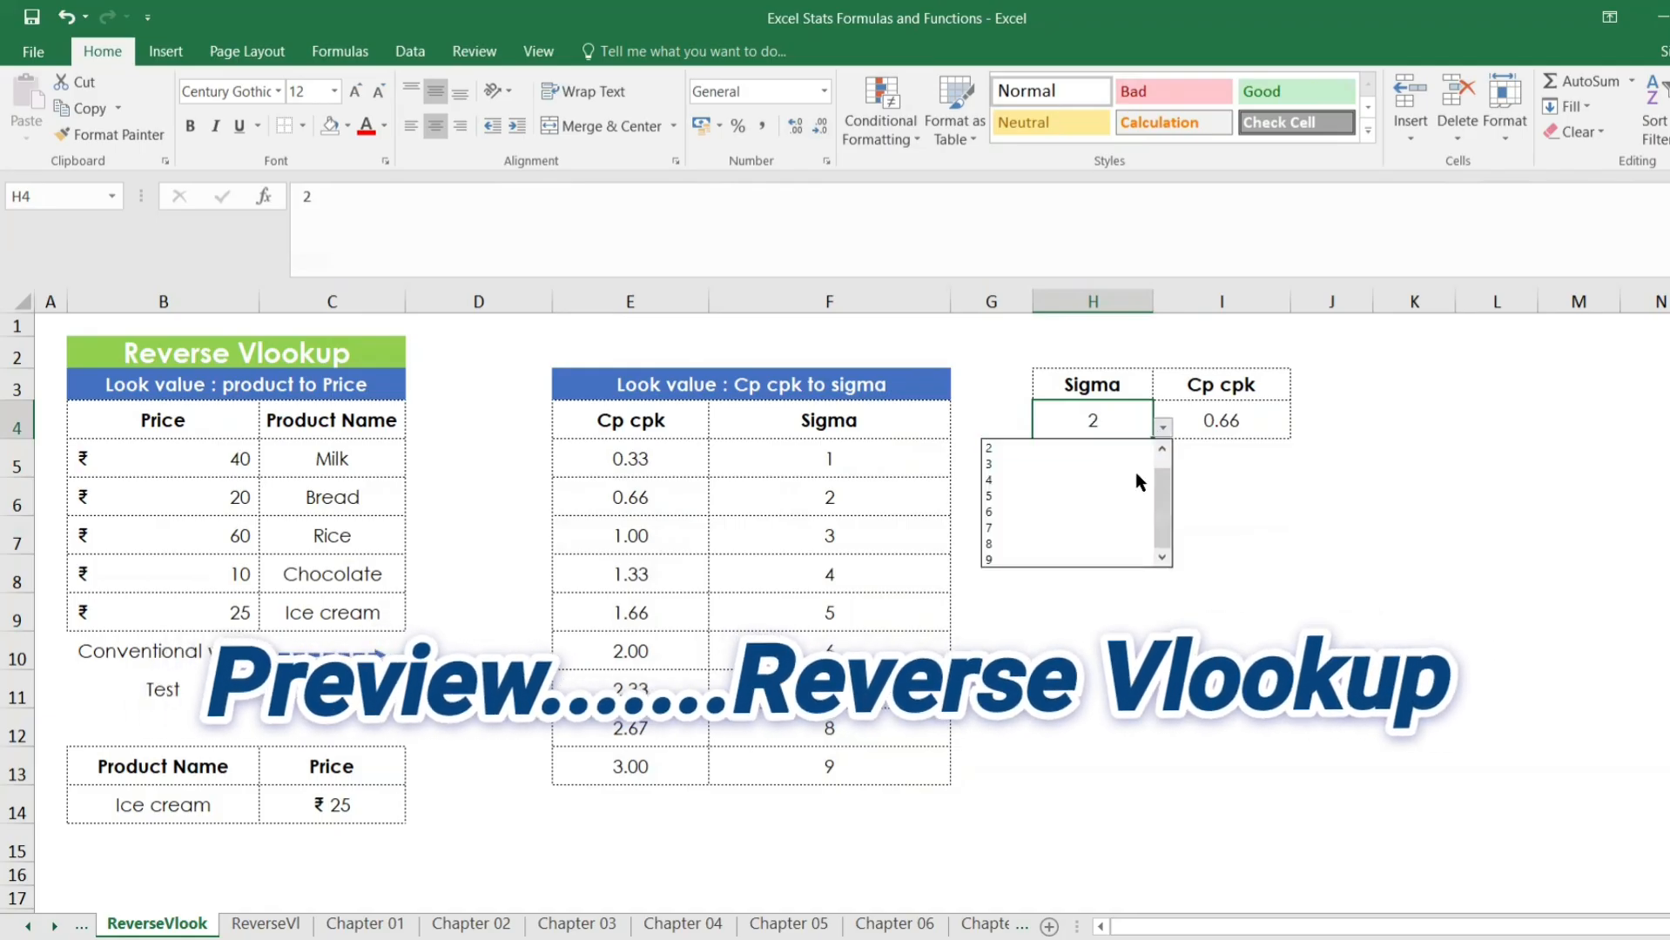
# Choose 9 and then 1 as the Sigma value in H4 to test the Cp cpk reverse lookup
pyautogui.click(1080, 554)
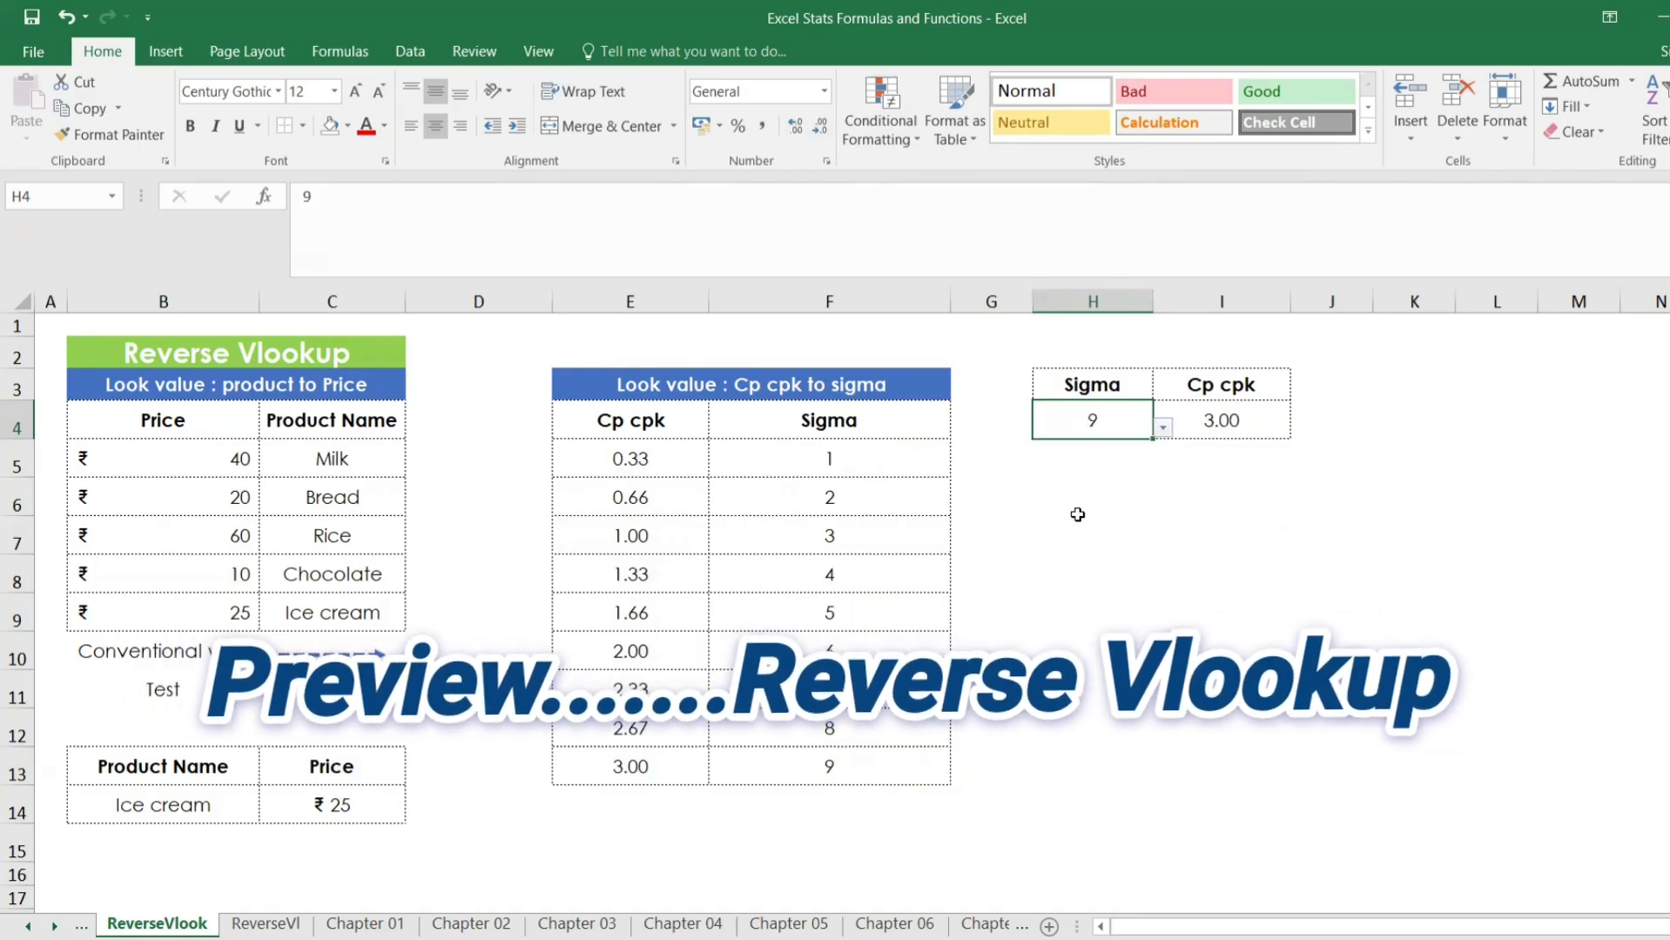
pyautogui.click(1163, 426)
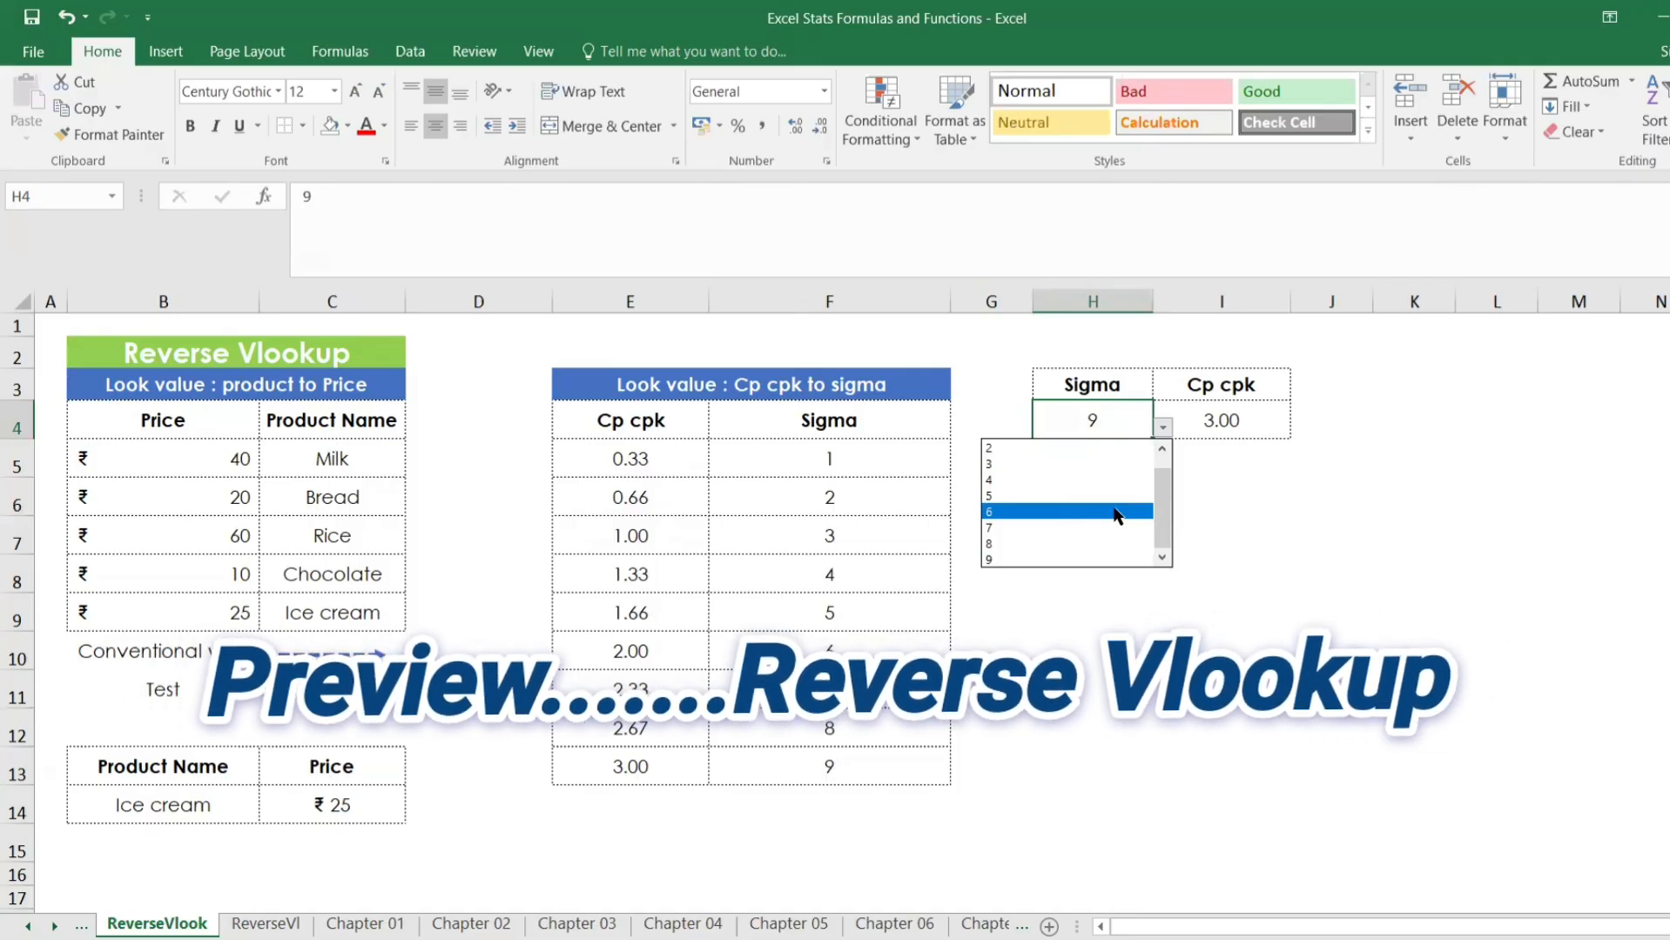
pyautogui.moveTo(1159, 520); pyautogui.dragTo(1144, 428)
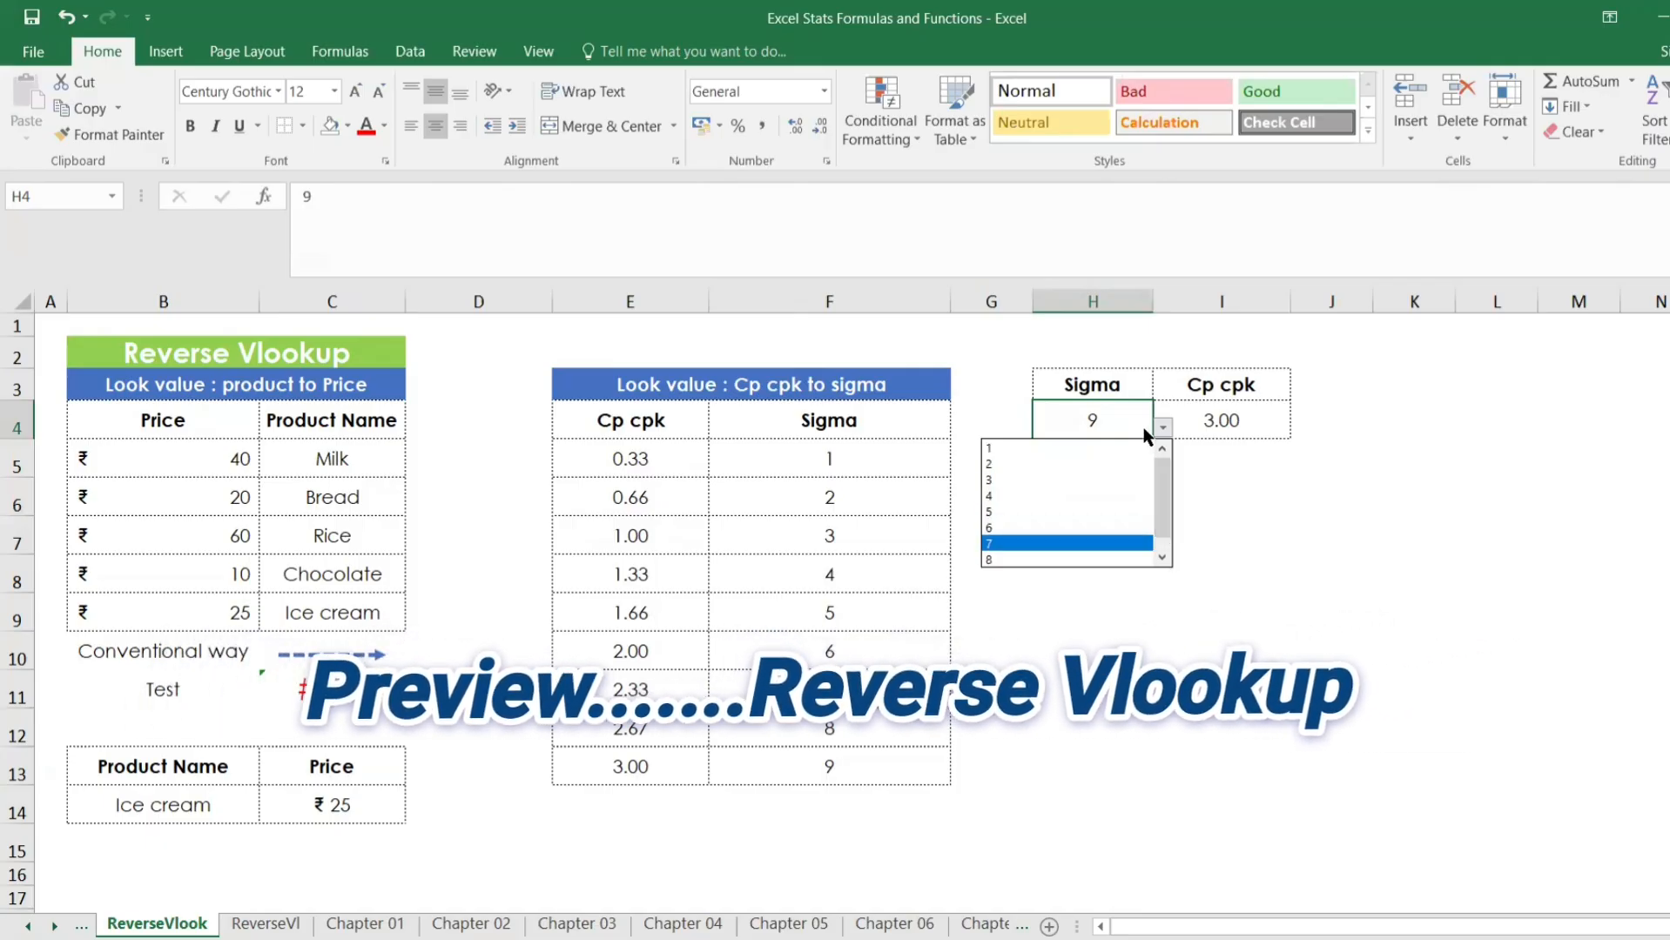
pyautogui.click(993, 447)
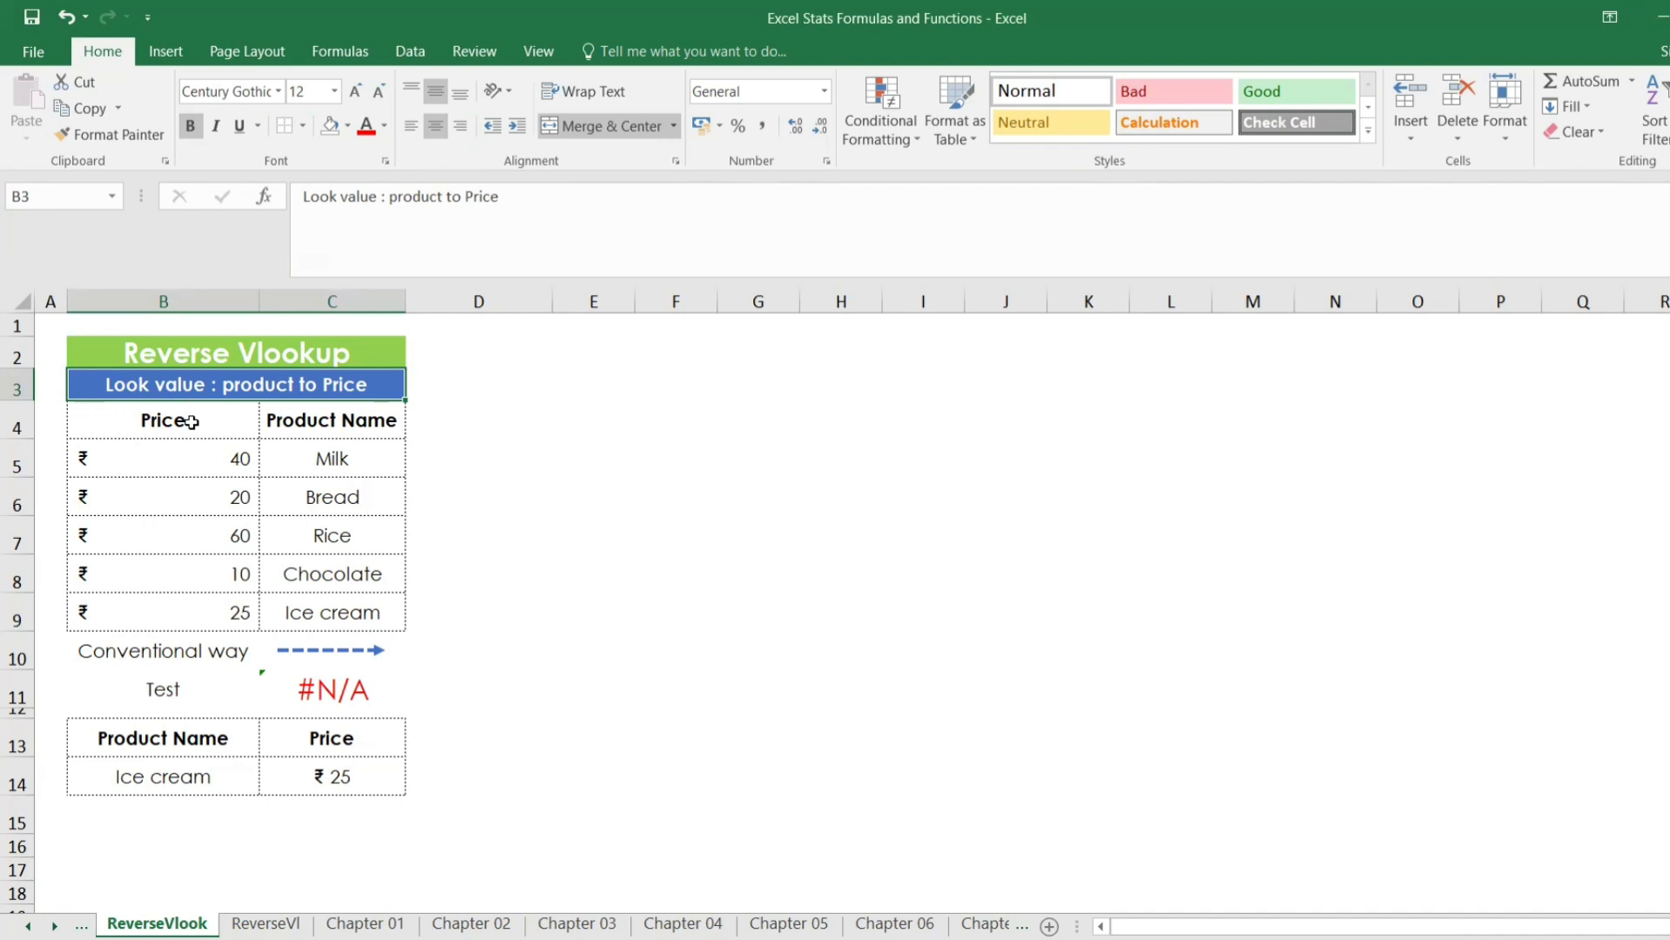
# Review the Price column and the Product Name column of the product table
pyautogui.moveTo(191, 422); pyautogui.dragTo(208, 607)
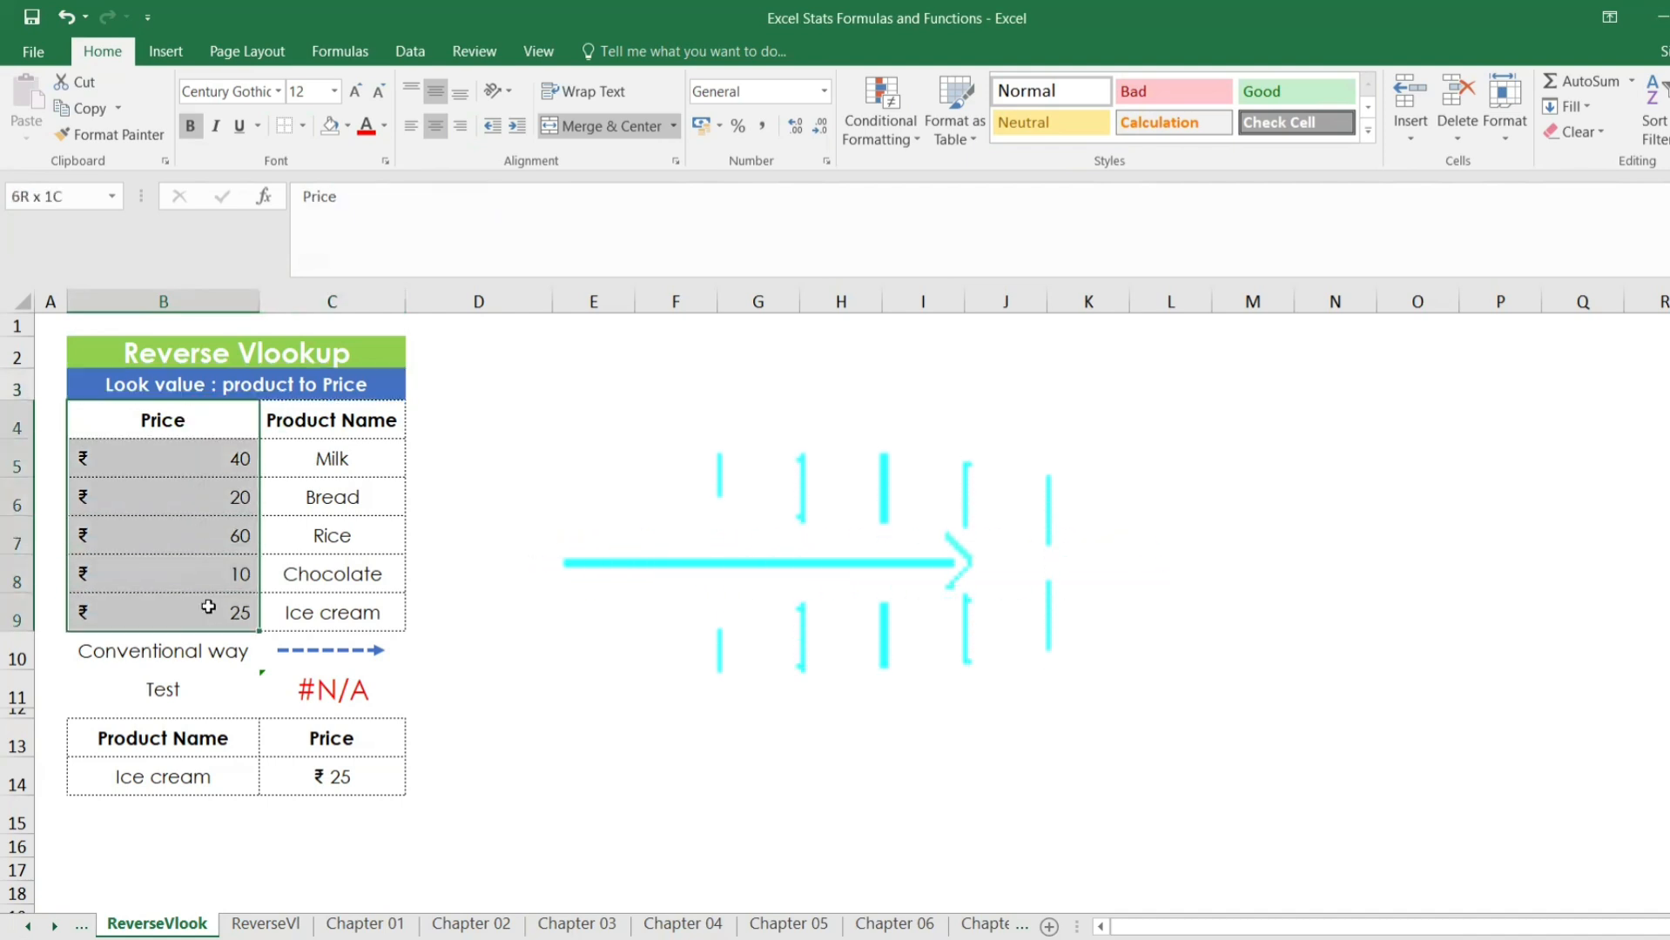
pyautogui.moveTo(329, 422); pyautogui.dragTo(348, 598)
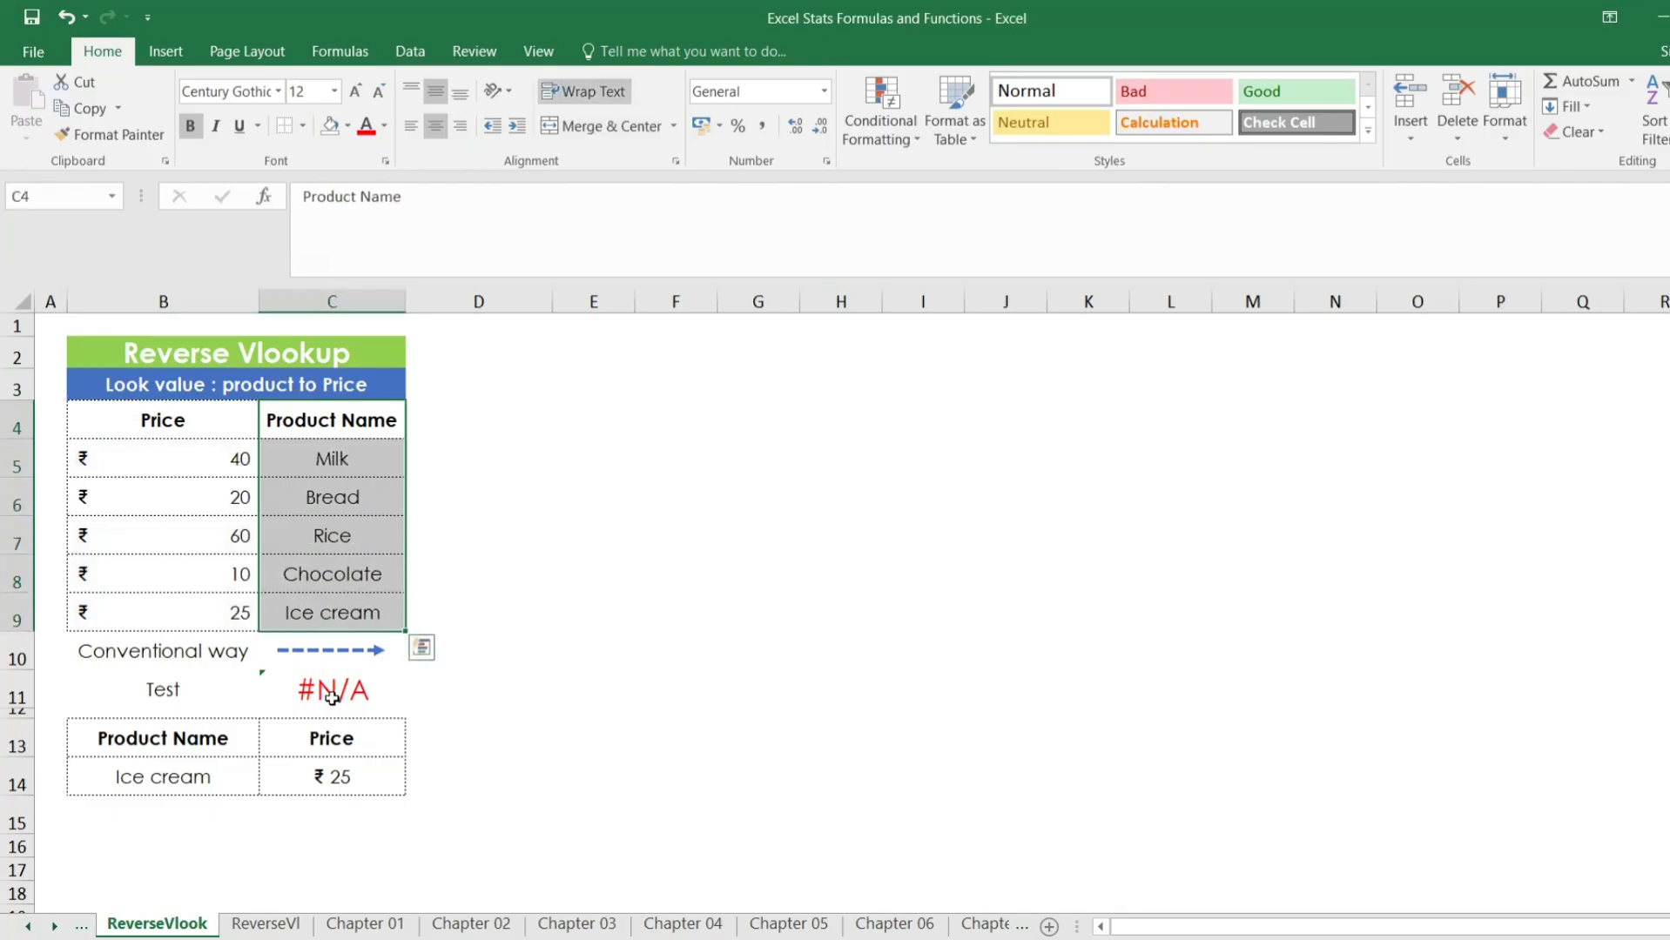
# Start a new VLOOKUP formula in C11 with B14 as the lookup value and B5:C9 as the table array
pyautogui.click(327, 693)
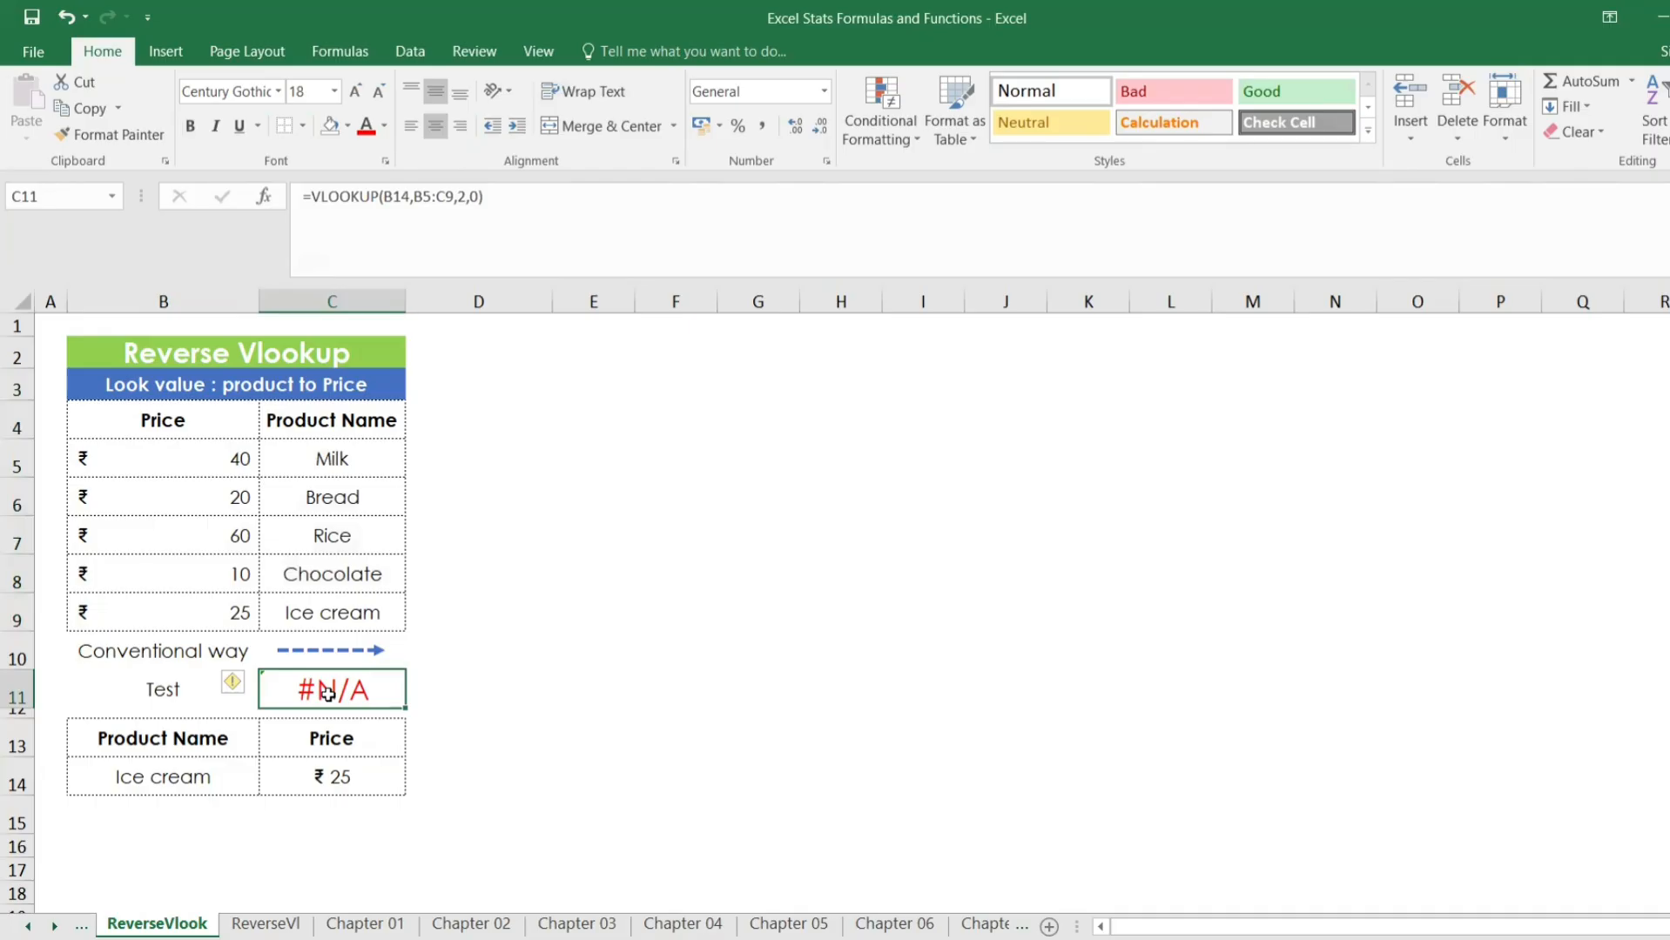
pyautogui.write('=vl')
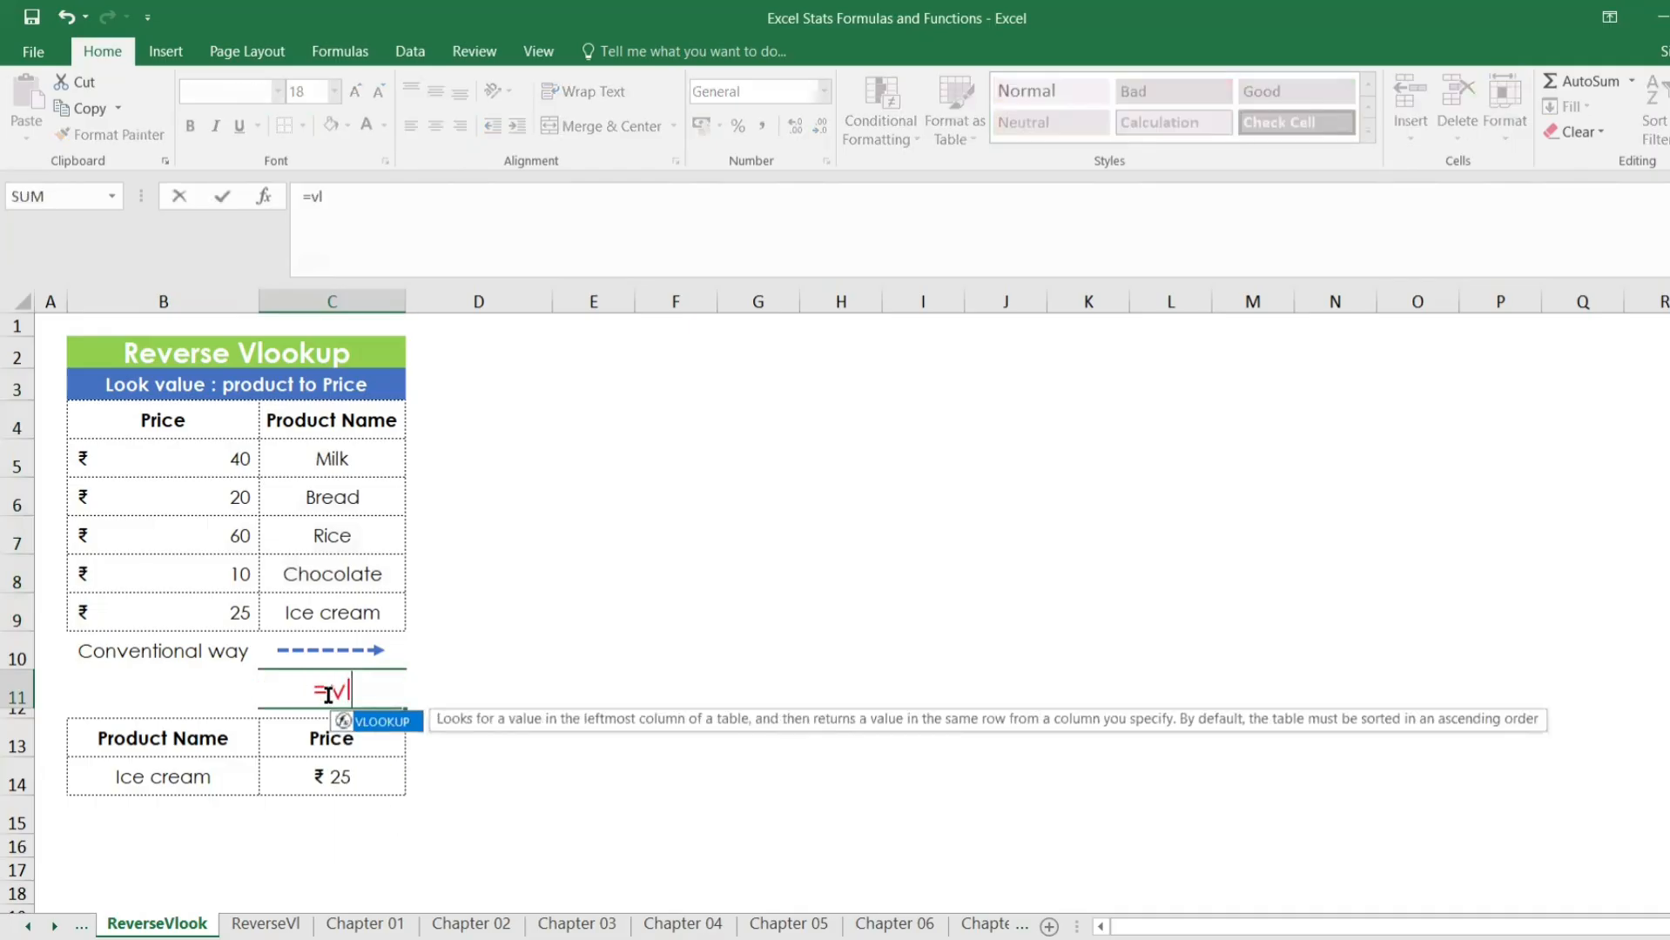
pyautogui.press('Tab')
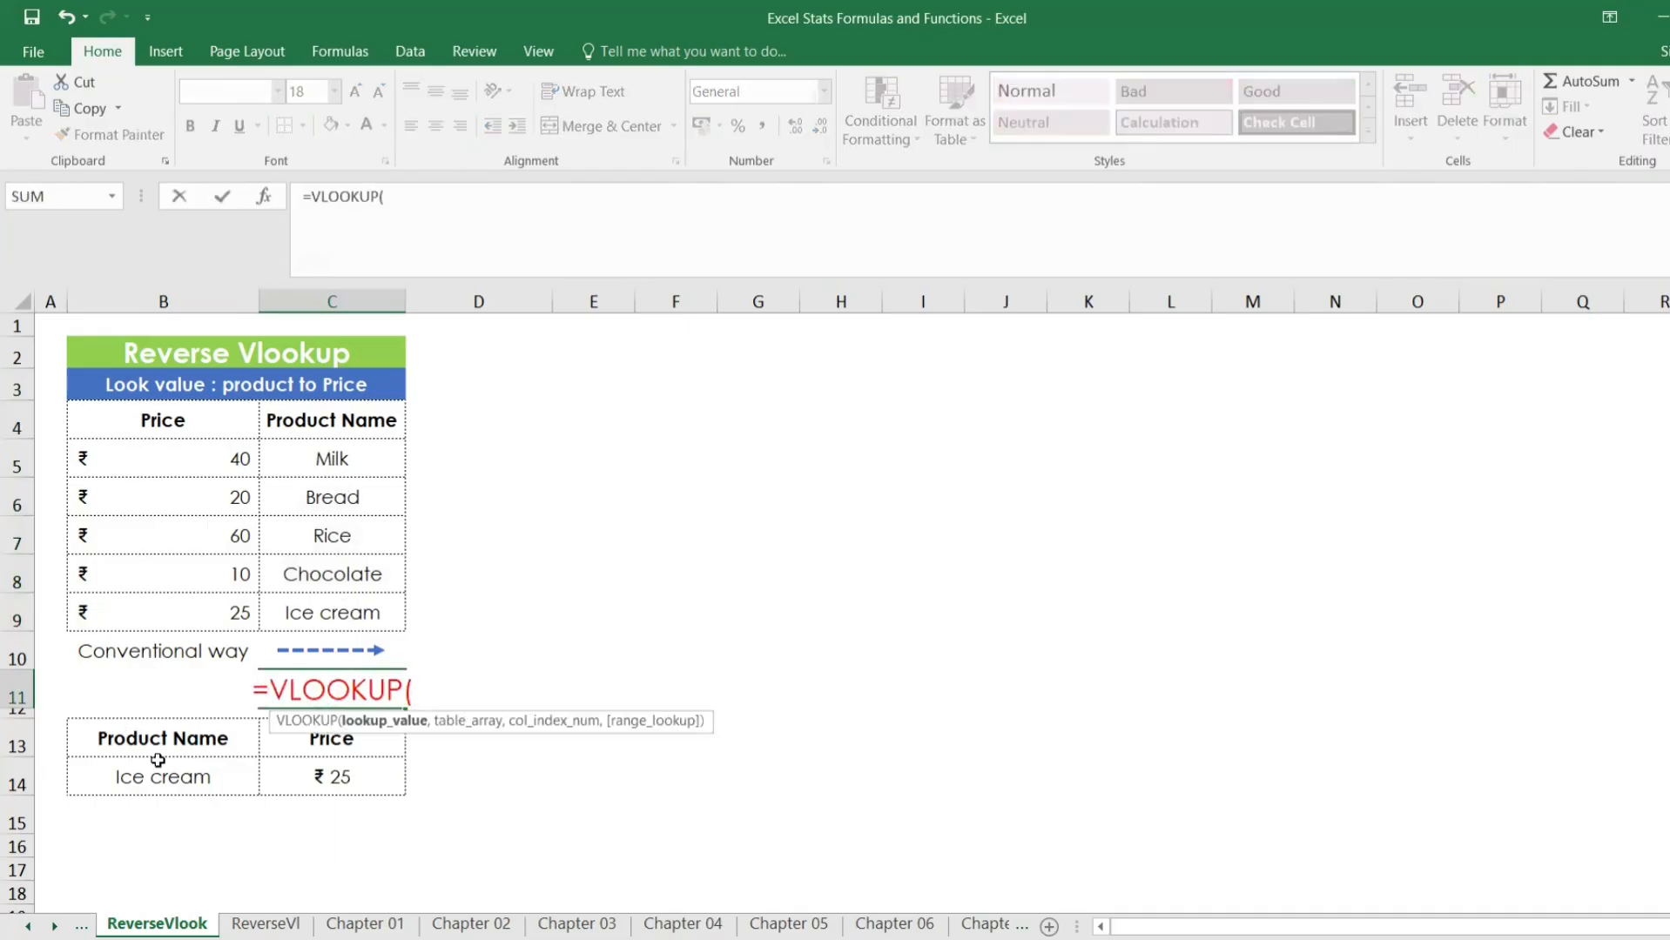
pyautogui.click(159, 766)
pyautogui.write(',')
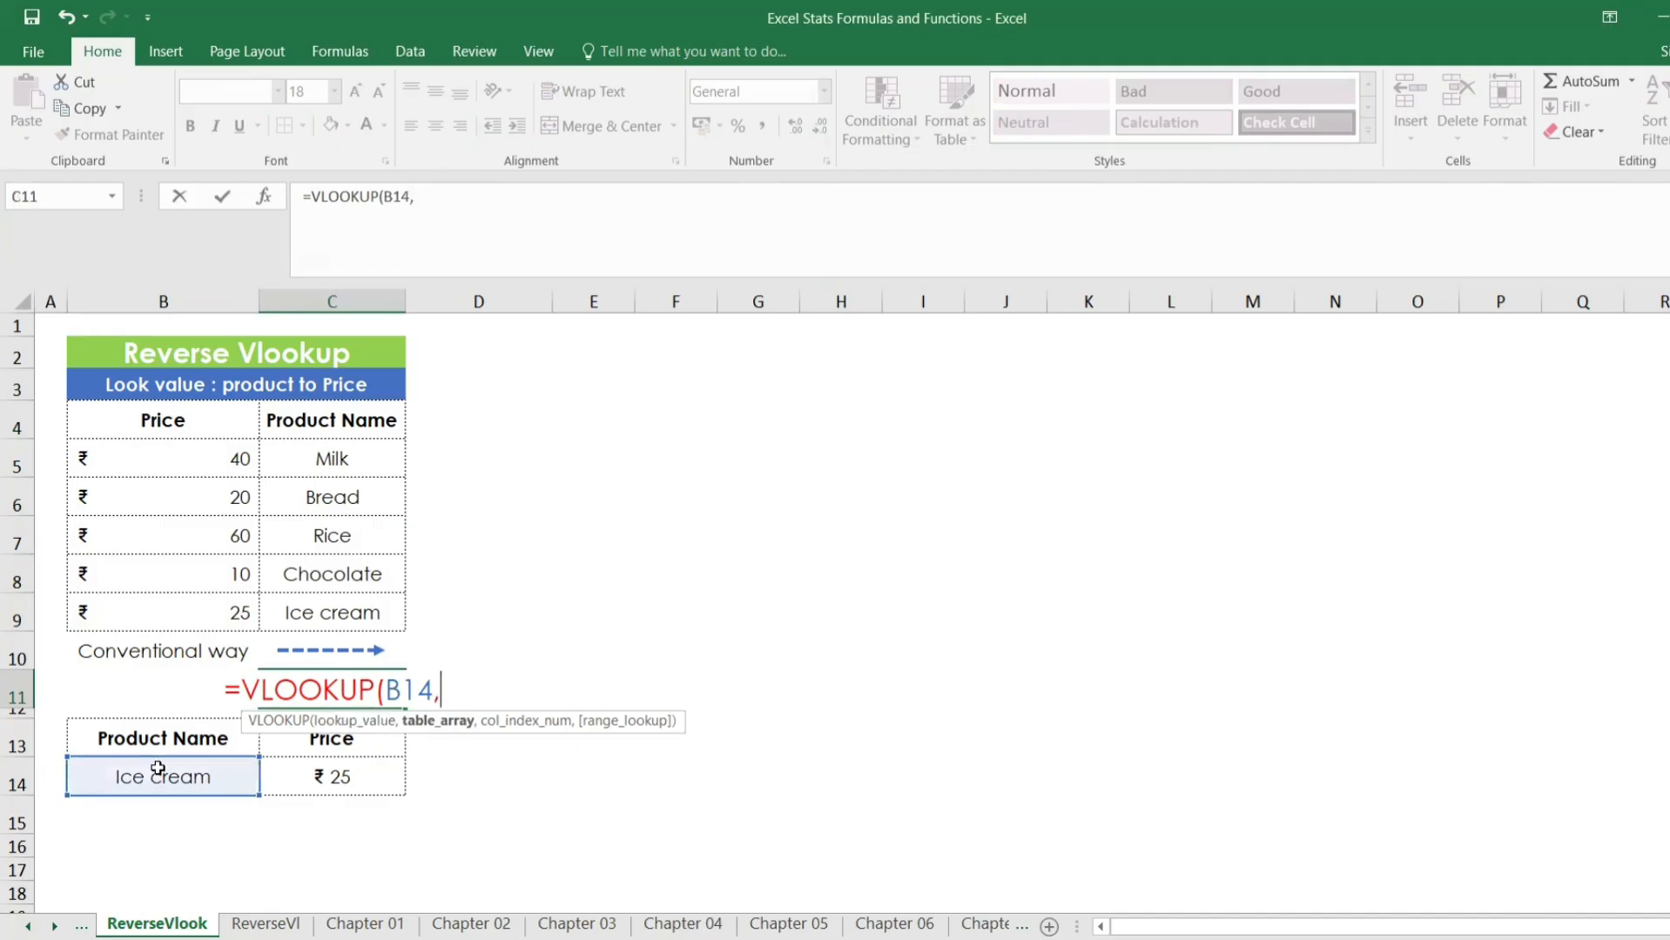
pyautogui.moveTo(180, 459); pyautogui.dragTo(341, 596)
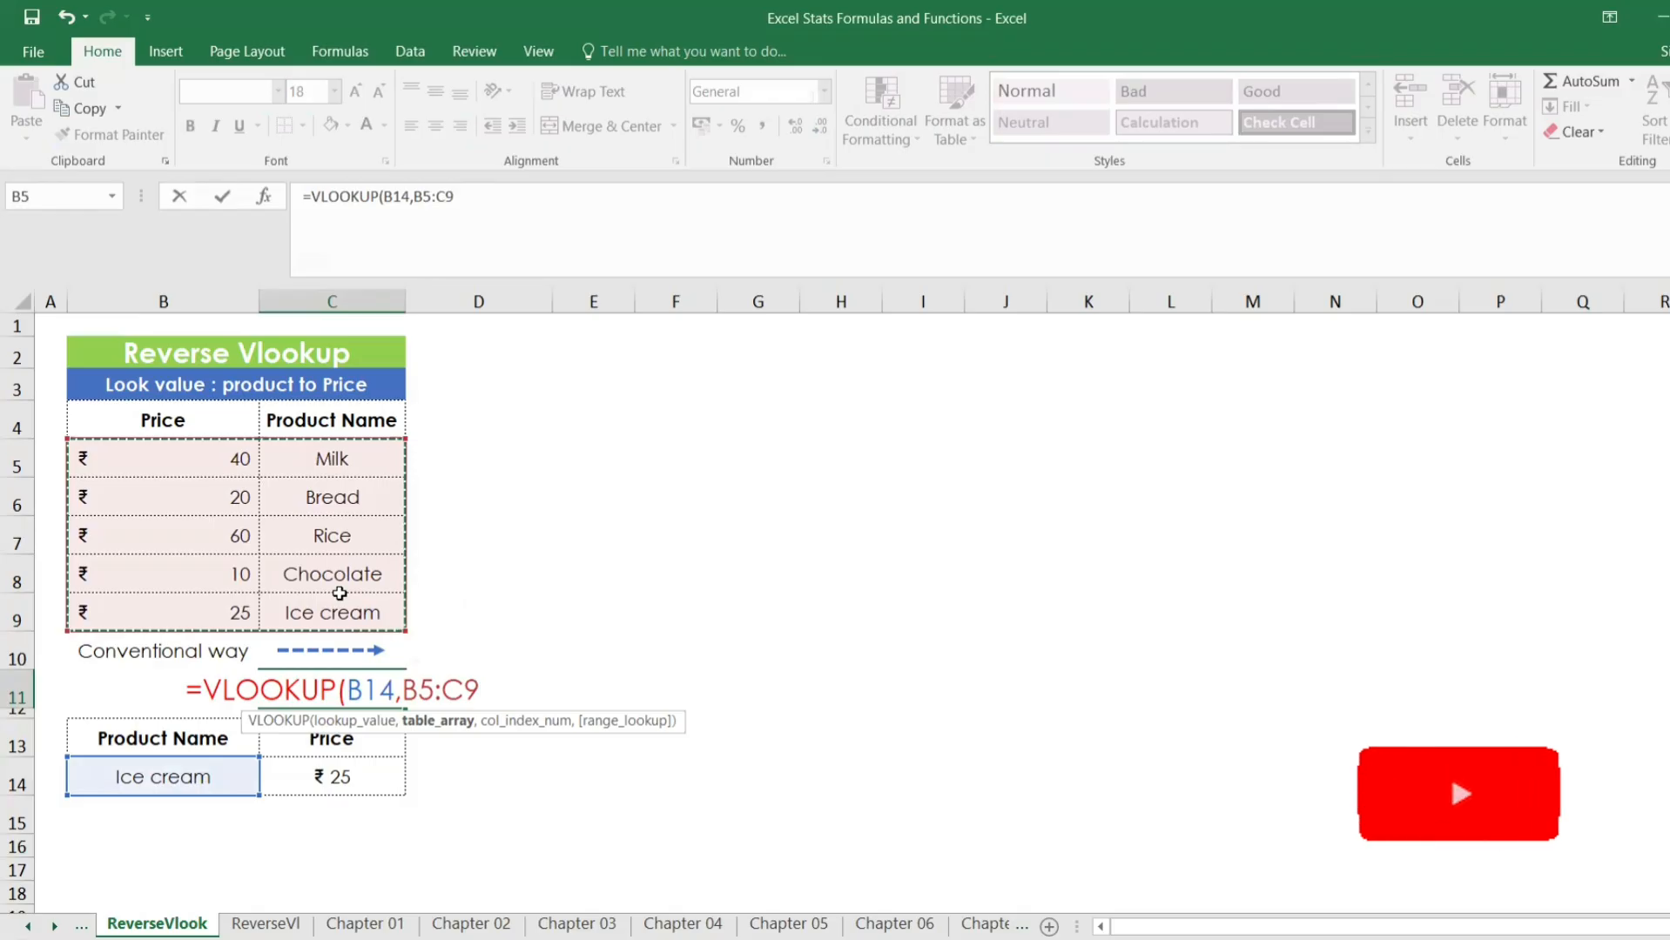
# Make the table range absolute as $B$5:$C$9 and complete the C11 formula with column index 2 and range lookup 0
pyautogui.moveTo(453, 196); pyautogui.dragTo(415, 195)
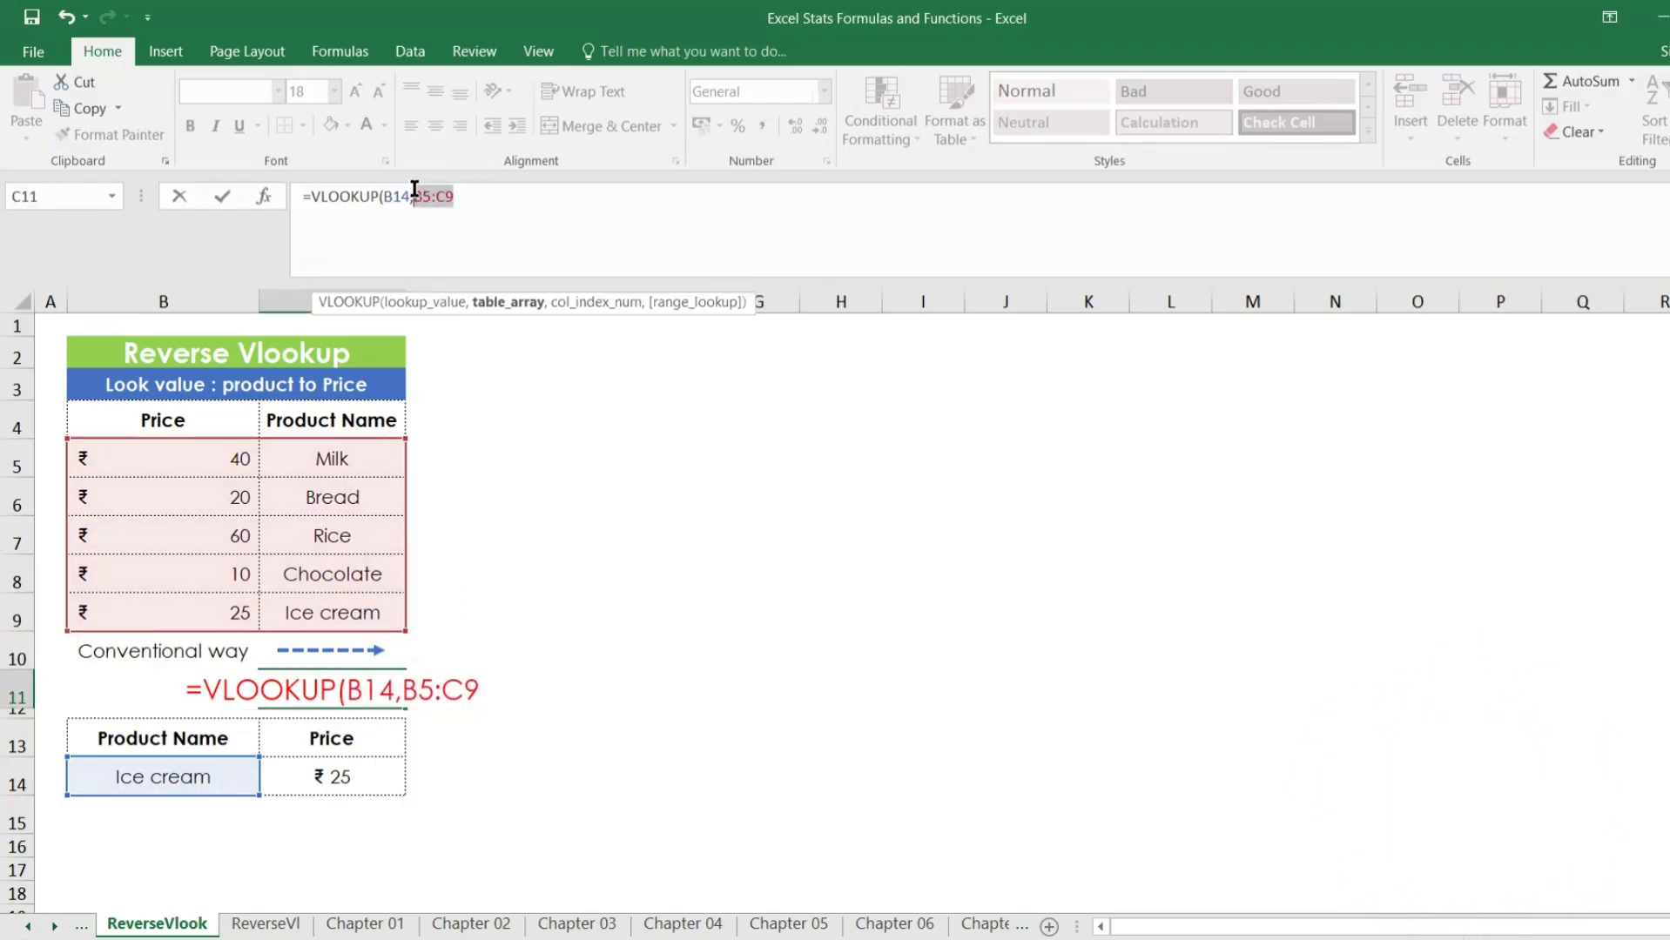
pyautogui.press('F4')
pyautogui.write(',2')
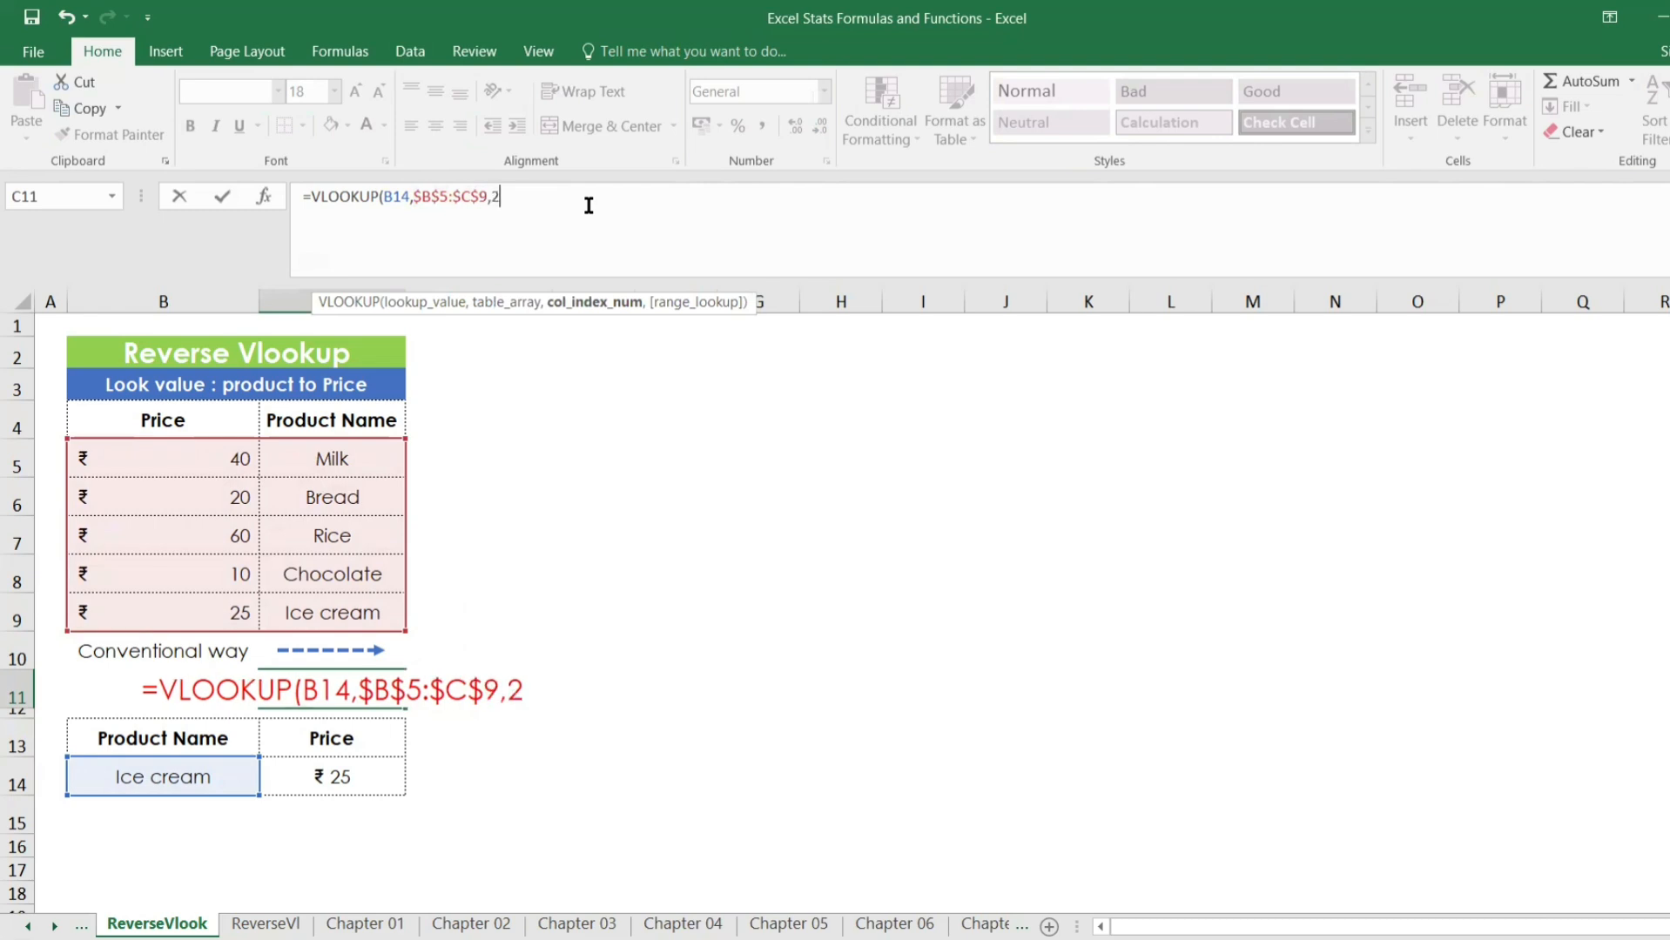
pyautogui.write(',0')
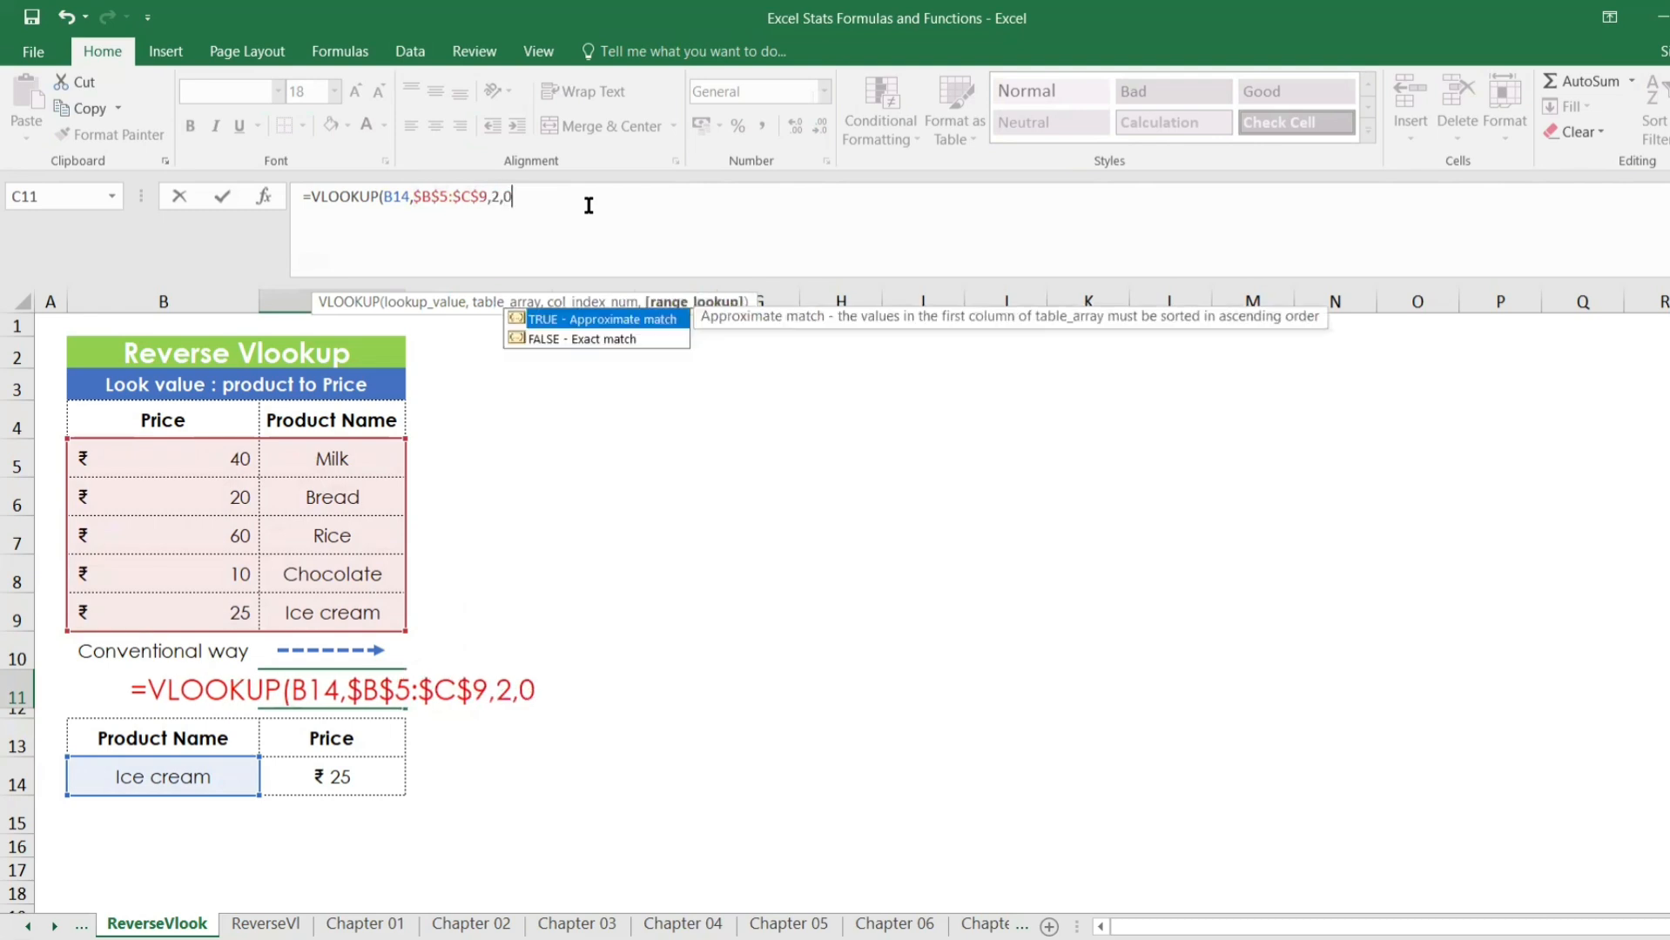
pyautogui.write(')')
pyautogui.press('Return')
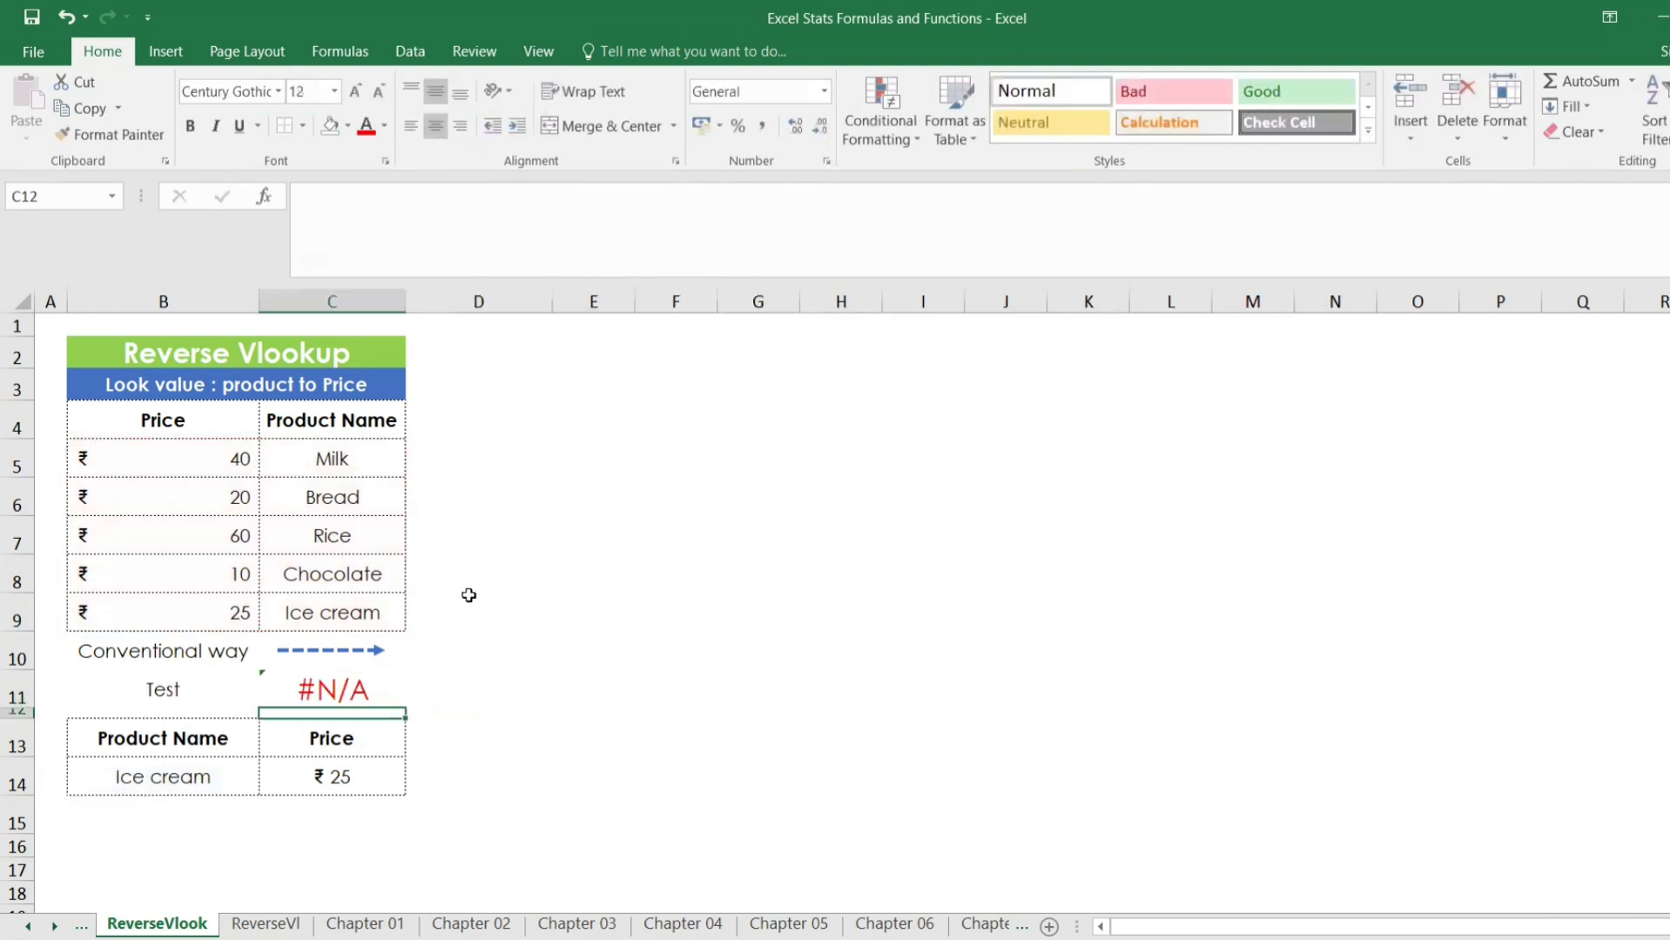
# Examine the VLOOKUP test in C11, its lookup value in B14, and the order of the Price and Product Name columns
pyautogui.click(337, 696)
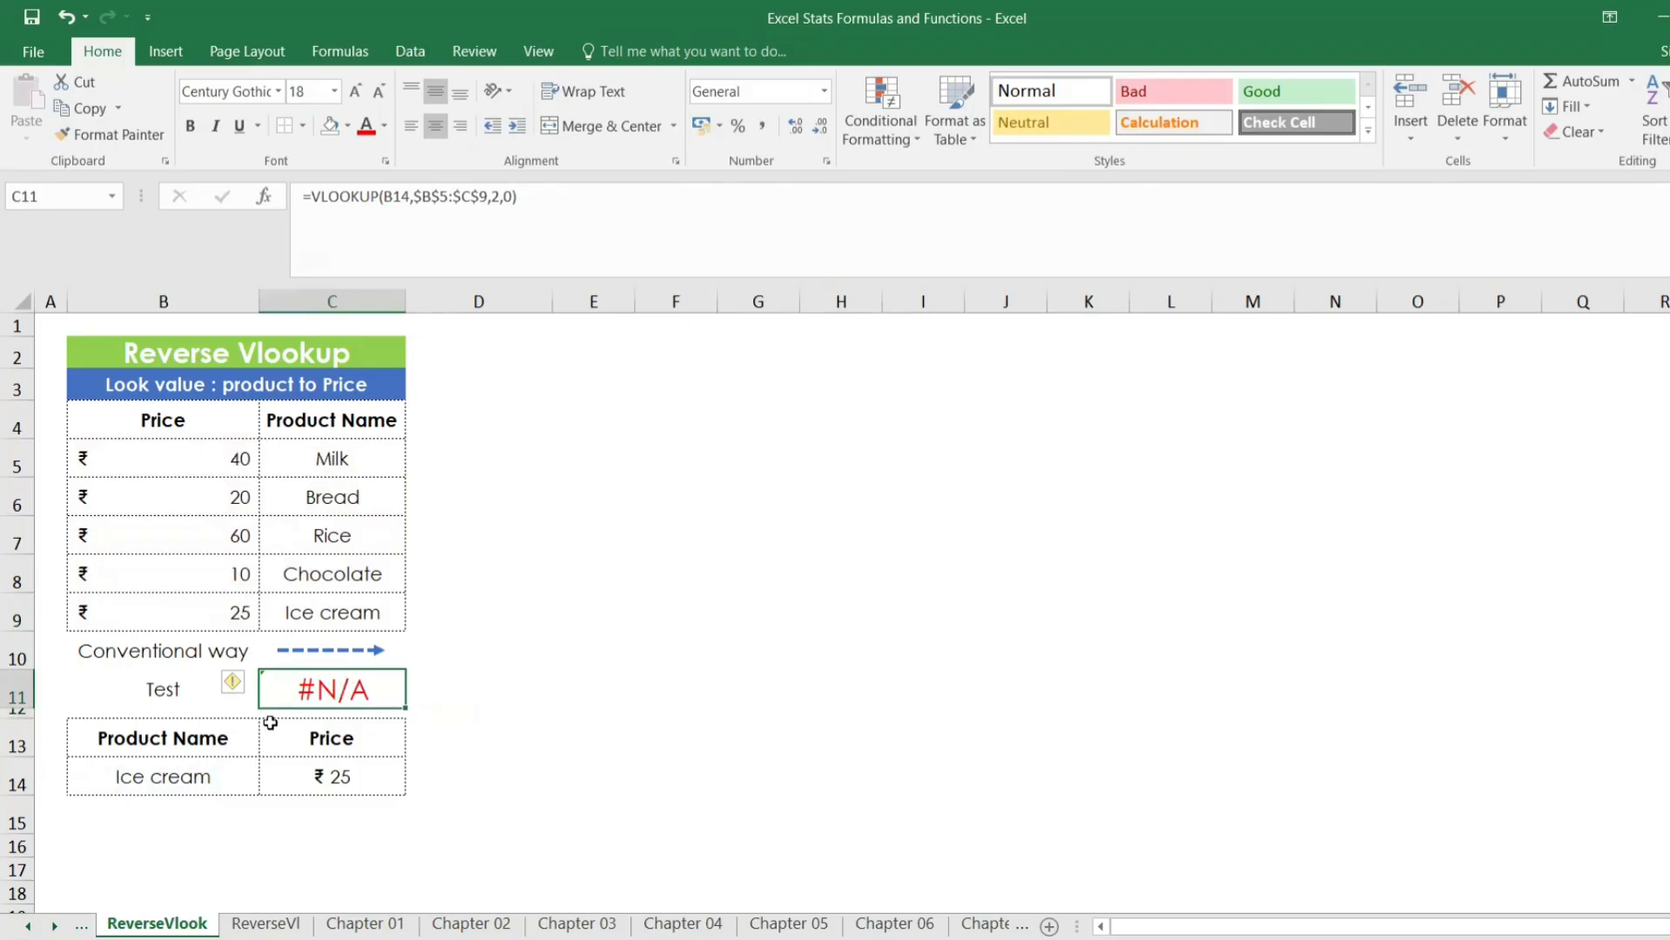
pyautogui.click(195, 774)
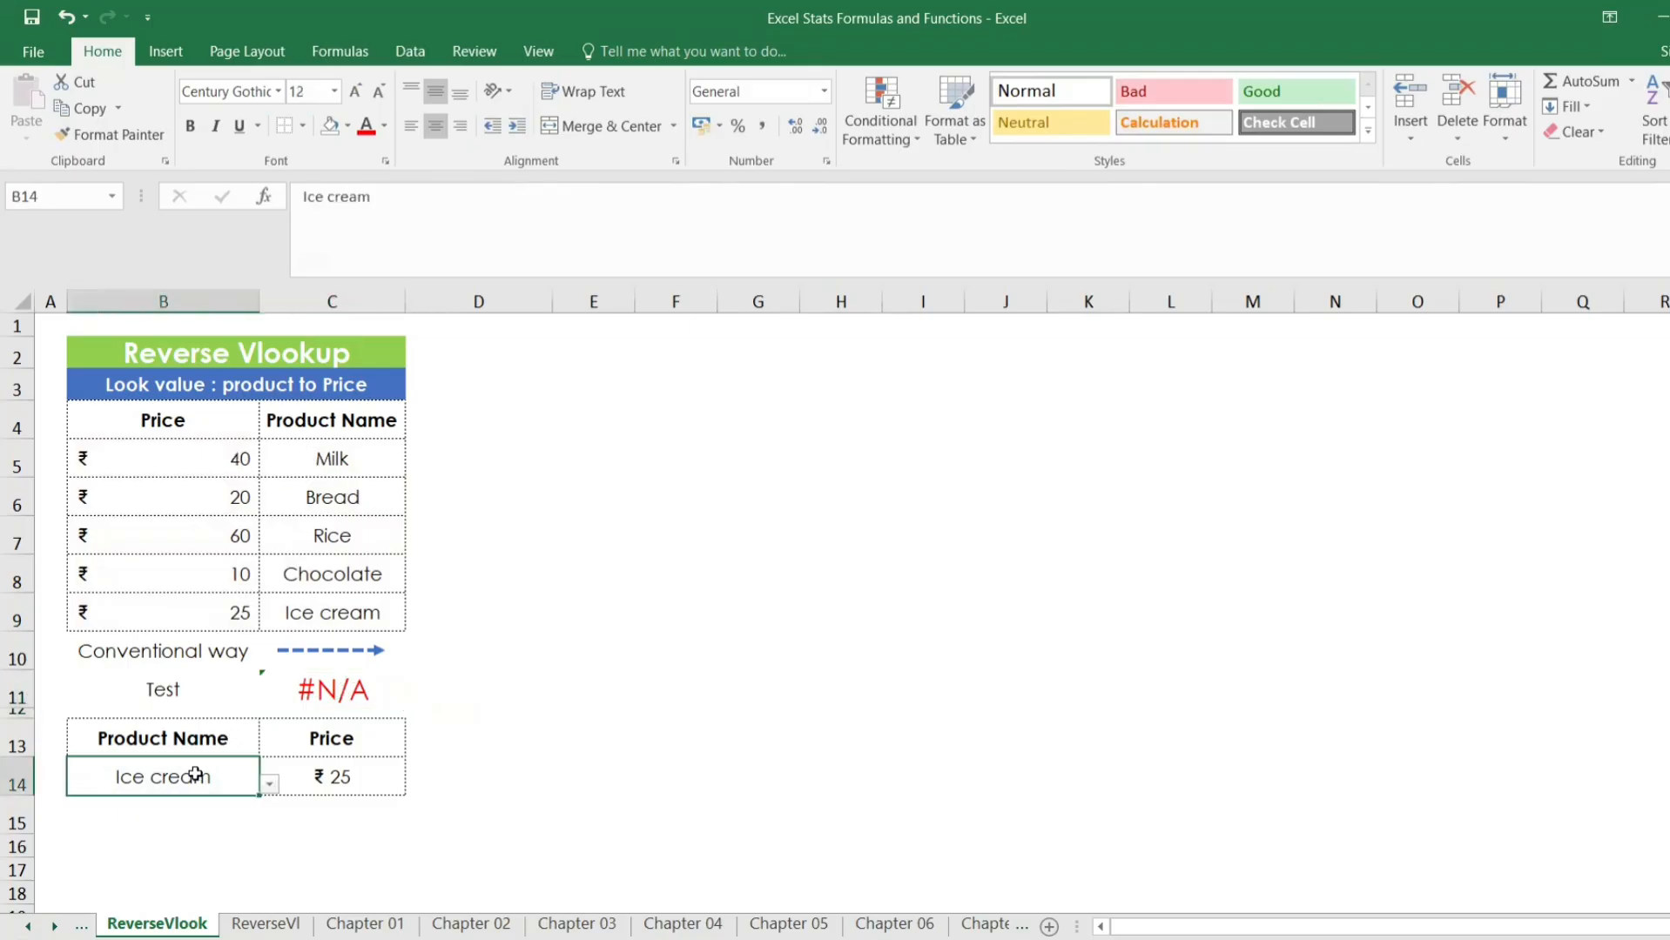
pyautogui.press('Up')
pyautogui.press('Up')
pyautogui.press('Up')
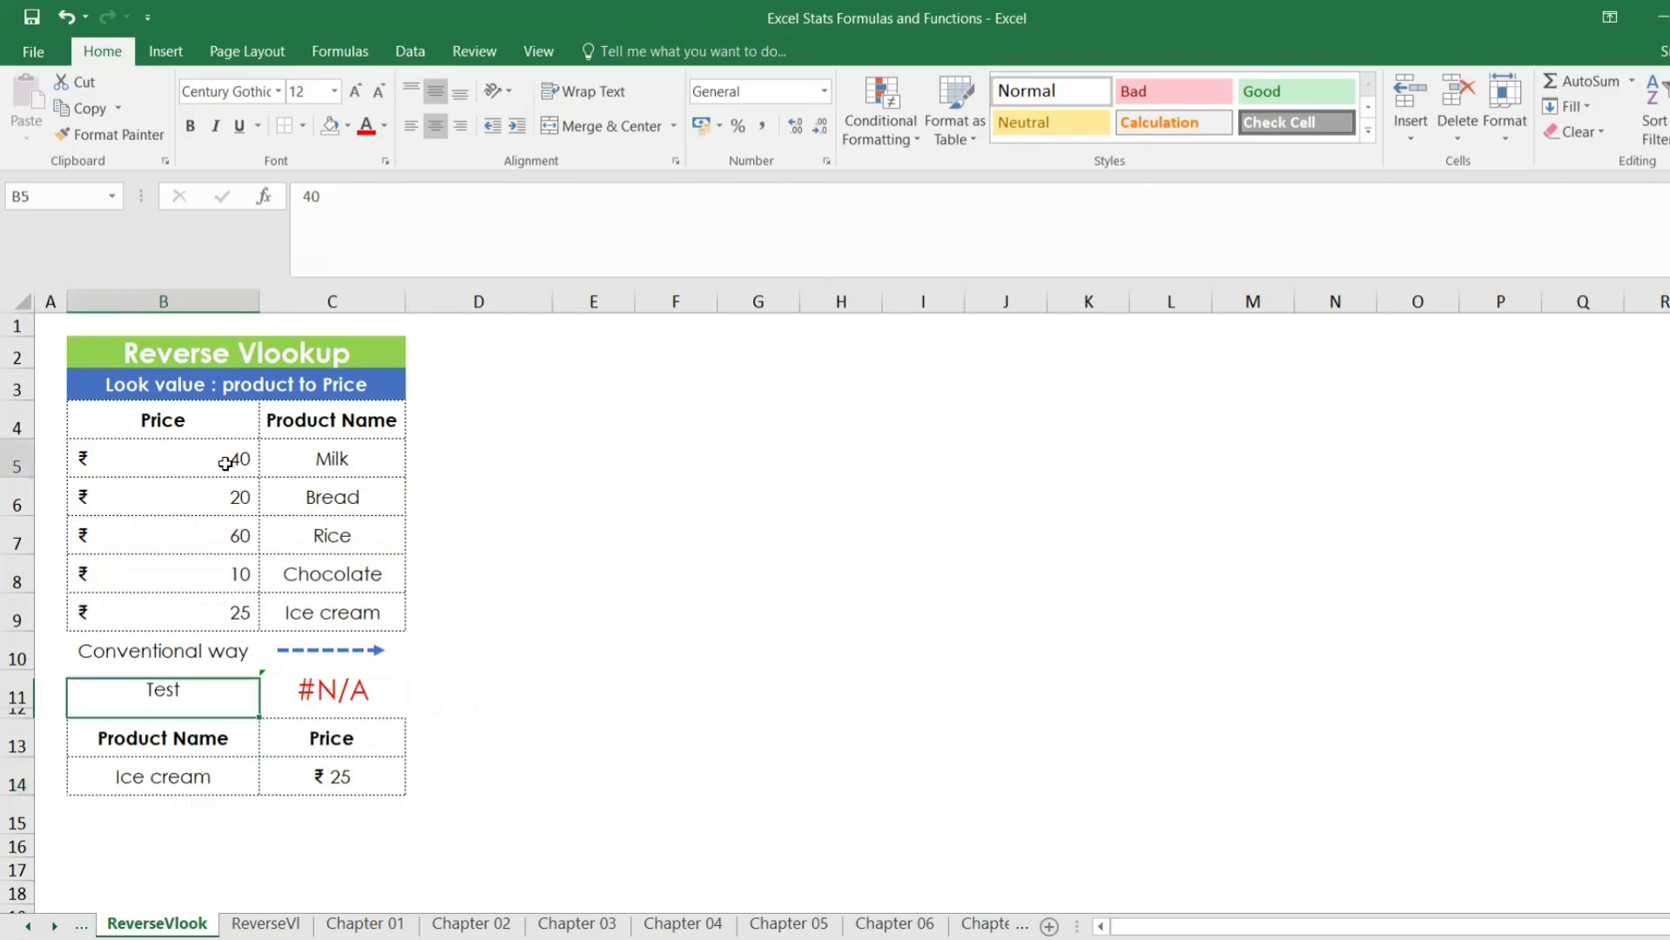
pyautogui.click(228, 459)
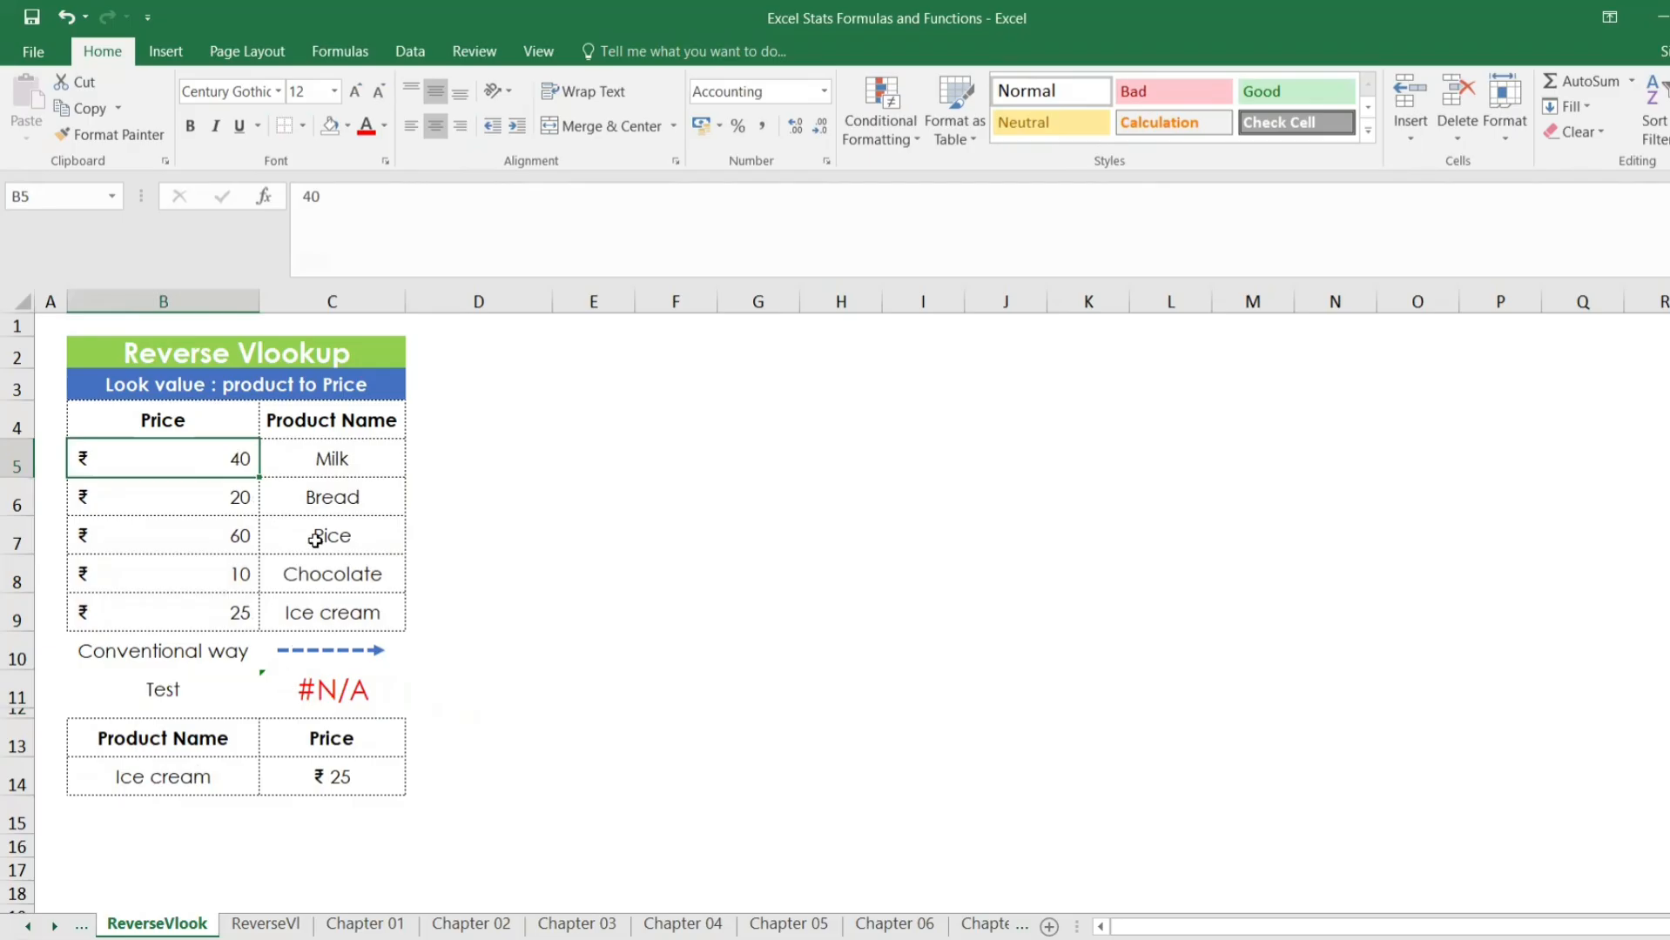
pyautogui.moveTo(357, 495); pyautogui.dragTo(214, 453)
pyautogui.click(304, 407)
pyautogui.click(322, 301)
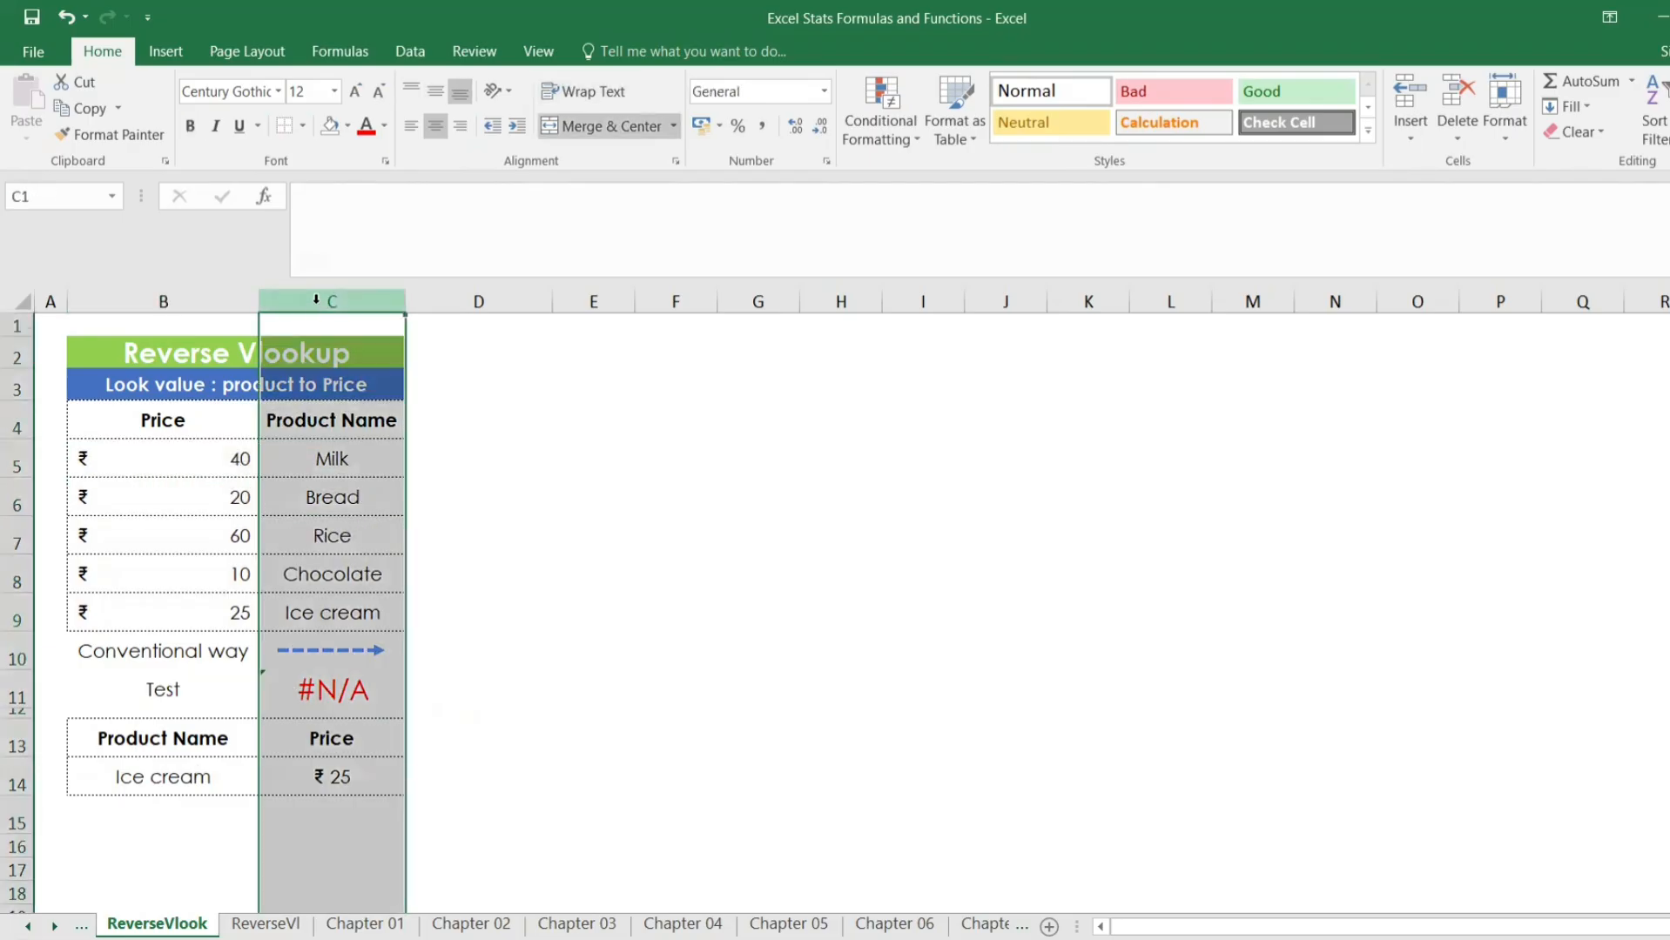
pyautogui.click(333, 447)
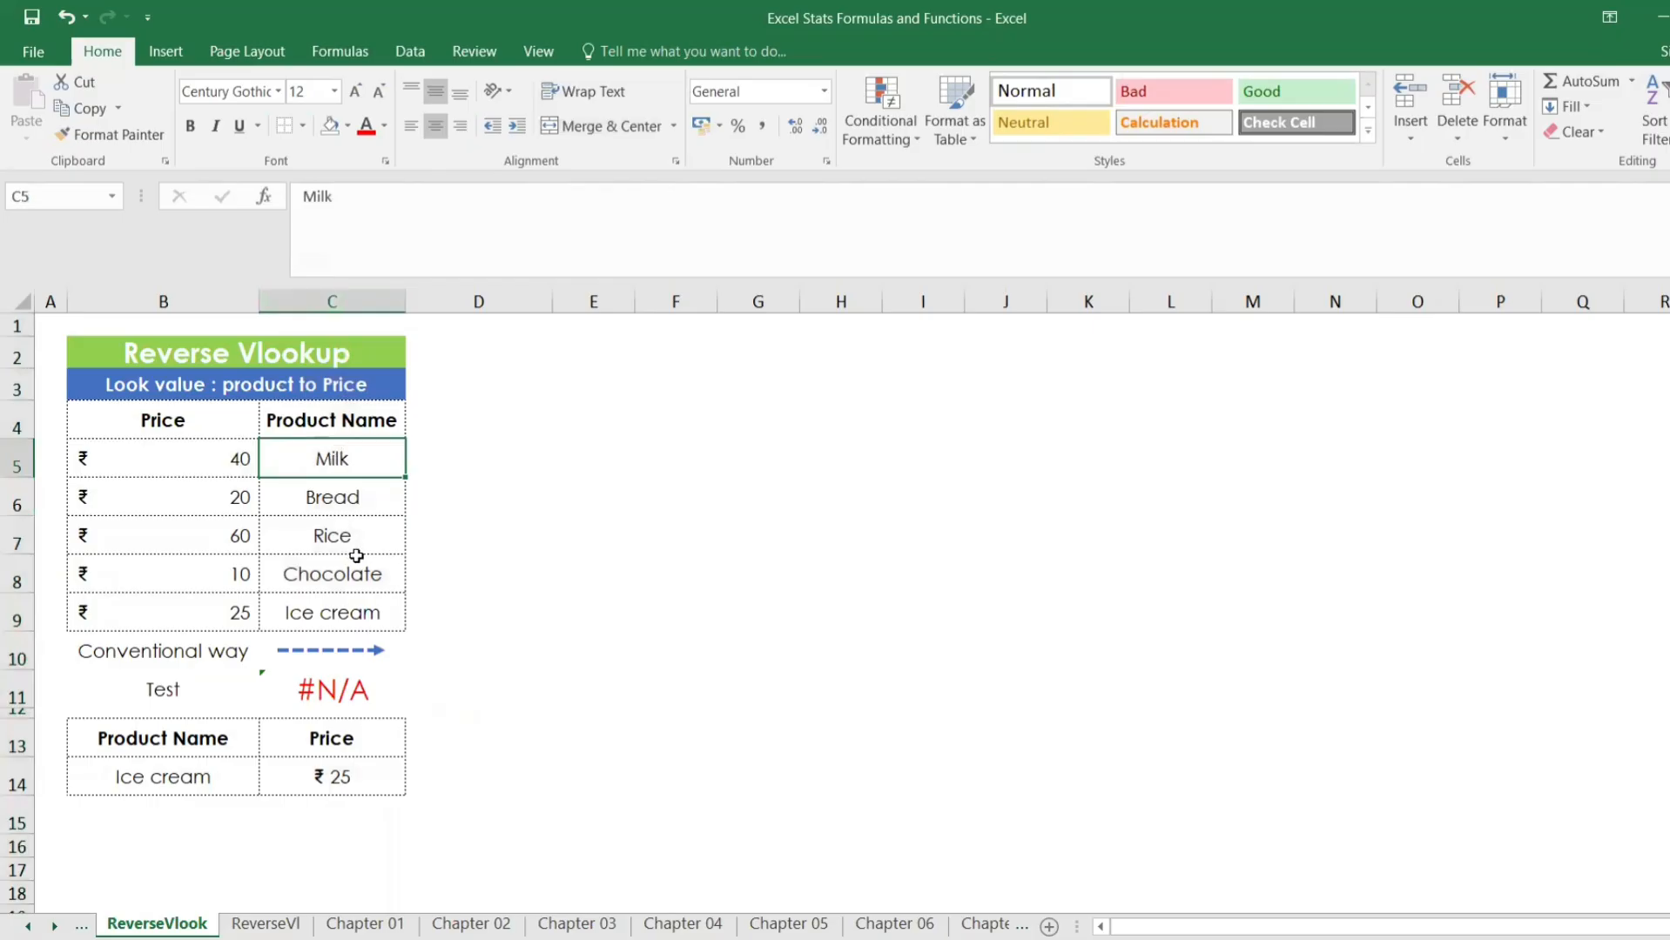
# Clear the existing price formula from C14, then review the product table and the product name lookup cell
pyautogui.click(280, 786)
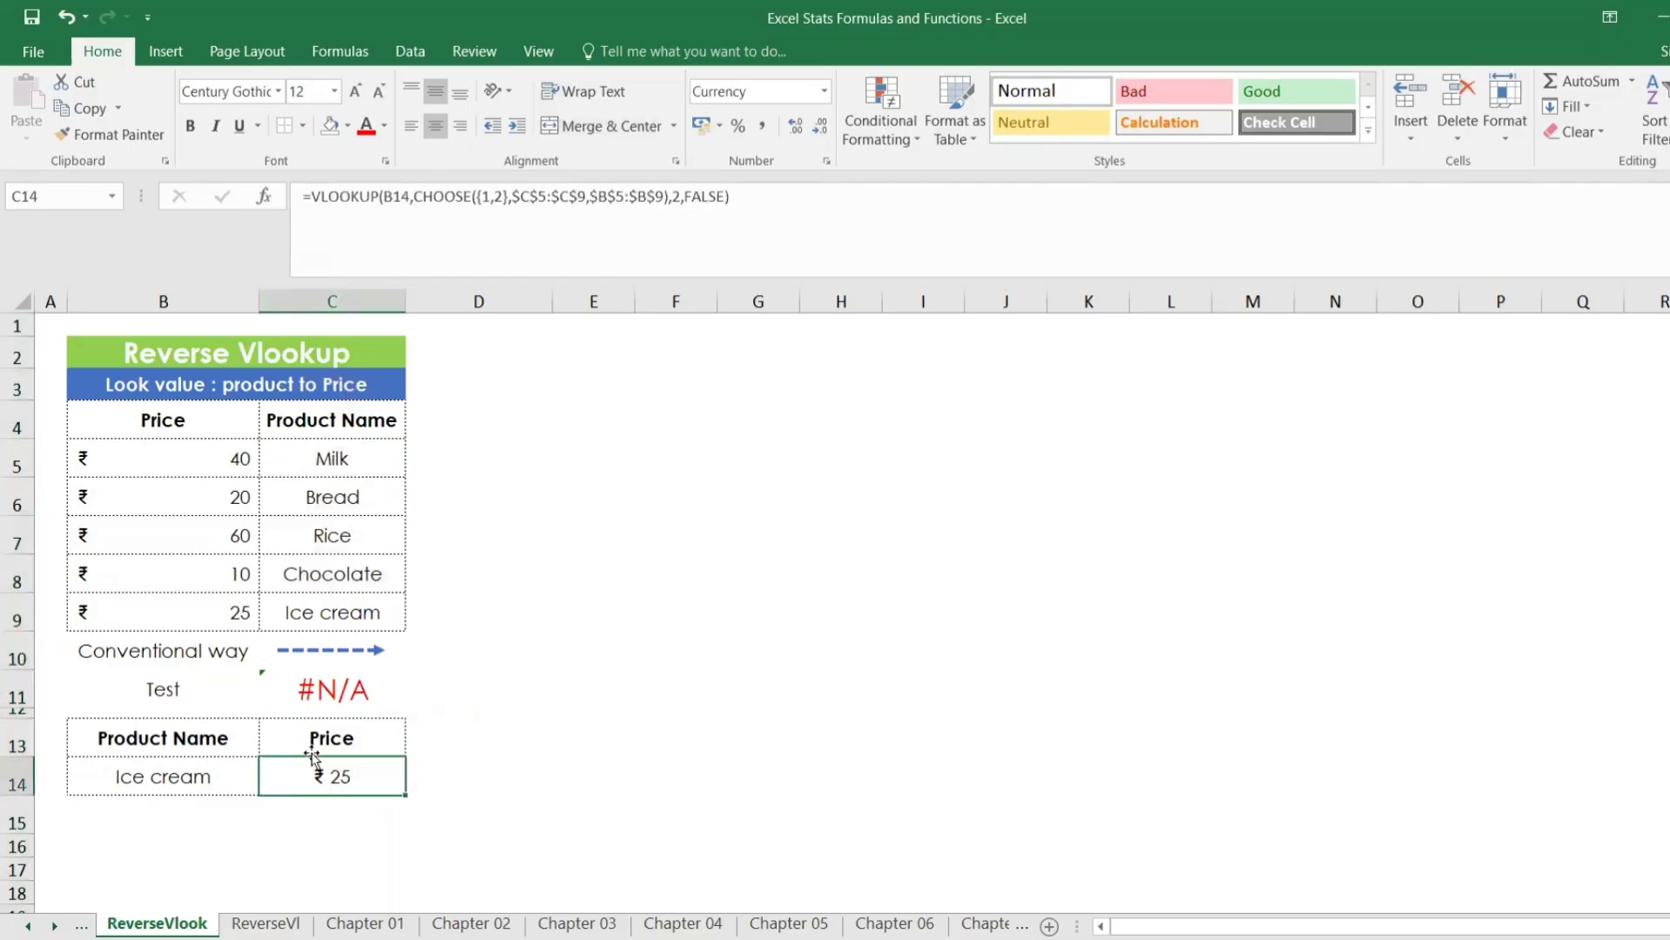
pyautogui.press('Delete')
pyautogui.moveTo(156, 419); pyautogui.dragTo(302, 599)
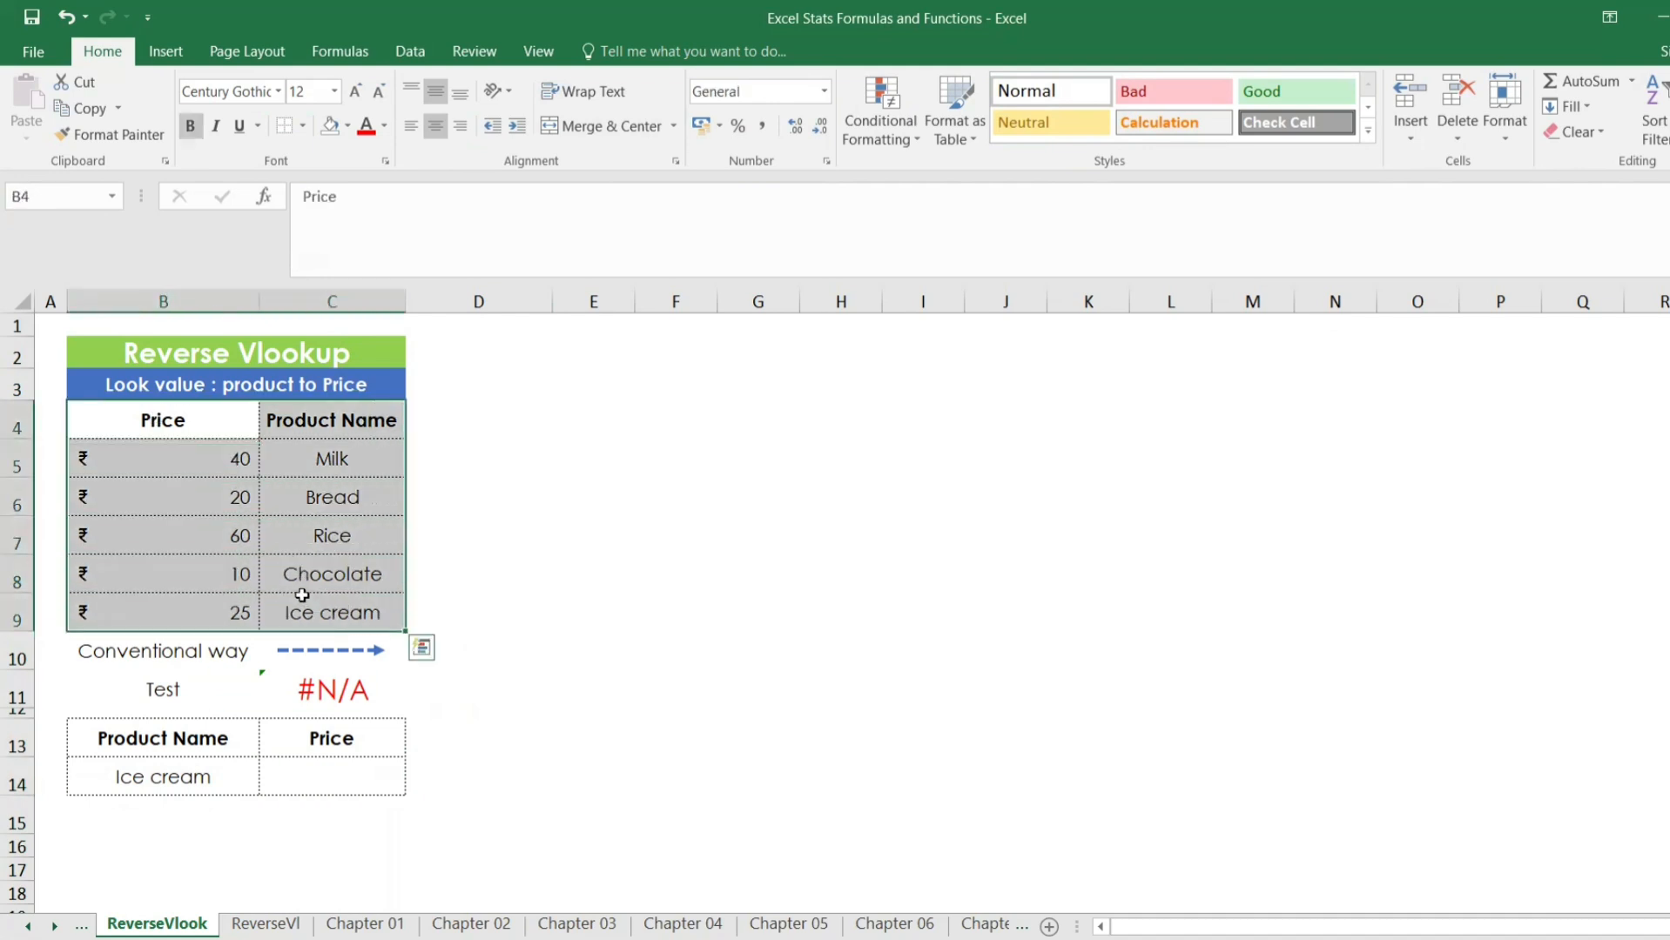
pyautogui.click(219, 764)
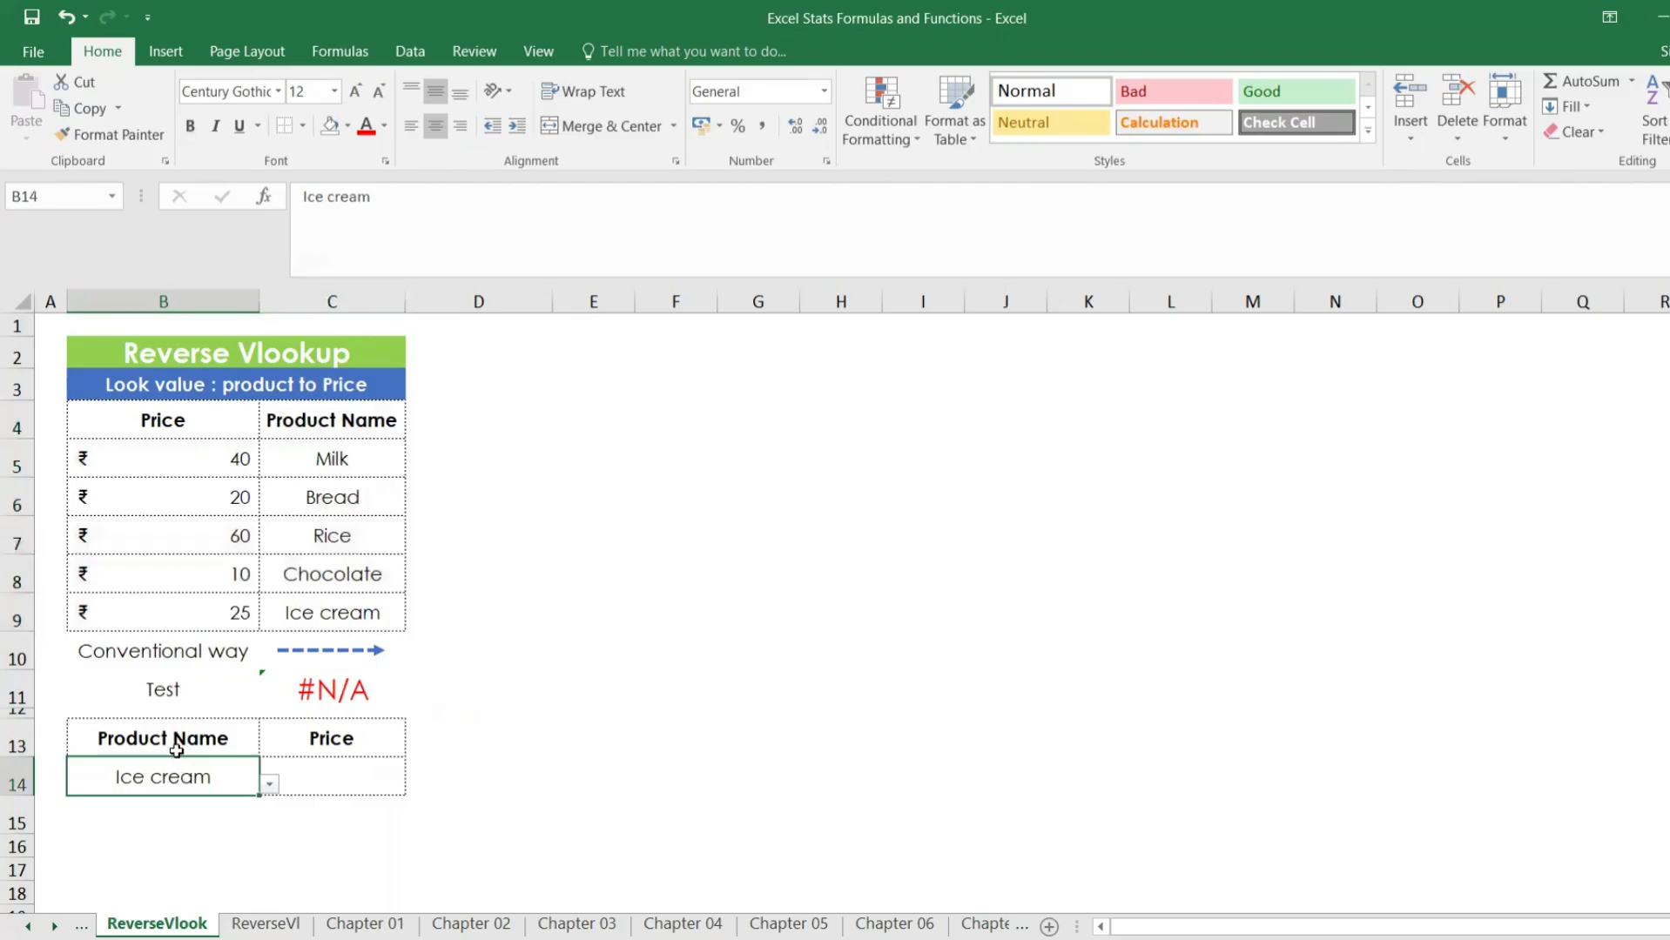
pyautogui.click(179, 742)
# Start a VLOOKUP formula in C14 with B14 as the lookup value and a nested CHOOSE function as the table array
pyautogui.click(348, 775)
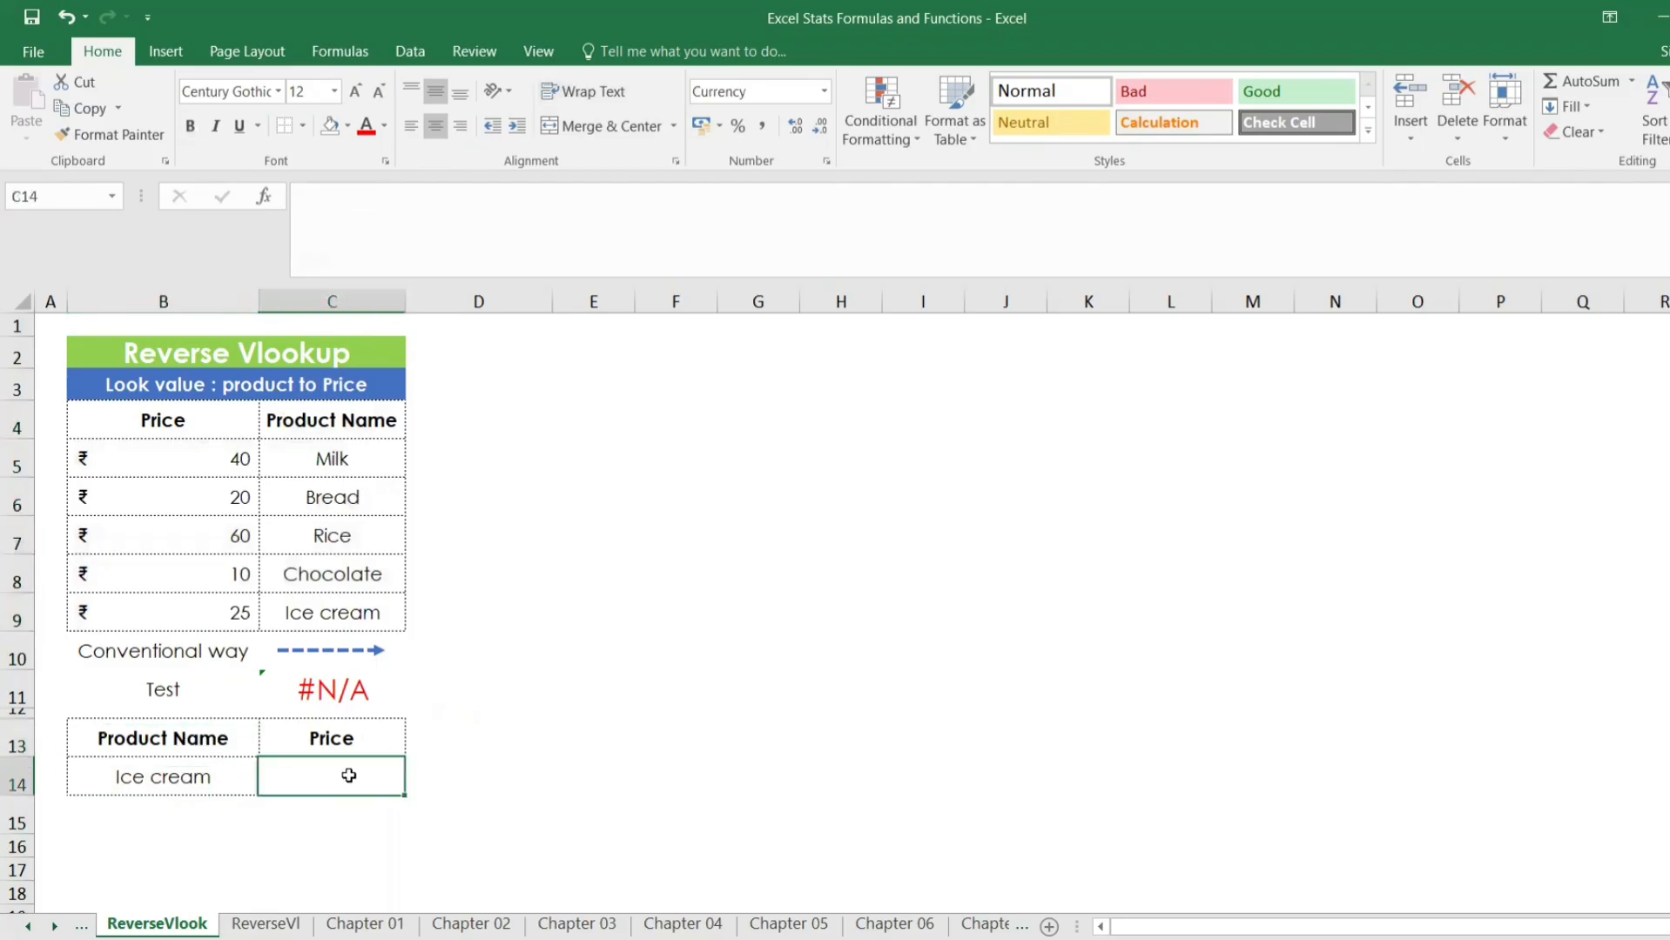
pyautogui.write('=vl')
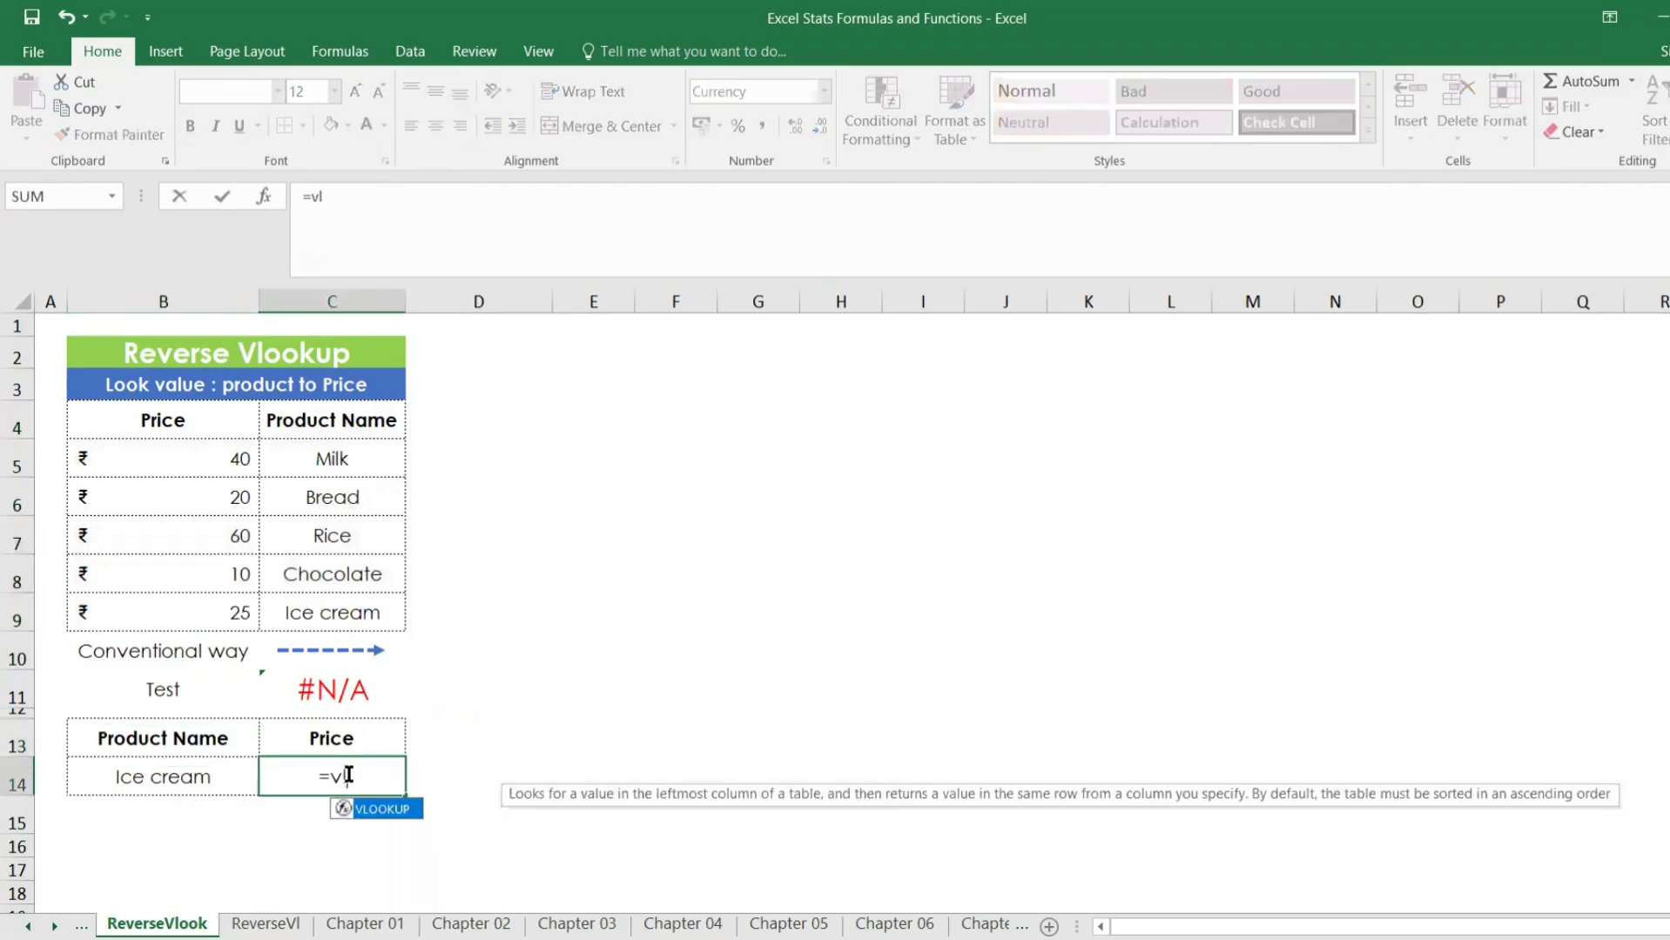
pyautogui.press('Tab')
pyautogui.click(186, 778)
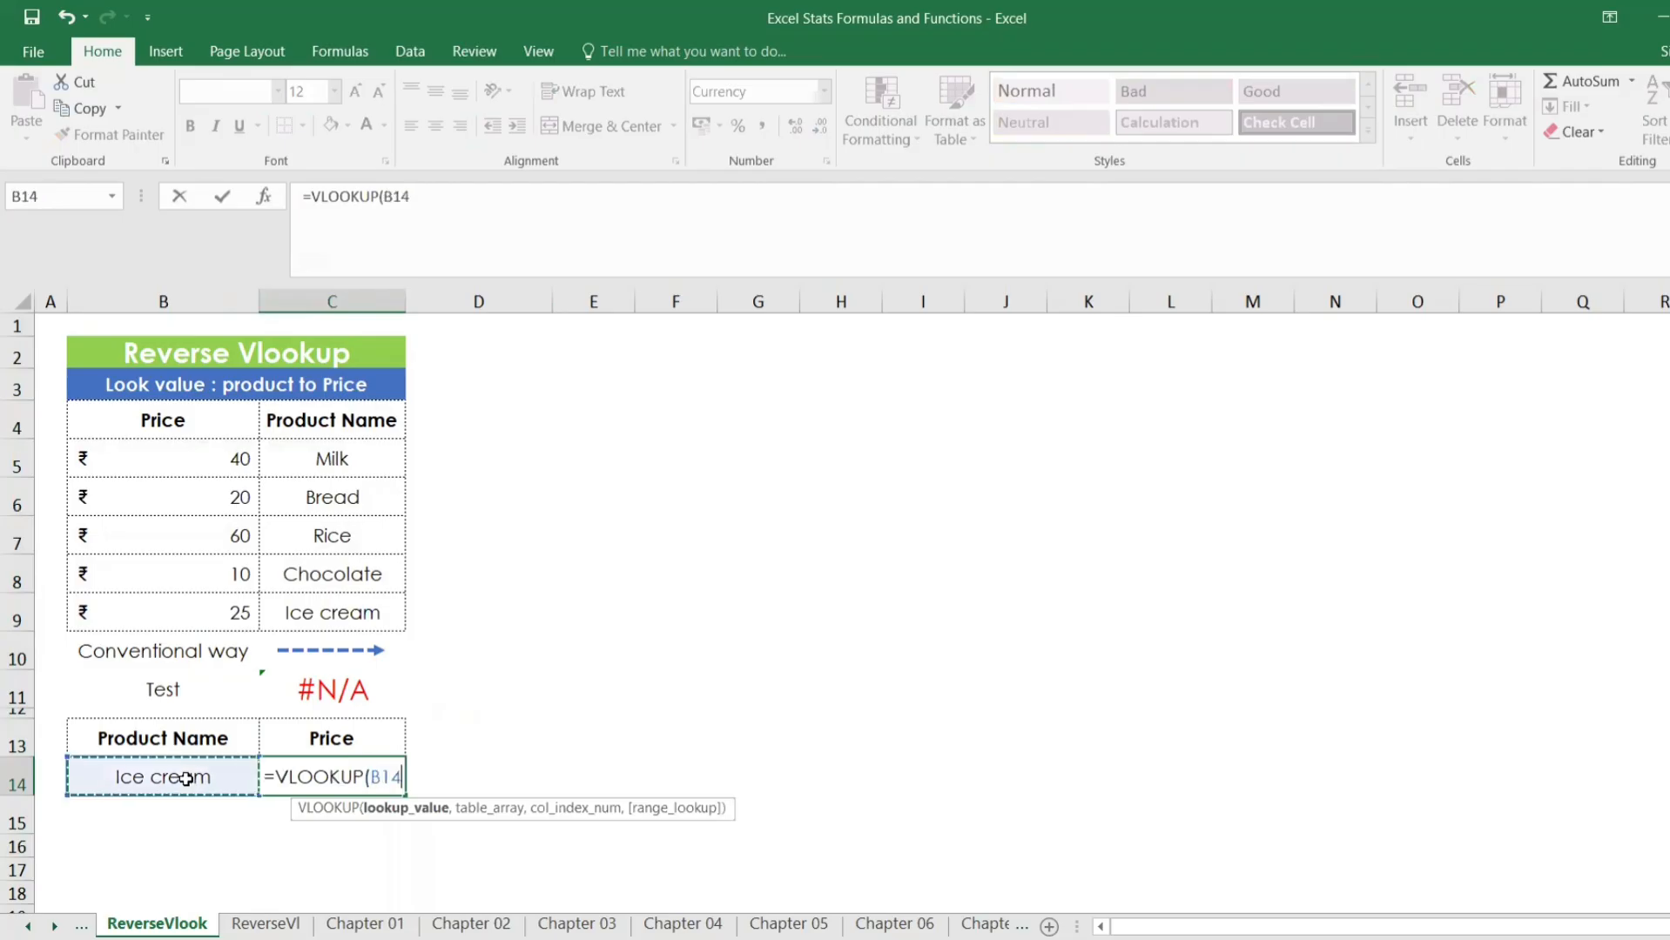
pyautogui.write(',')
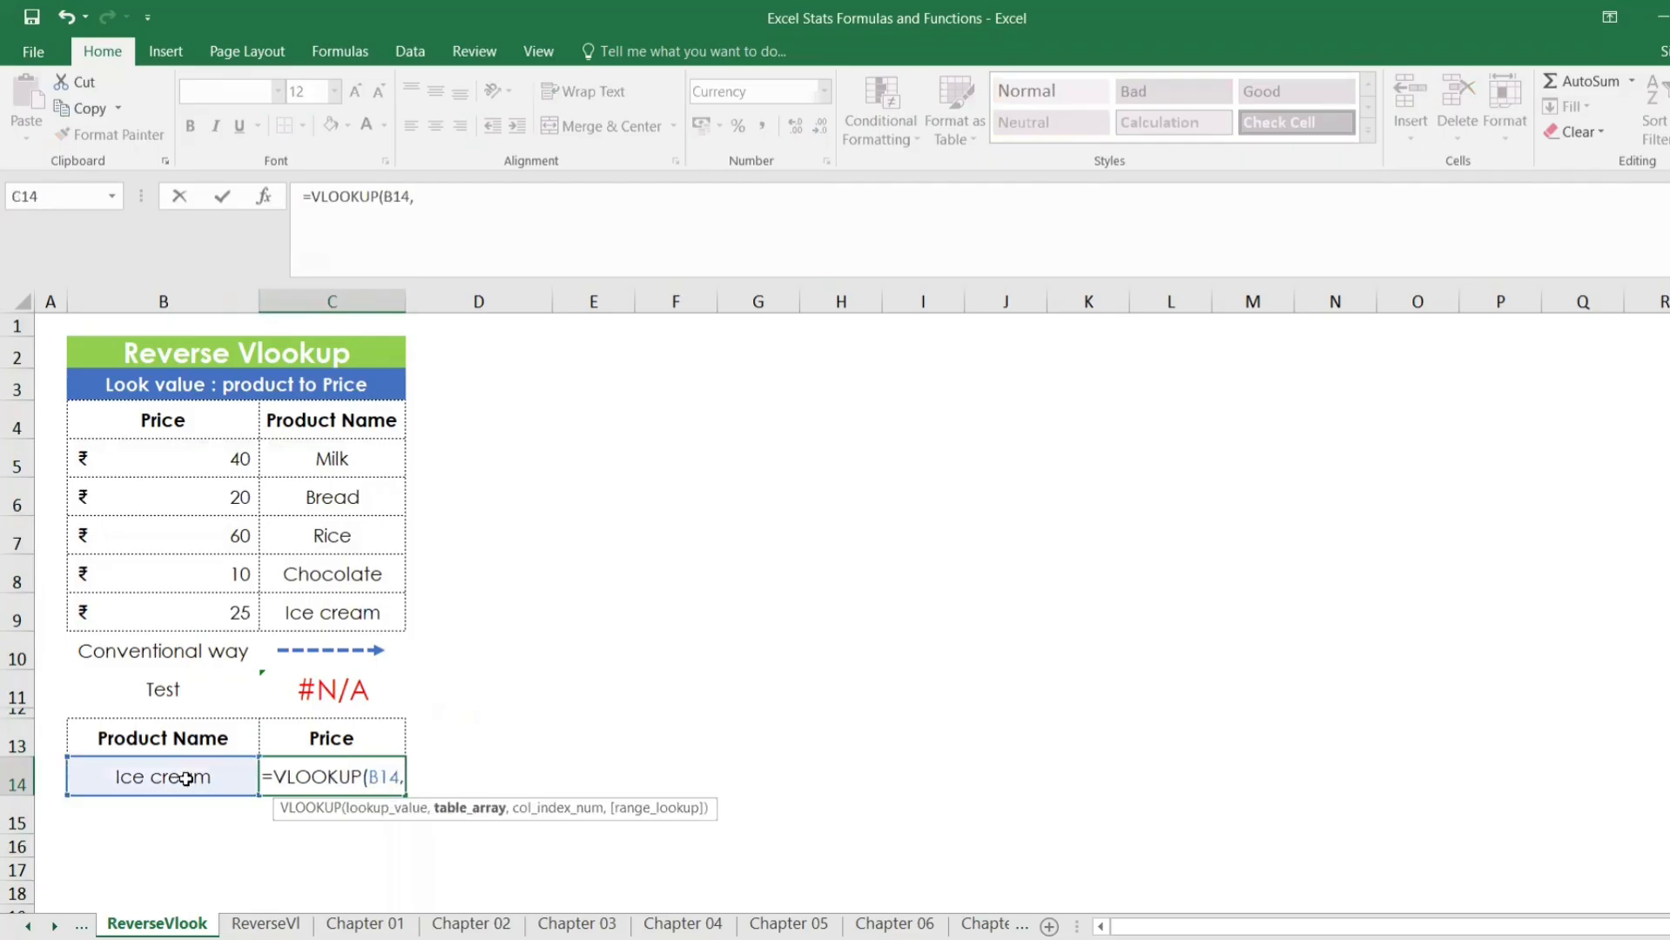
pyautogui.write('choos')
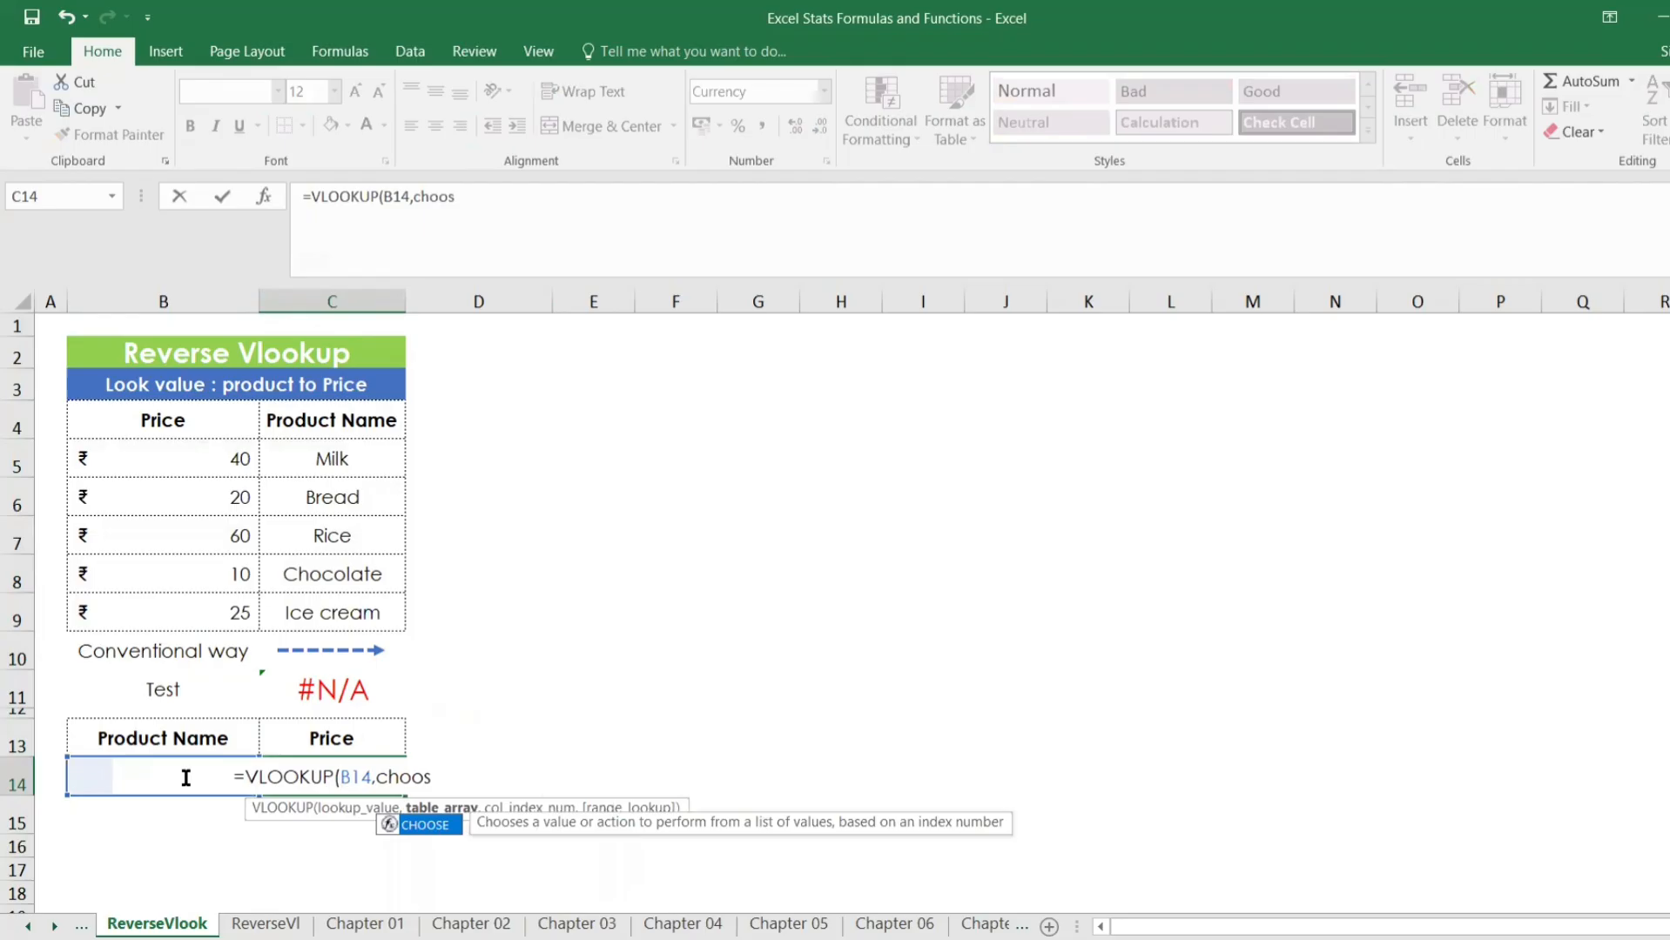
pyautogui.press('Tab')
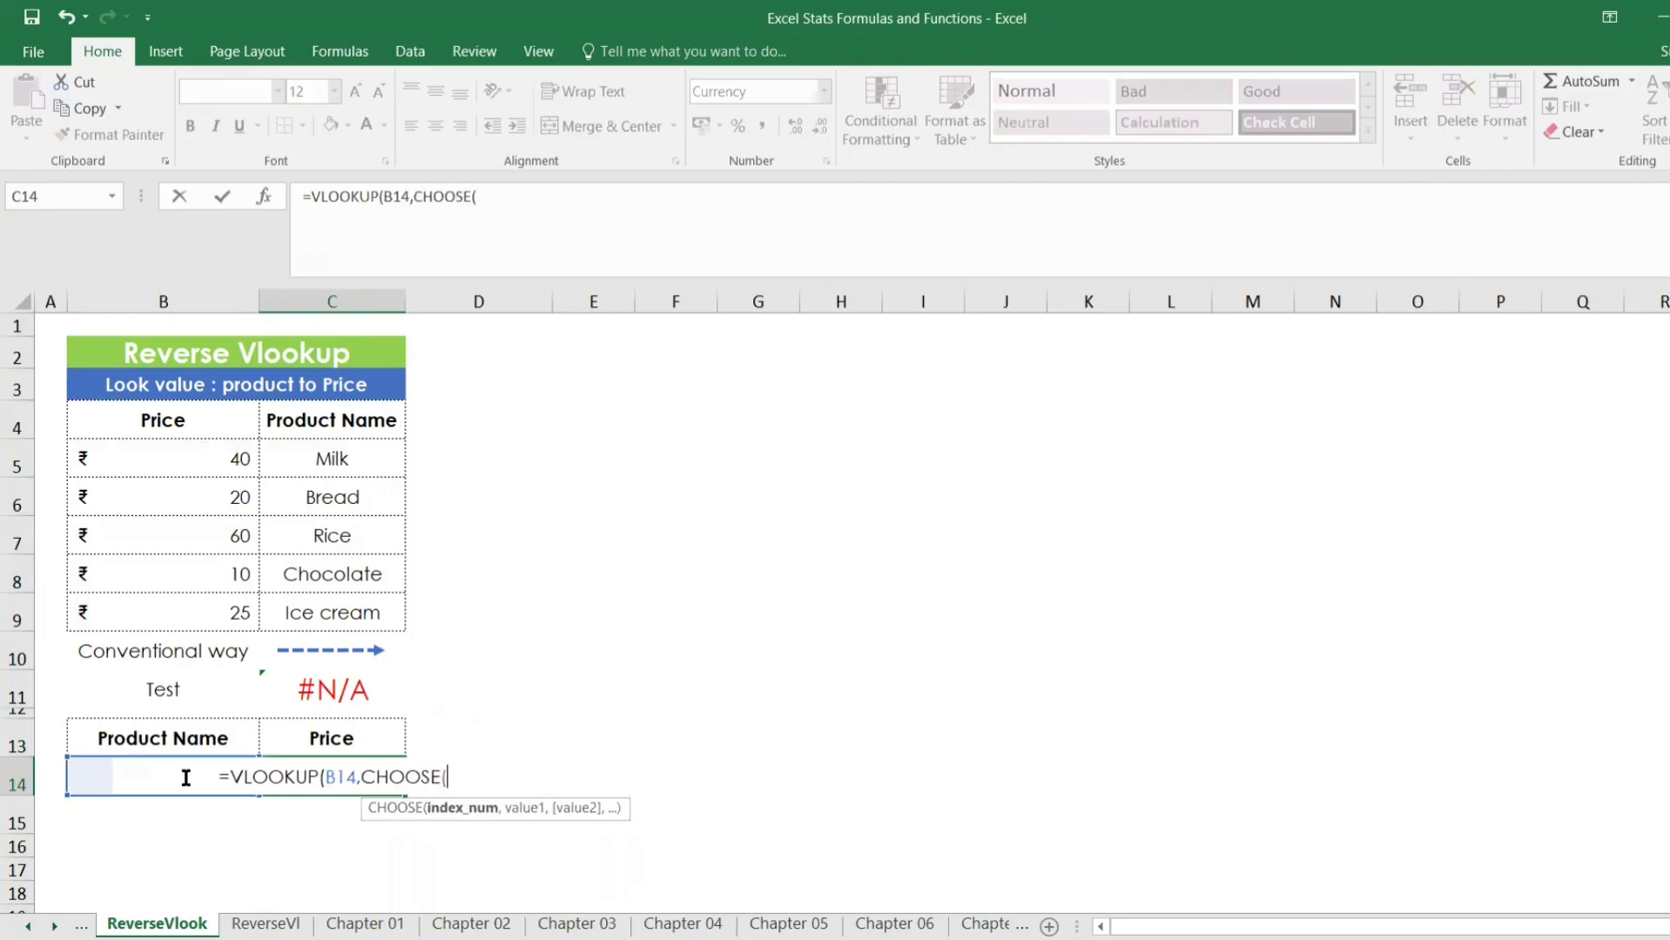
# Give CHOOSE the index array {1,2} and the product name range C5:C9 as its first value
pyautogui.click(519, 209)
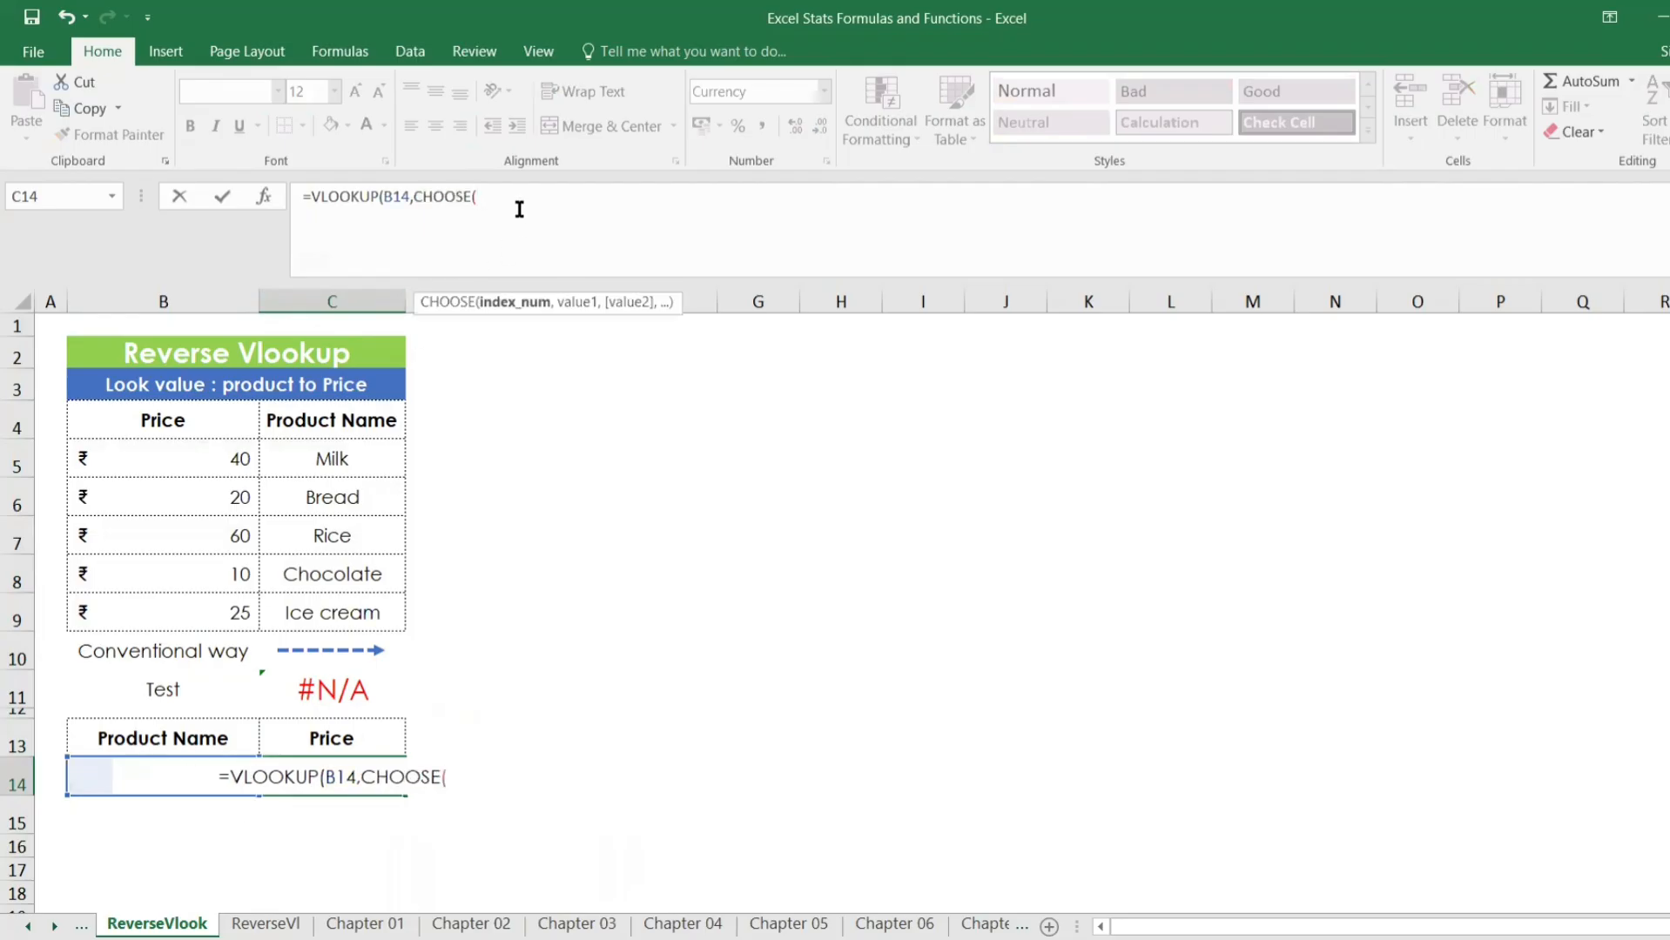
pyautogui.write('{1,2')
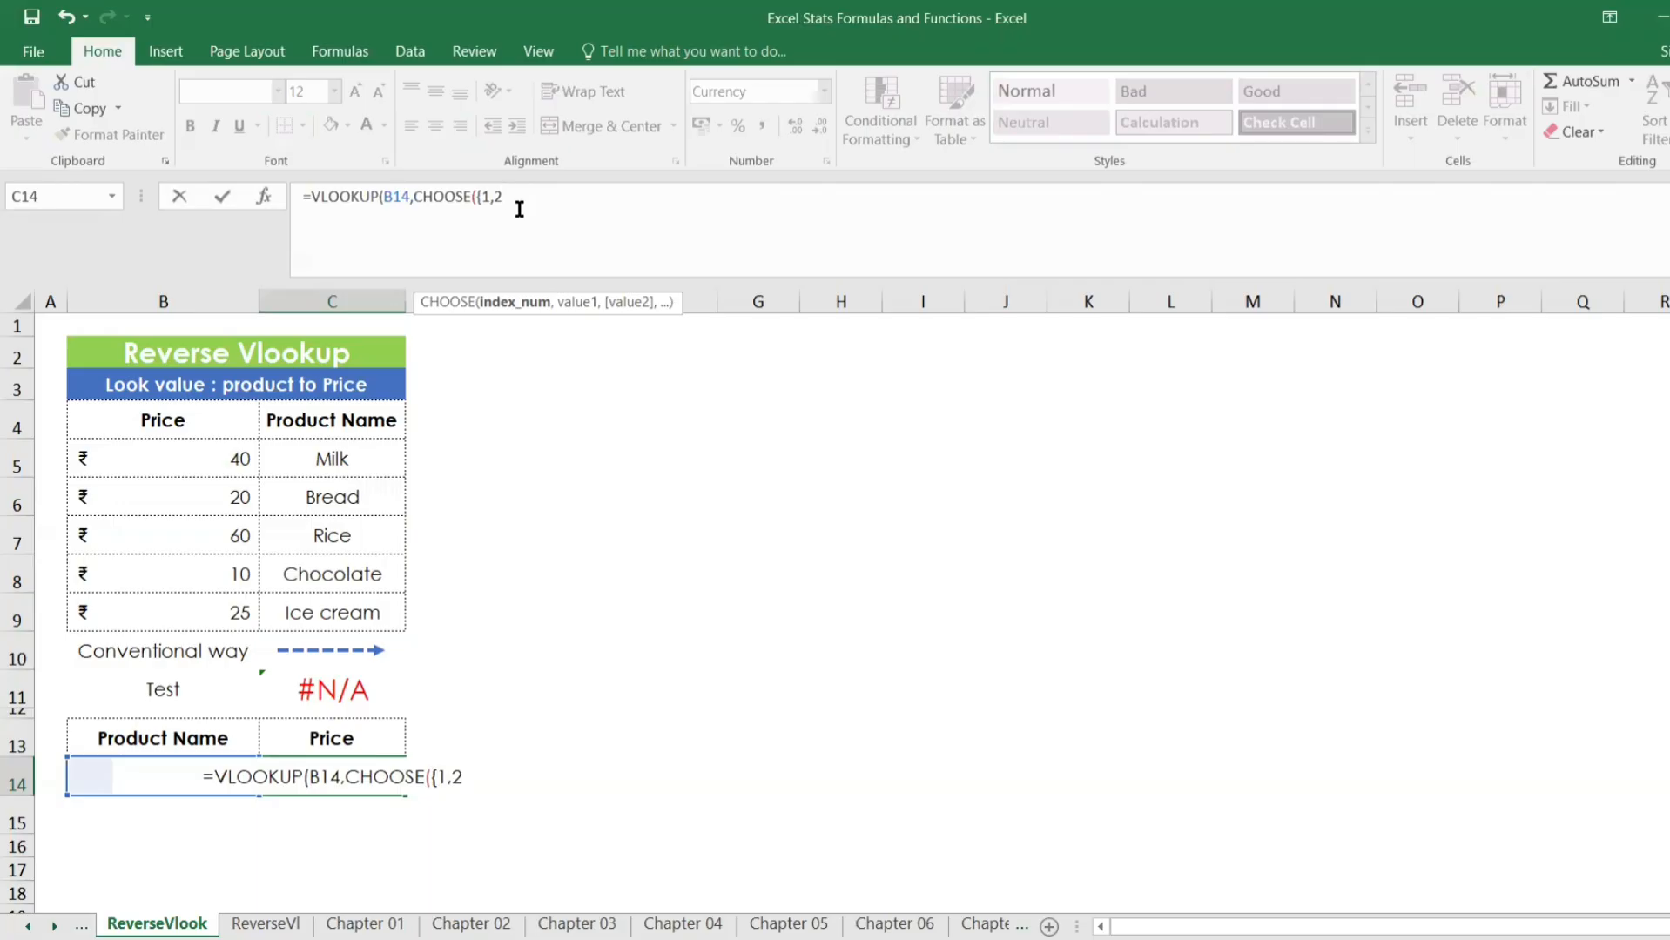
pyautogui.write('}')
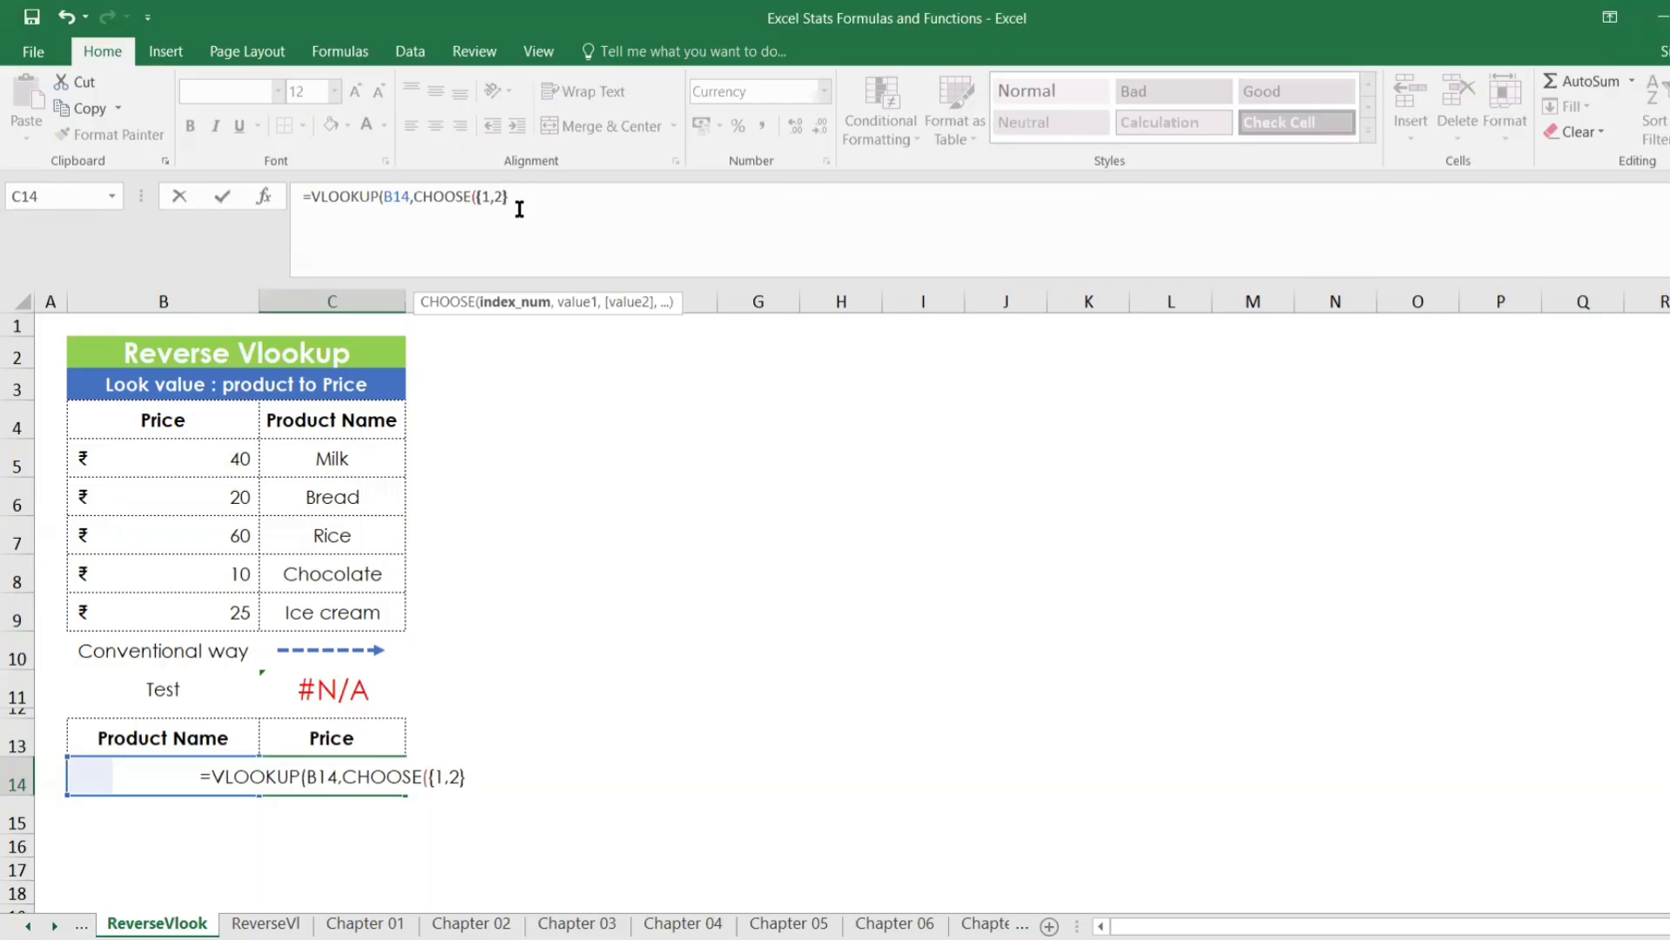
pyautogui.write(',')
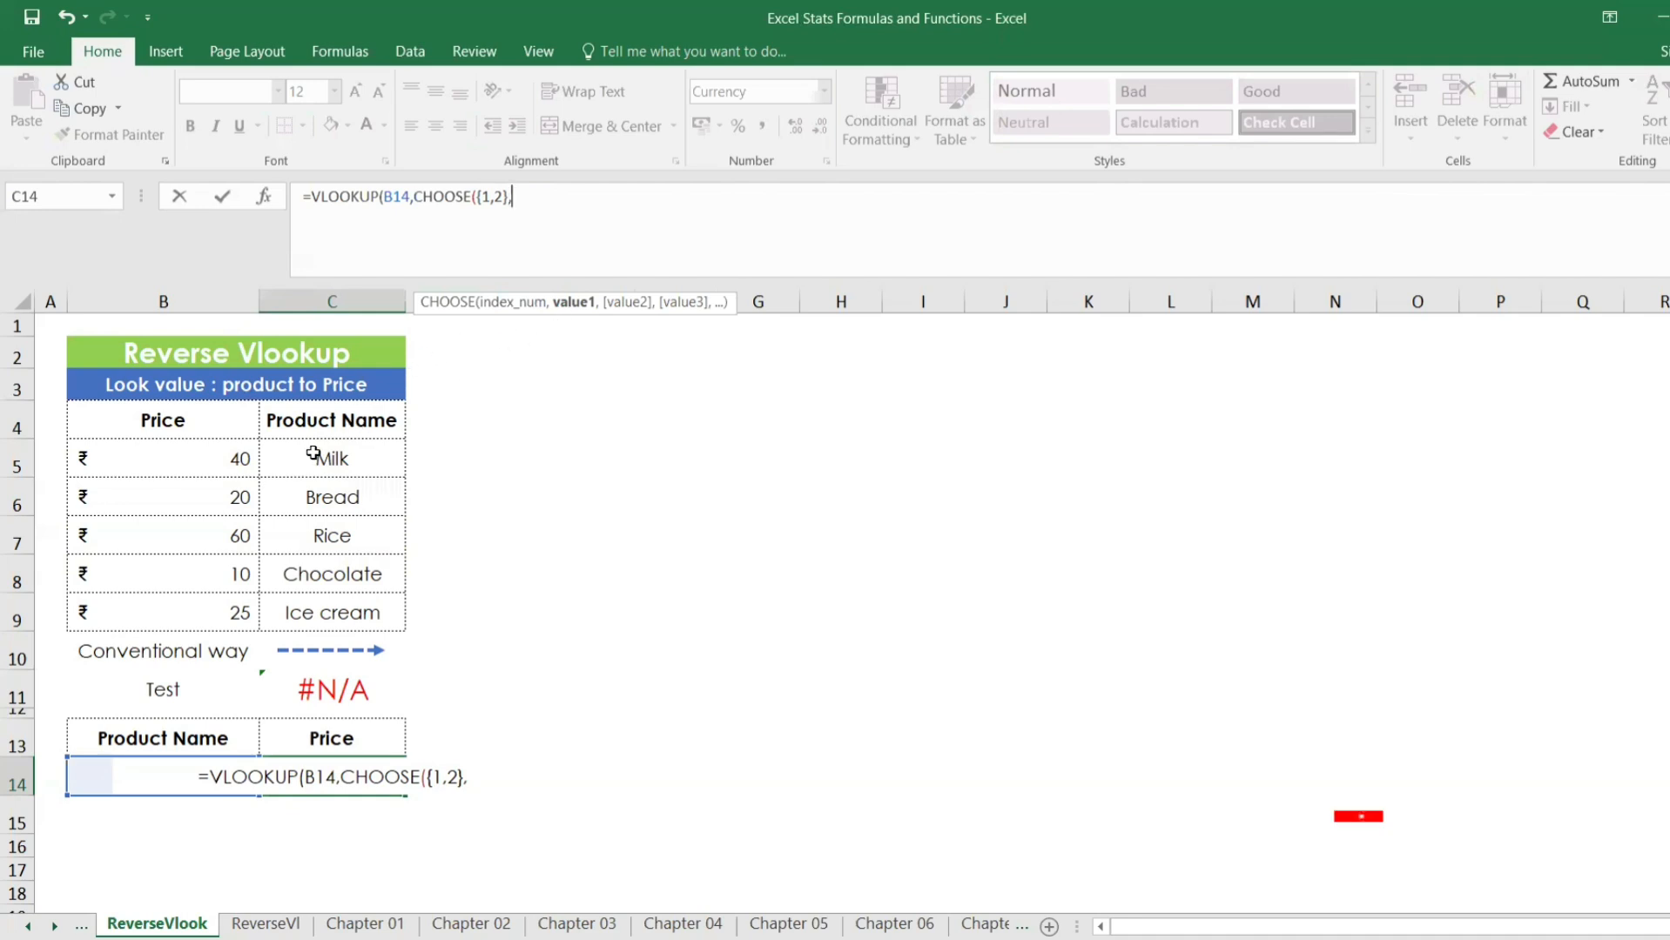
pyautogui.moveTo(313, 453); pyautogui.dragTo(321, 611)
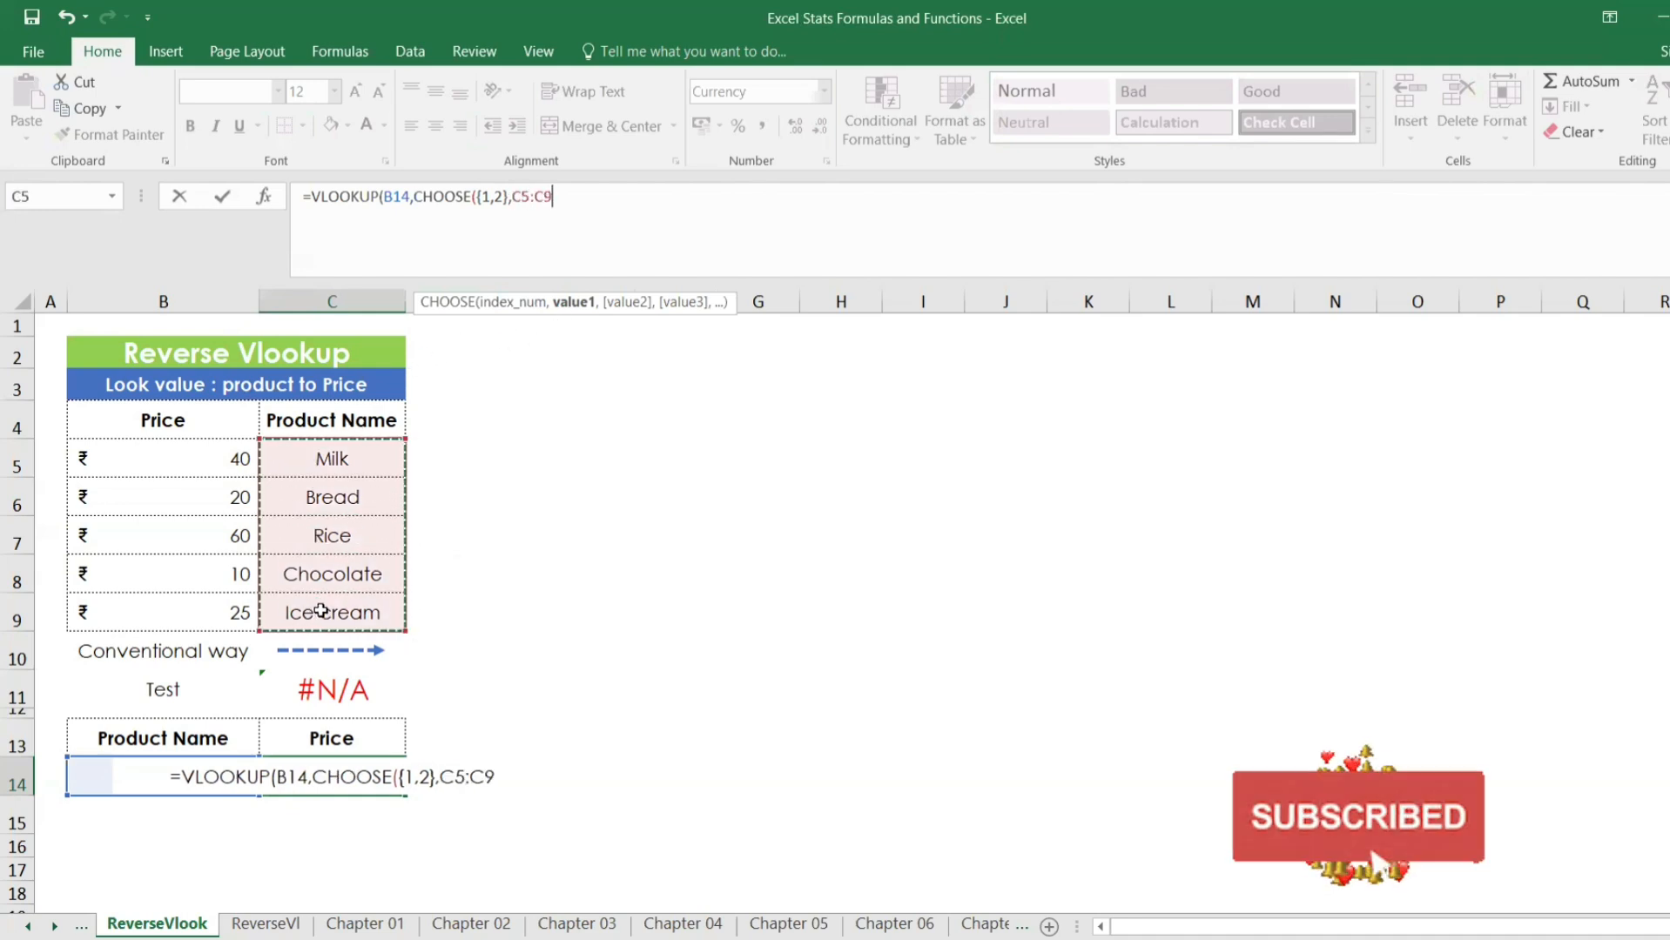
pyautogui.write(',')
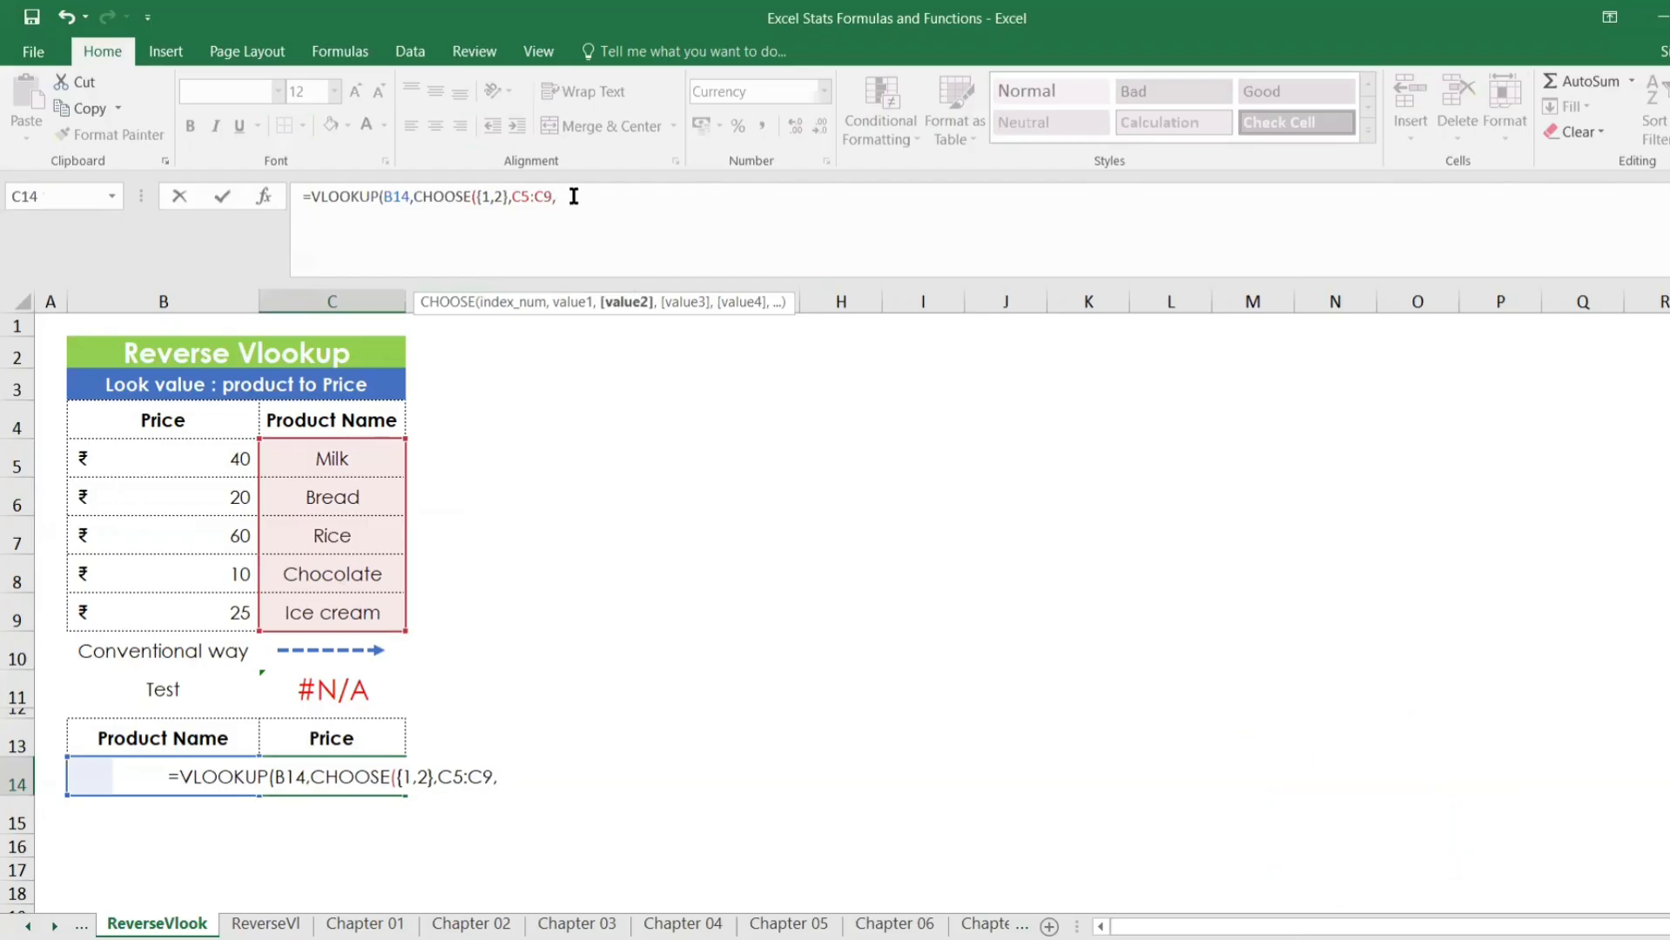
# Make the product name range in the CHOOSE function absolute as $C$5:$C$9
pyautogui.moveTo(557, 197); pyautogui.dragTo(510, 194)
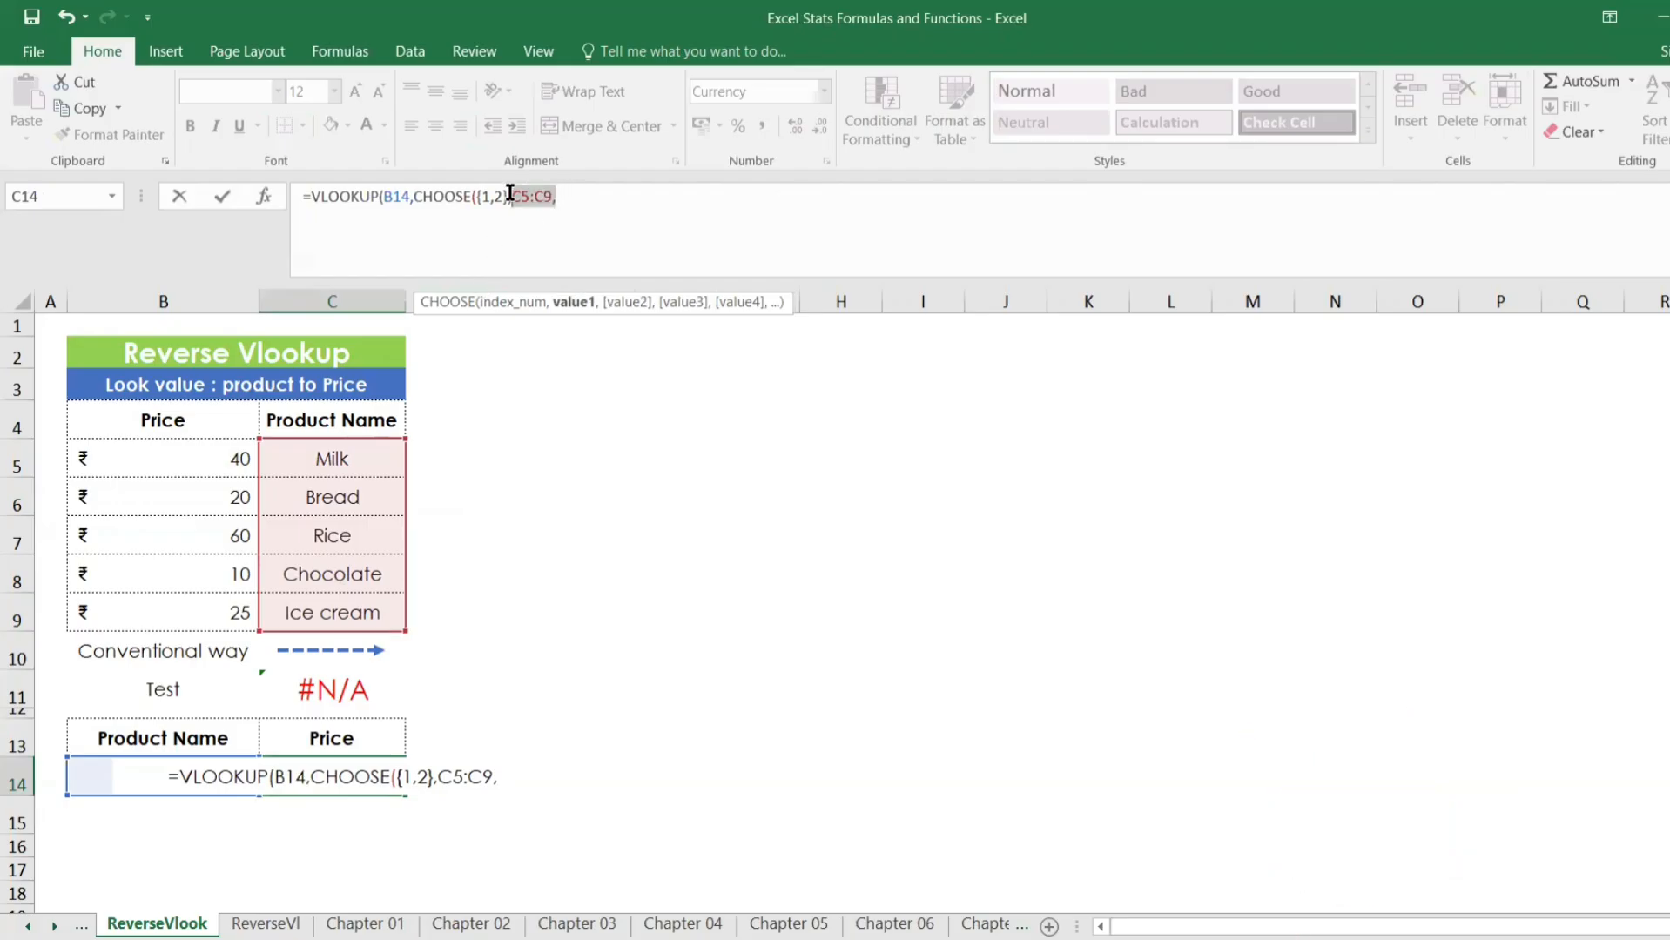
pyautogui.click(553, 193)
pyautogui.moveTo(540, 202); pyautogui.dragTo(519, 198)
pyautogui.click(554, 195)
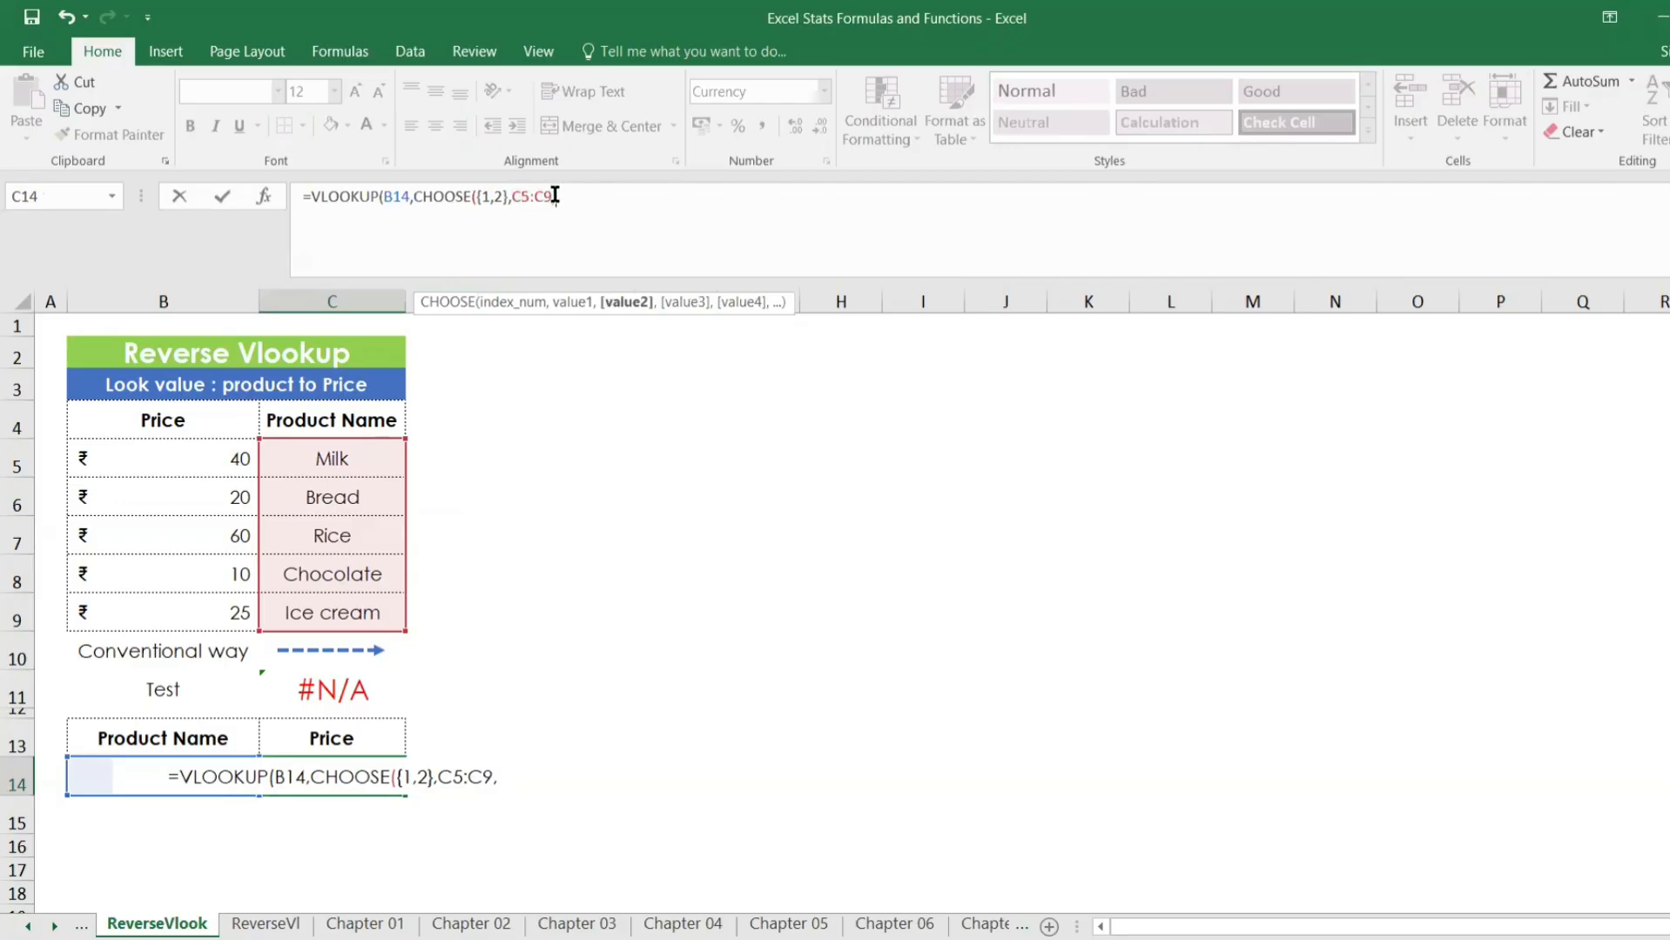
pyautogui.moveTo(548, 192)
pyautogui.mouseDown()
pyautogui.moveTo(513, 195)
pyautogui.moveTo(546, 191)
pyautogui.mouseUp()
pyautogui.click(516, 195)
pyautogui.click(603, 206)
pyautogui.press('BackSpace')
pyautogui.moveTo(561, 199); pyautogui.dragTo(515, 195)
pyautogui.press('F4')
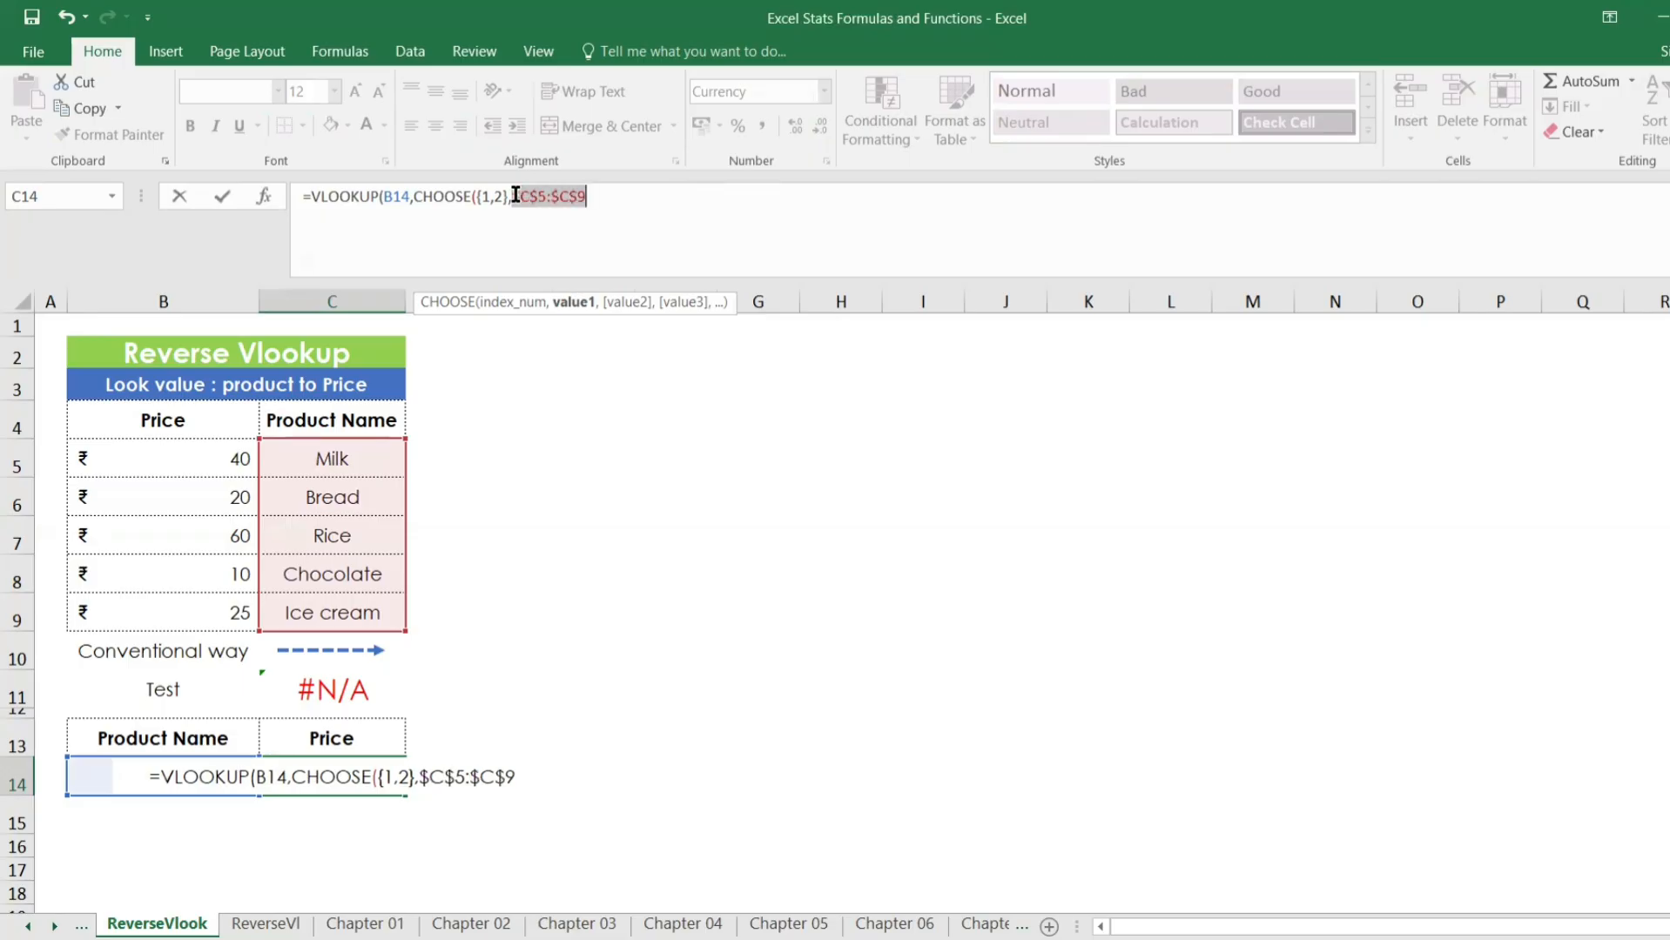
pyautogui.click(611, 190)
# Add the price range B5:B9 as CHOOSE's second value, make it absolute as $B$5:$B$9, and close the CHOOSE function
pyautogui.write(',')
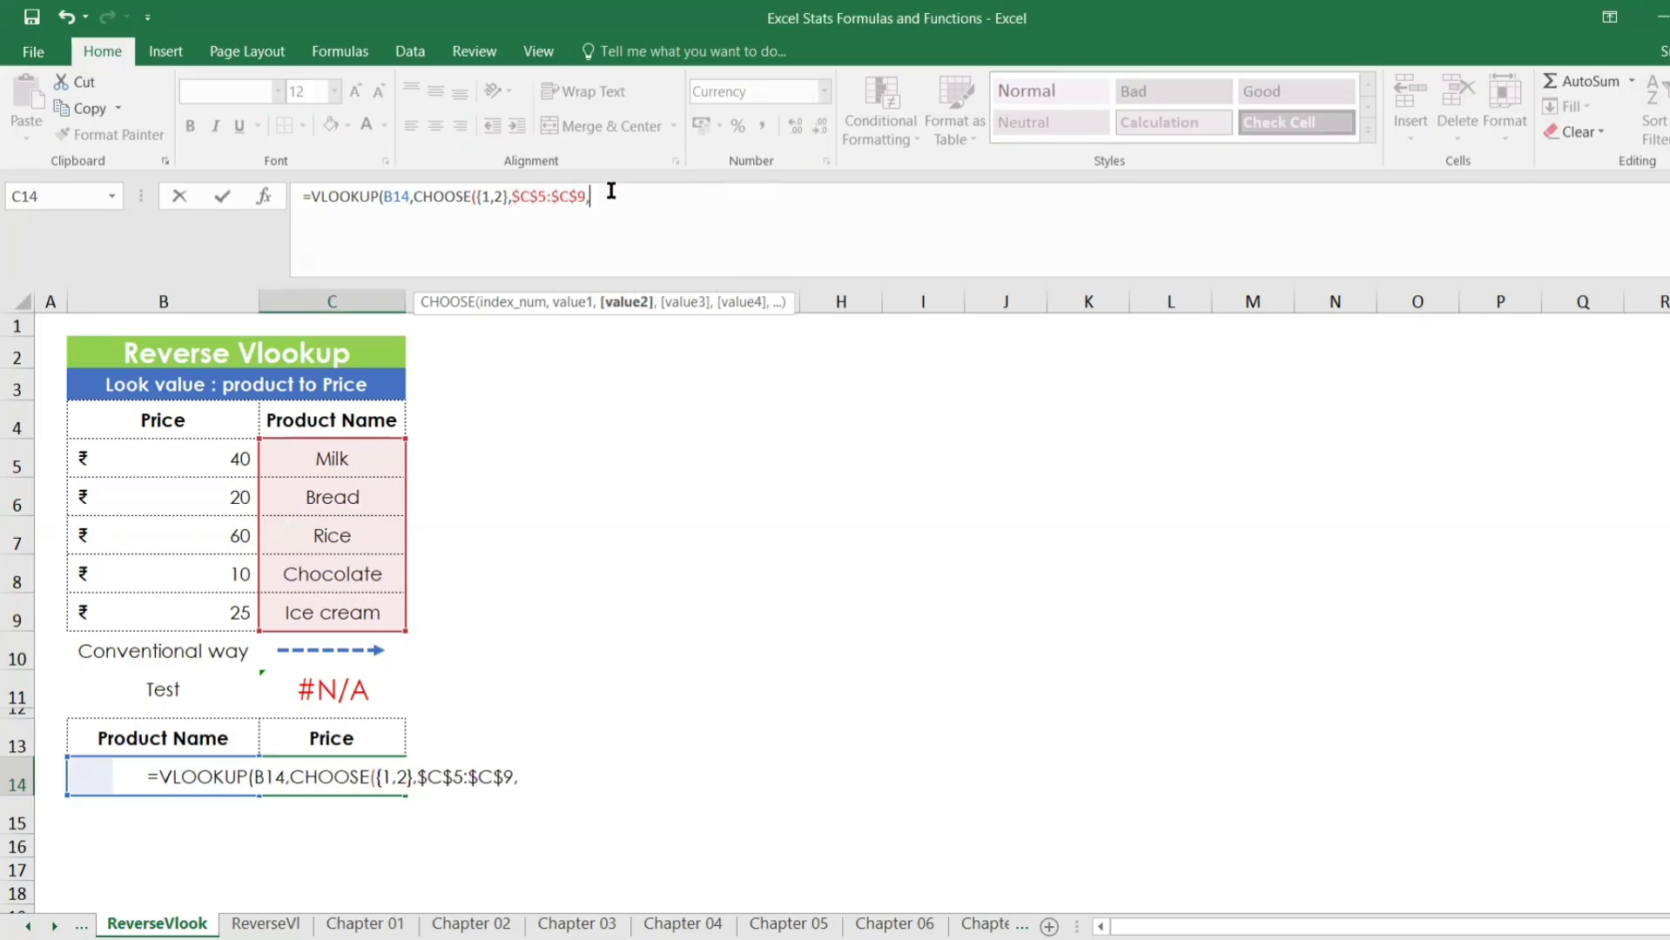
pyautogui.moveTo(191, 449); pyautogui.dragTo(185, 615)
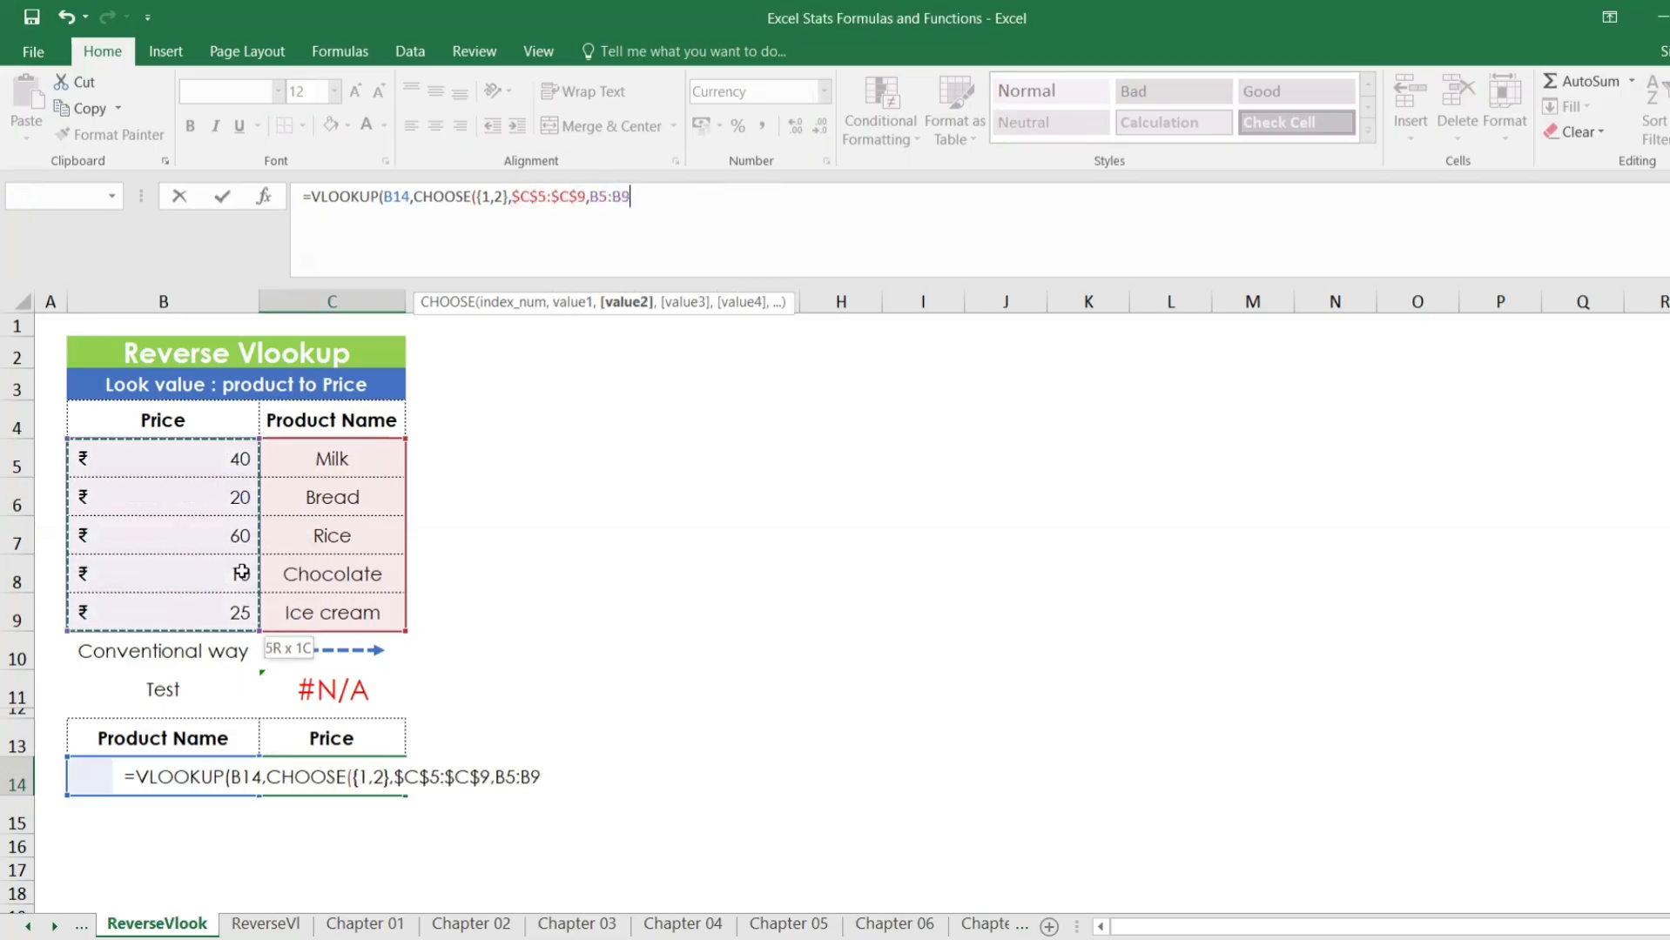
pyautogui.moveTo(639, 198); pyautogui.dragTo(593, 198)
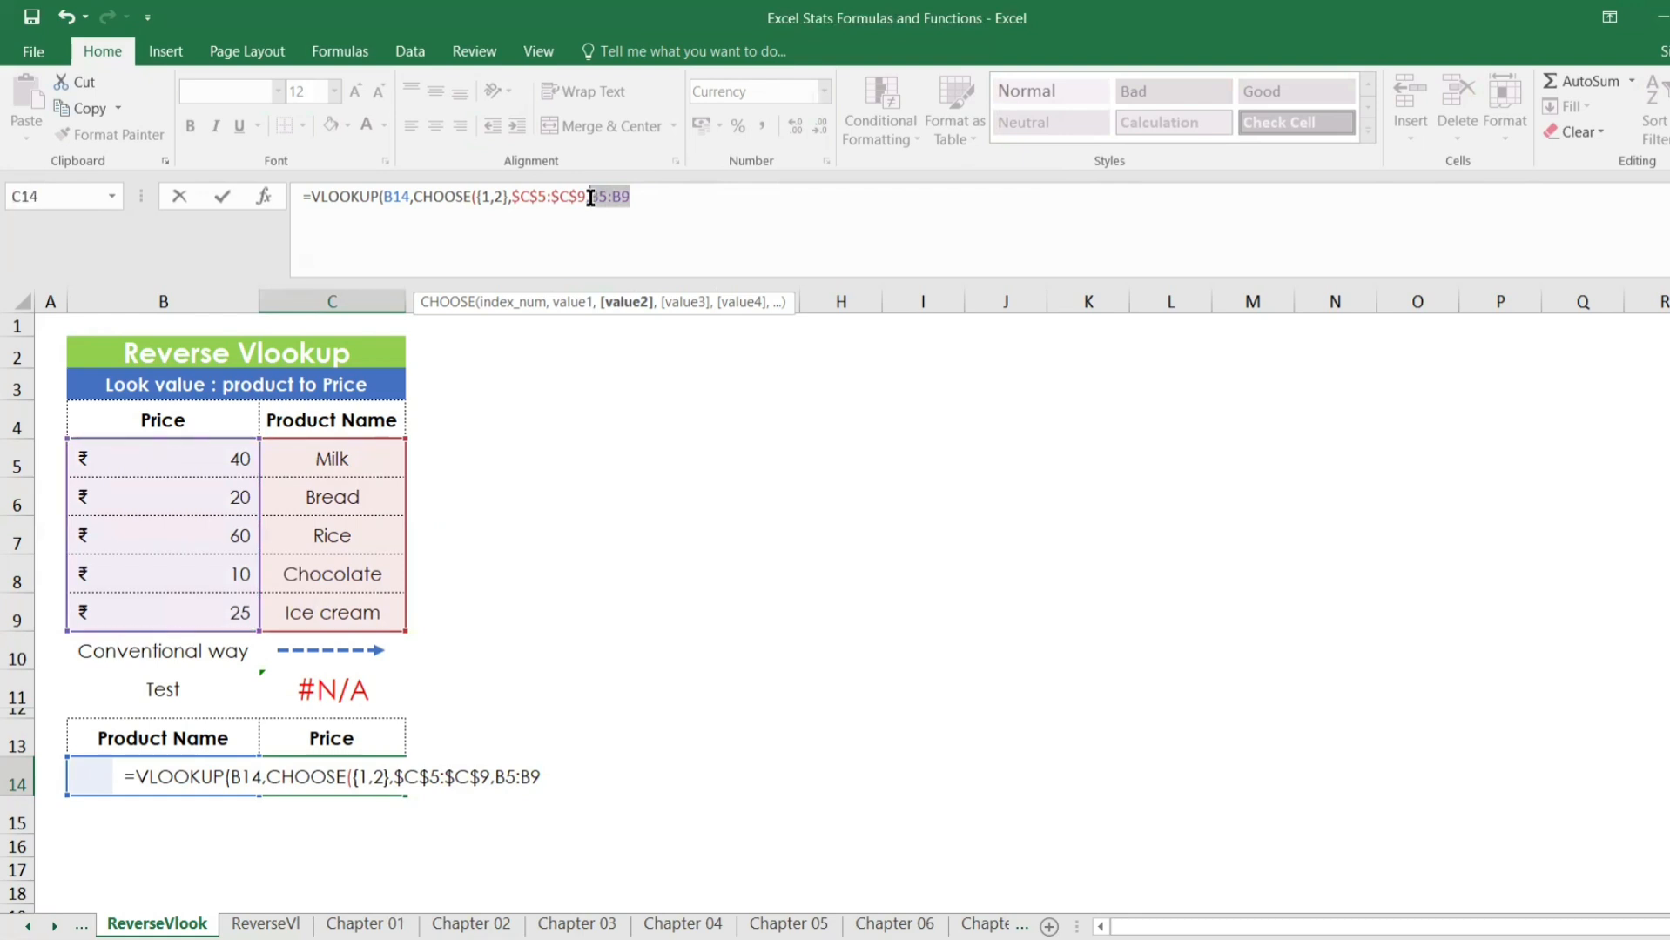
pyautogui.press('F4')
pyautogui.click(699, 191)
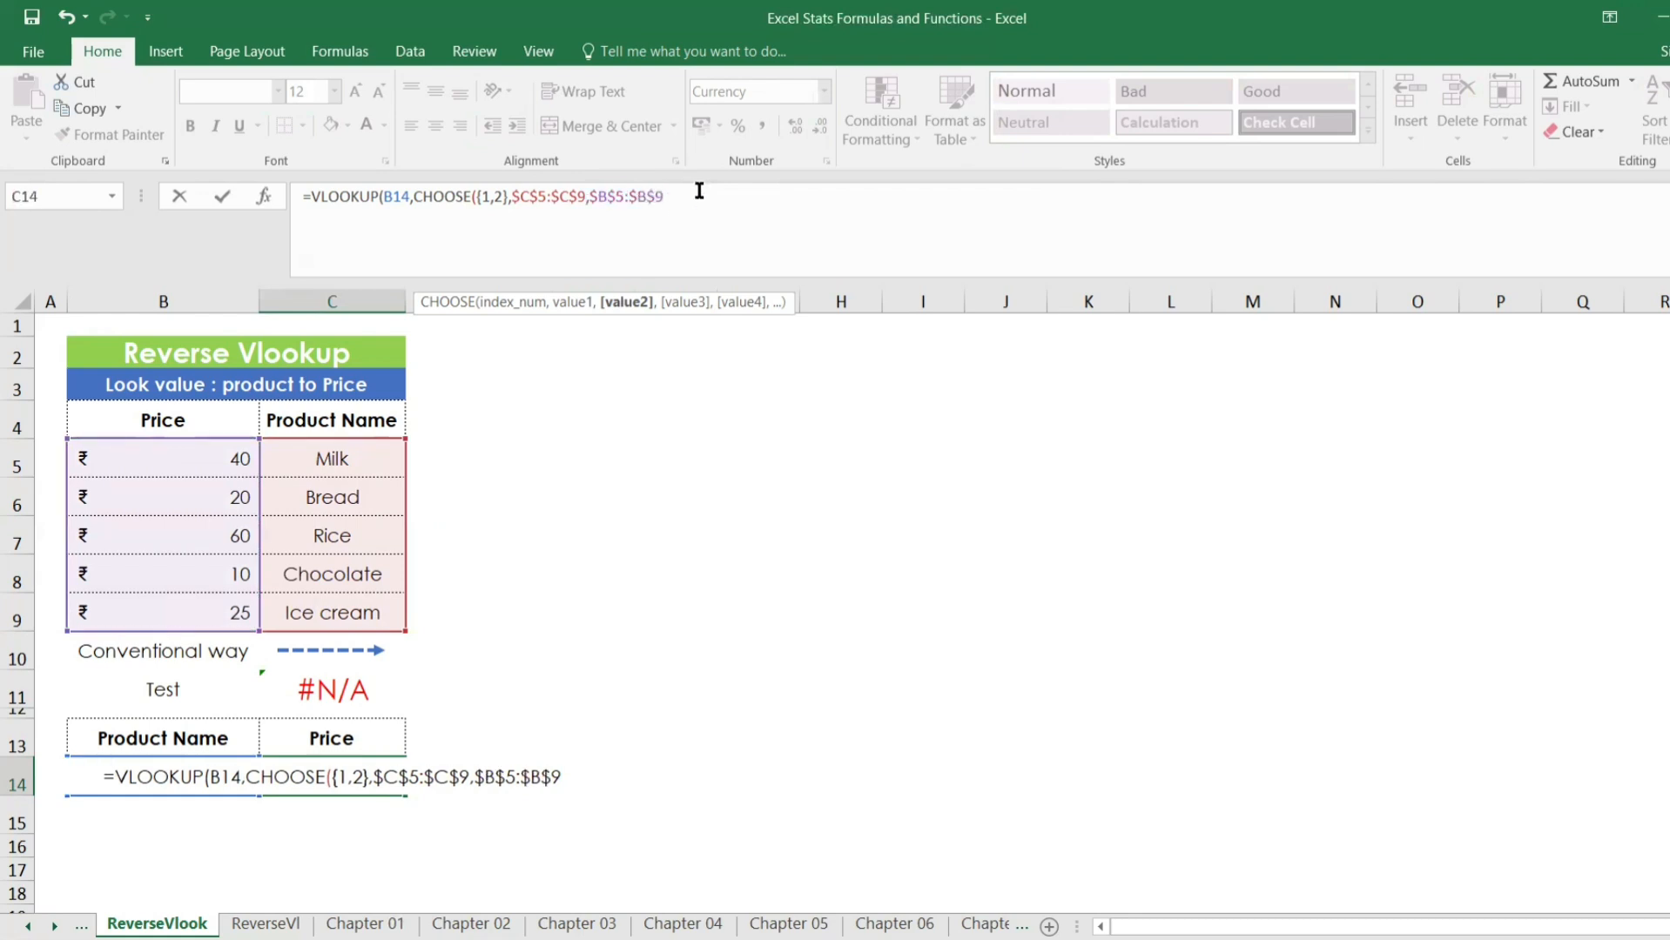
pyautogui.write(')')
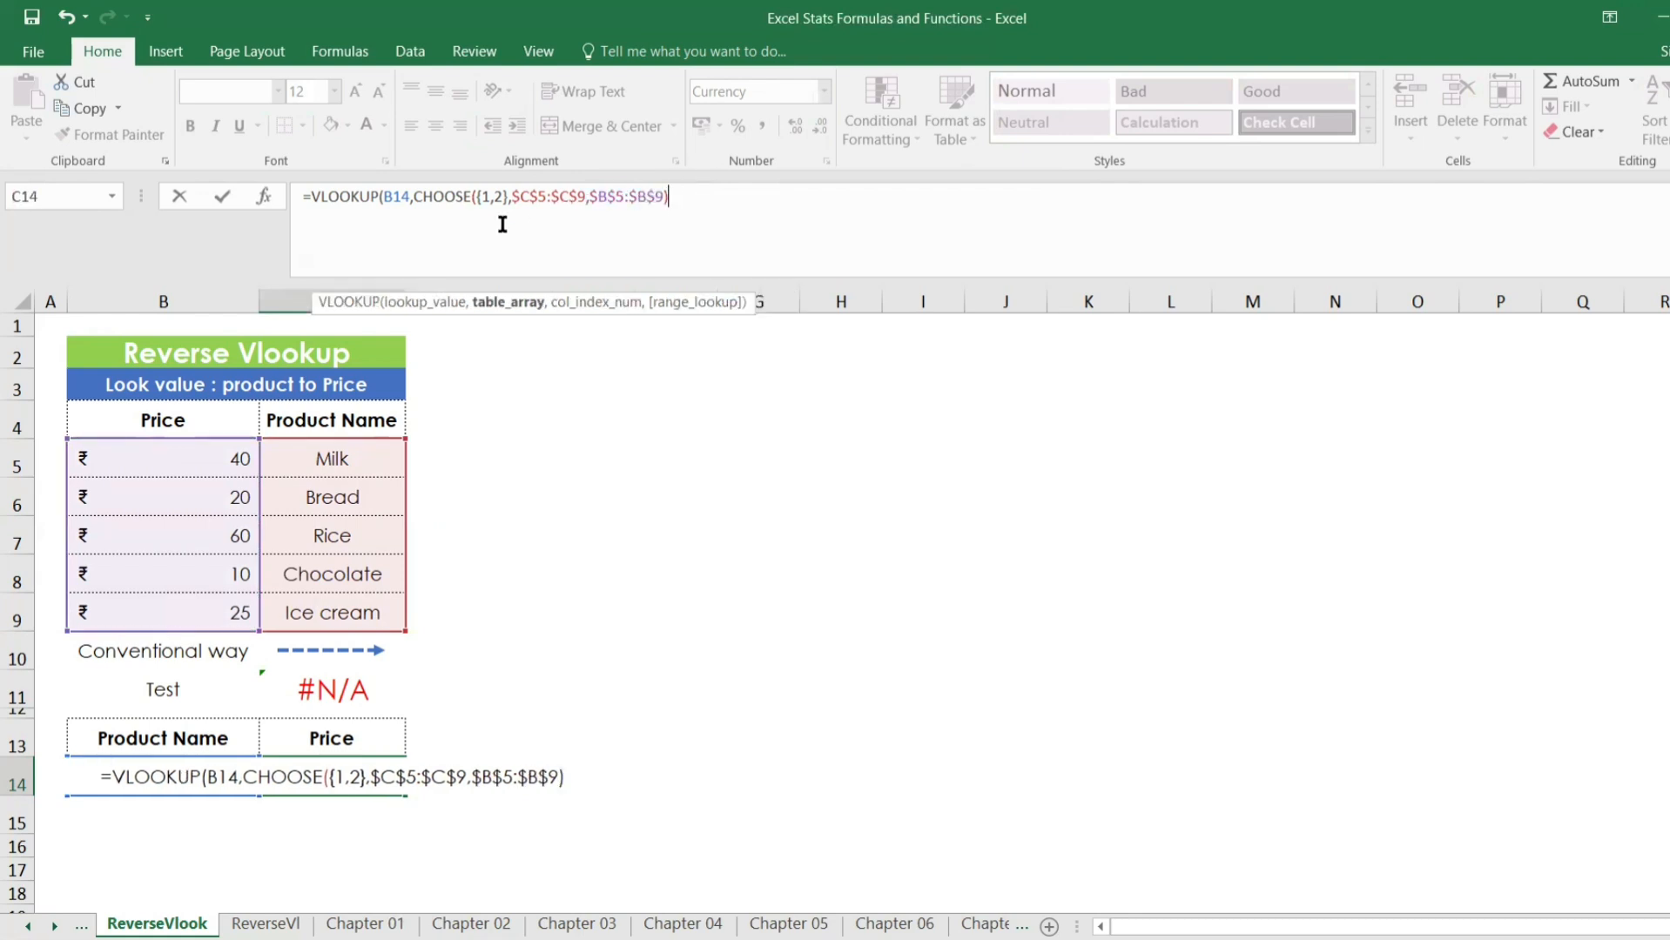
# Complete the VLOOKUP in C14 with column index 2 and FALSE for an exact match, and enter the formula
pyautogui.write(',')
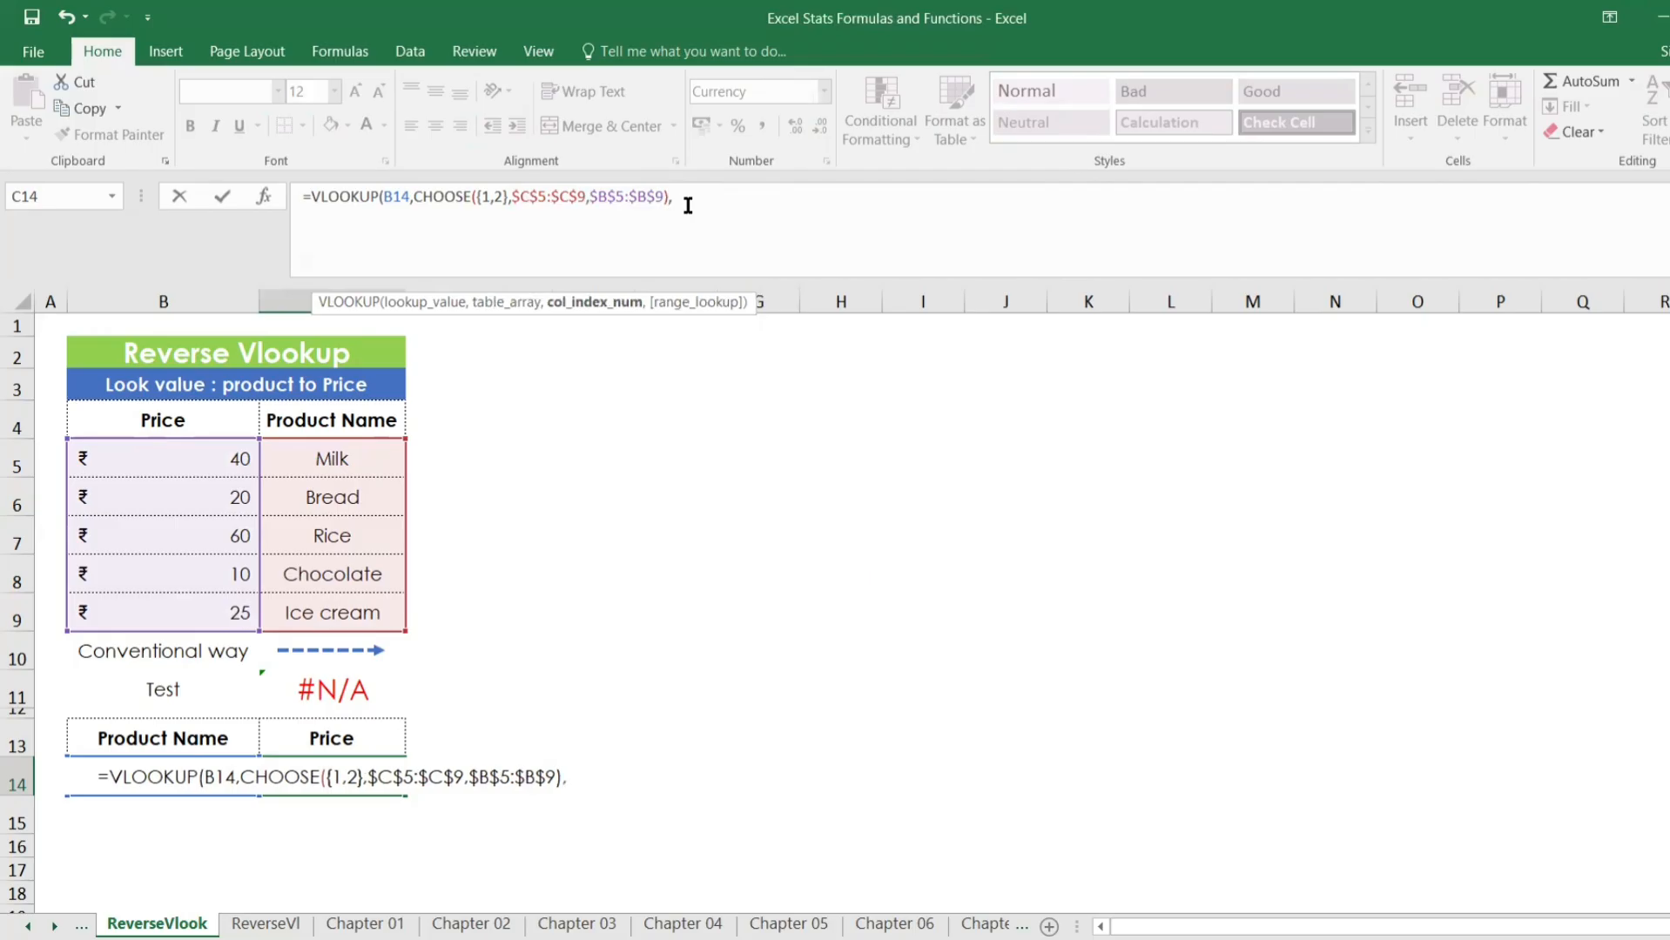
pyautogui.write('2,')
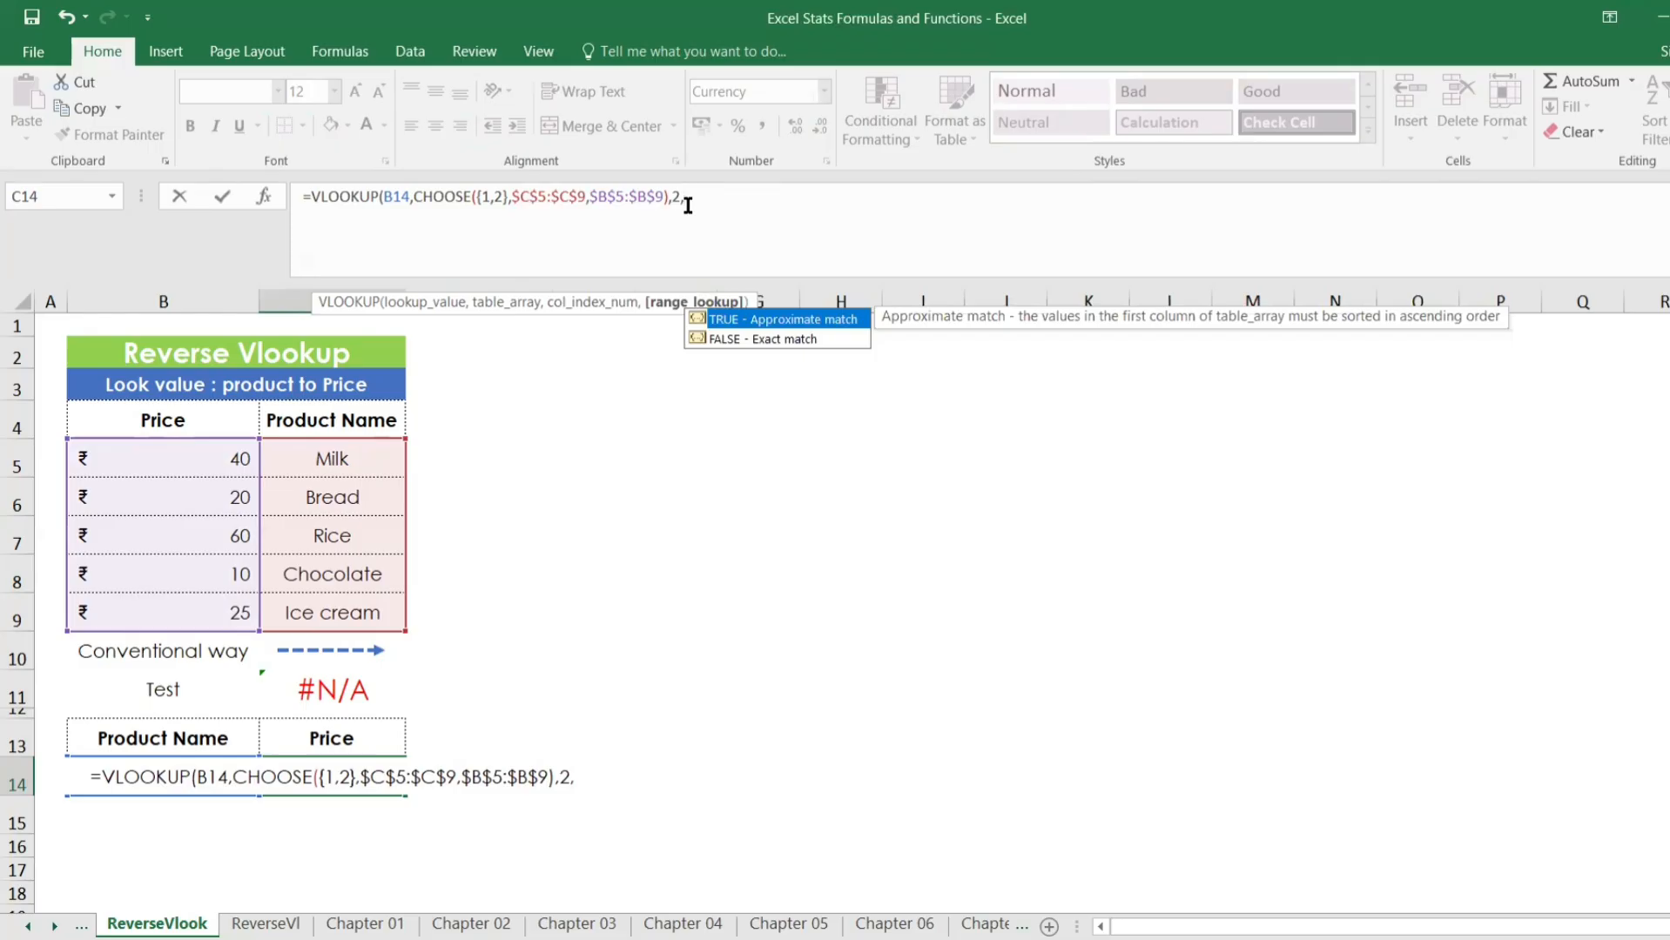
pyautogui.press('Down')
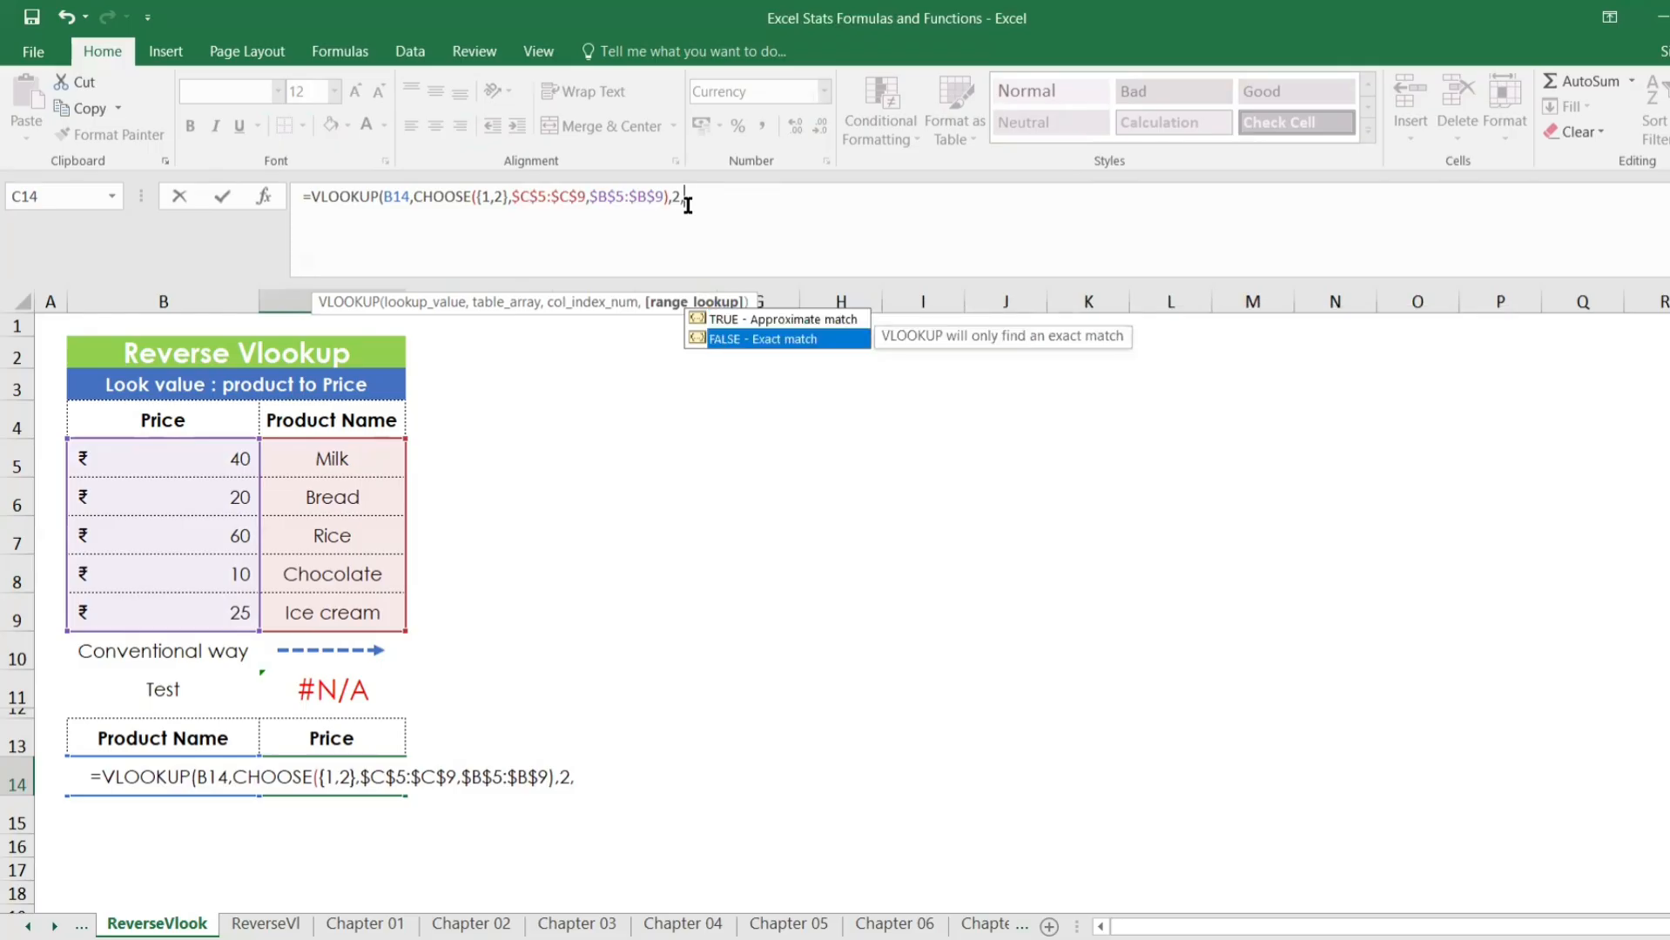
pyautogui.press('Tab')
pyautogui.write(')')
pyautogui.press('Return')
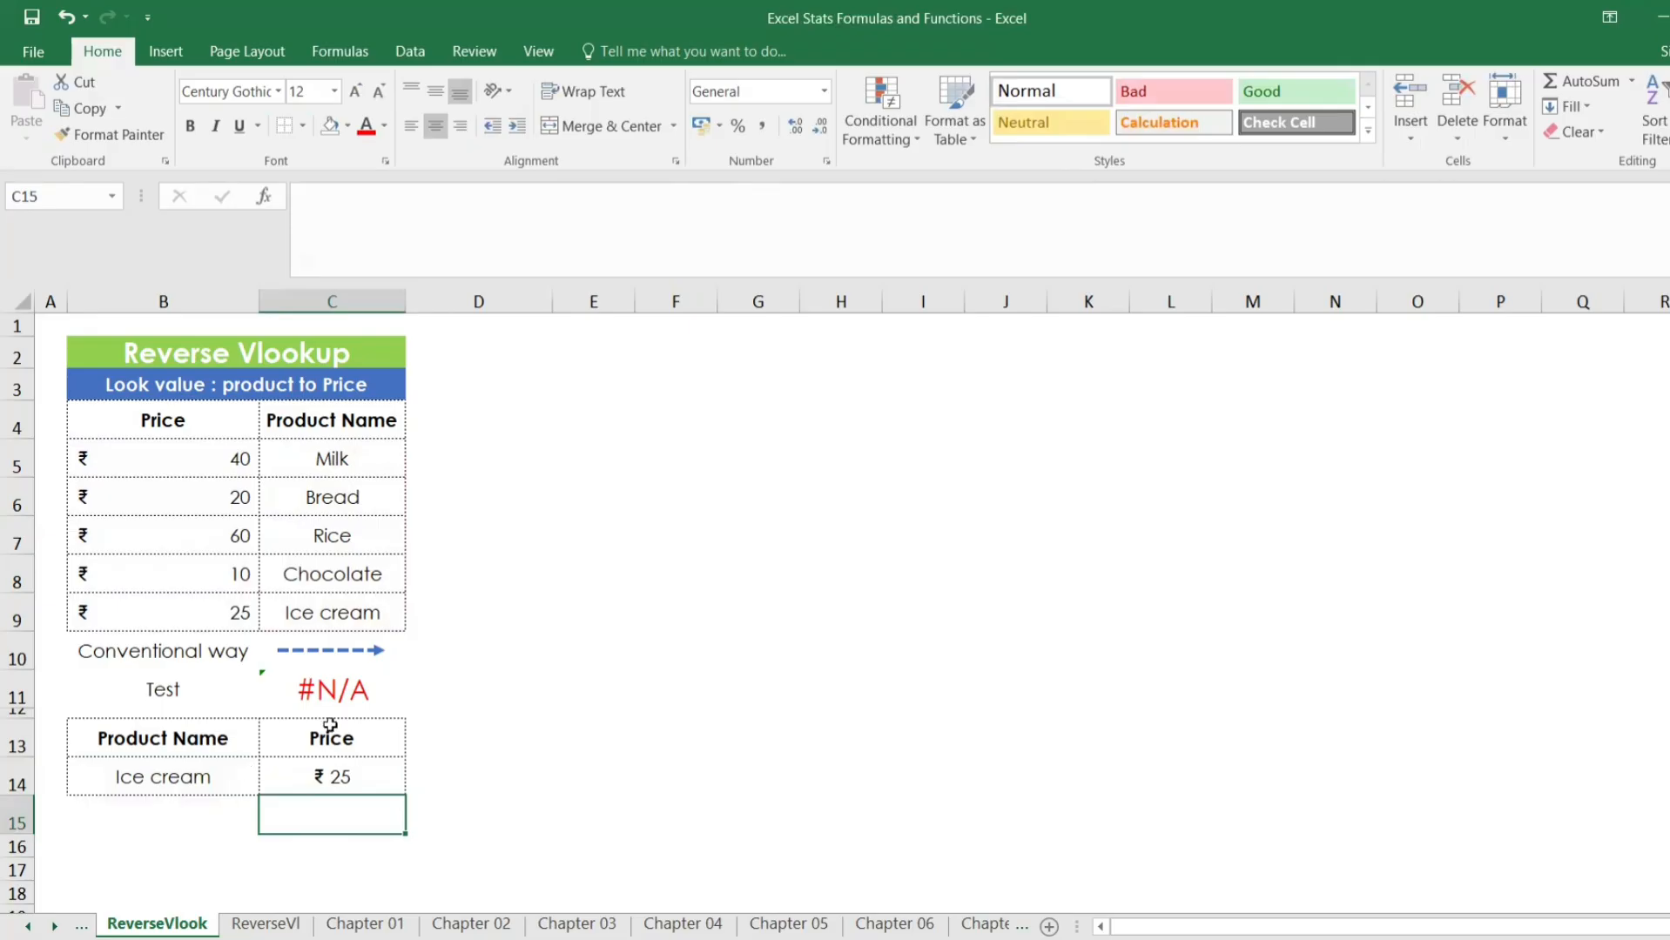
# Test the price lookup by setting the product name in B14 to Rice, Chocolate, Milk and finally Ice cream
pyautogui.click(334, 620)
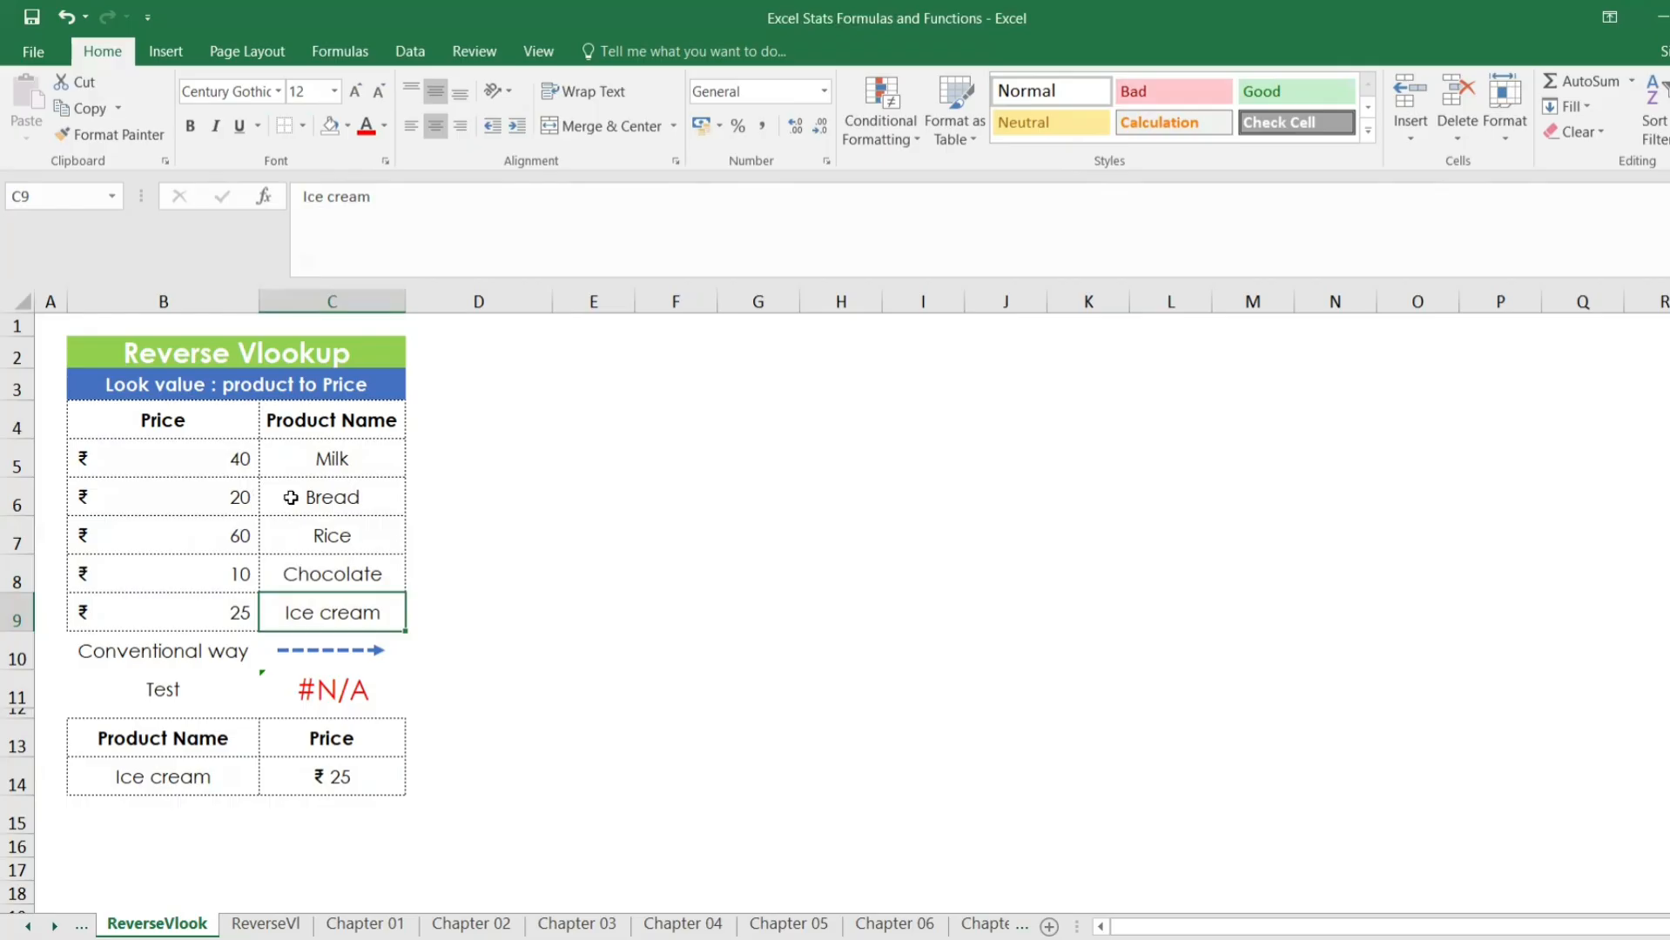
pyautogui.click(193, 786)
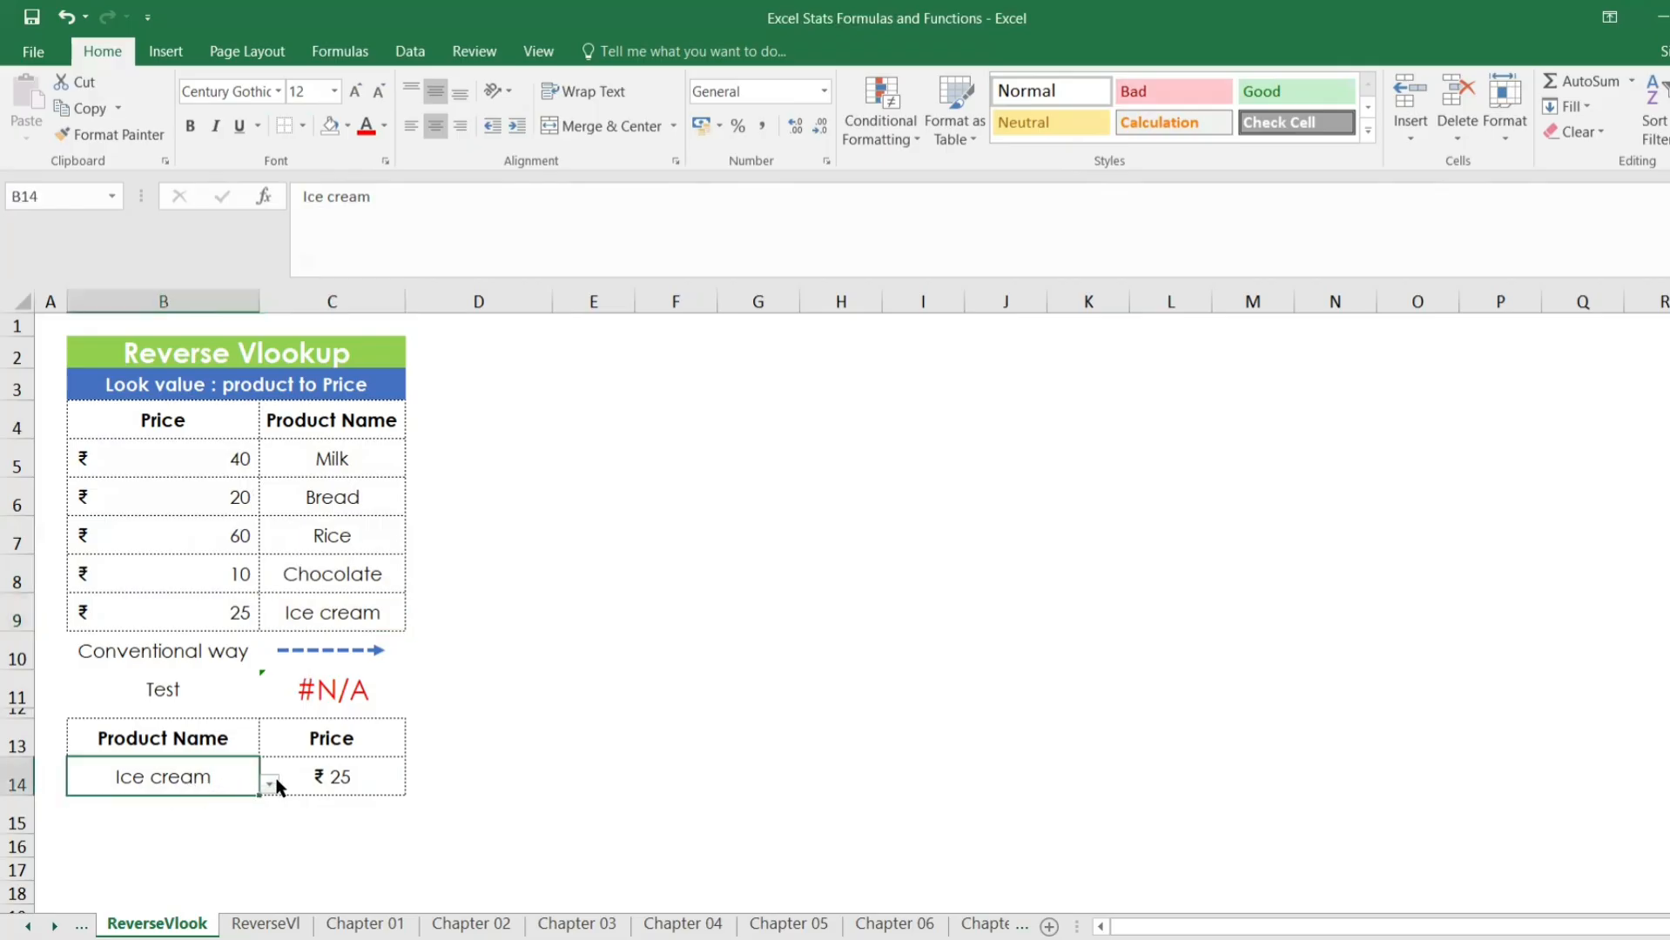
pyautogui.click(271, 784)
pyautogui.click(222, 831)
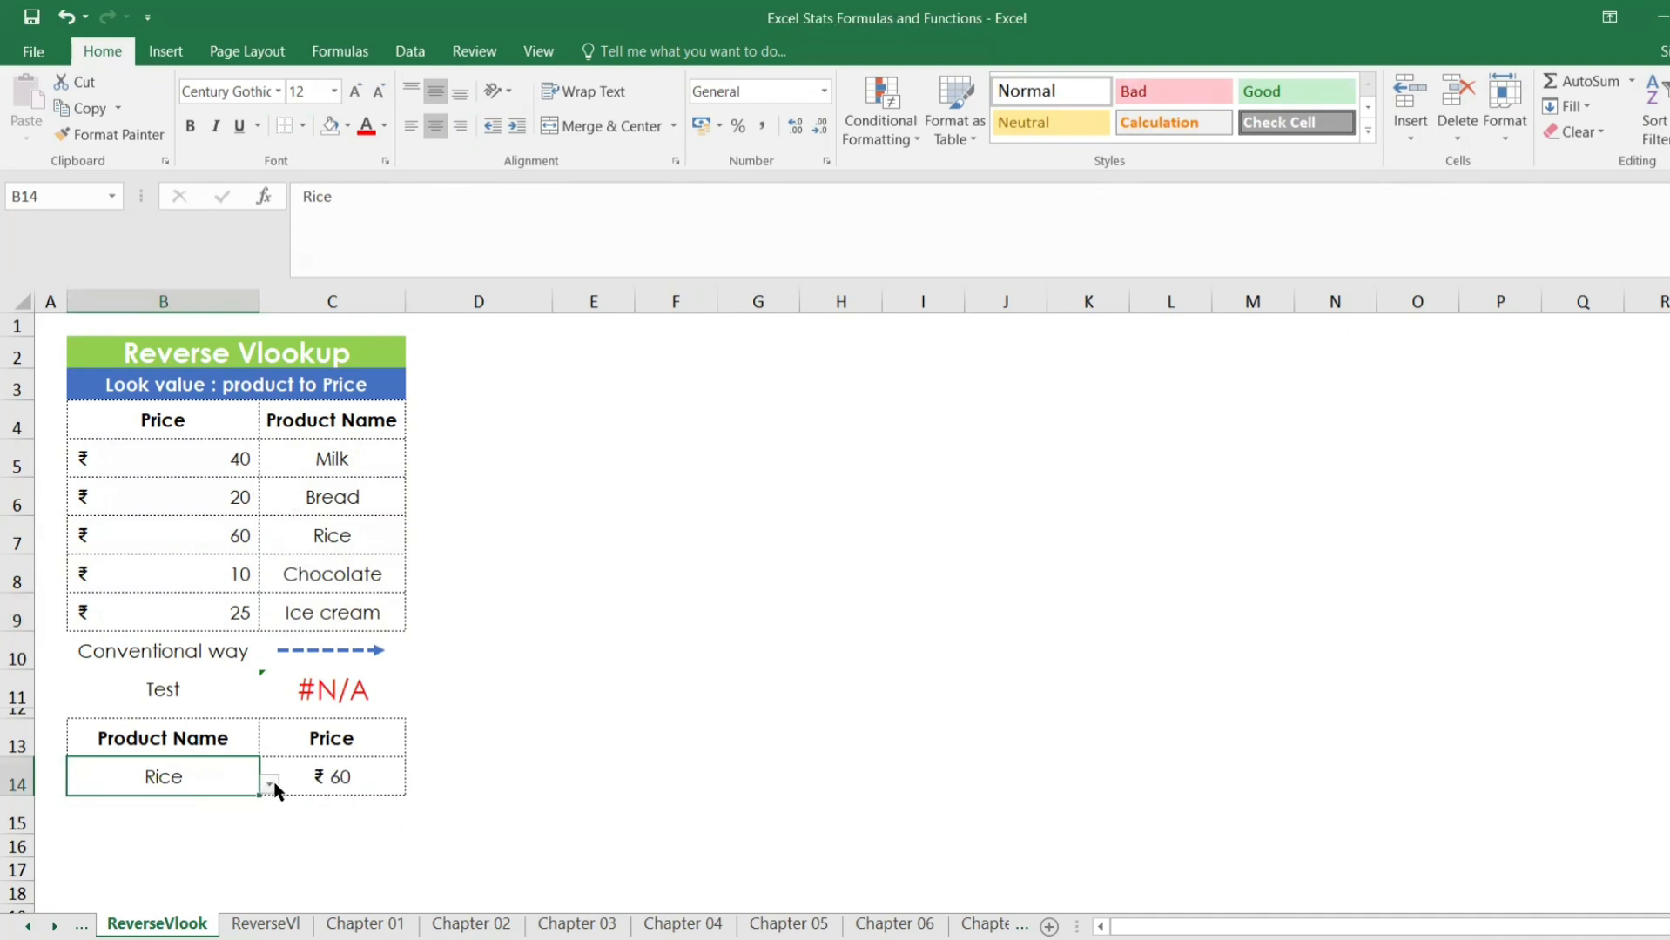
pyautogui.click(270, 786)
pyautogui.click(198, 851)
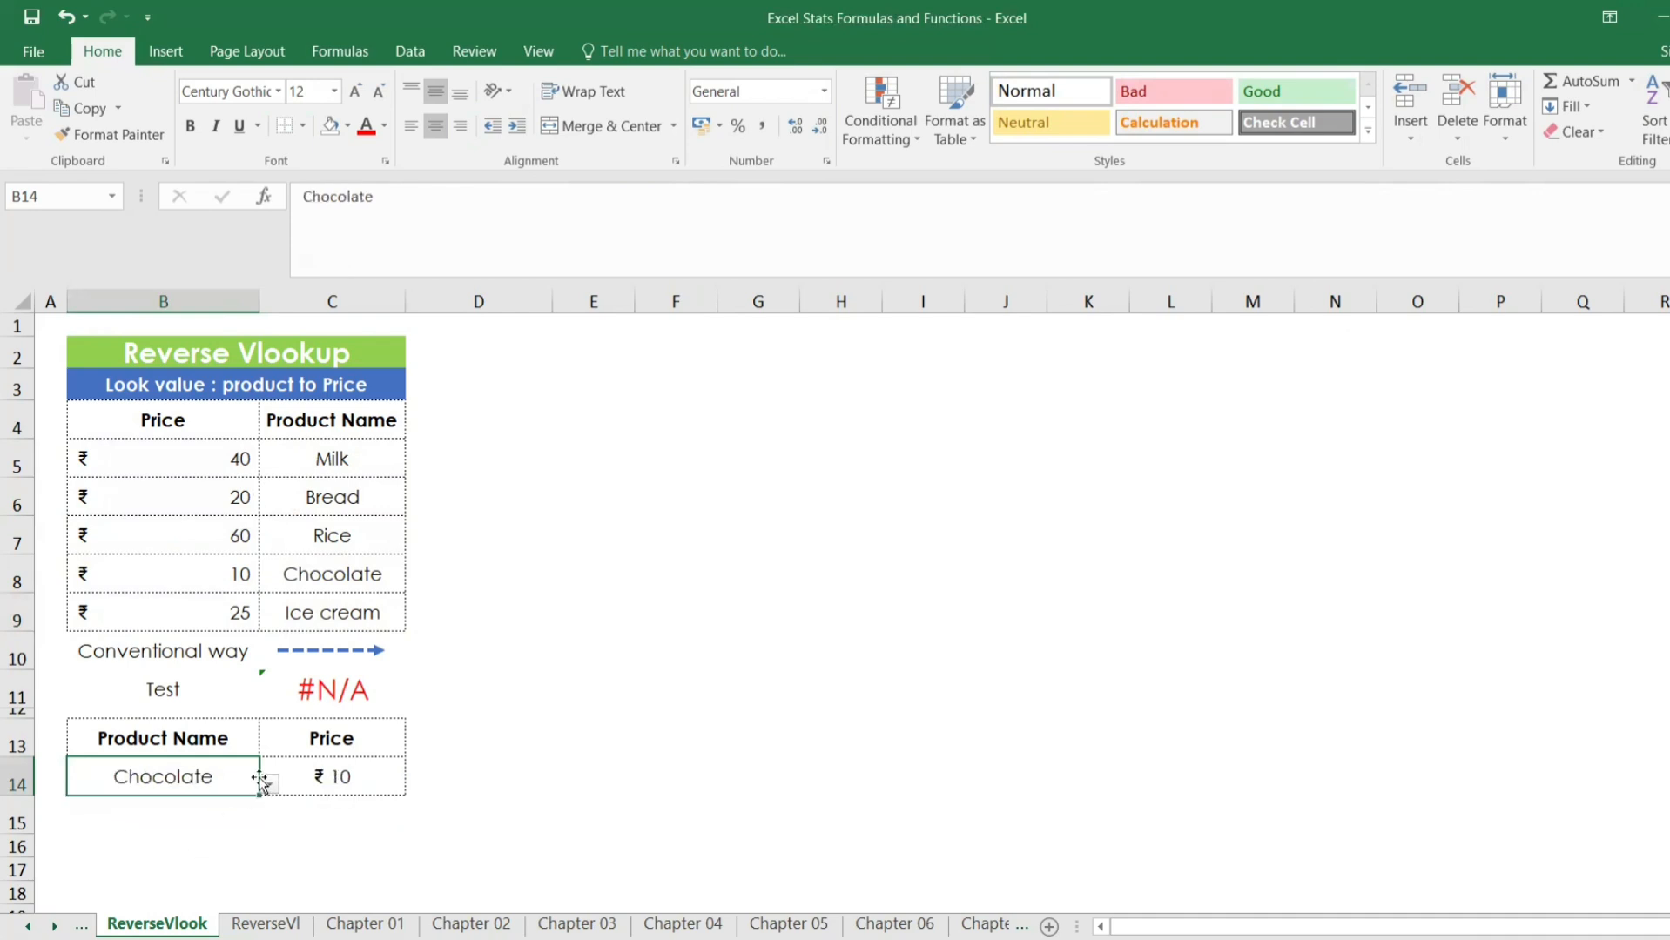
pyautogui.click(269, 785)
pyautogui.click(206, 804)
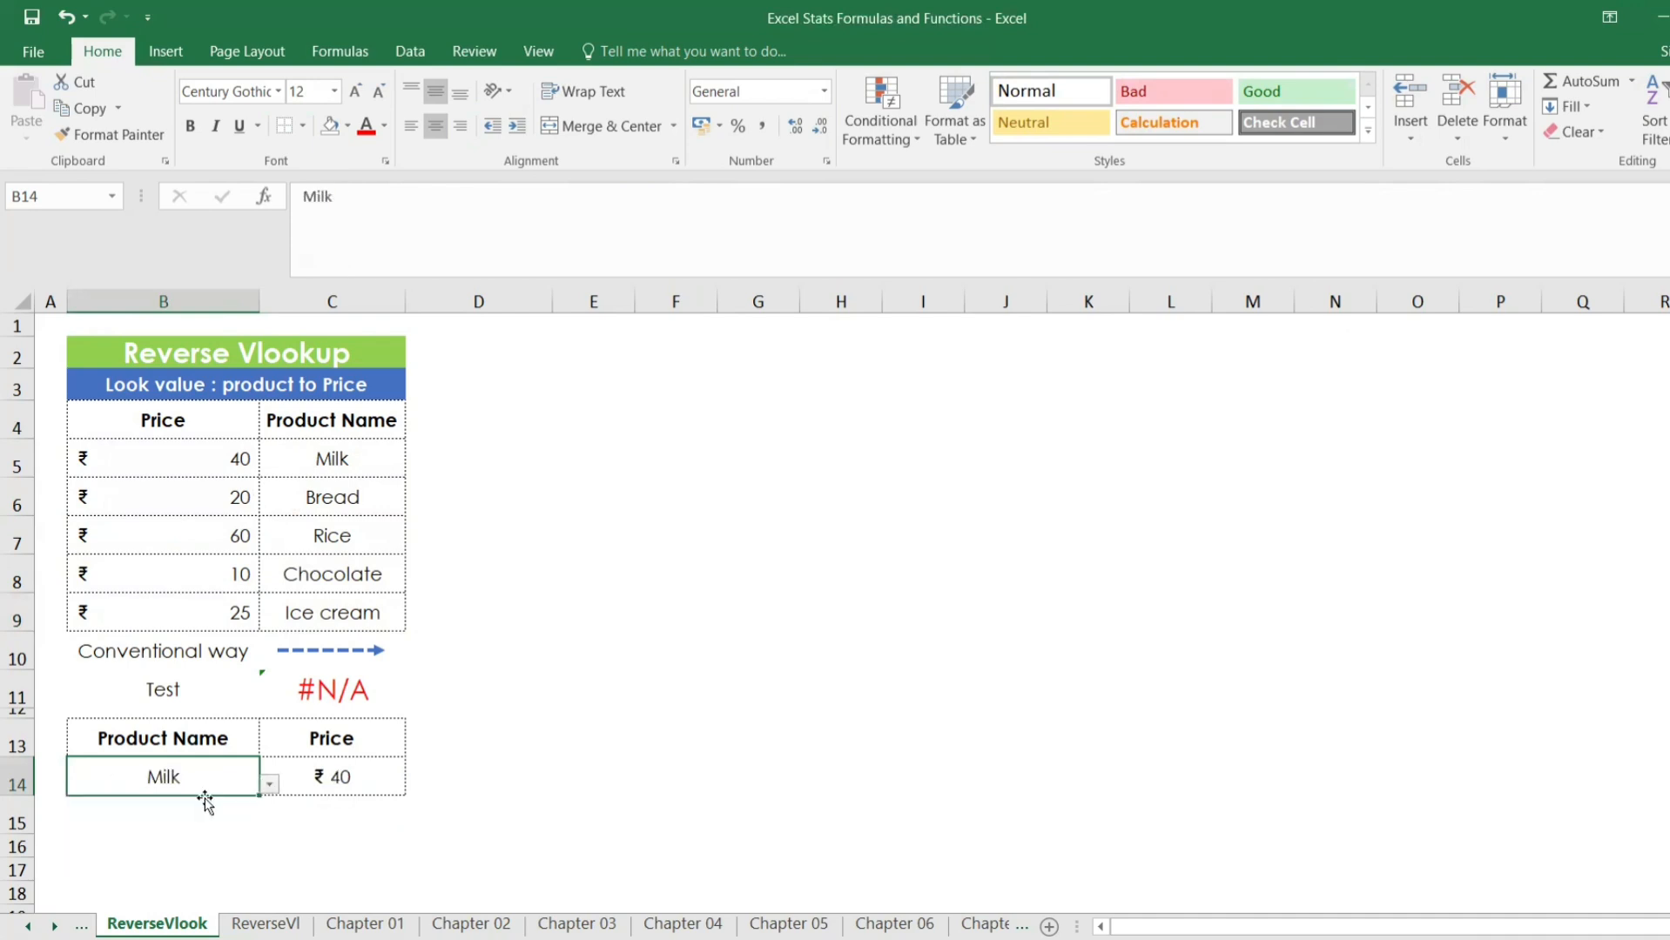
pyautogui.click(270, 788)
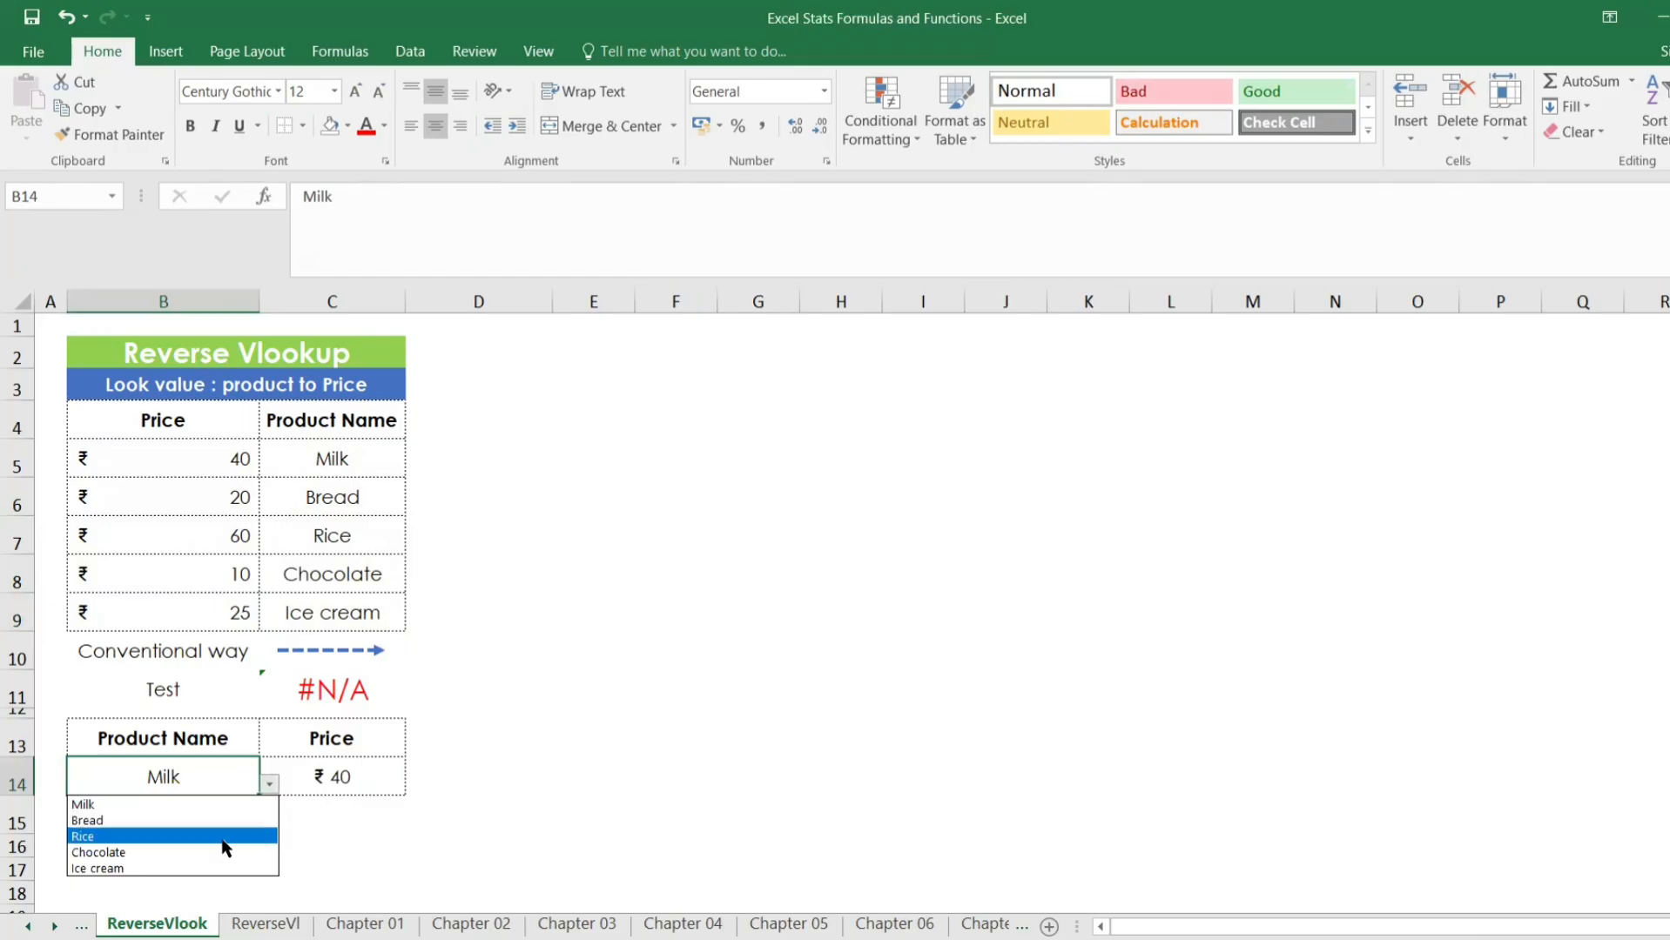
pyautogui.click(219, 864)
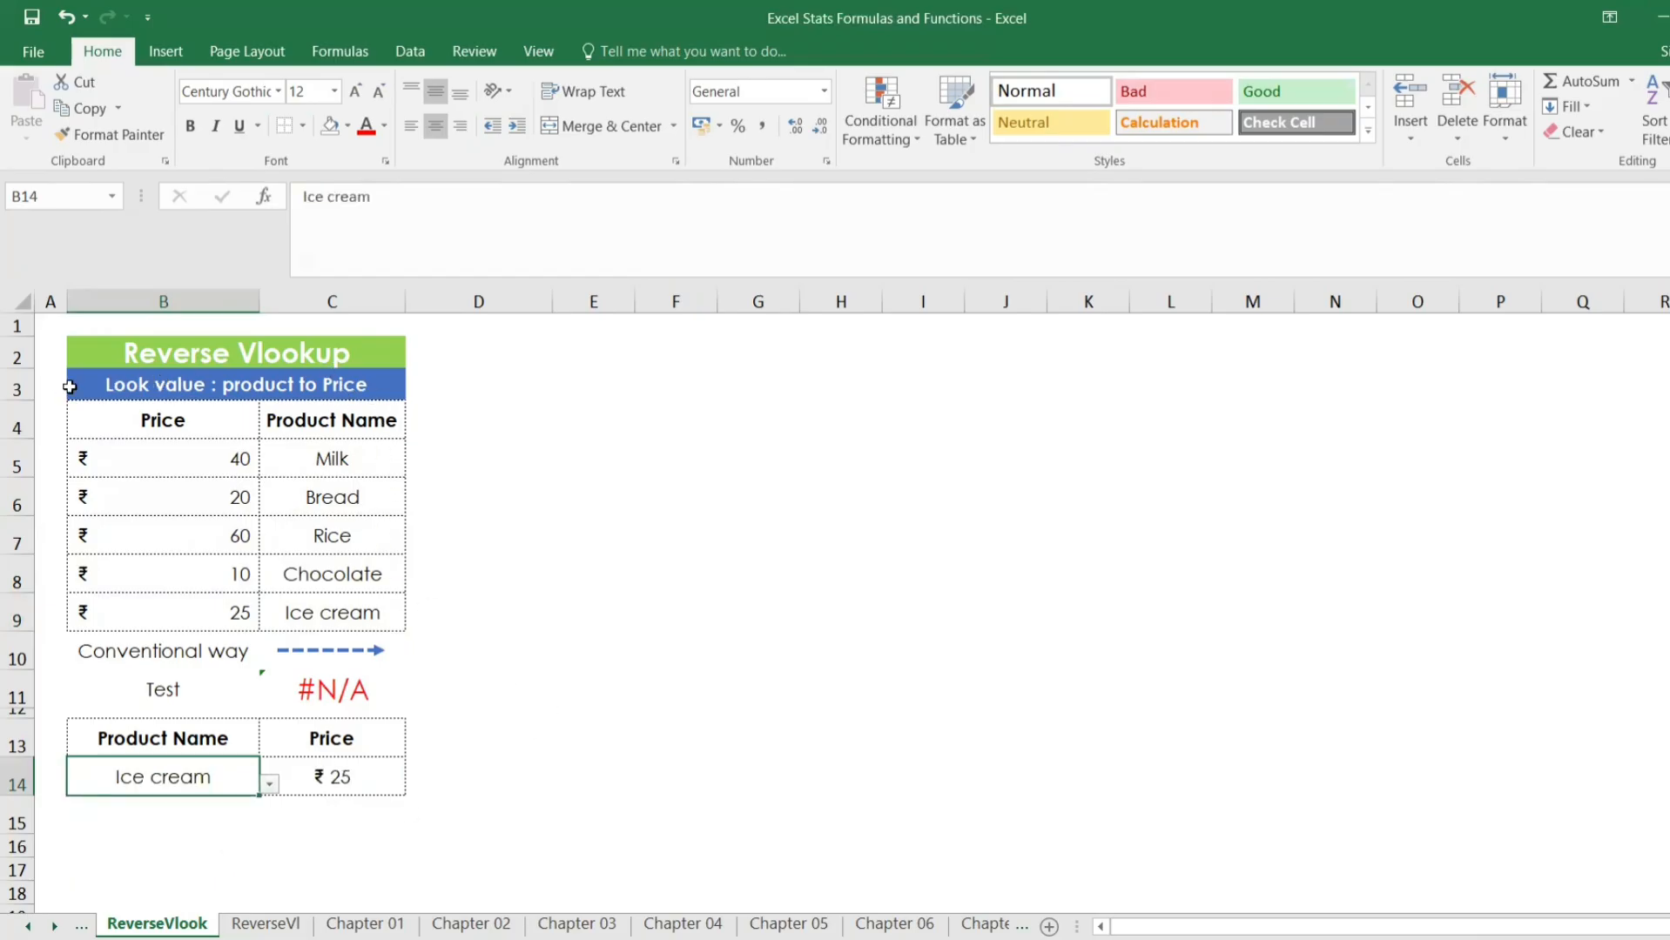
# Copy the product table with its blue heading from B3:C9 to E3, and widen columns E and F to fit it
pyautogui.click(211, 388)
pyautogui.moveTo(221, 398); pyautogui.dragTo(324, 605)
pyautogui.hotkey('ctrl', 'c')
pyautogui.moveTo(479, 535); pyautogui.dragTo(594, 404)
pyautogui.click(594, 404)
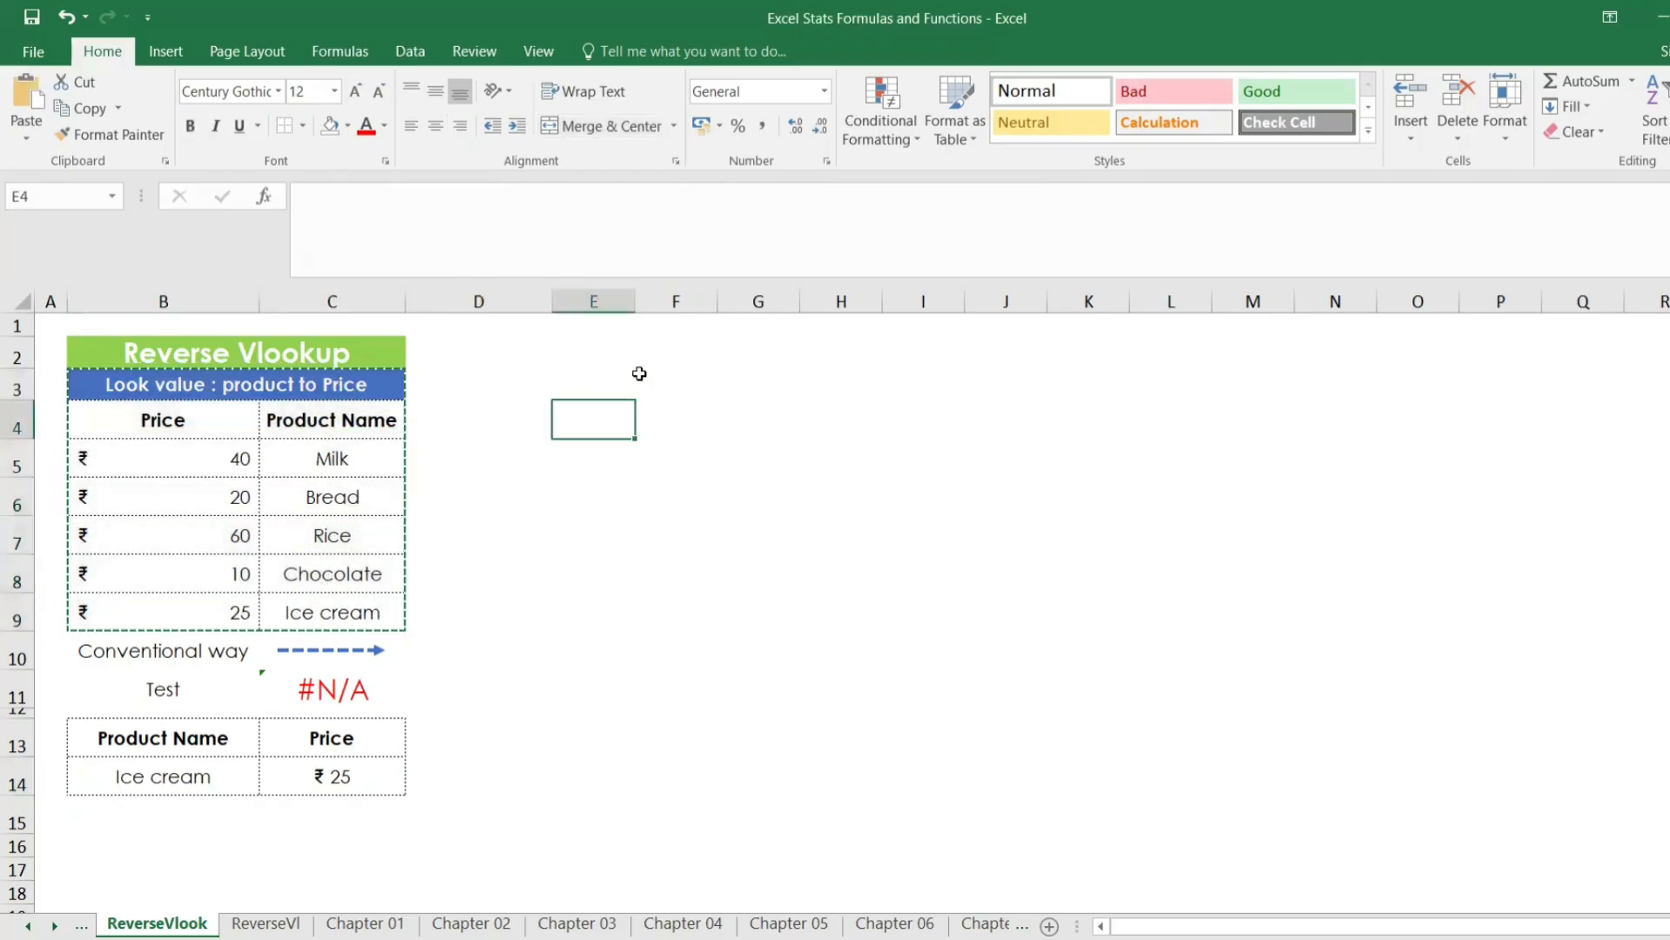
pyautogui.click(626, 350)
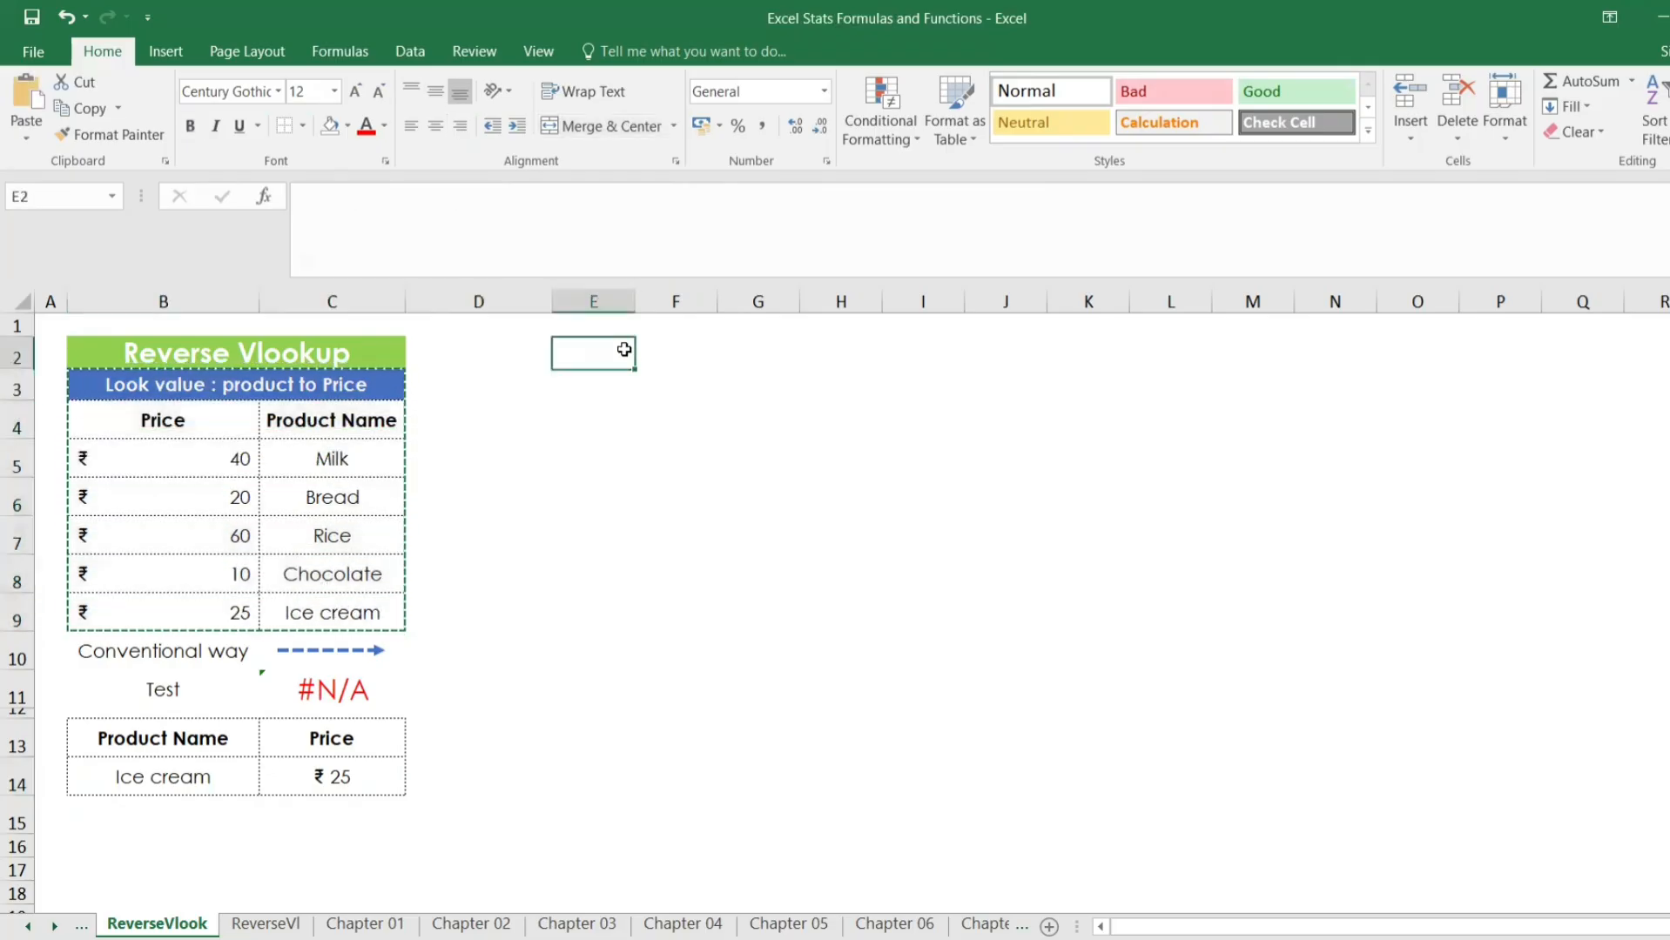
pyautogui.click(596, 388)
pyautogui.hotkey('ctrl', 'v')
pyautogui.click(600, 385)
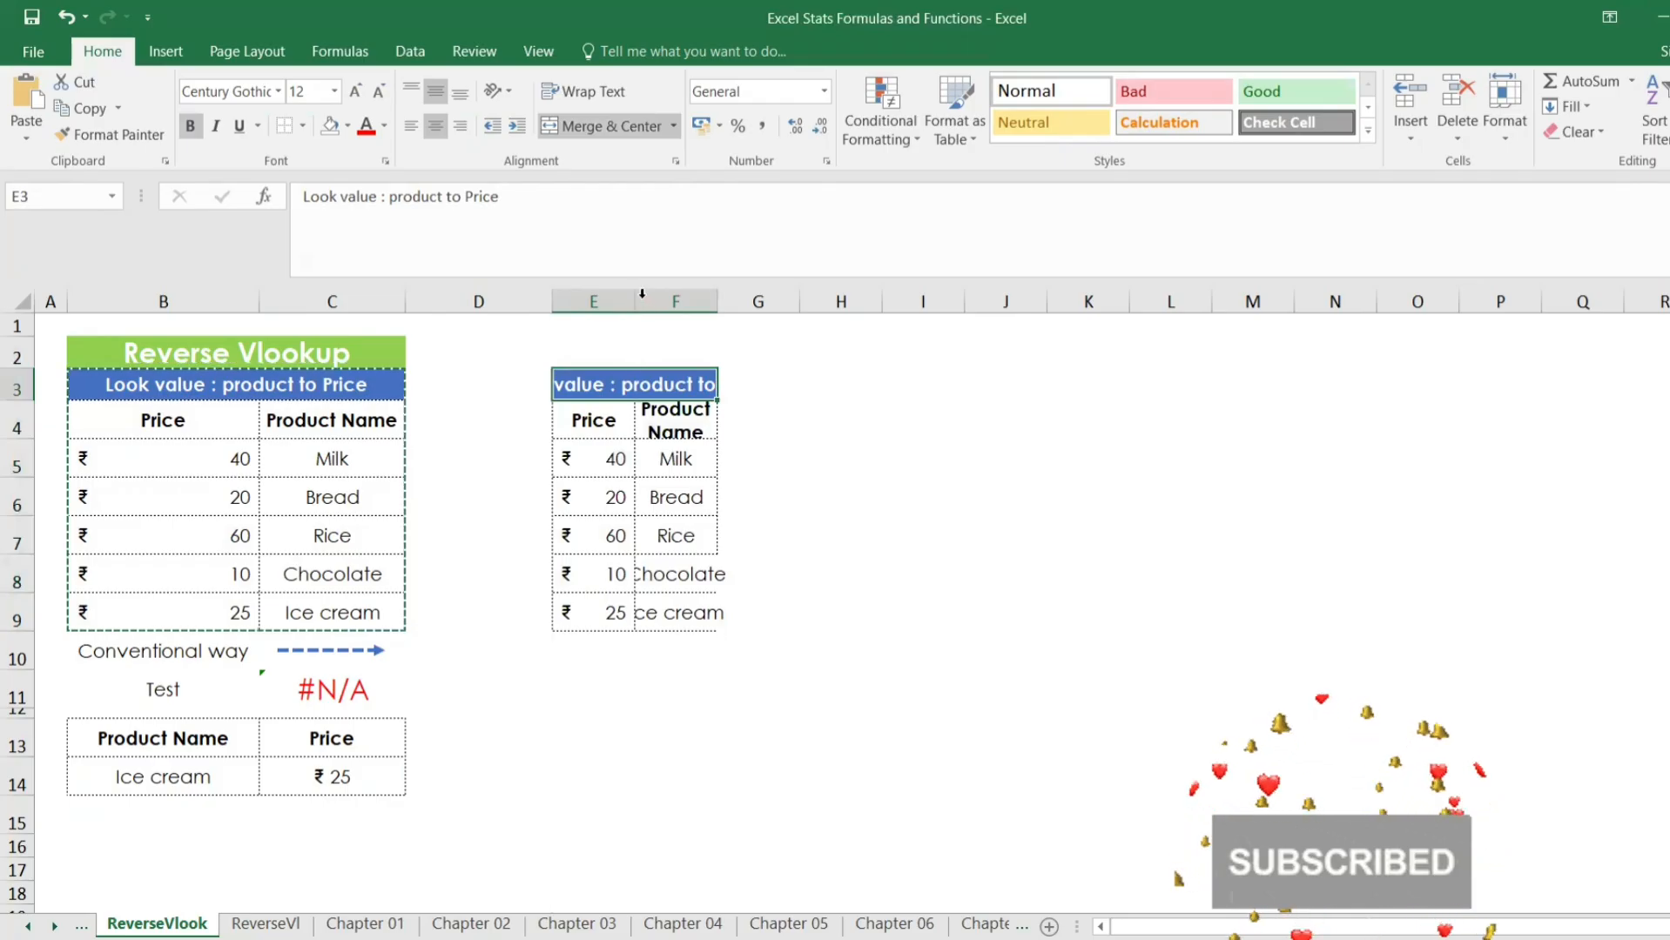
pyautogui.moveTo(640, 304); pyautogui.dragTo(951, 305)
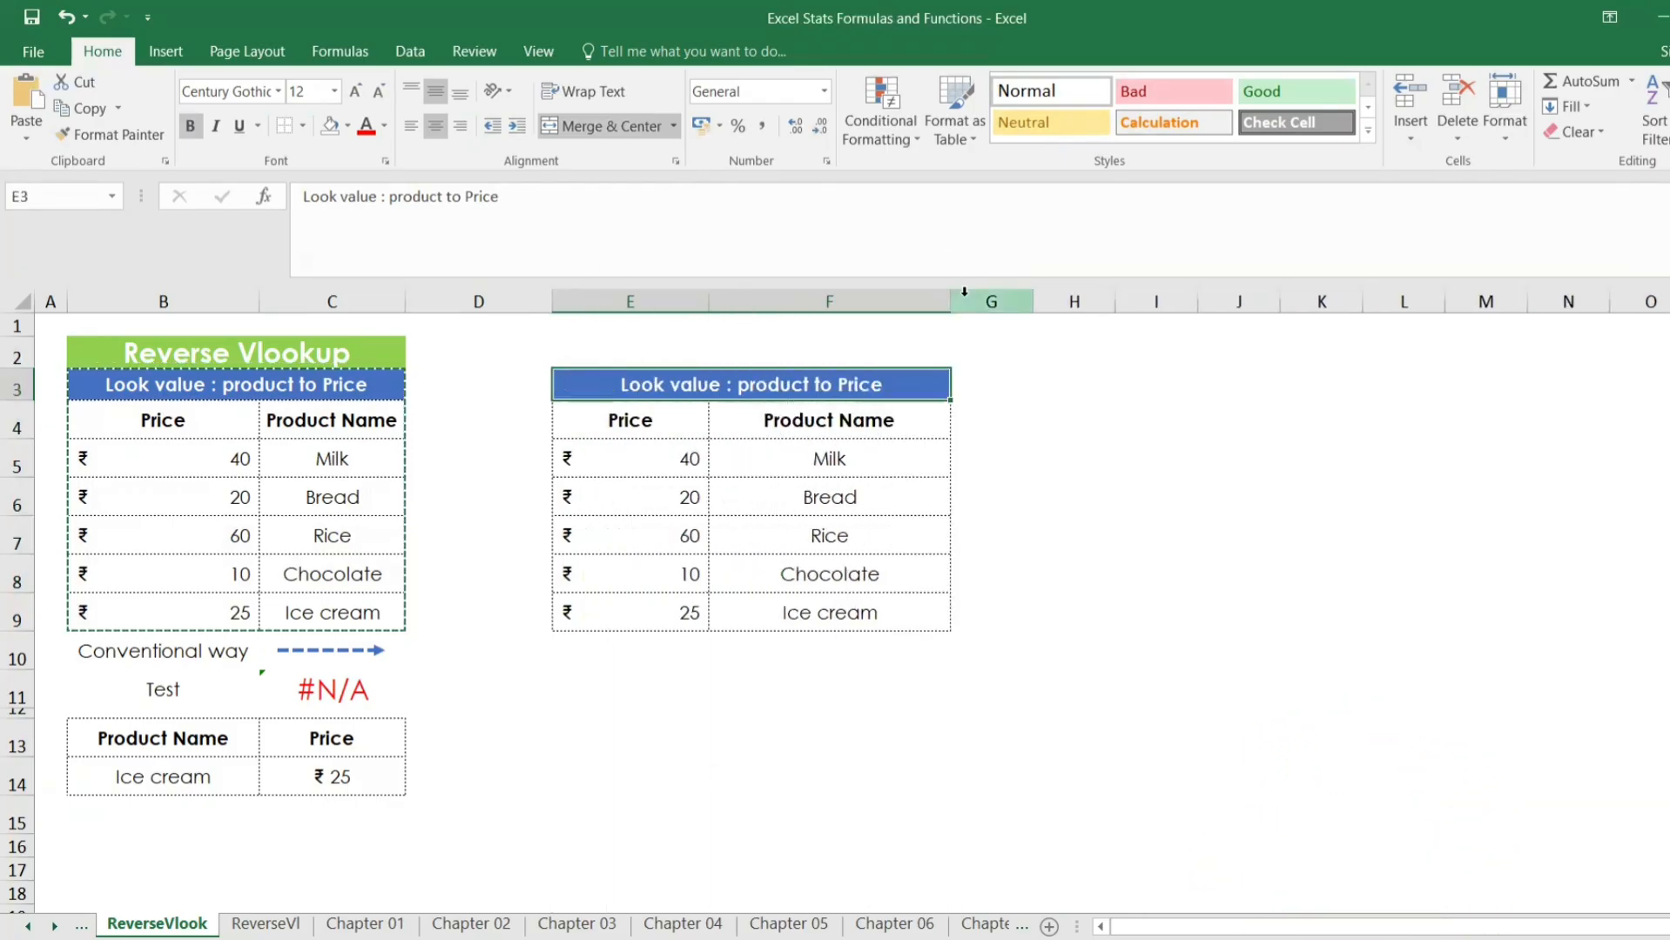
# Rename the Price header in E4 to "Cp cpk" and clear the copied price values below it
pyautogui.click(634, 422)
pyautogui.write('Cp ')
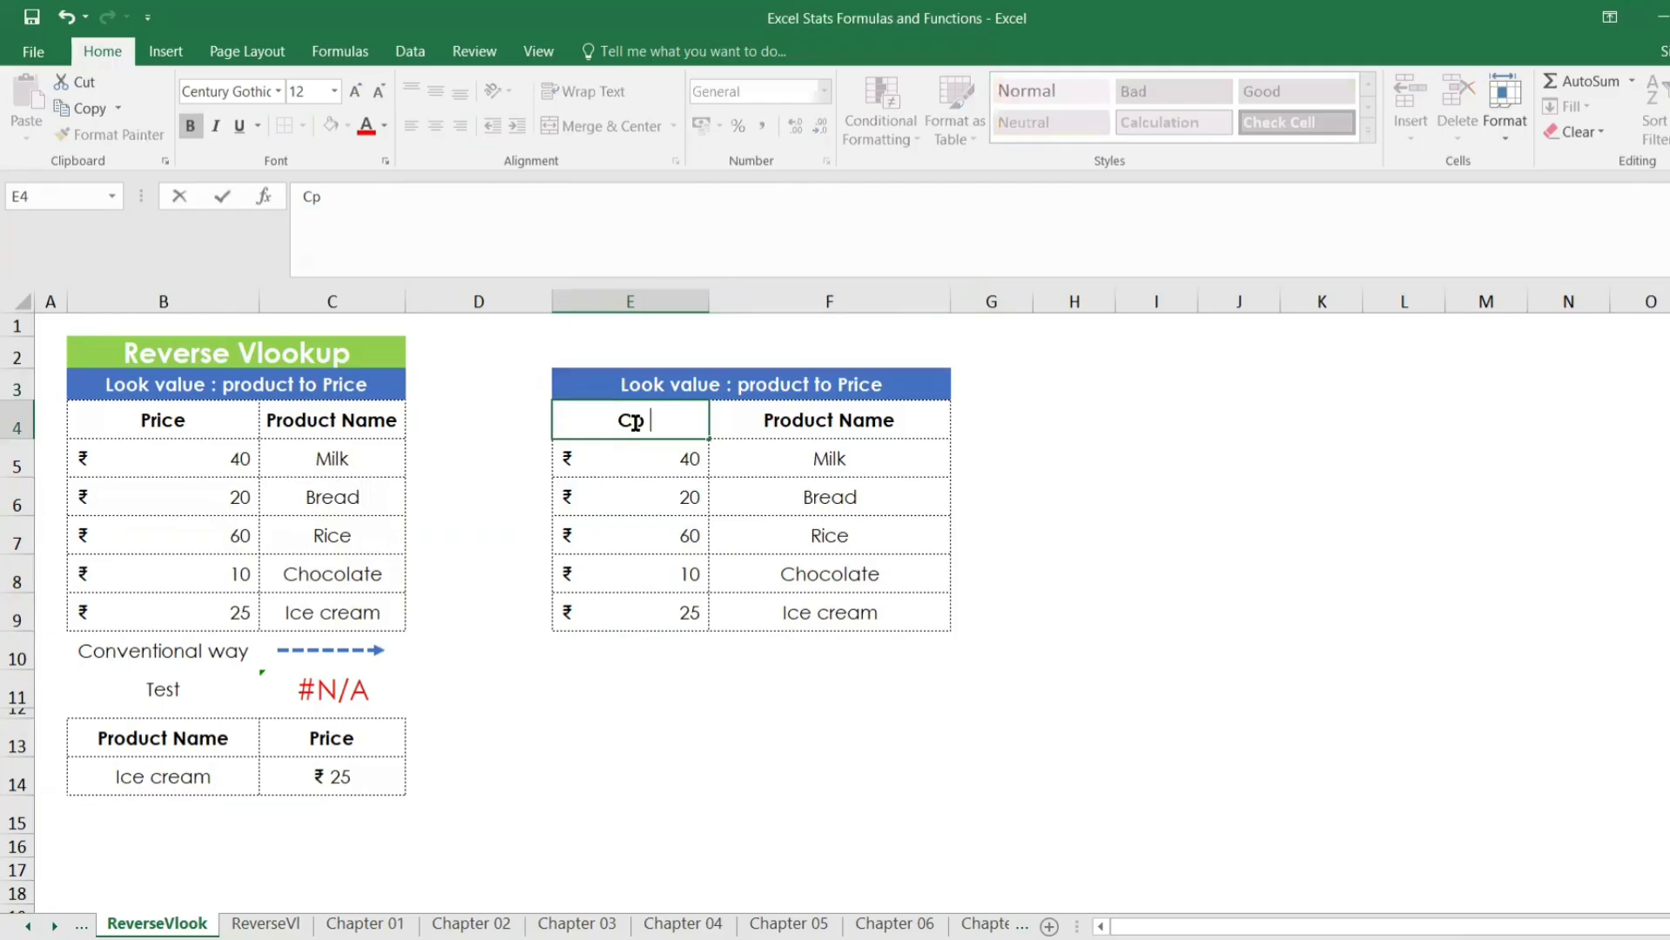
pyautogui.write('cpk')
pyautogui.press('Return')
pyautogui.moveTo(630, 469); pyautogui.dragTo(654, 637)
pyautogui.press('Delete')
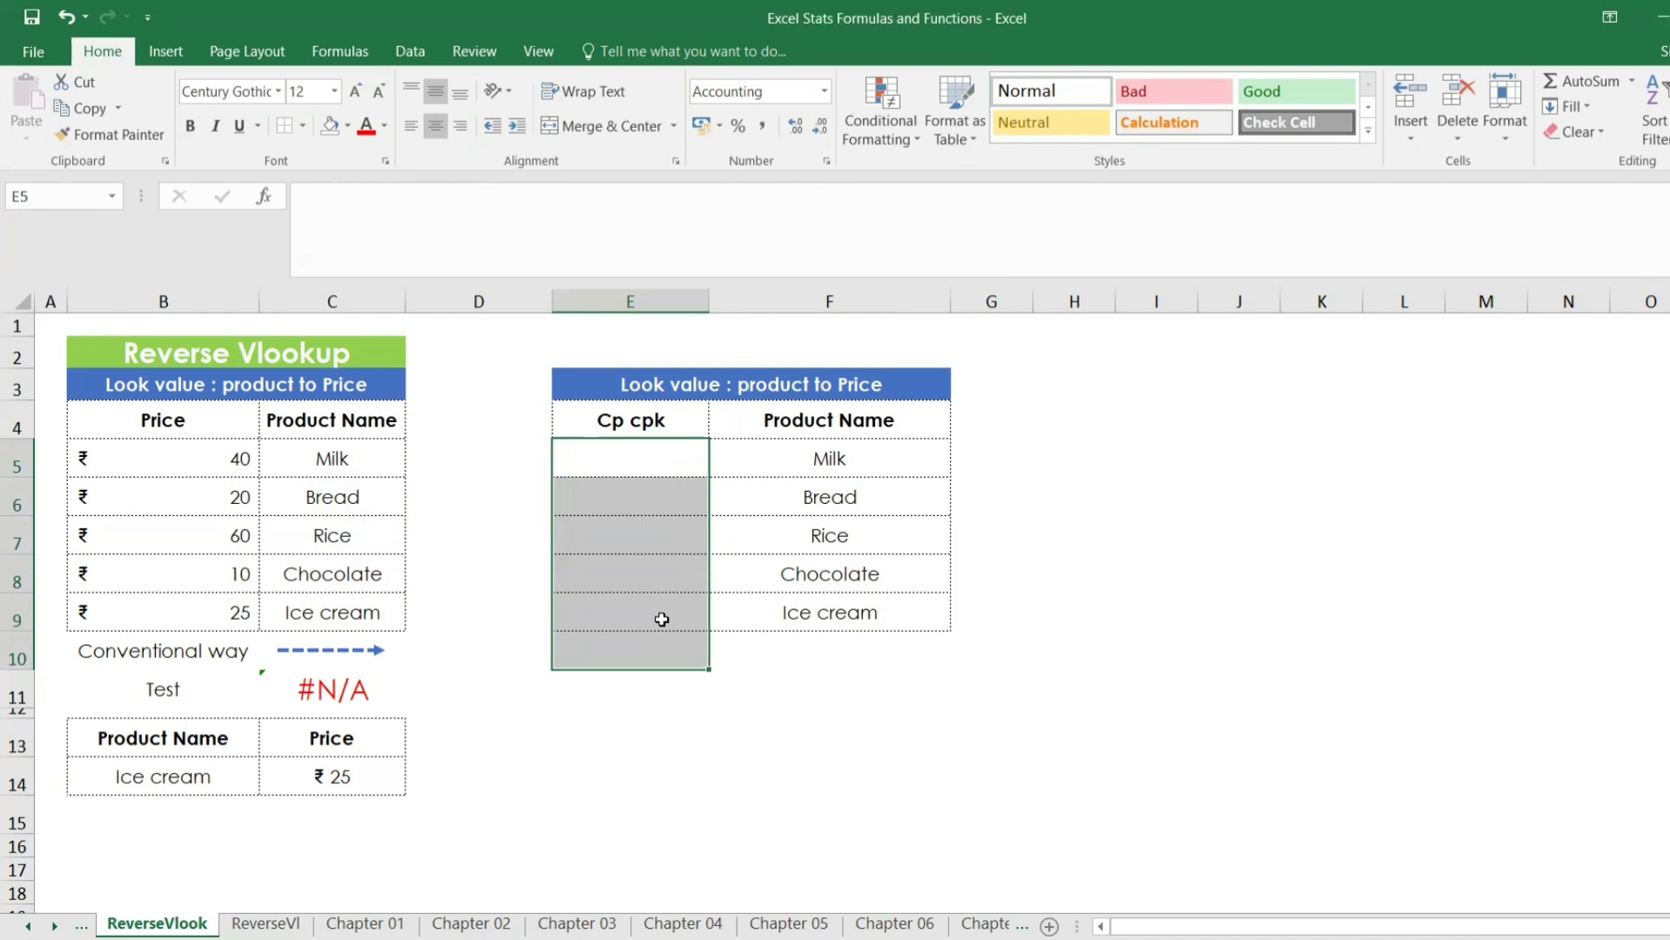
# Enter .33 in E5 and change the cell's format to Number
pyautogui.click(621, 452)
pyautogui.write('.33')
pyautogui.press('Return')
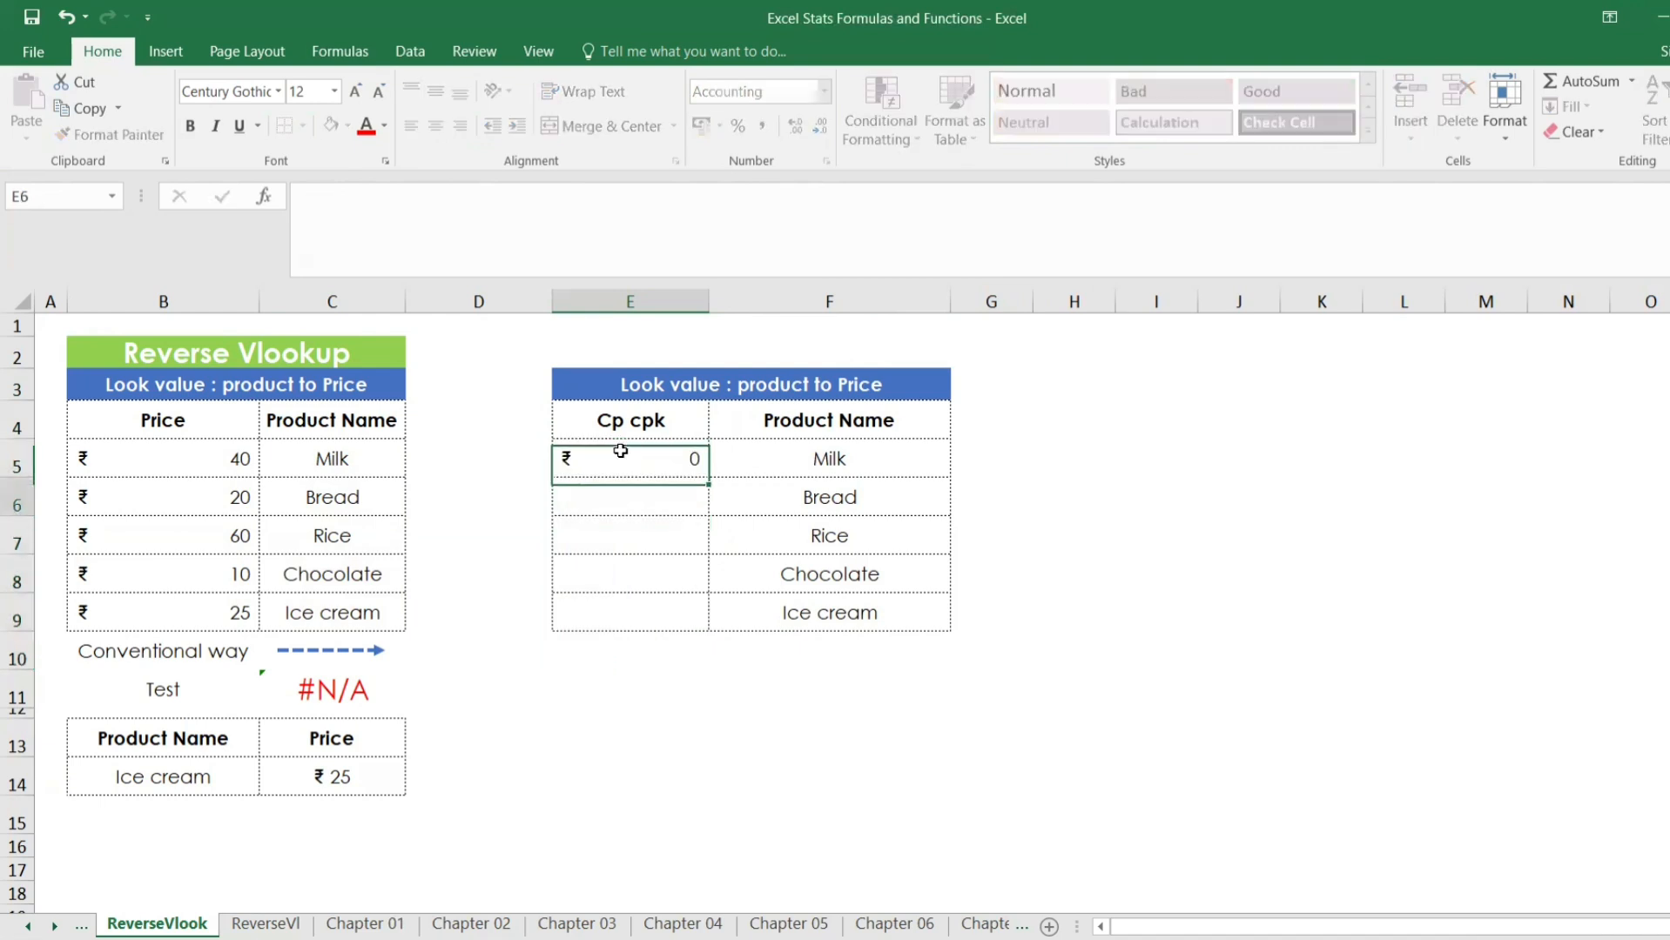
pyautogui.click(661, 457)
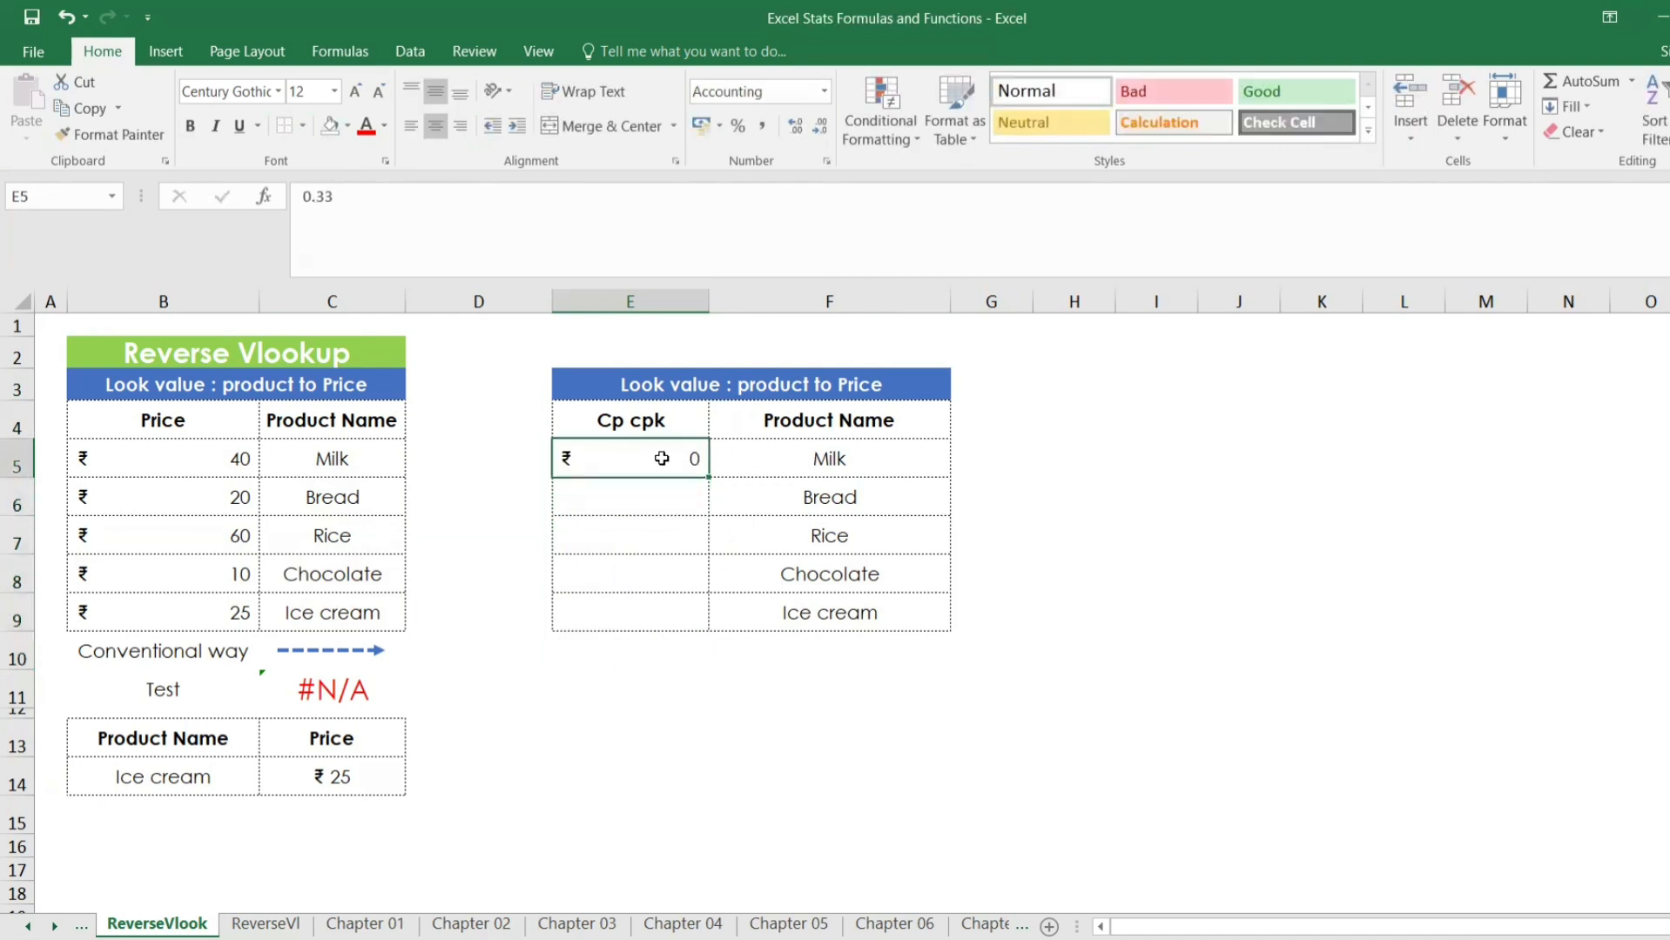
pyautogui.click(824, 91)
pyautogui.click(786, 180)
# Extend the number format of E5 down to E6, and enter .66 in E6 and 1 in E7
pyautogui.moveTo(713, 475); pyautogui.dragTo(707, 514)
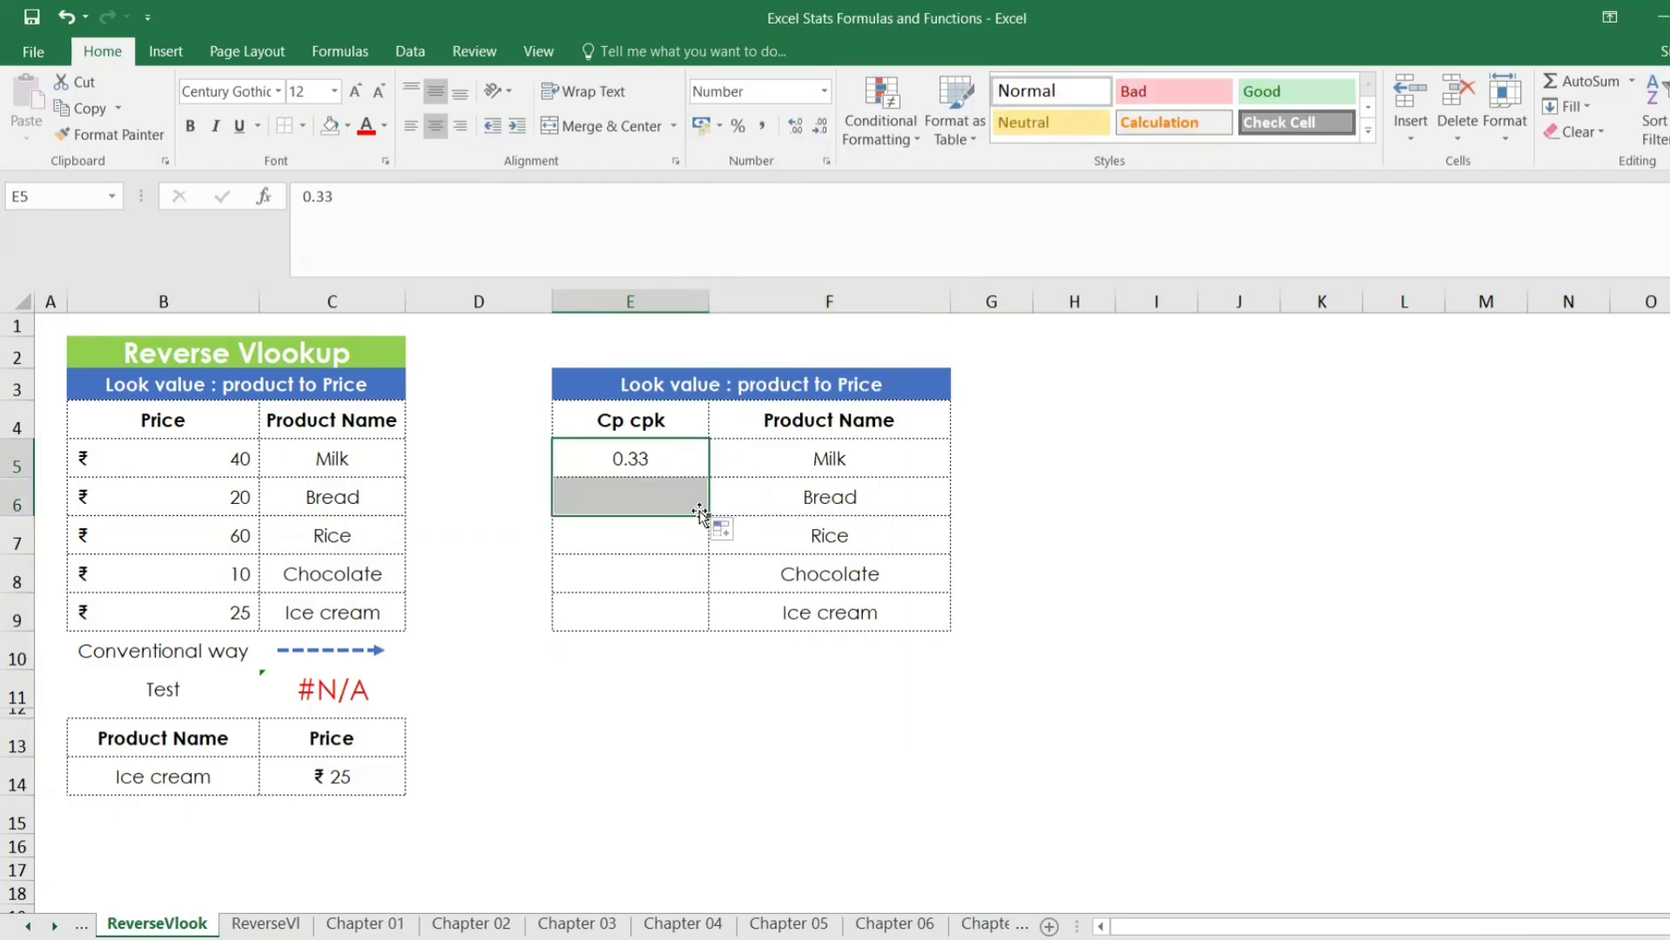
pyautogui.click(670, 507)
pyautogui.write('.66')
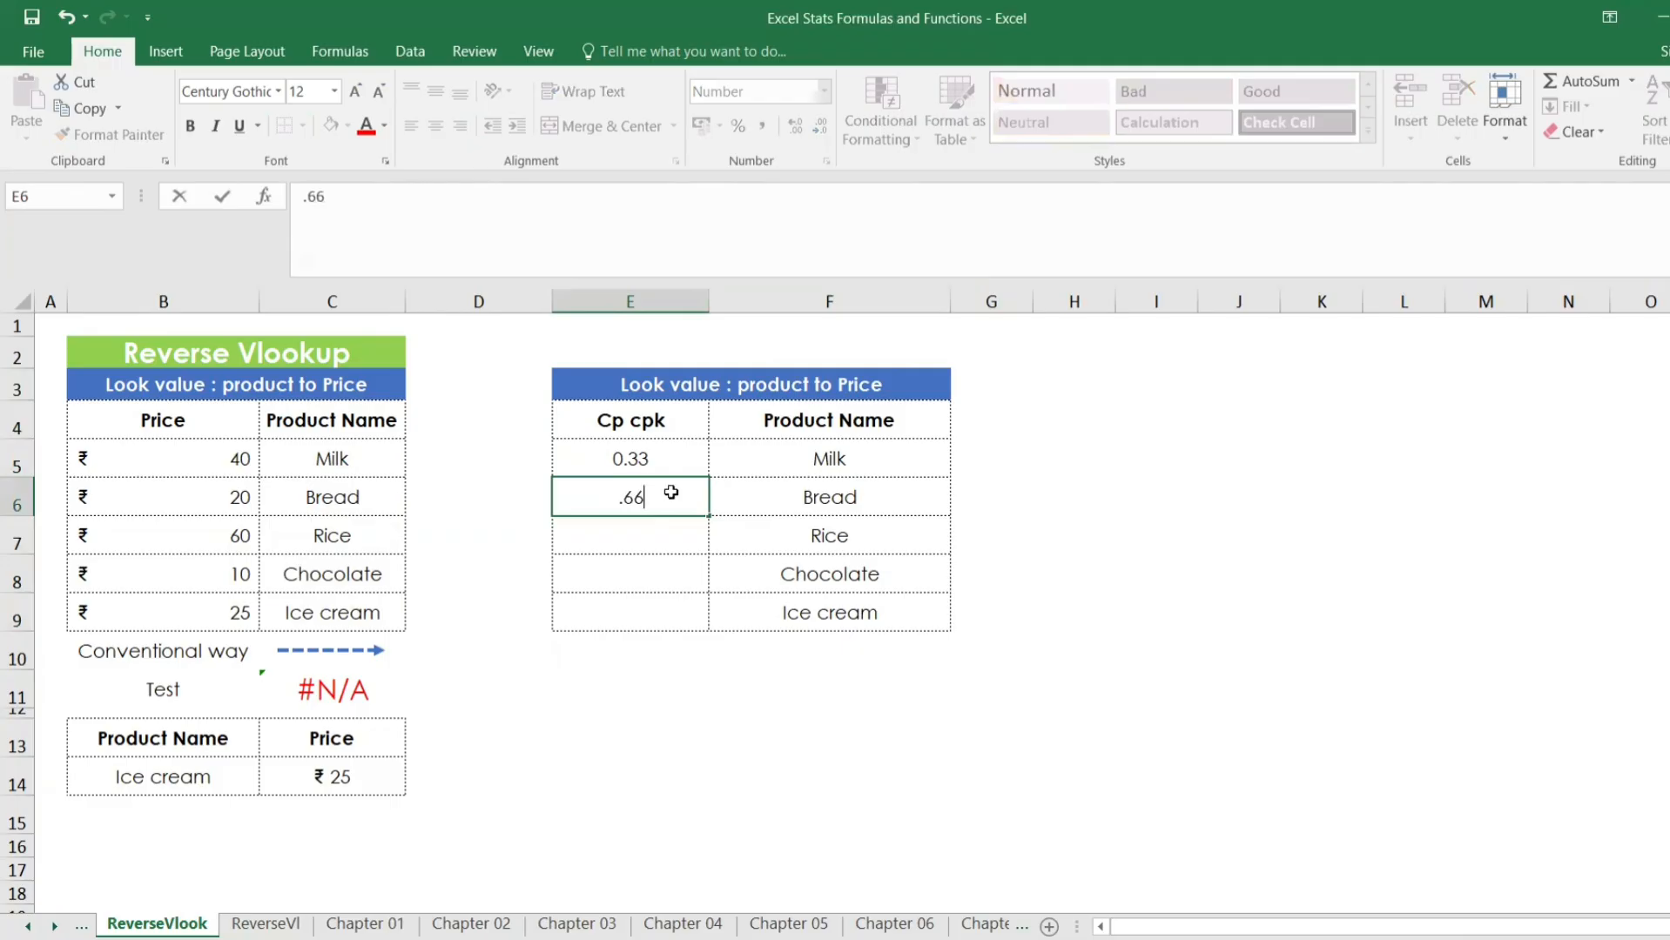
pyautogui.press('Return')
pyautogui.write('1')
pyautogui.press('Return')
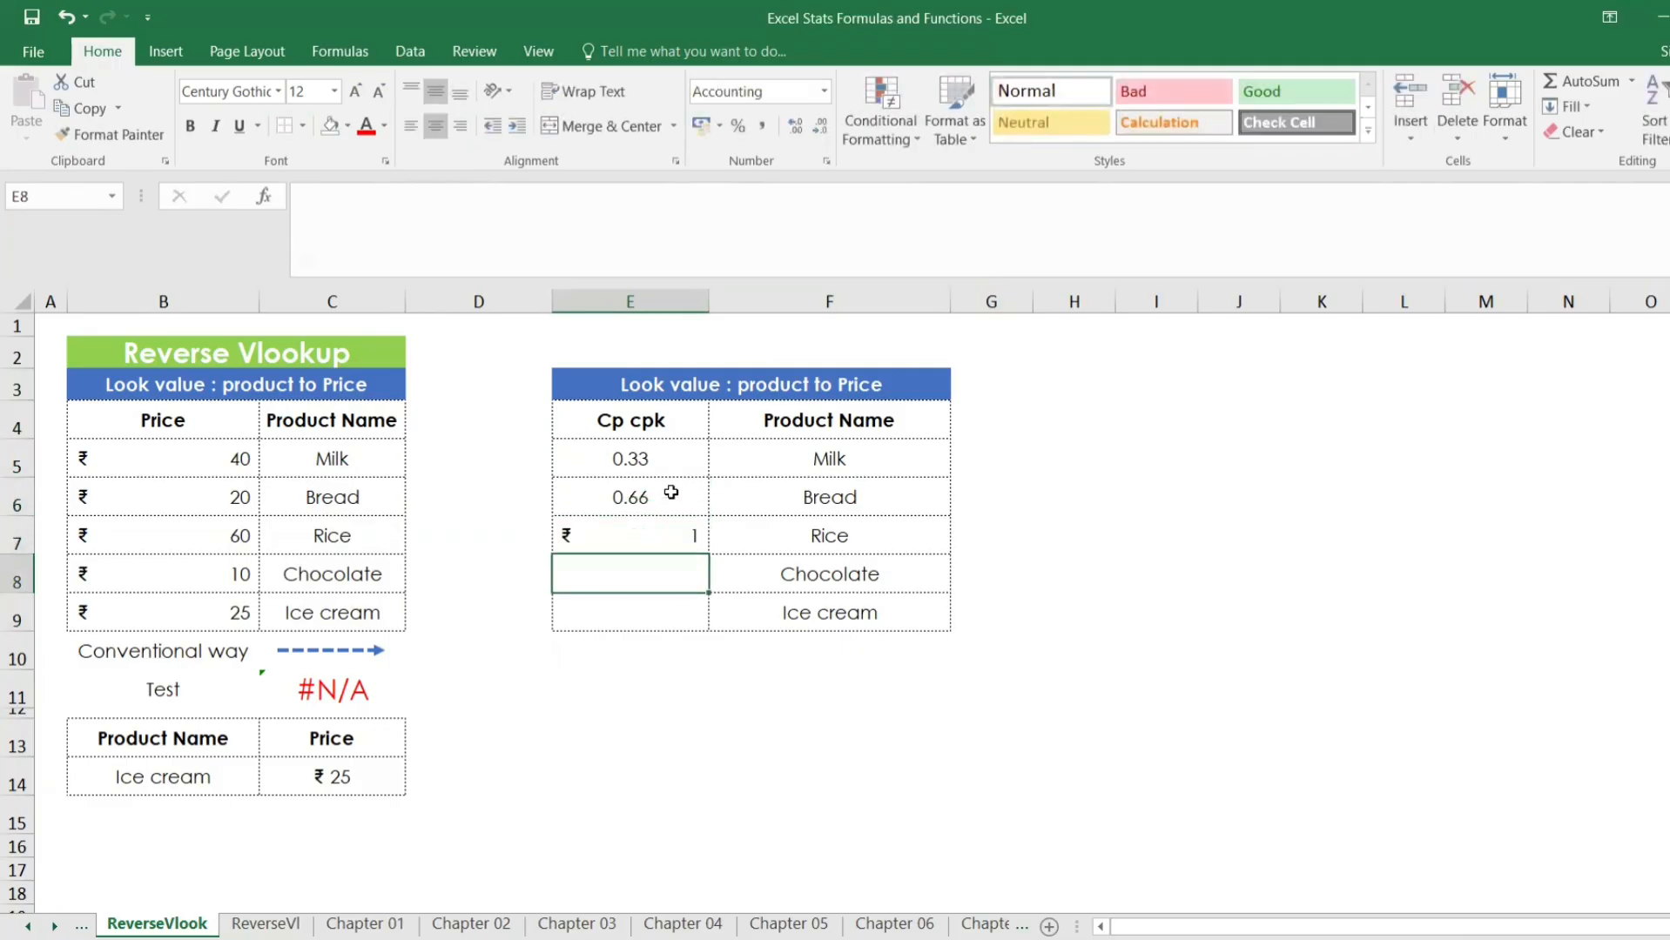
# Copy the number formatting of E6 onto E7 with Format Painter
pyautogui.click(642, 498)
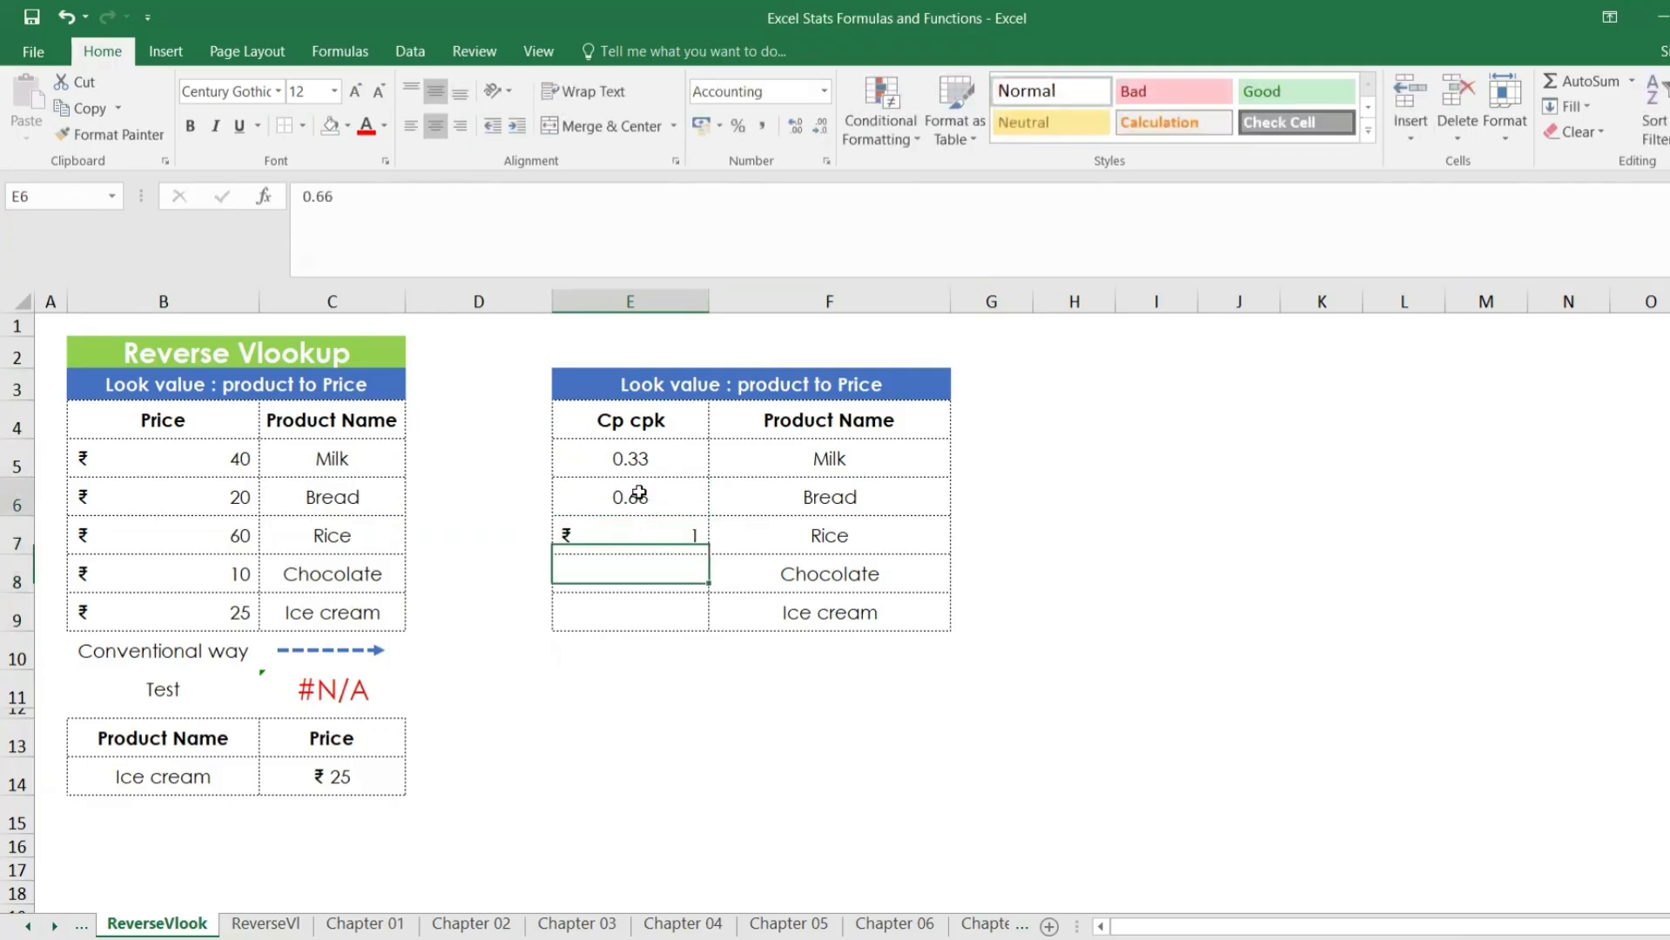
pyautogui.click(103, 140)
pyautogui.click(646, 534)
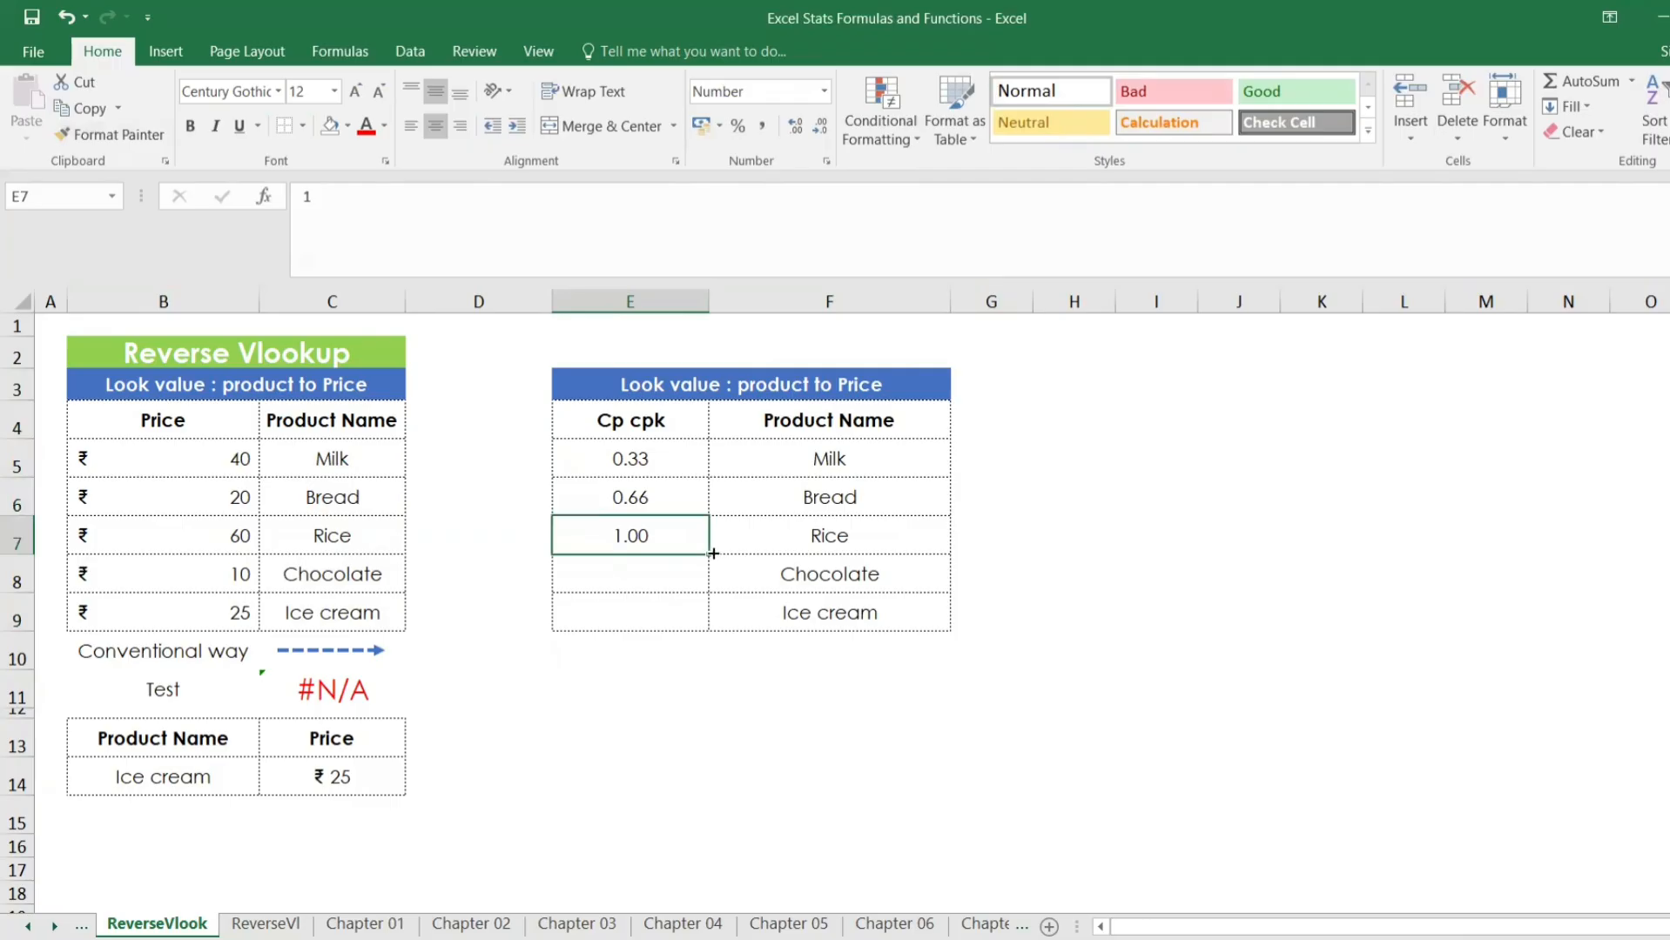
# Extend the Cp cpk values in E5:E7 as a series down to E13
pyautogui.moveTo(713, 554); pyautogui.dragTo(675, 688)
pyautogui.hotkey('ctrl', 'z')
pyautogui.moveTo(614, 464); pyautogui.dragTo(675, 750)
# Correct the Cp cpk values for Chocolate and Ice cream to 1.33 in E8 and 1.66 in E9
pyautogui.click(663, 569)
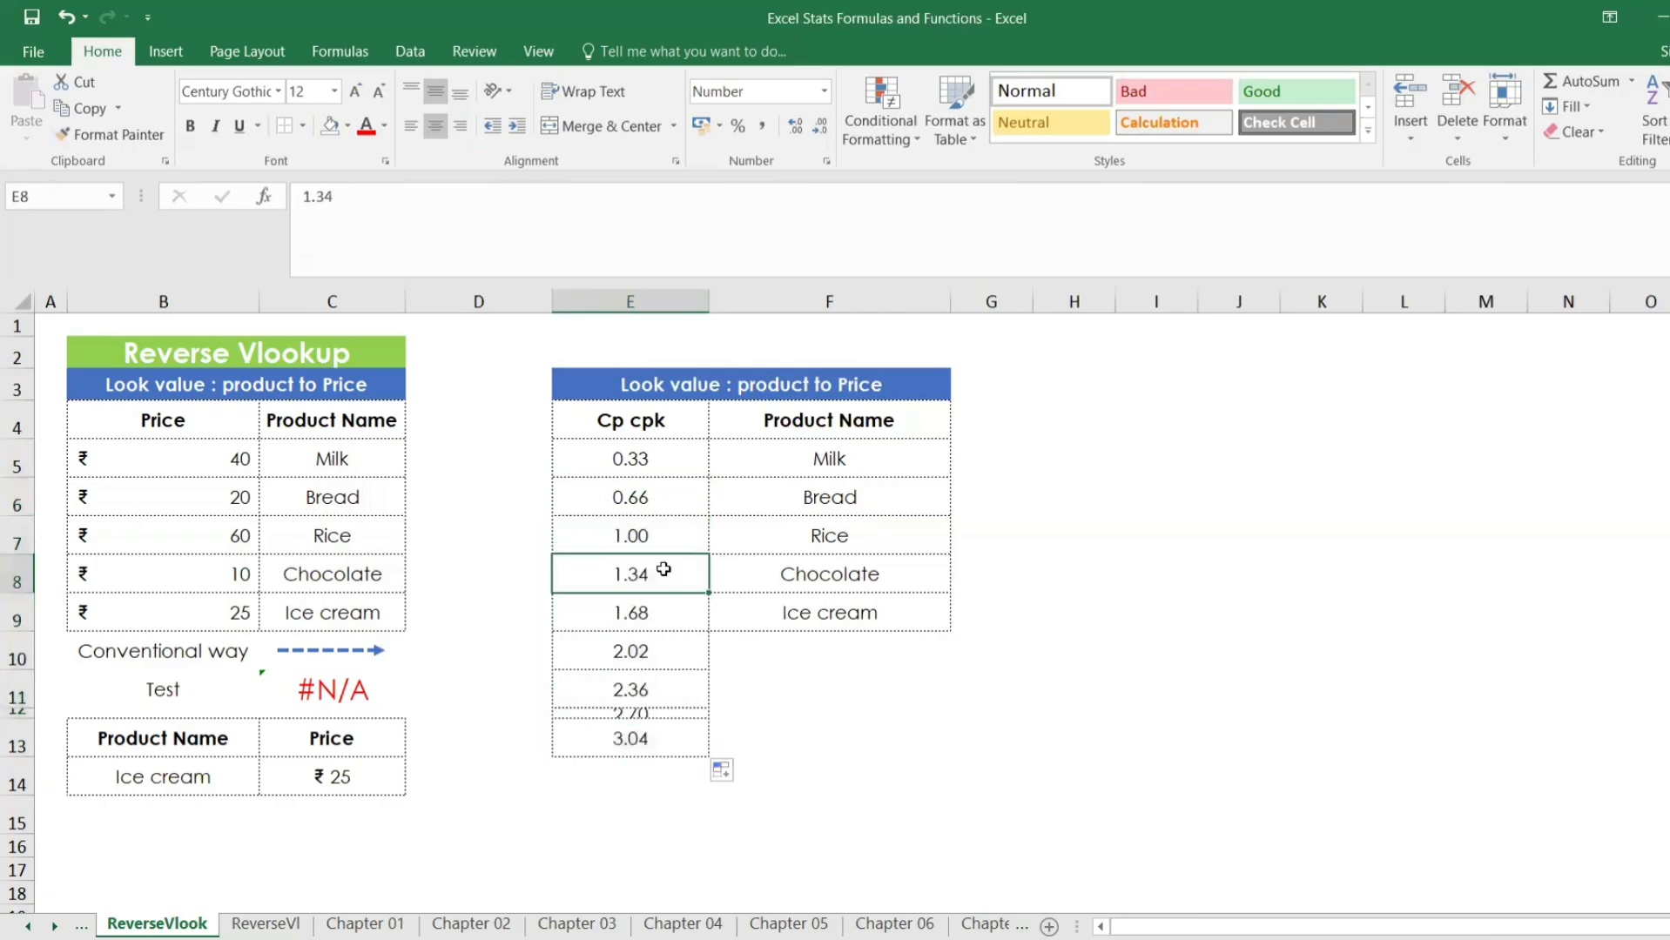
pyautogui.write('1.33')
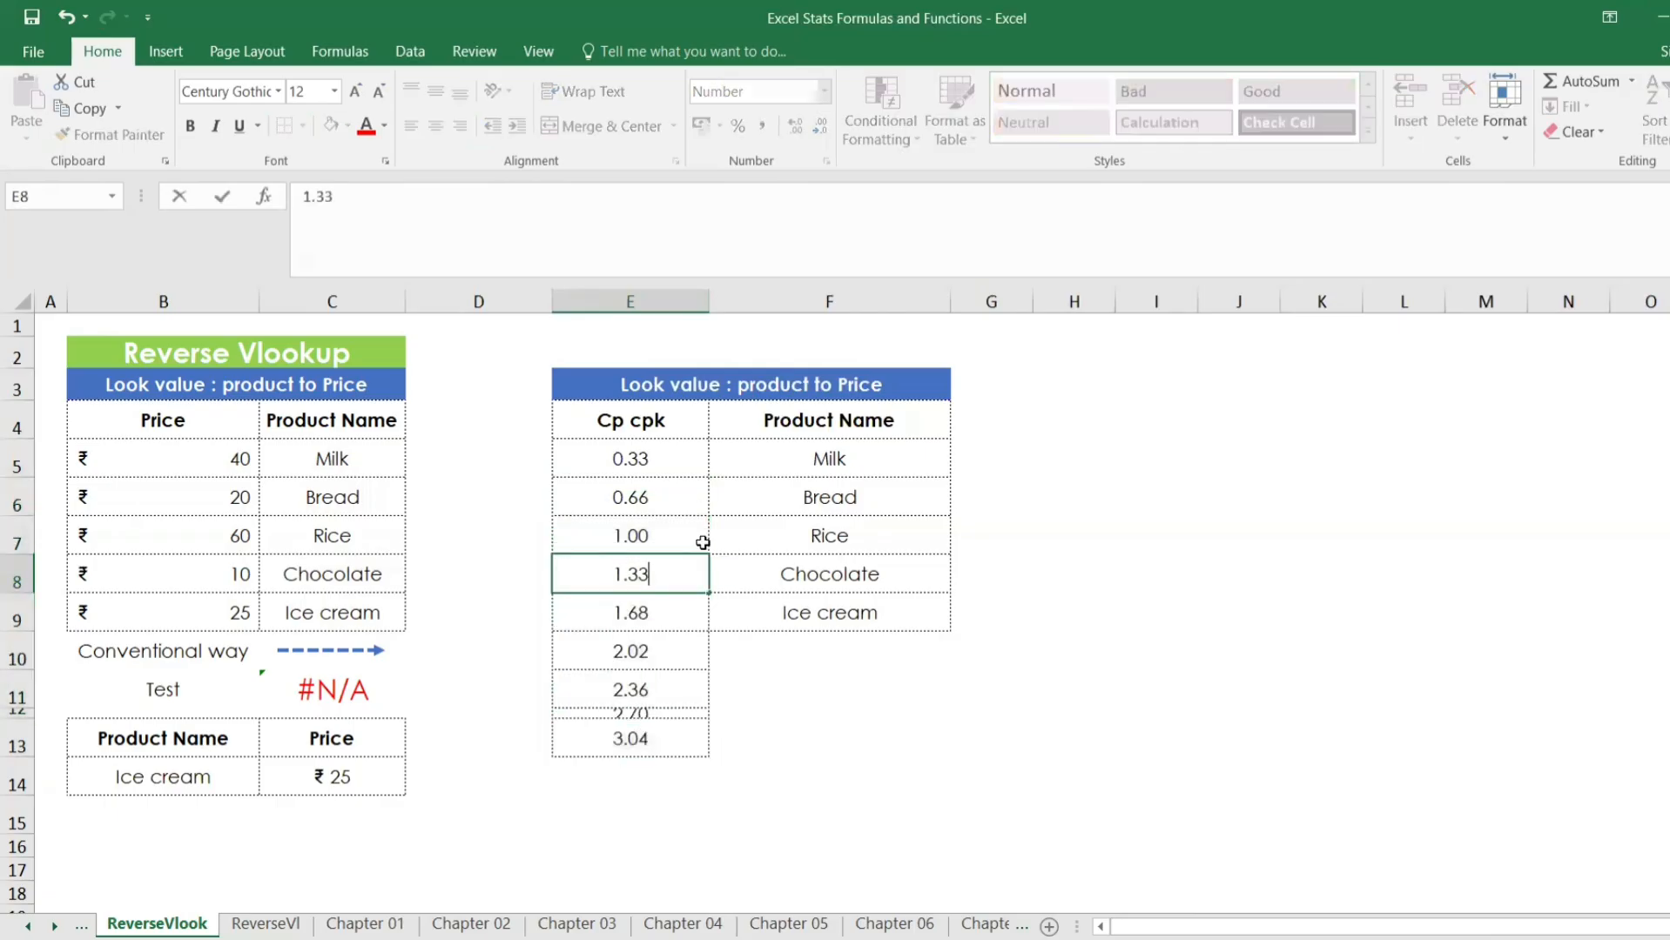
pyautogui.press('Return')
pyautogui.write('1')
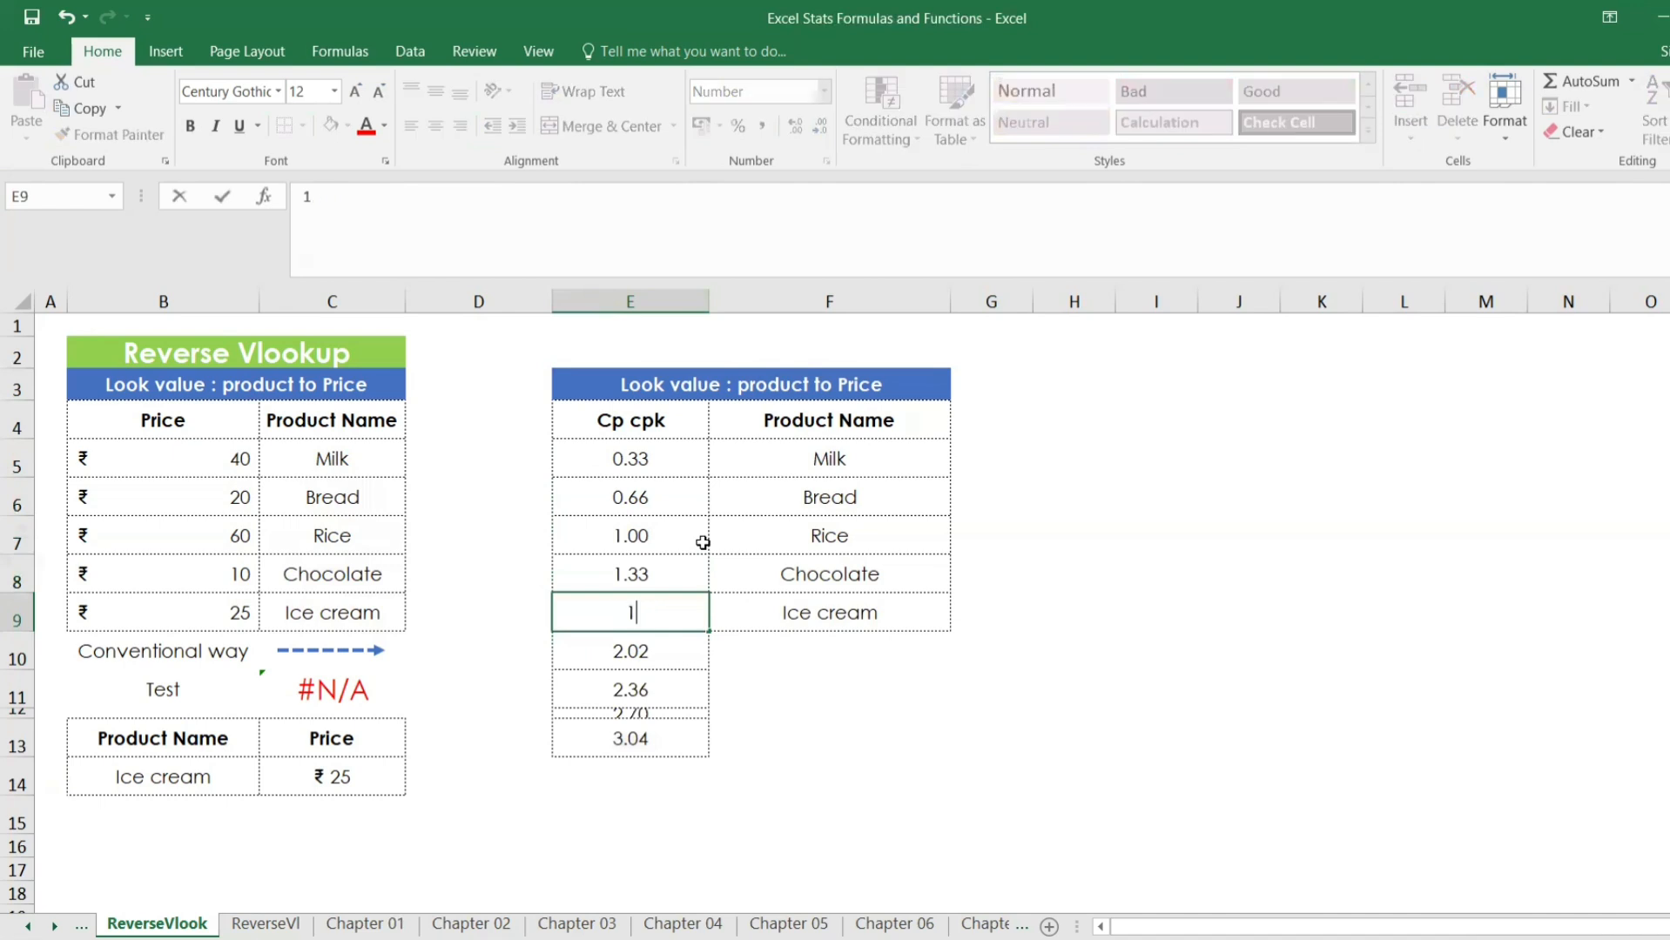
pyautogui.write('.66')
pyautogui.press('Return')
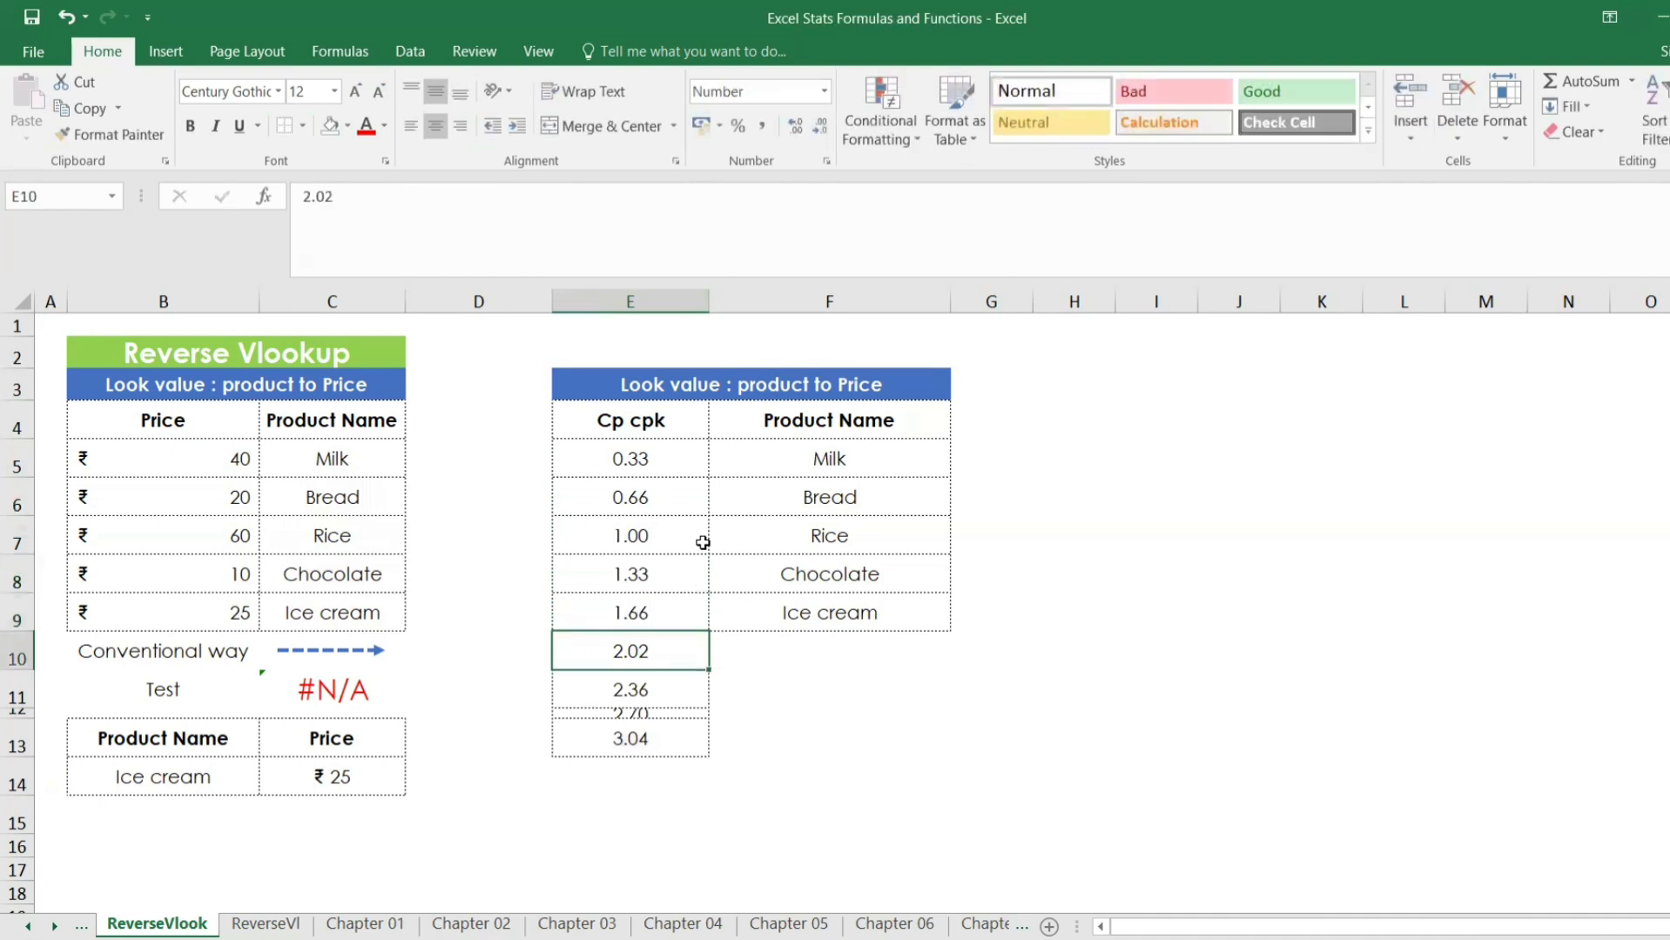
# Replace the Cp cpk values in E10:E13 with 2, 2.33, 2.67 and 3
pyautogui.write('2')
pyautogui.press('Return')
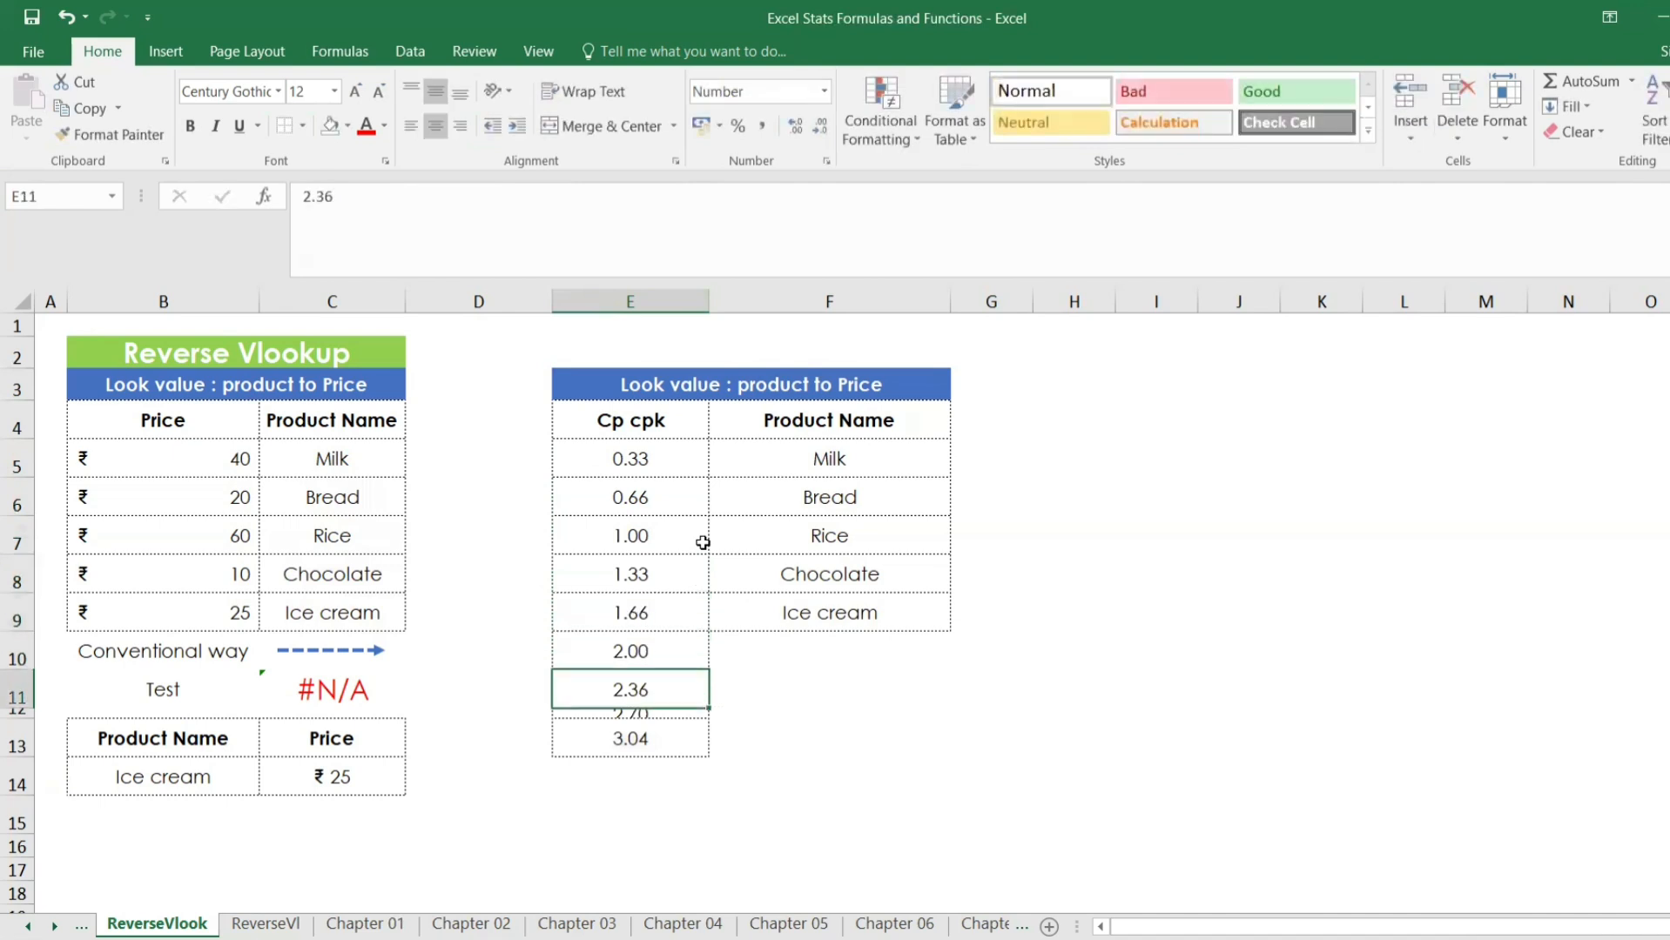
pyautogui.write('2.33')
pyautogui.press('Return')
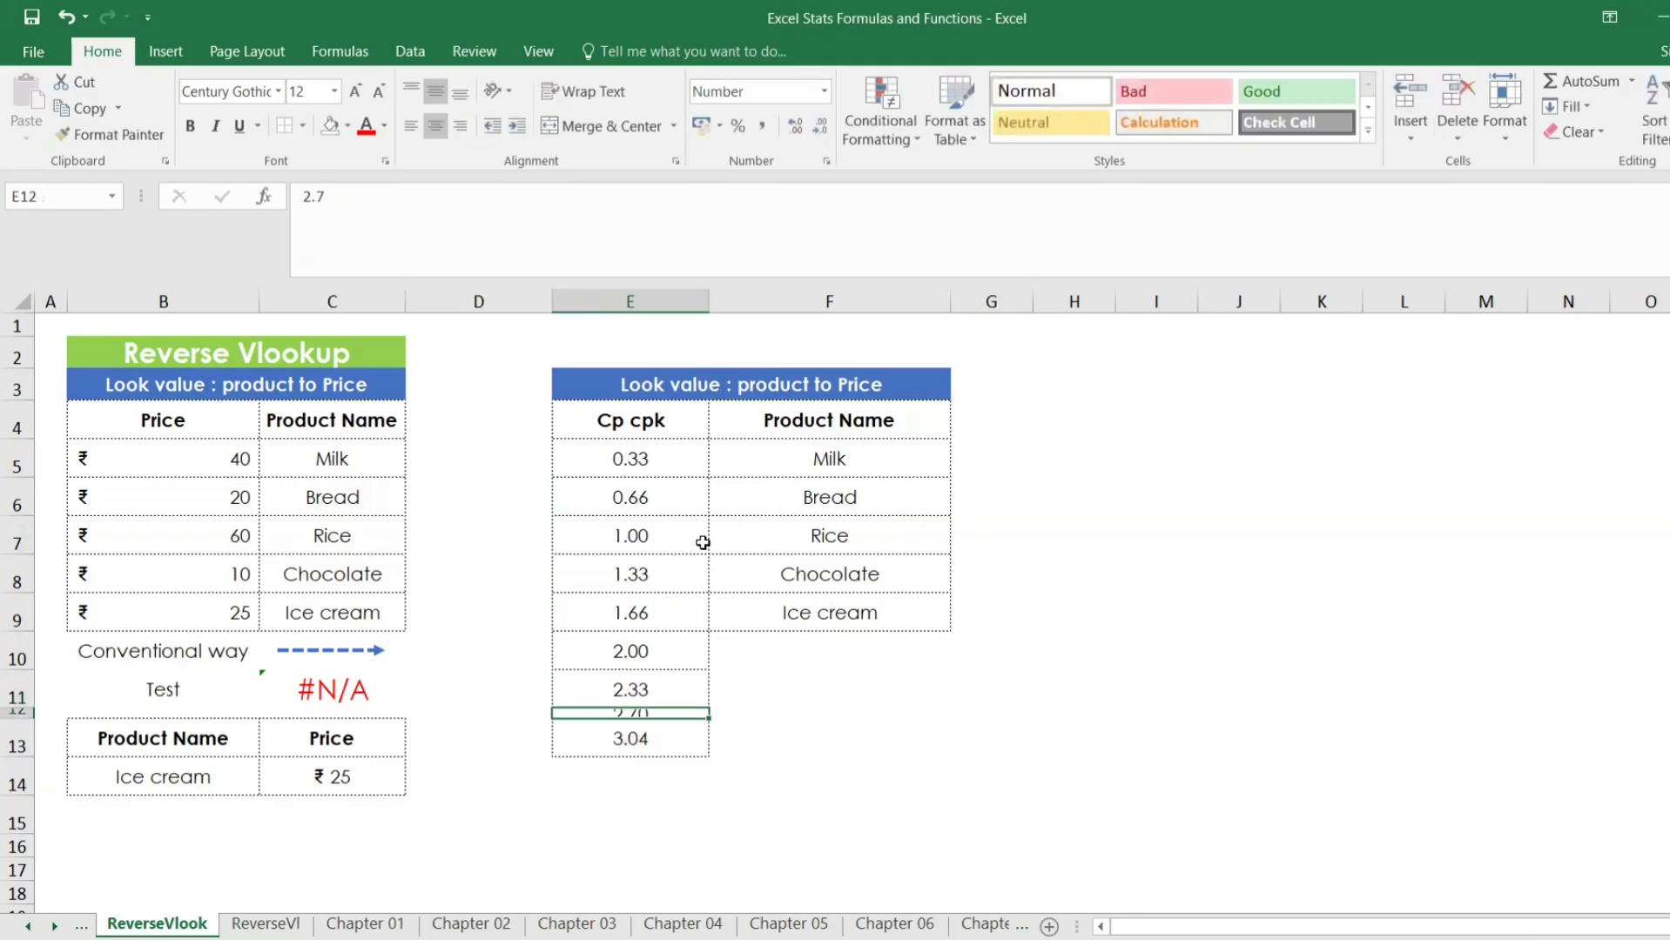
pyautogui.write('2.67')
pyautogui.press('Return')
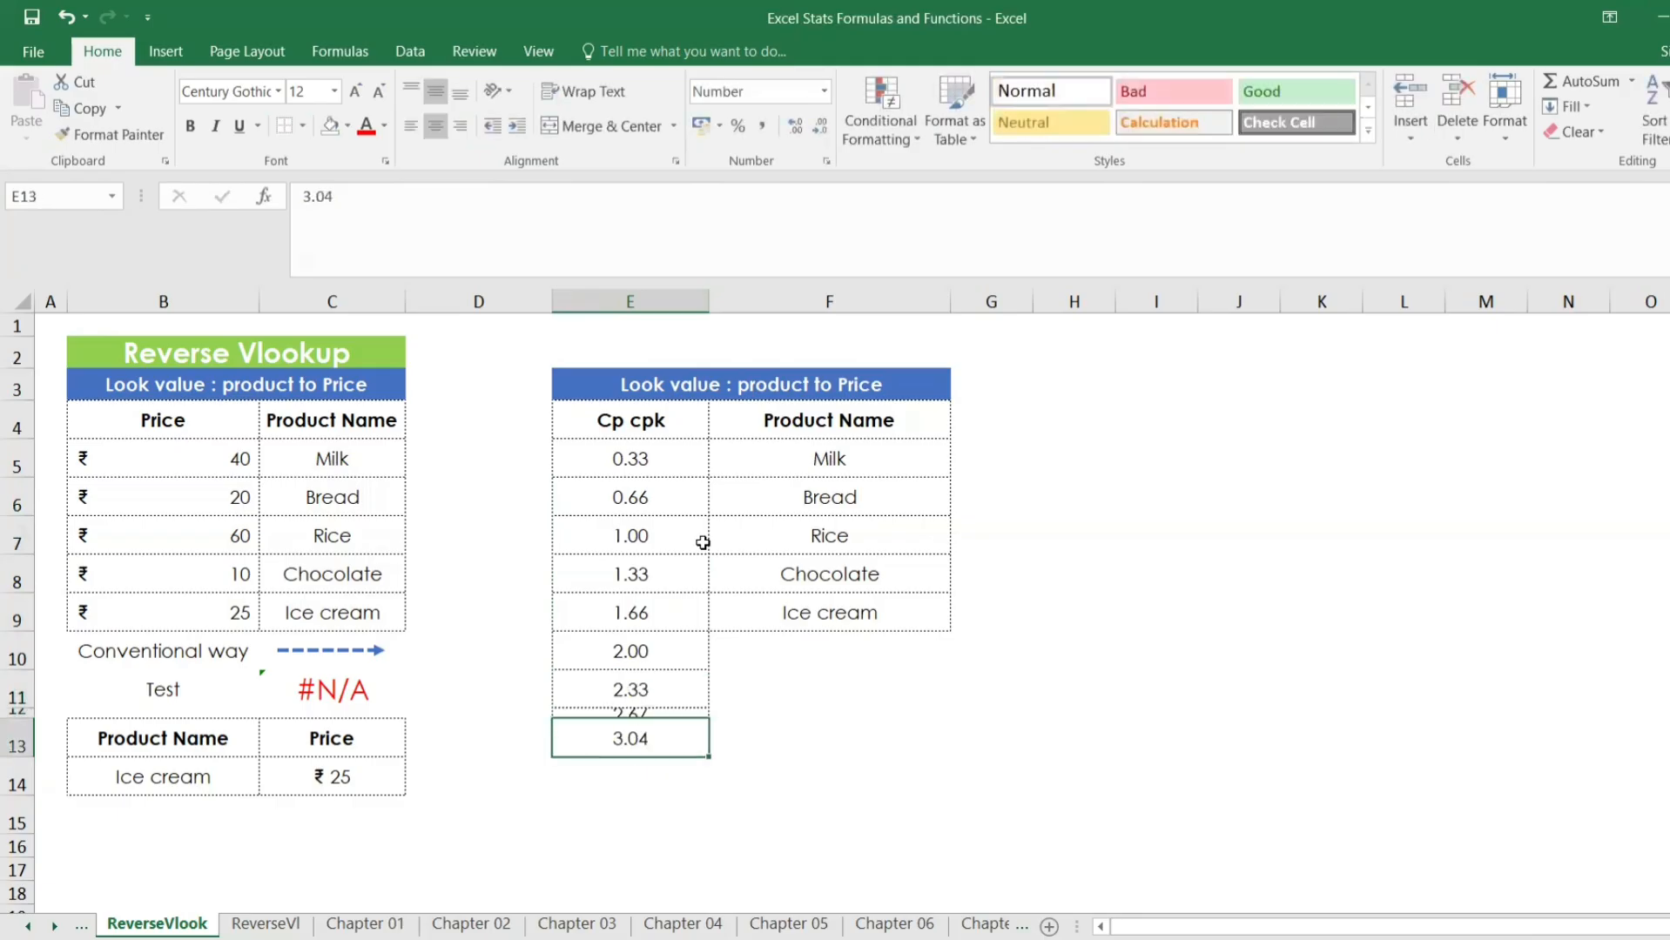
pyautogui.write('3')
pyautogui.press('Return')
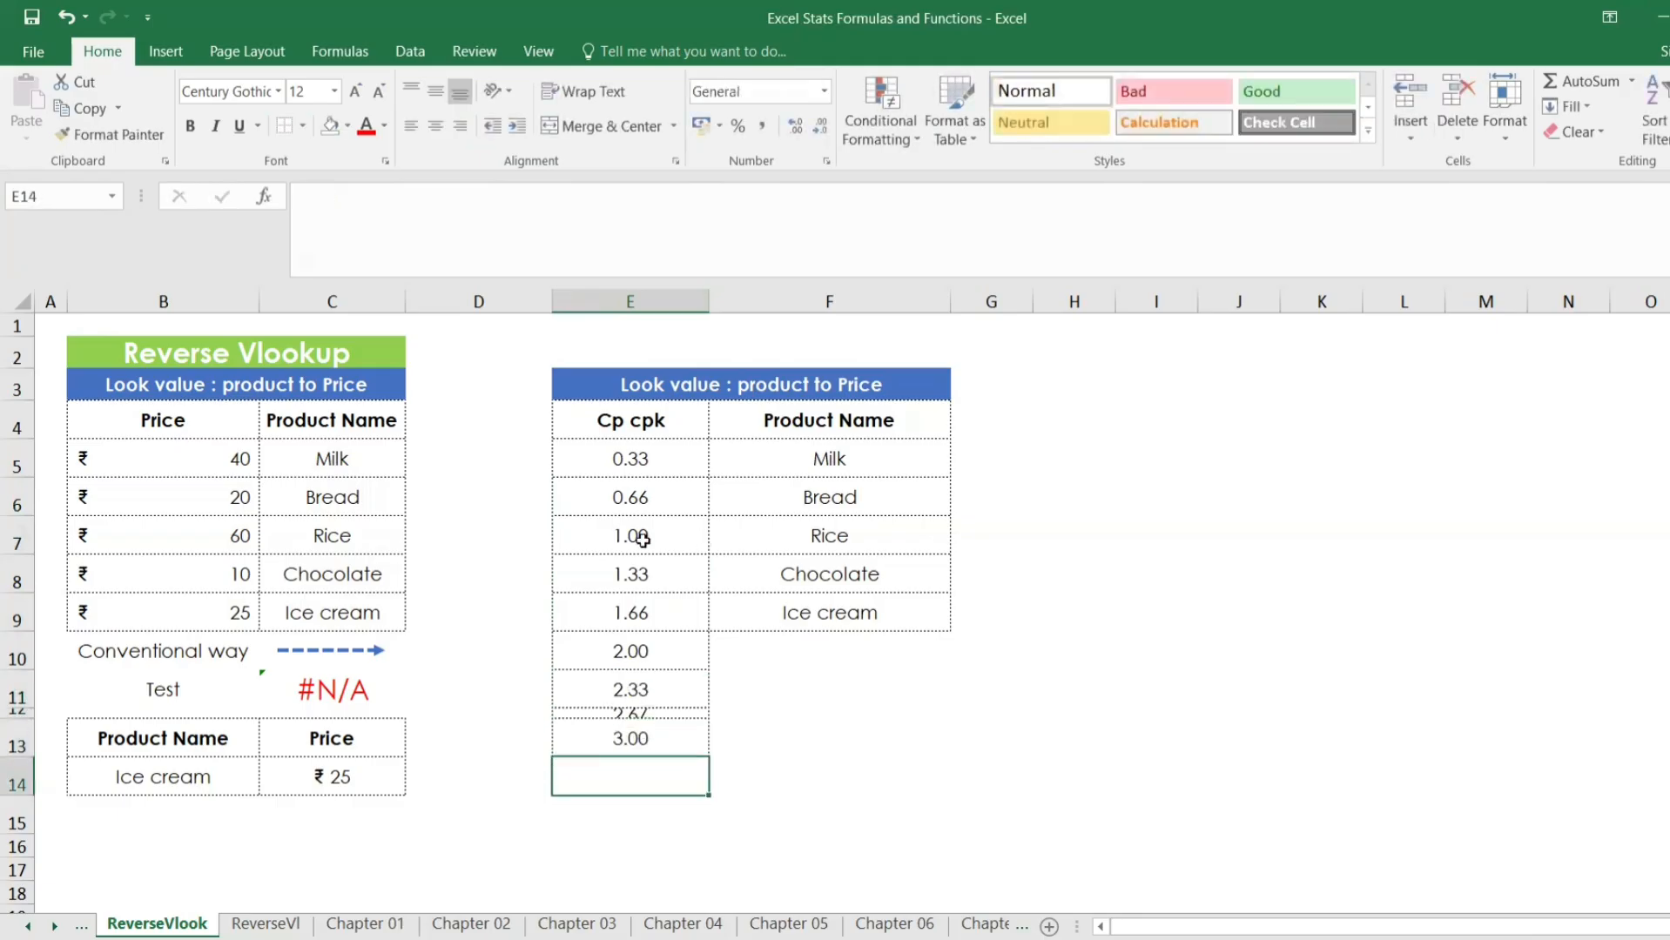
# Select rows 4 to 14 and give them one uniform, smaller row height
pyautogui.click(14, 418)
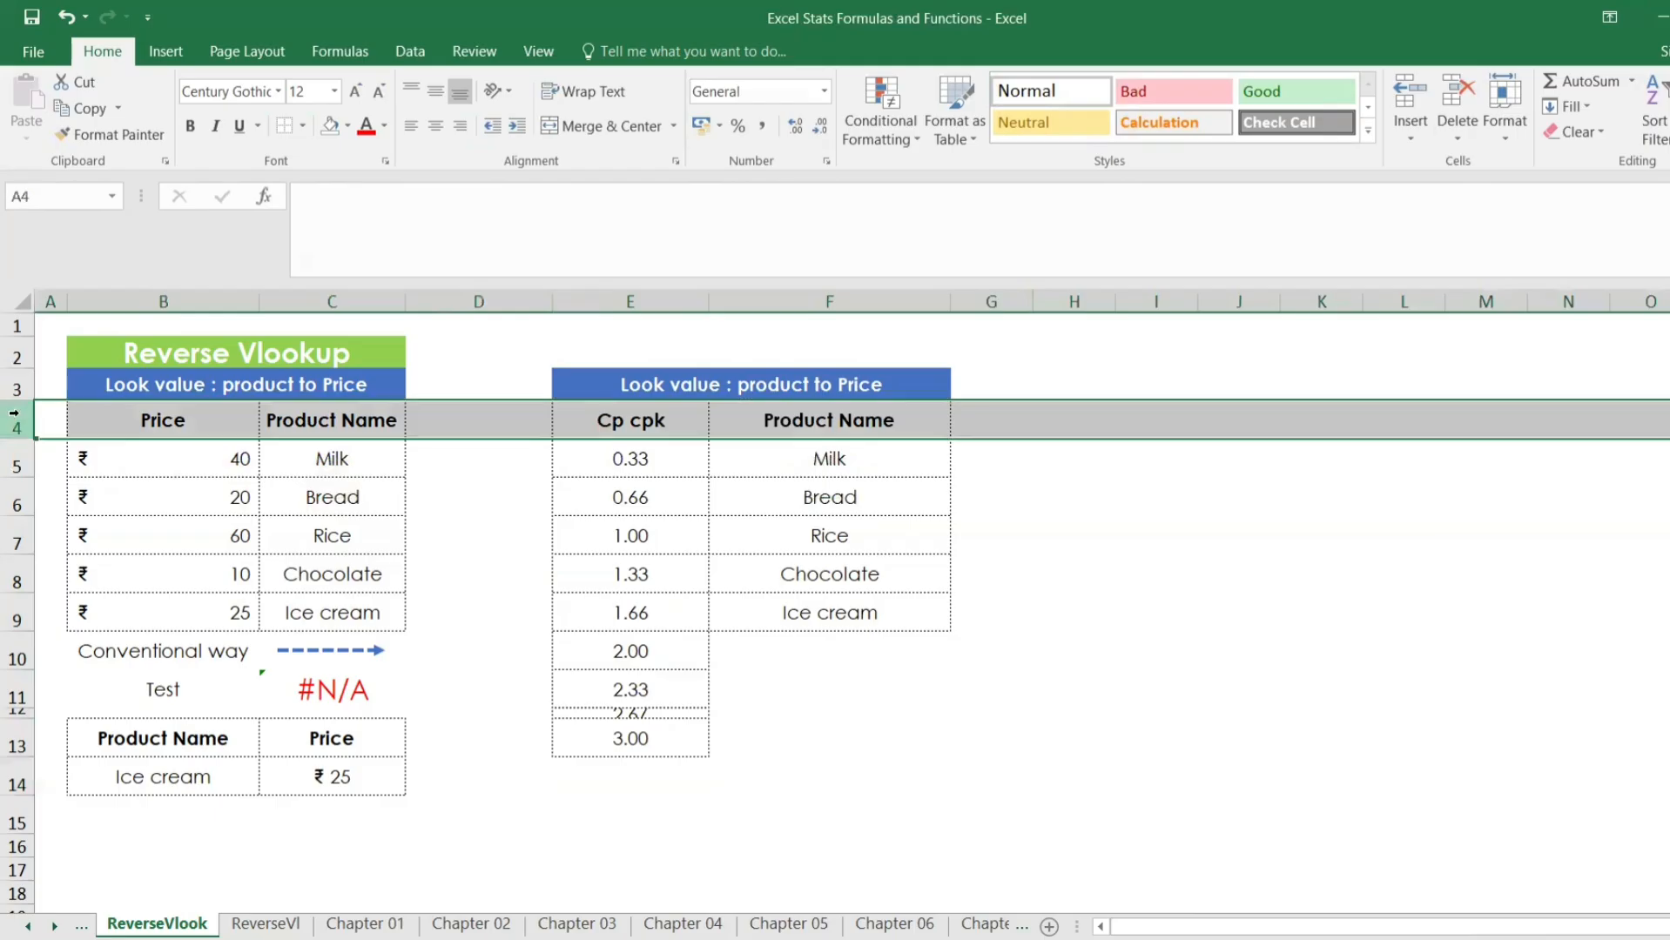
pyautogui.moveTo(12, 418); pyautogui.dragTo(15, 783)
pyautogui.rightClick(14, 784)
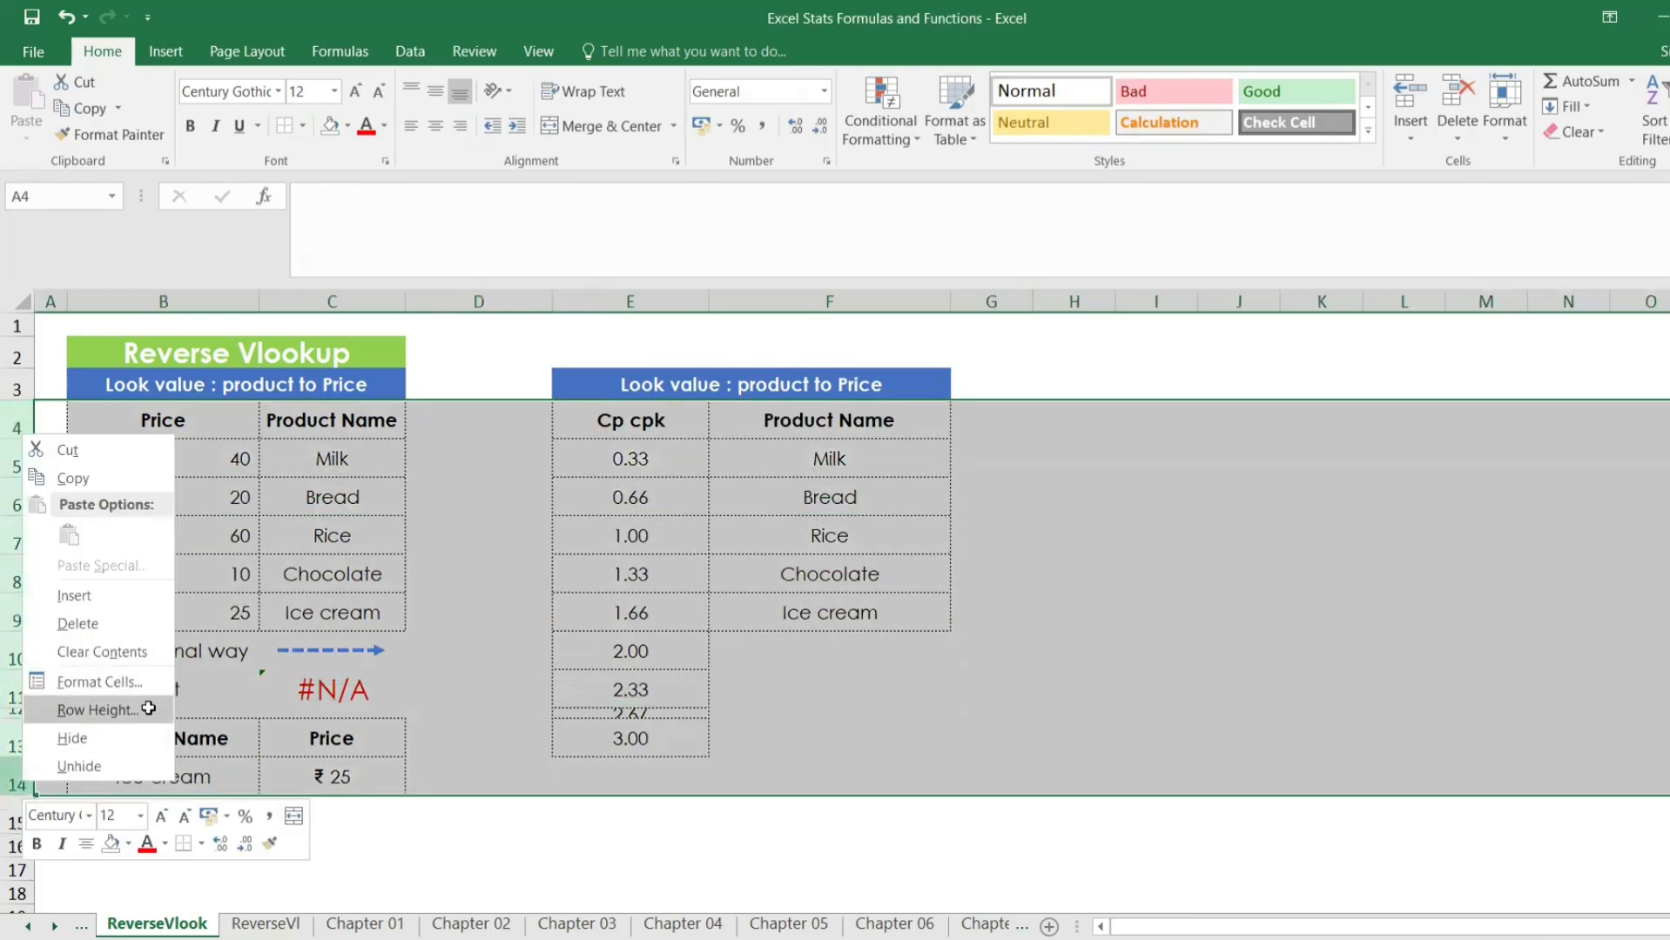
pyautogui.click(148, 704)
pyautogui.write('30')
pyautogui.press('Return')
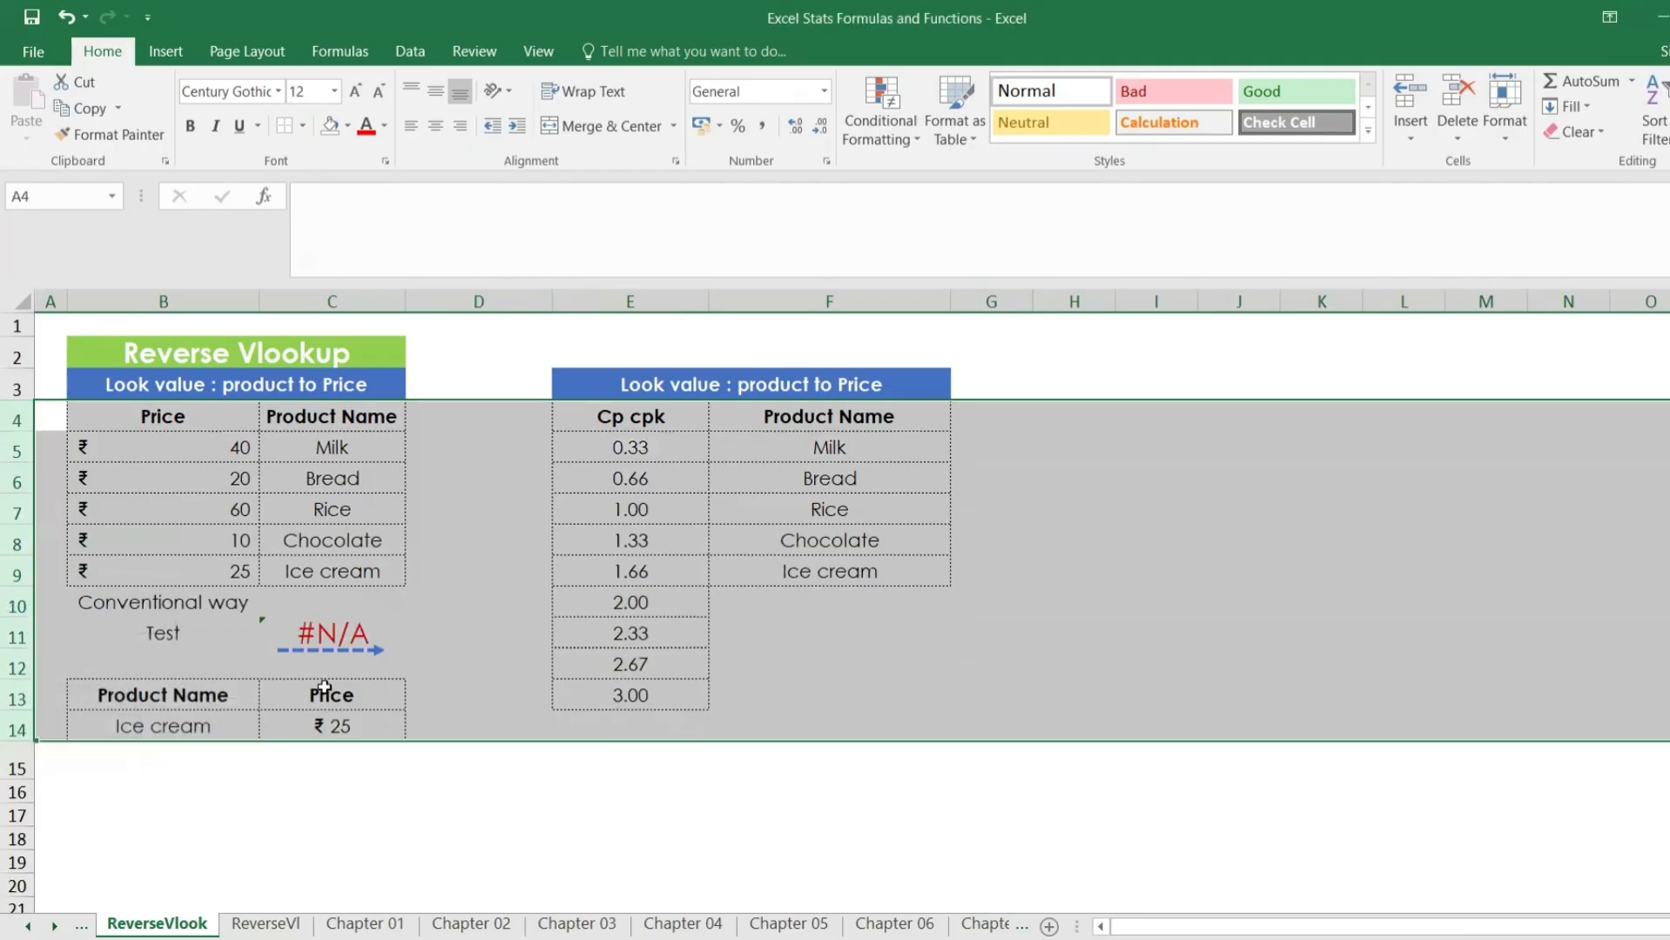
# Increase the row height of the selected rows 4 to 14 to 30
pyautogui.rightClick(10, 579)
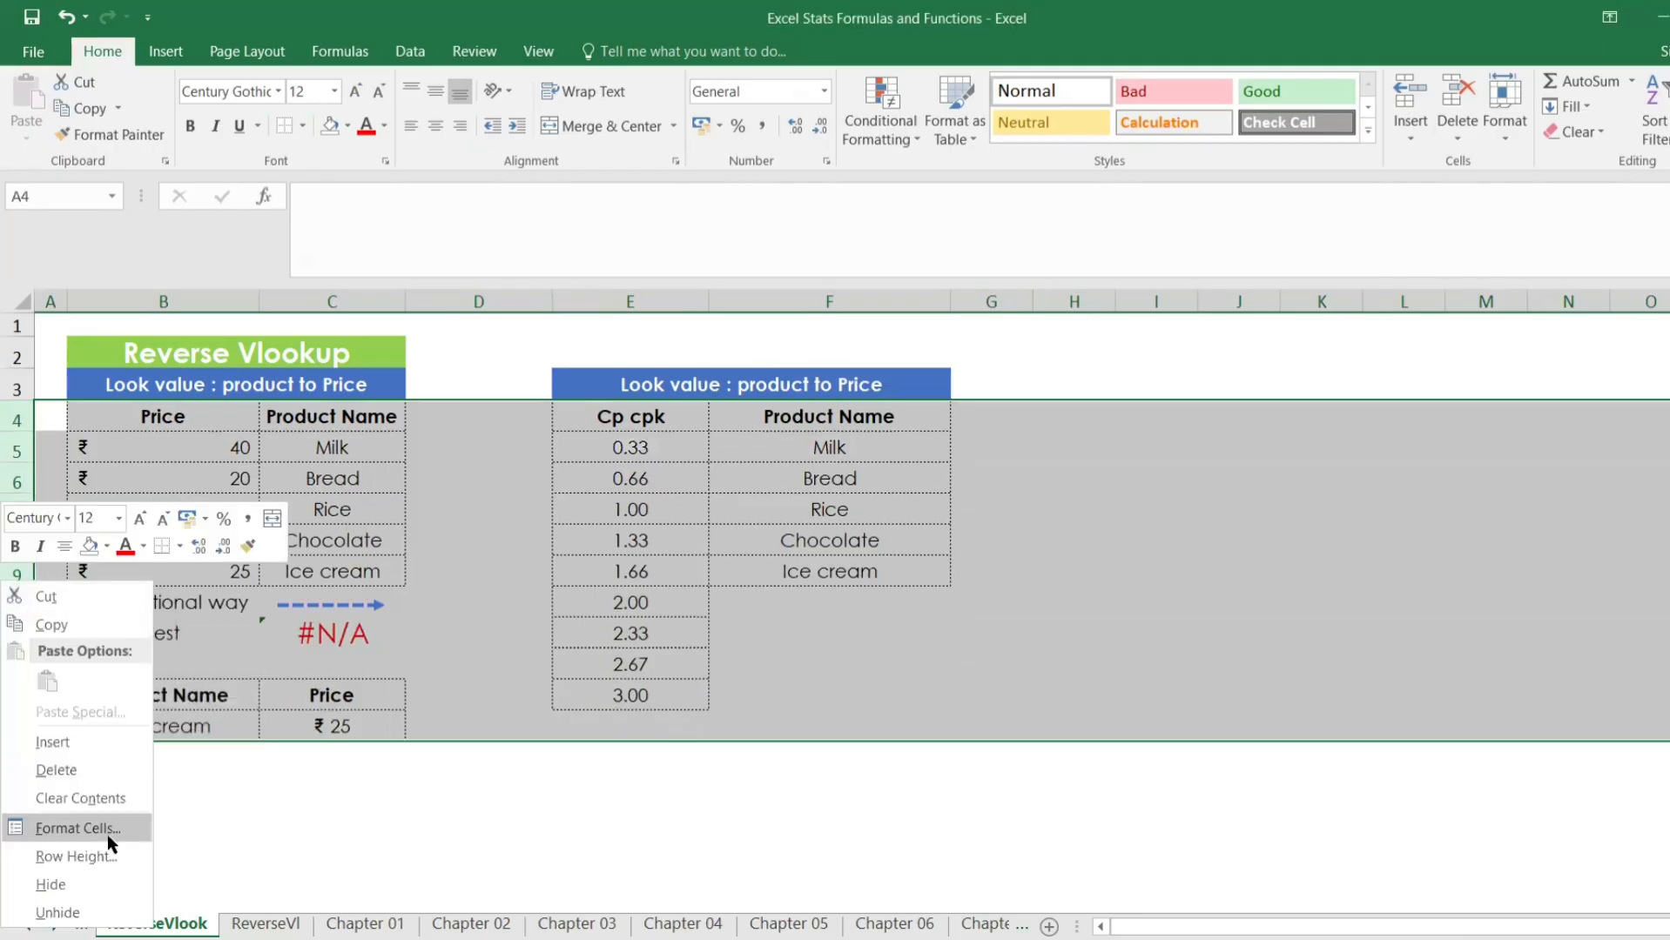
pyautogui.click(119, 853)
pyautogui.write('30')
pyautogui.press('Return')
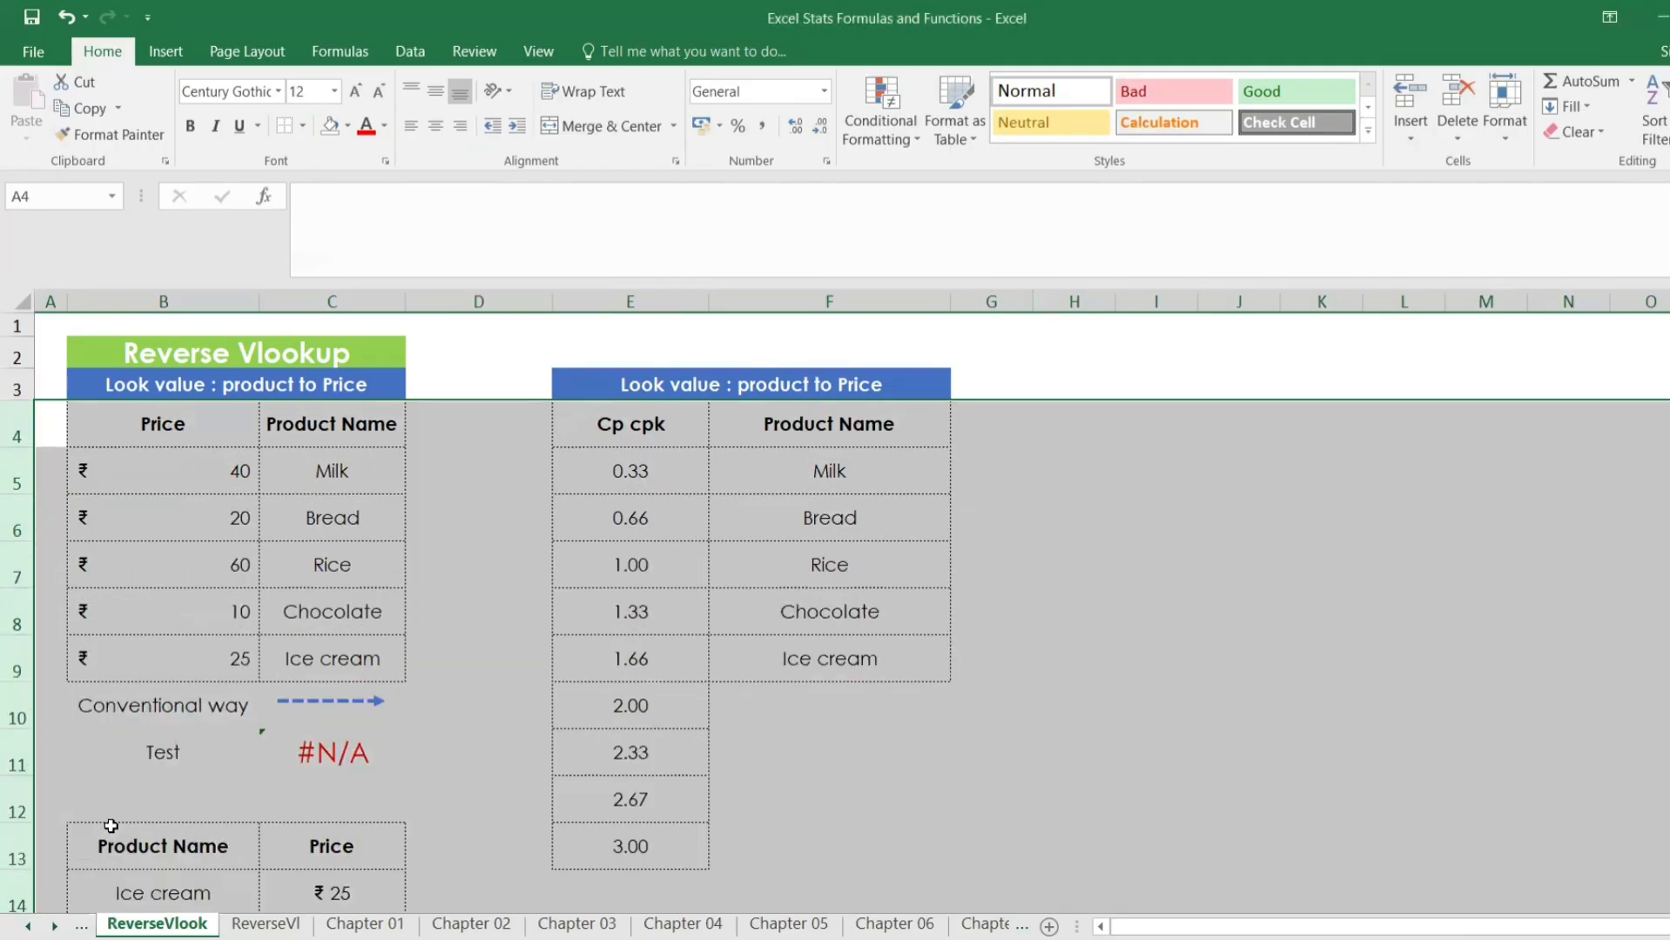
# Set the row height of the selected rows 4 to 14 to 25
pyautogui.rightClick(8, 583)
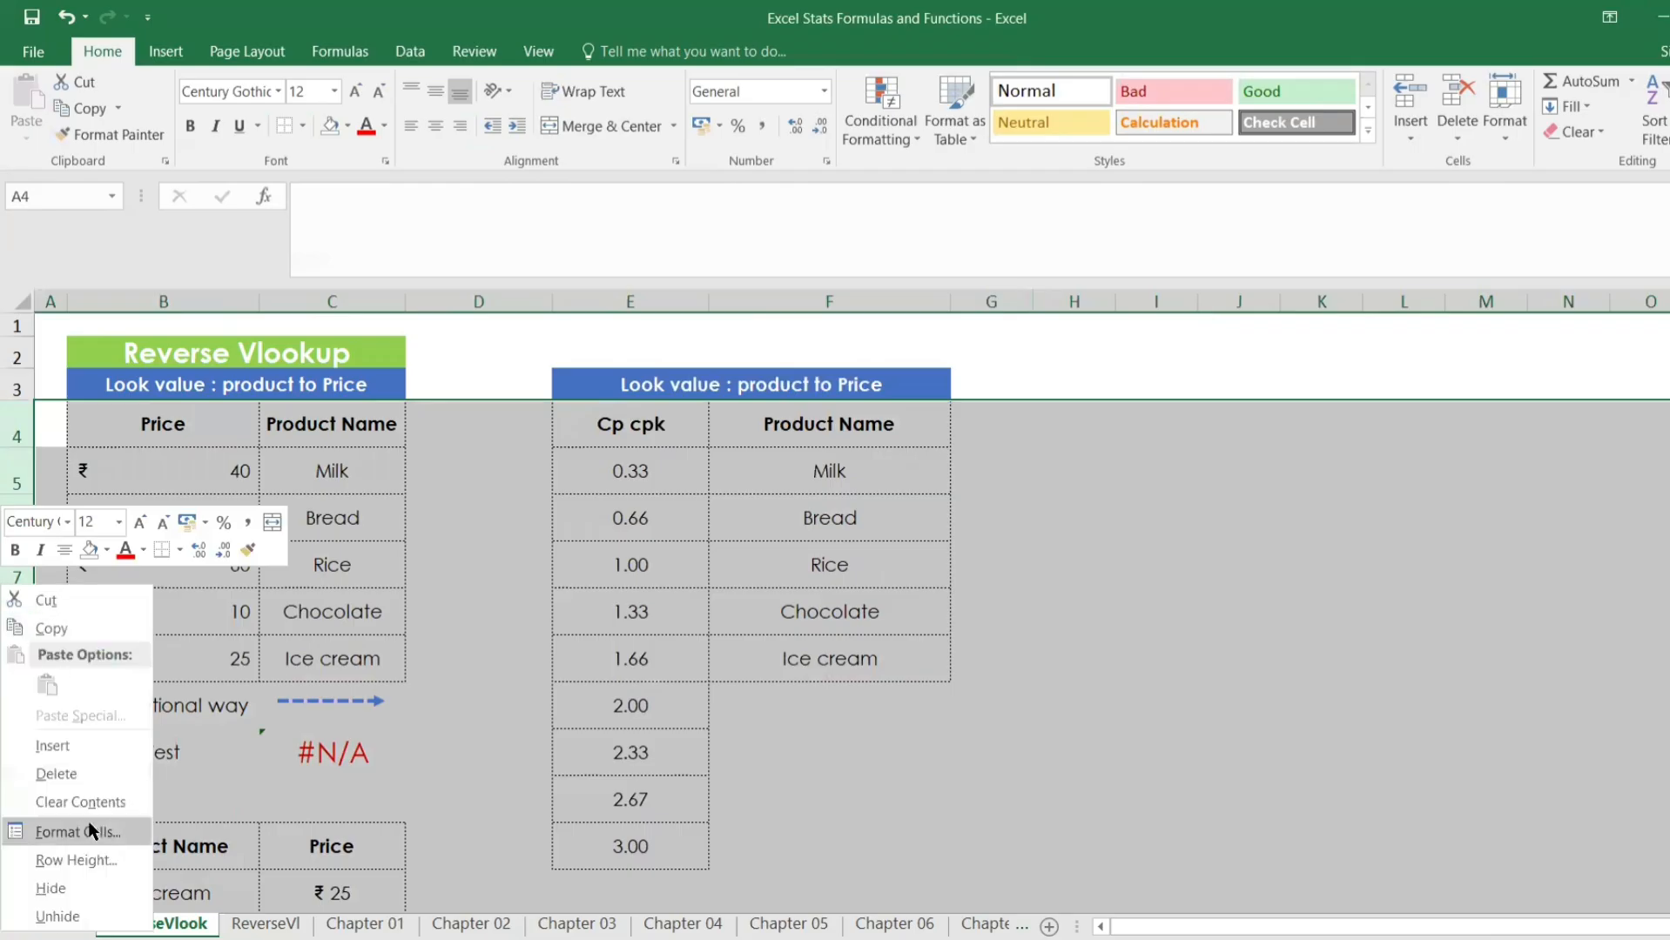
pyautogui.click(86, 849)
pyautogui.write('2')
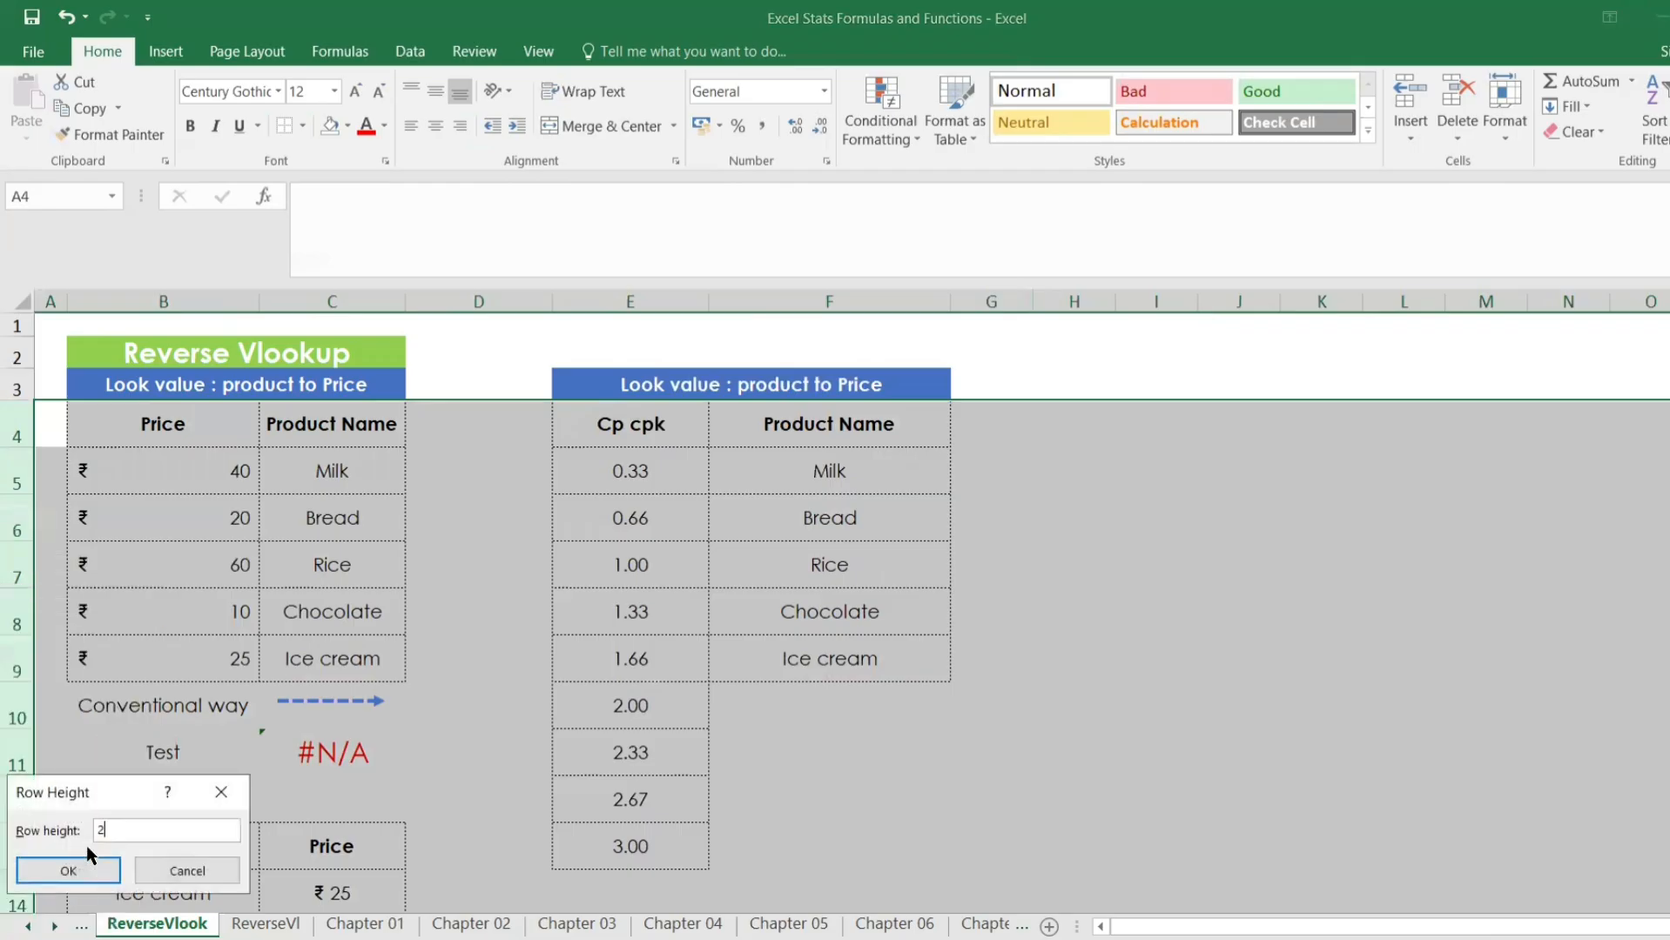
pyautogui.write('5')
pyautogui.press('Return')
pyautogui.click(740, 633)
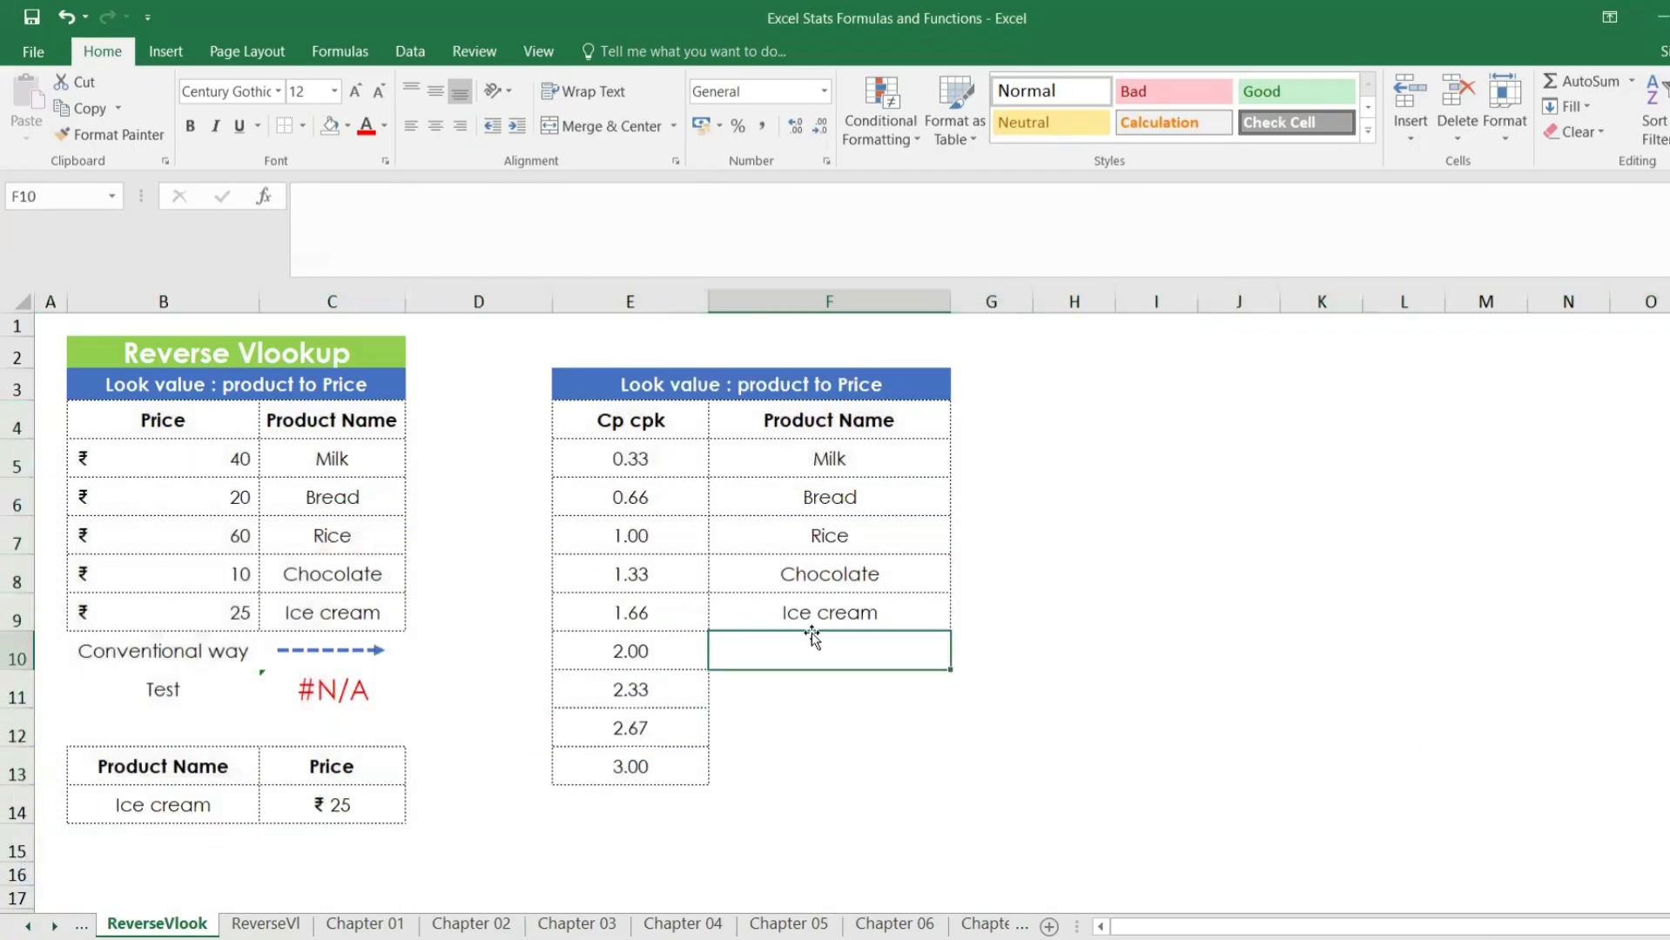
# Clear the product names from F5:F13 in the Cp cpk table
pyautogui.moveTo(827, 453); pyautogui.dragTo(827, 757)
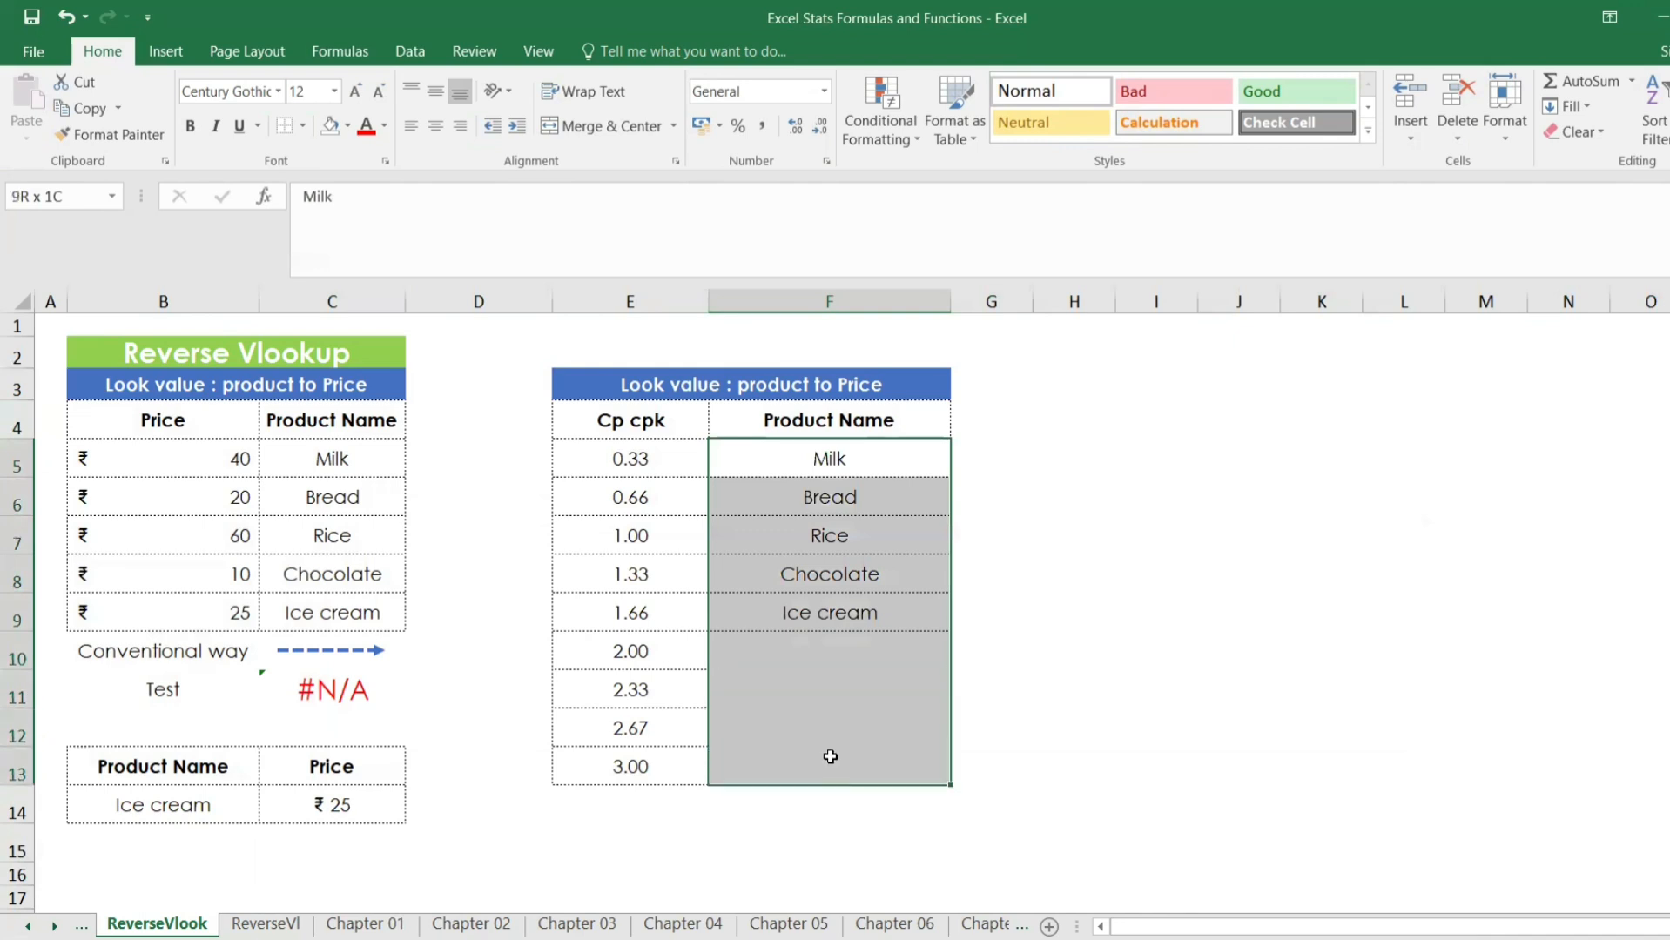
pyautogui.press('Delete')
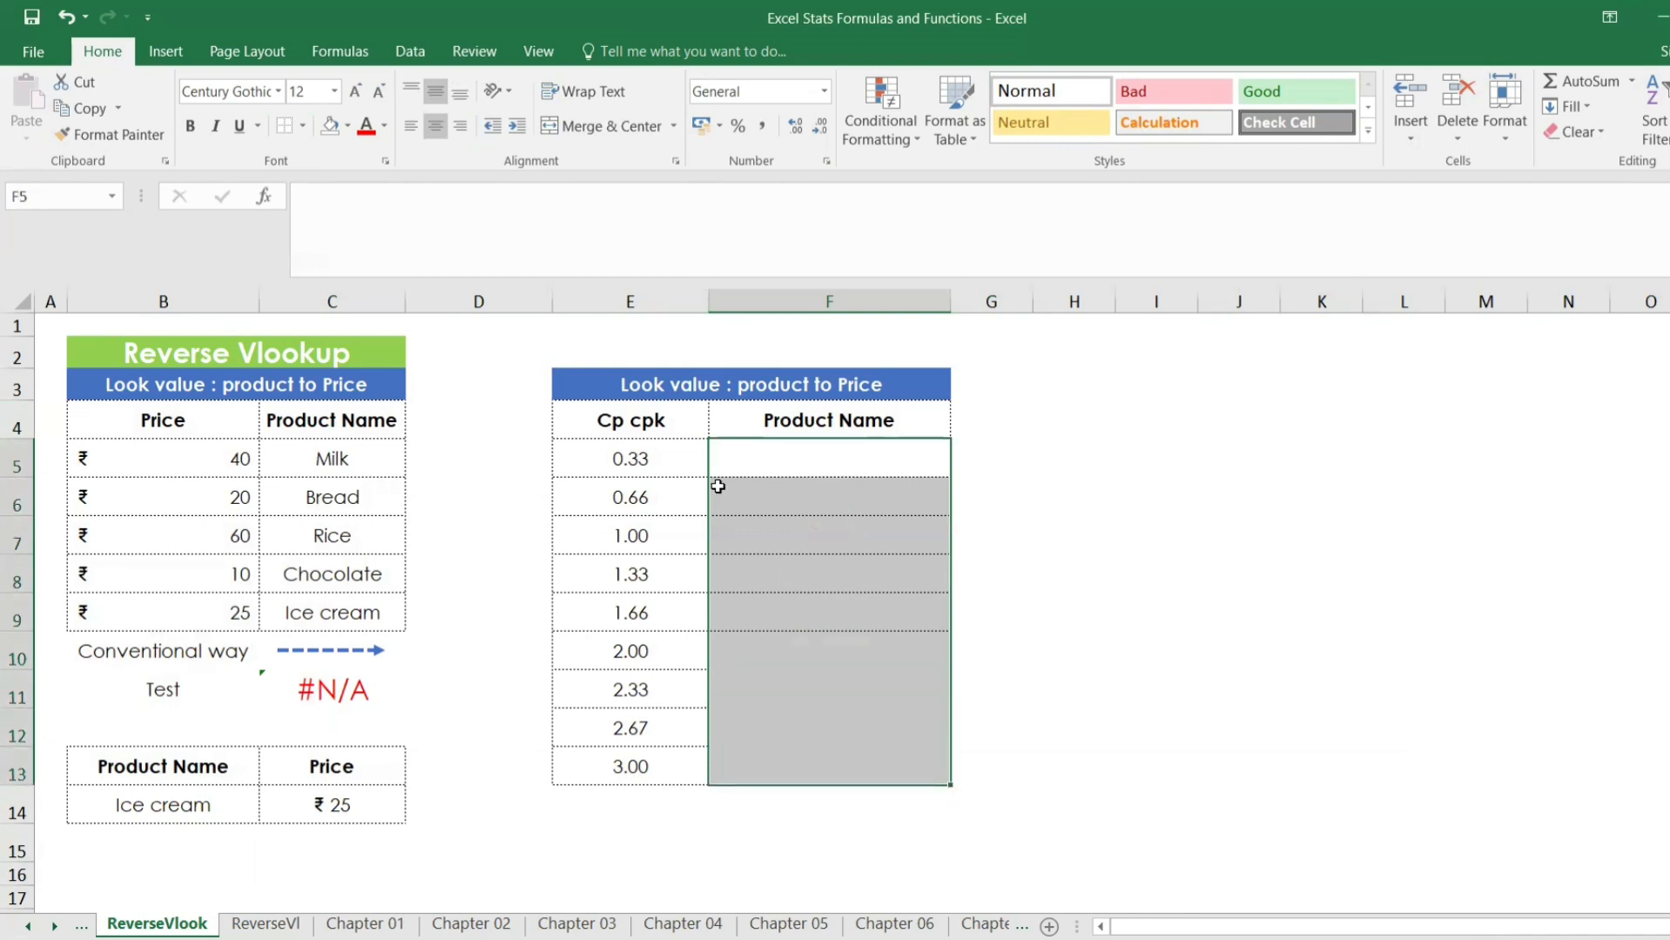
pyautogui.click(644, 462)
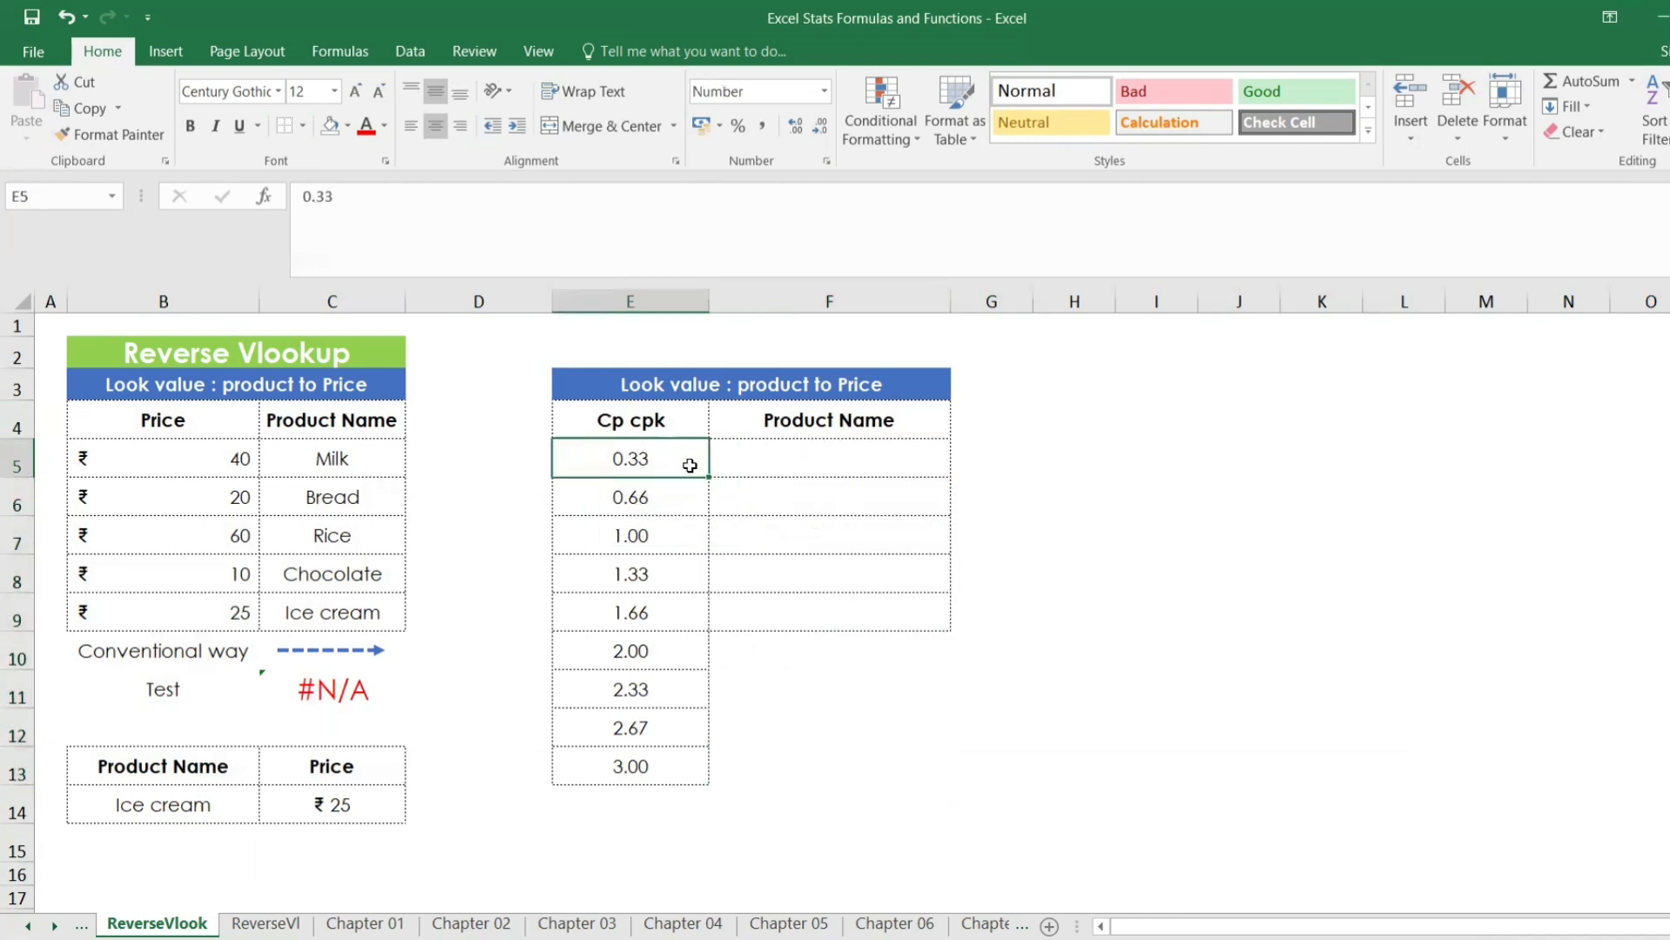
# Enter 1 in F5 and 2 in F6, and fill the series down to 9 in F13
pyautogui.click(797, 464)
pyautogui.write('1')
pyautogui.press('Return')
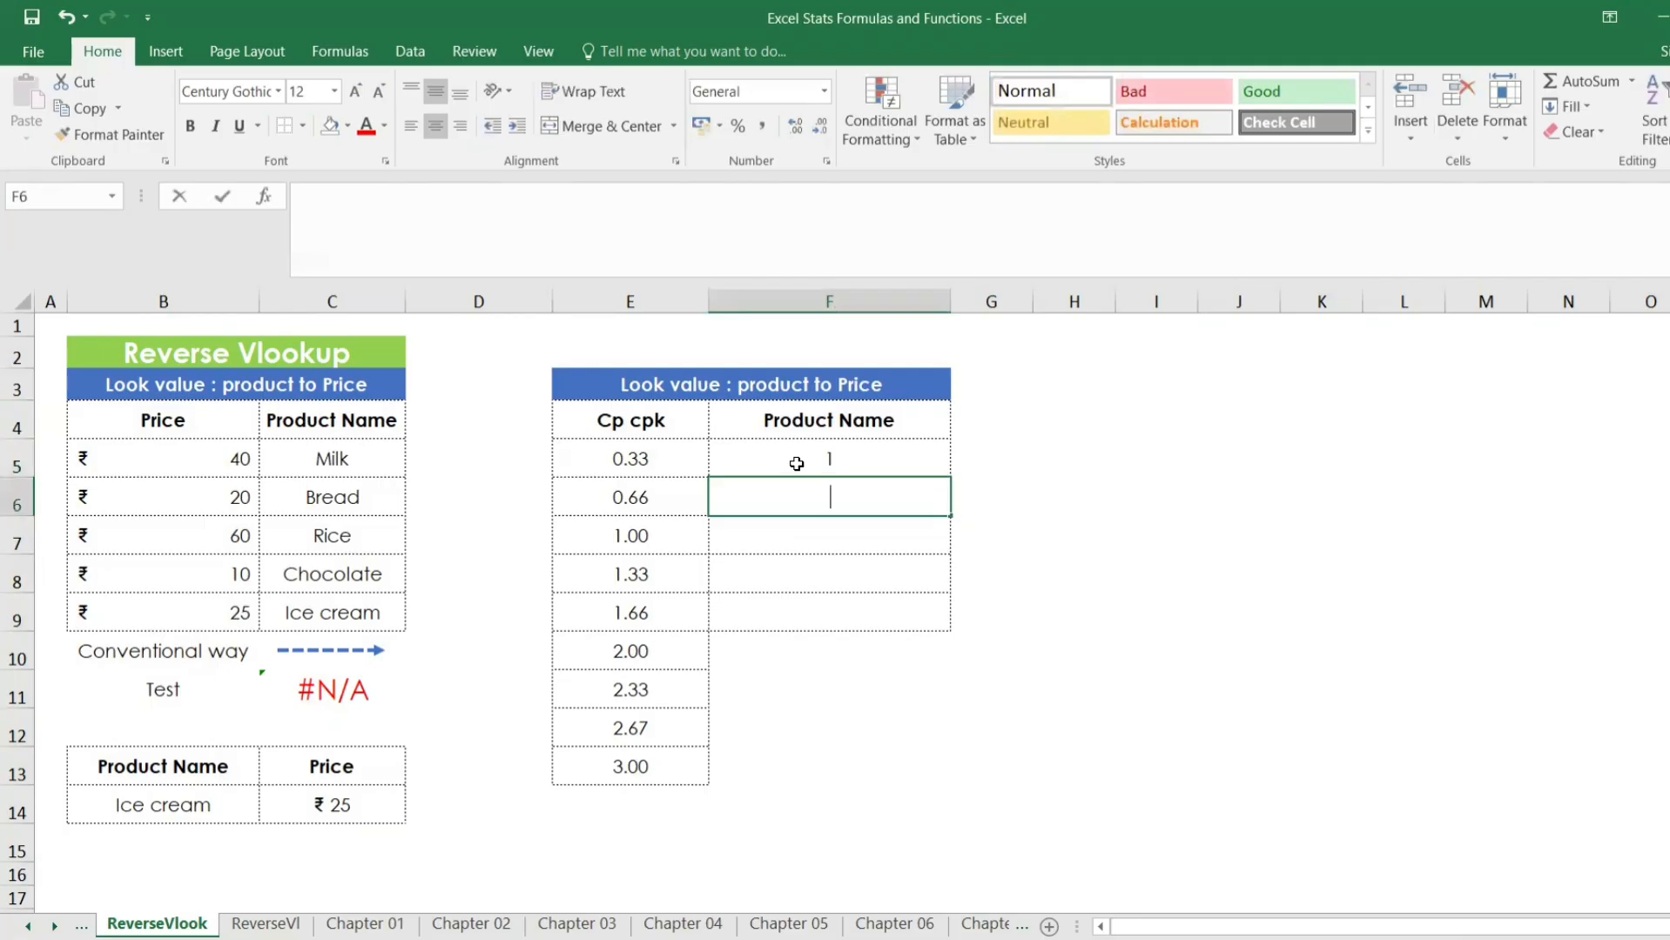
pyautogui.write('2')
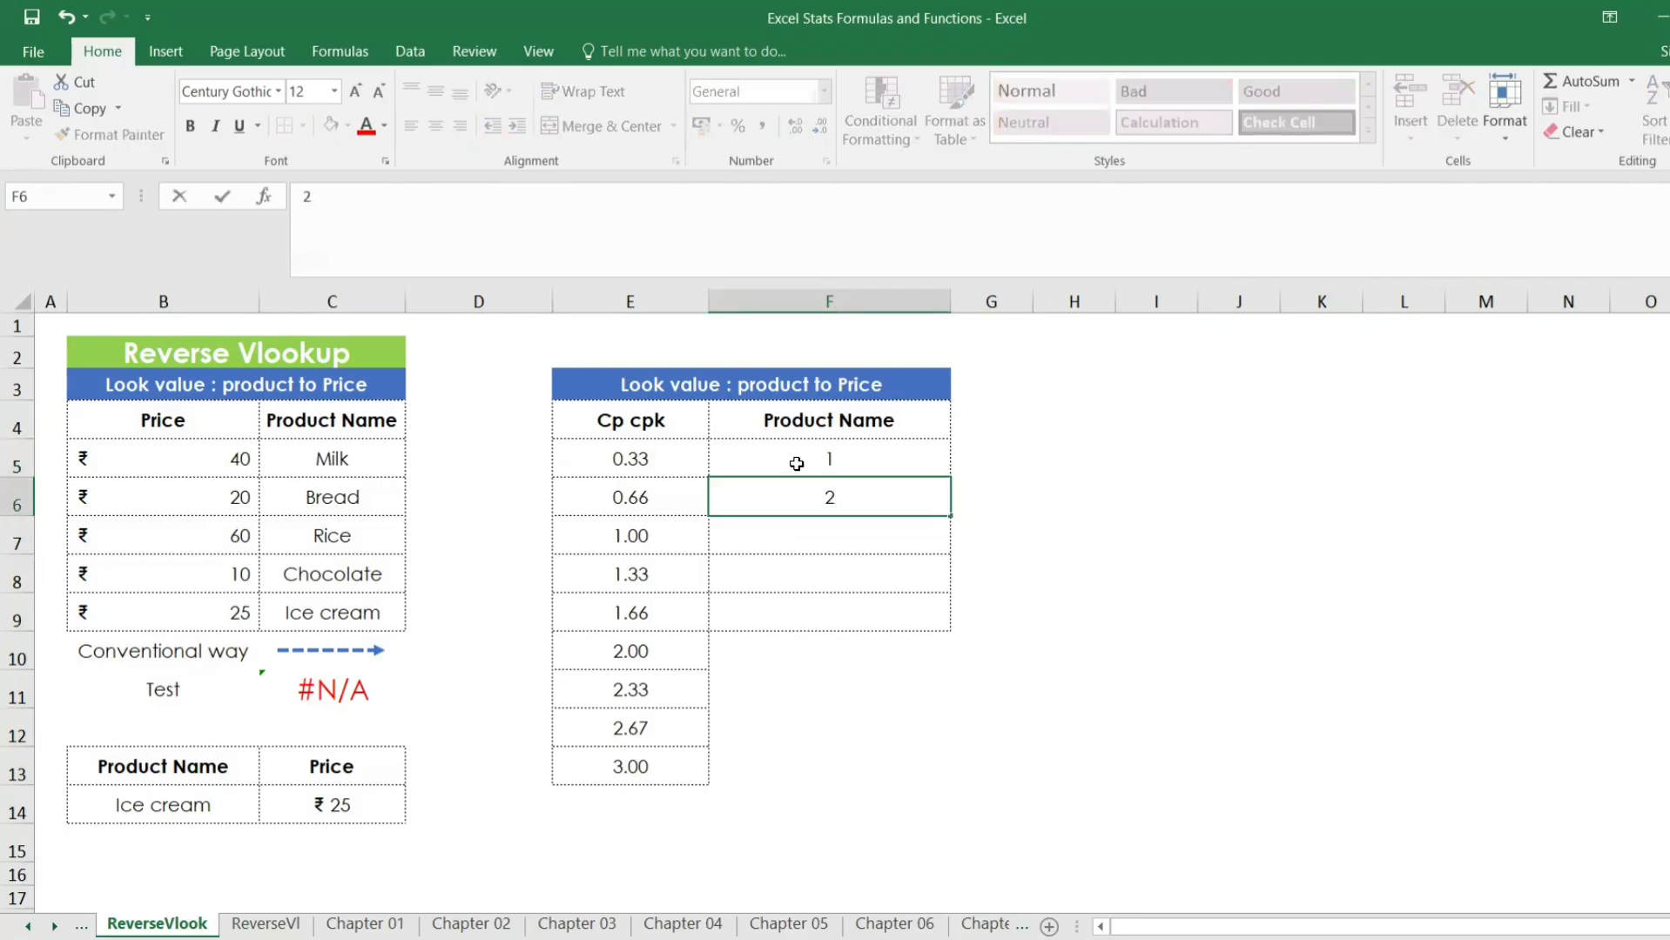
pyautogui.press('Return')
pyautogui.moveTo(801, 464); pyautogui.dragTo(829, 501)
pyautogui.moveTo(937, 625); pyautogui.dragTo(910, 778)
pyautogui.click(1182, 627)
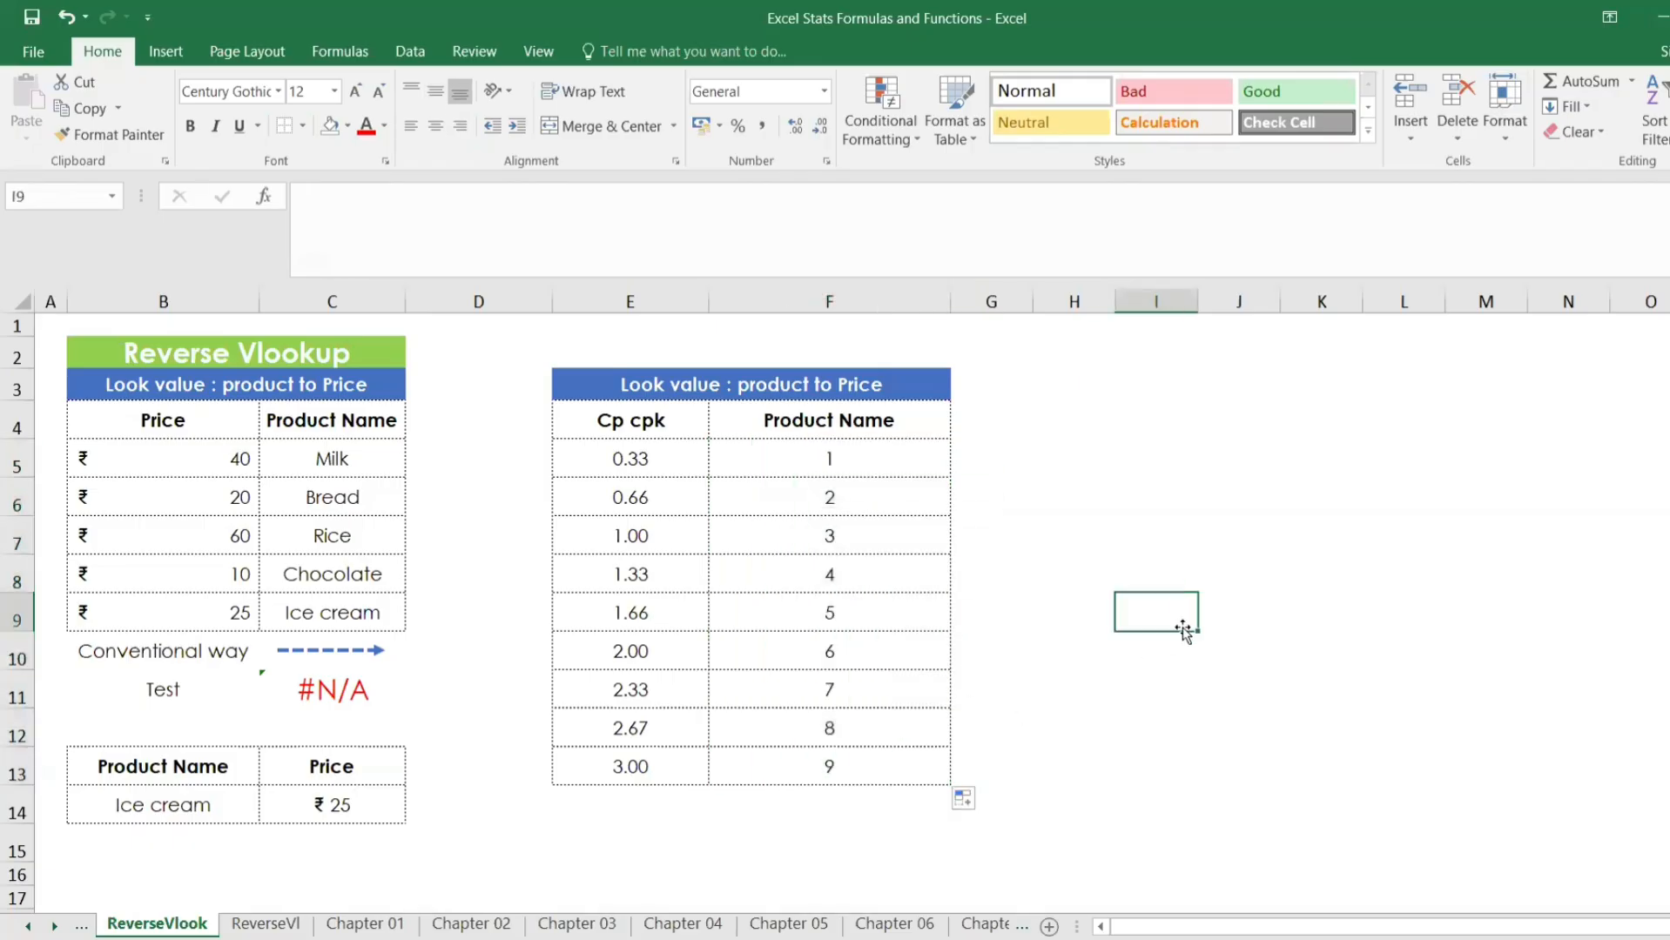
# Copy the lookup block B13:C14 to I3 and clear the contents of the pasted cells, keeping their borders
pyautogui.moveTo(208, 766); pyautogui.dragTo(335, 805)
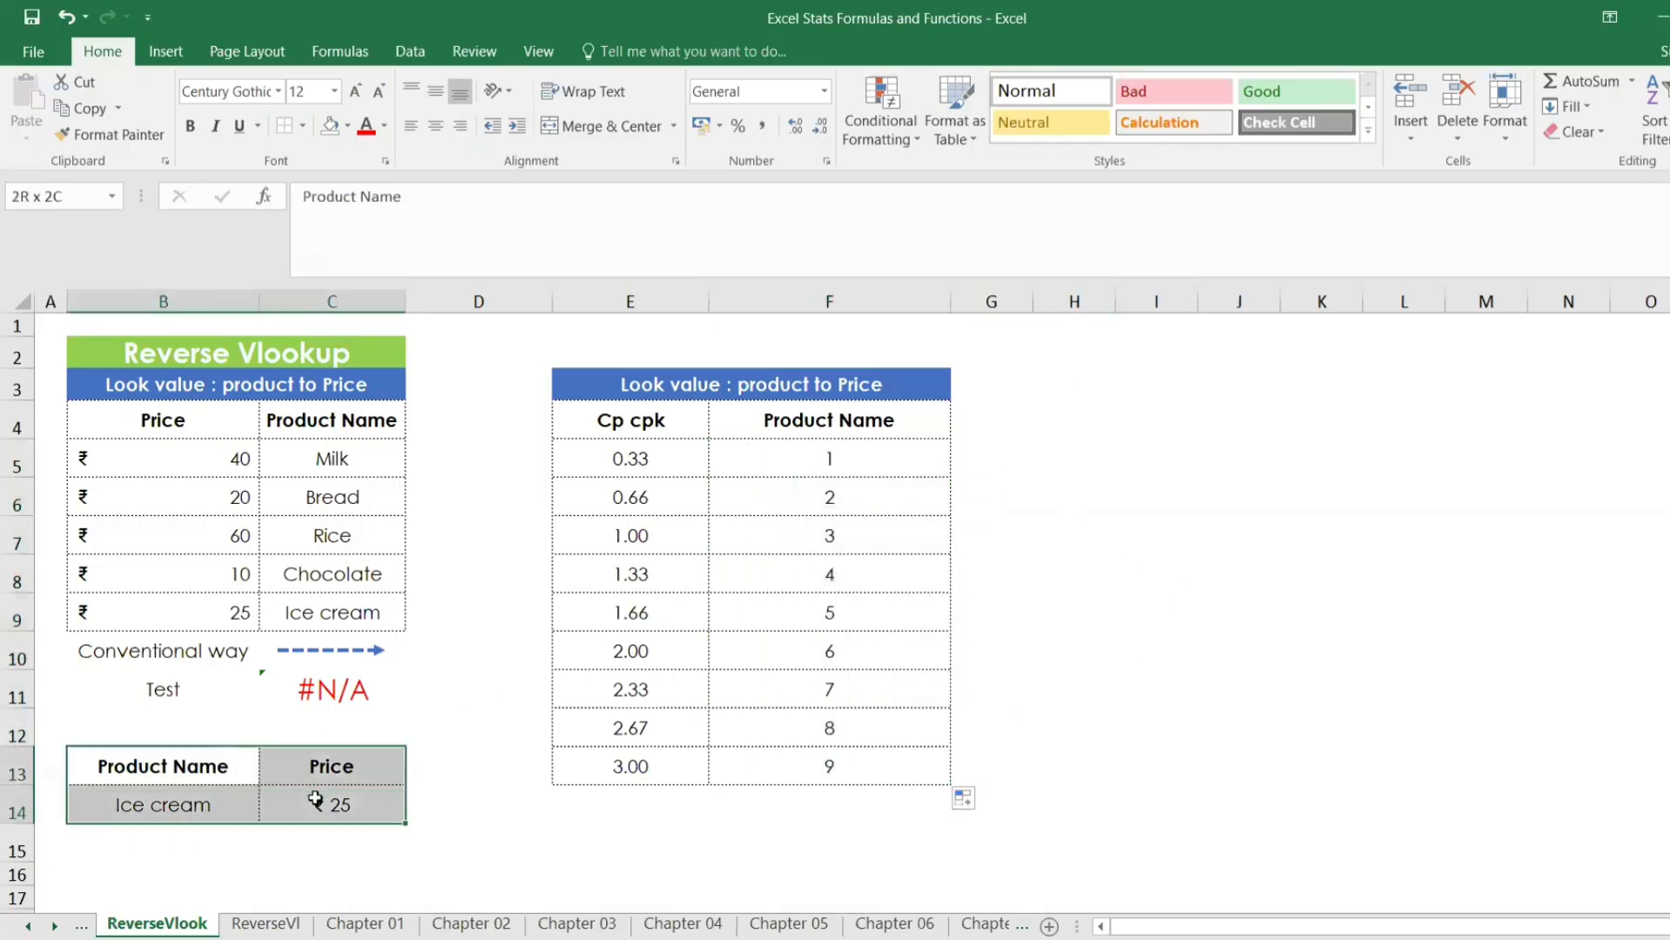
pyautogui.hotkey('ctrl', 'c')
pyautogui.click(1137, 383)
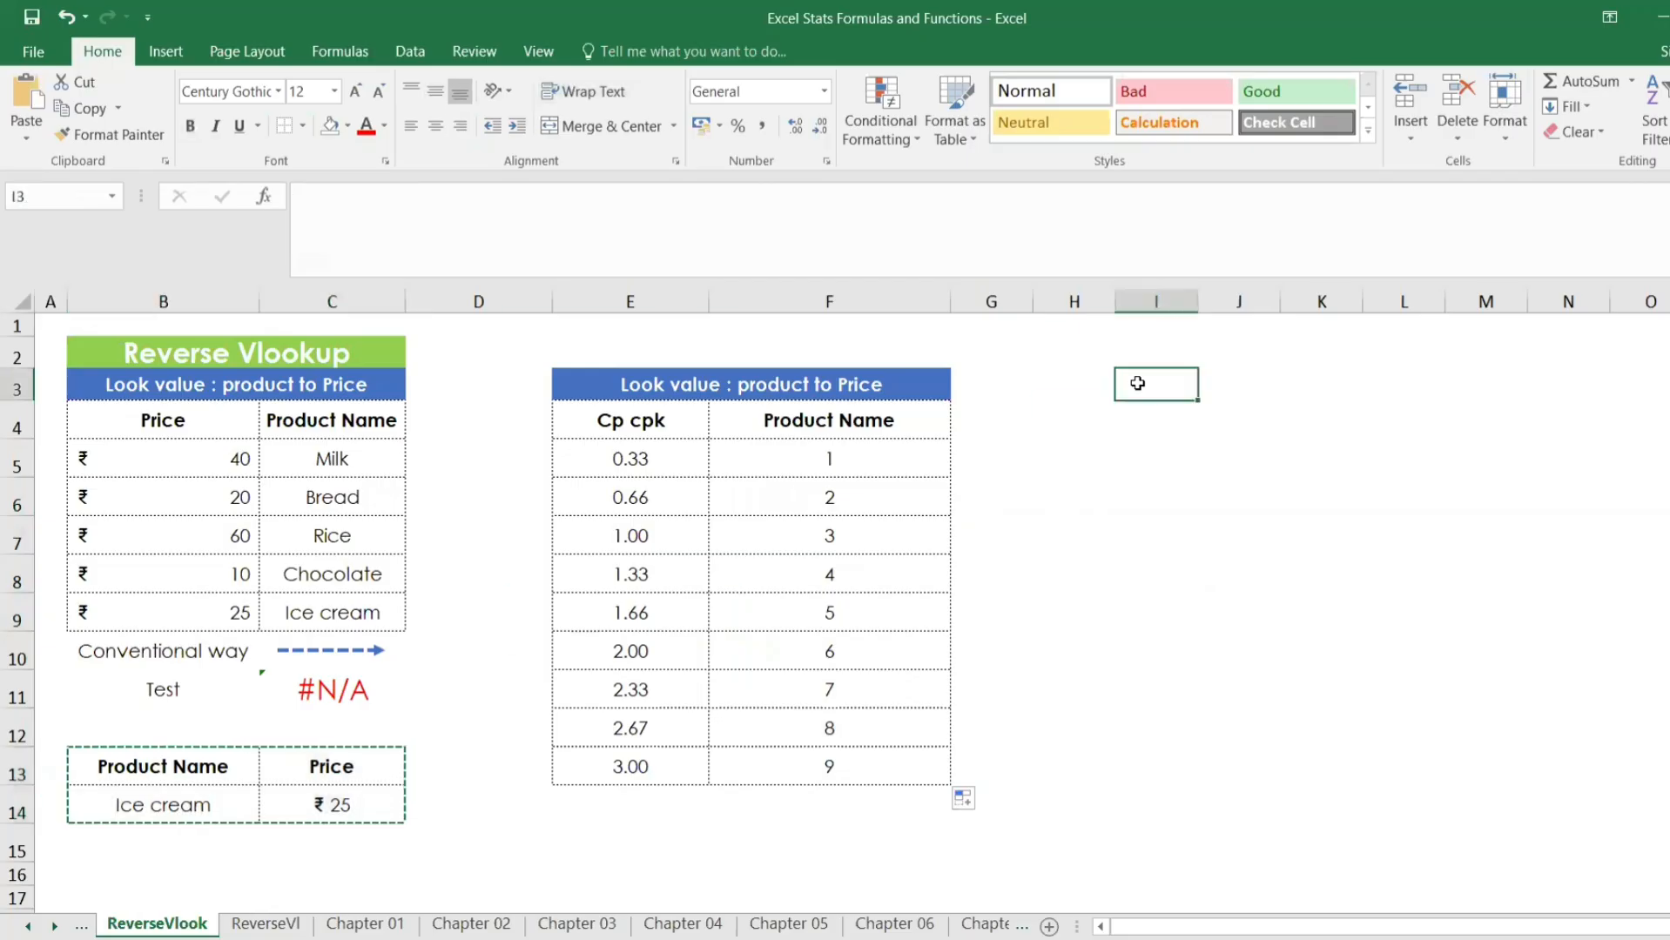
pyautogui.hotkey('ctrl', 'v')
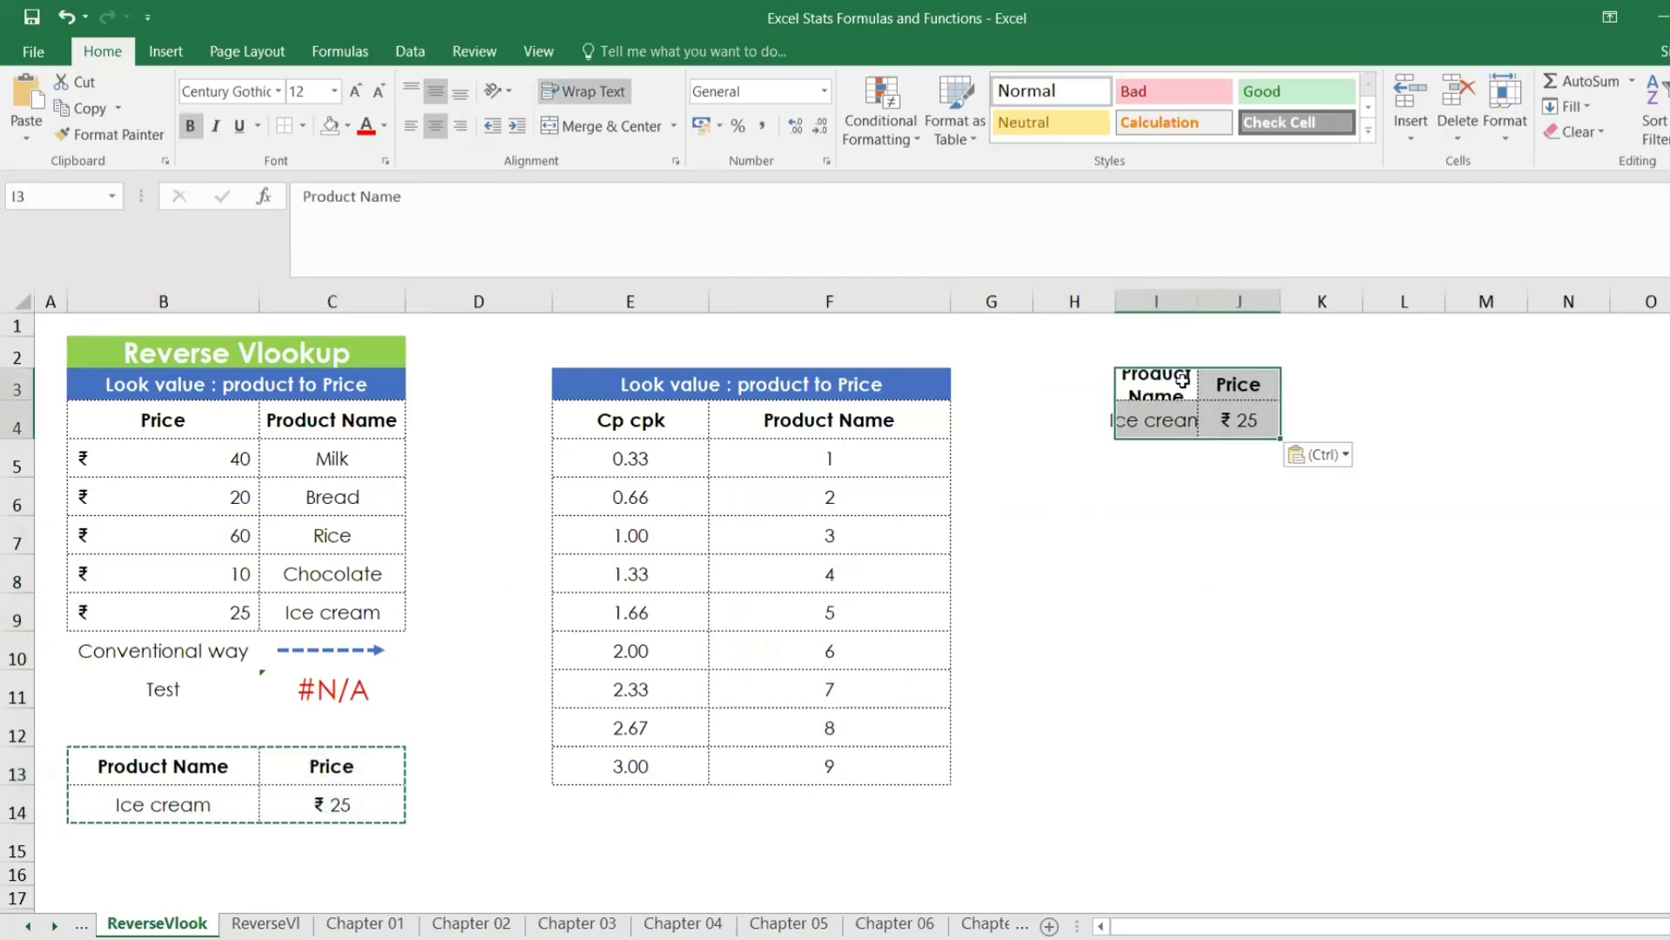
pyautogui.moveTo(1144, 383); pyautogui.dragTo(1243, 420)
pyautogui.press('Delete')
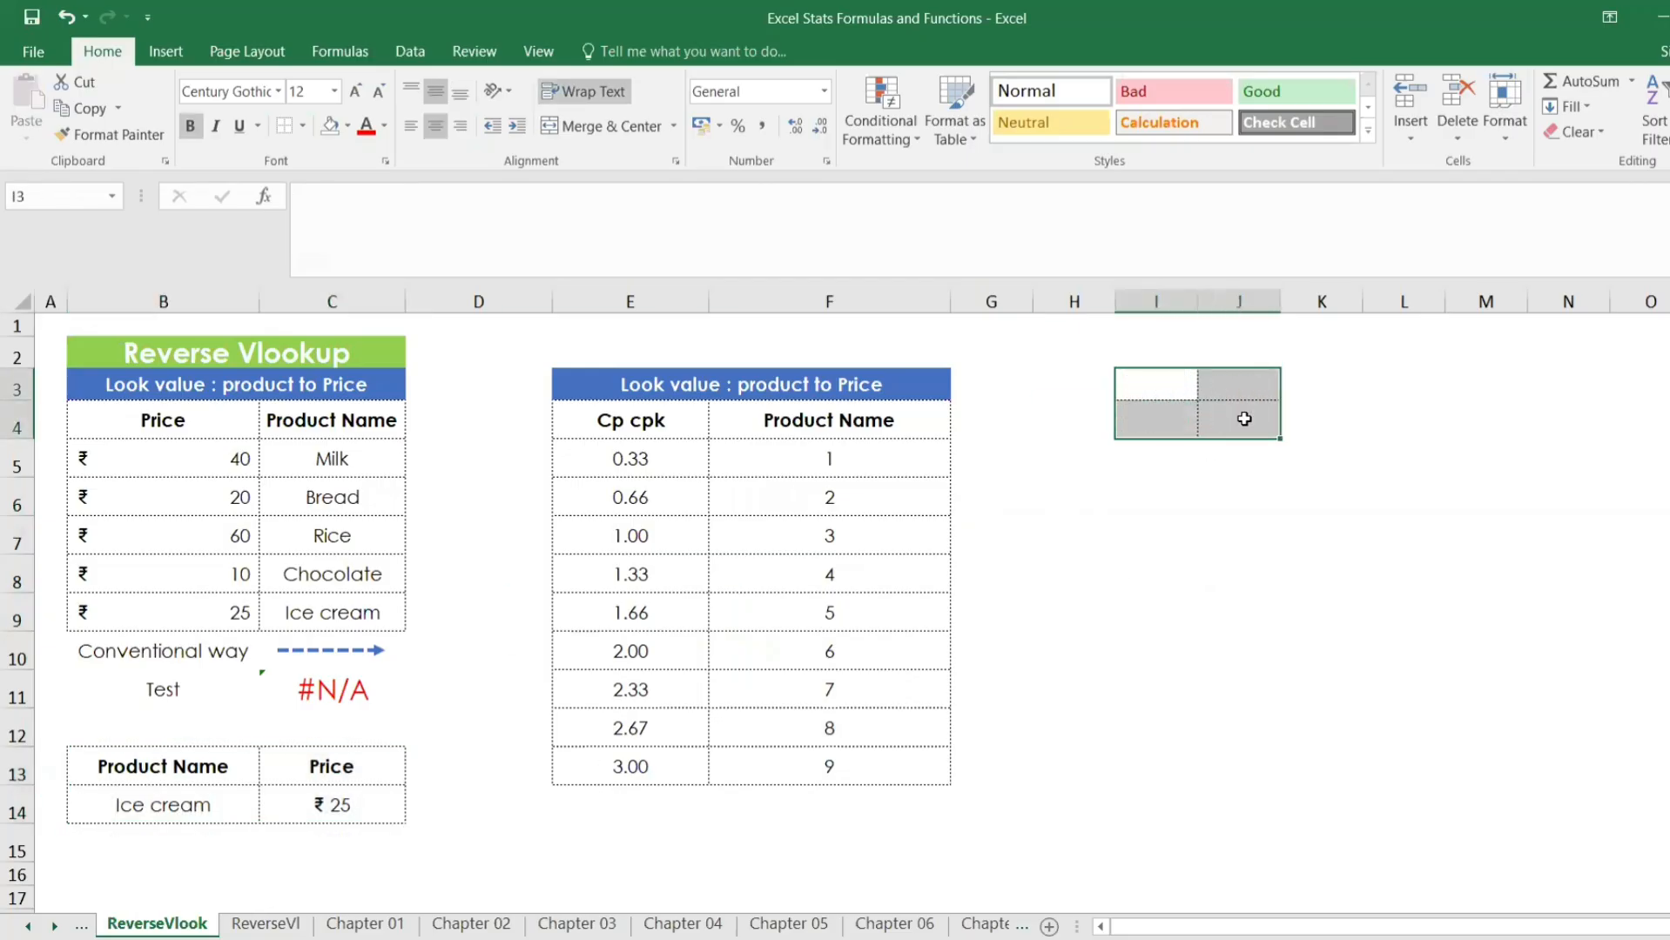
pyautogui.click(1128, 384)
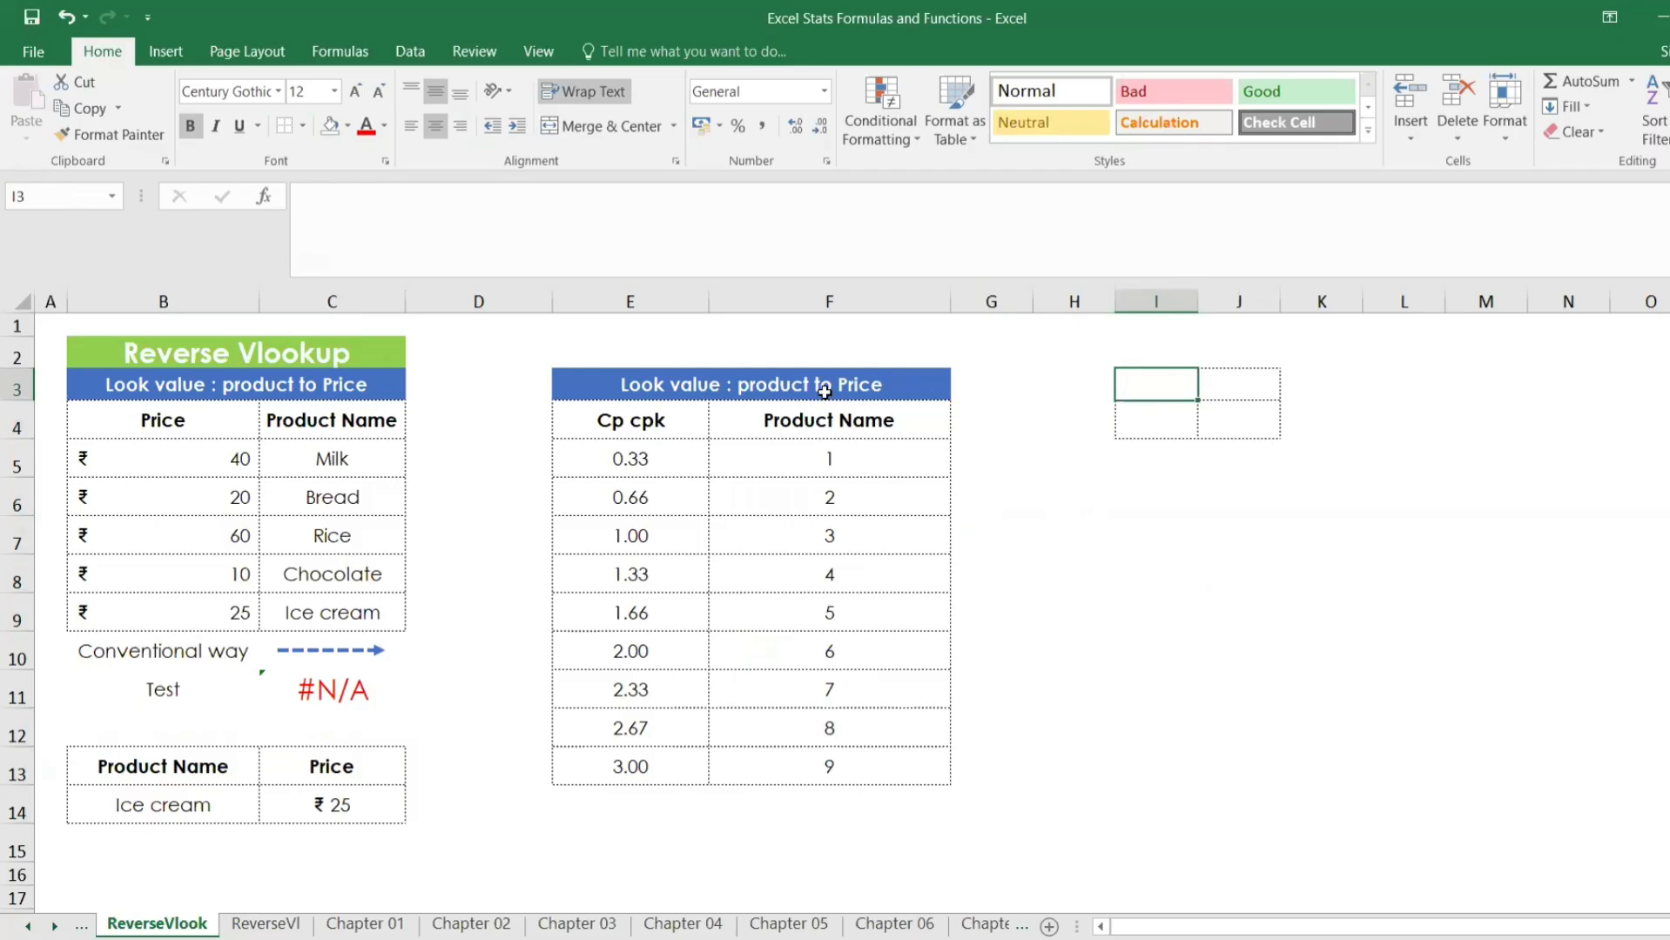
# Rename the Product Name header in F4 to "Sigma"
pyautogui.click(815, 423)
pyautogui.write('Sigma')
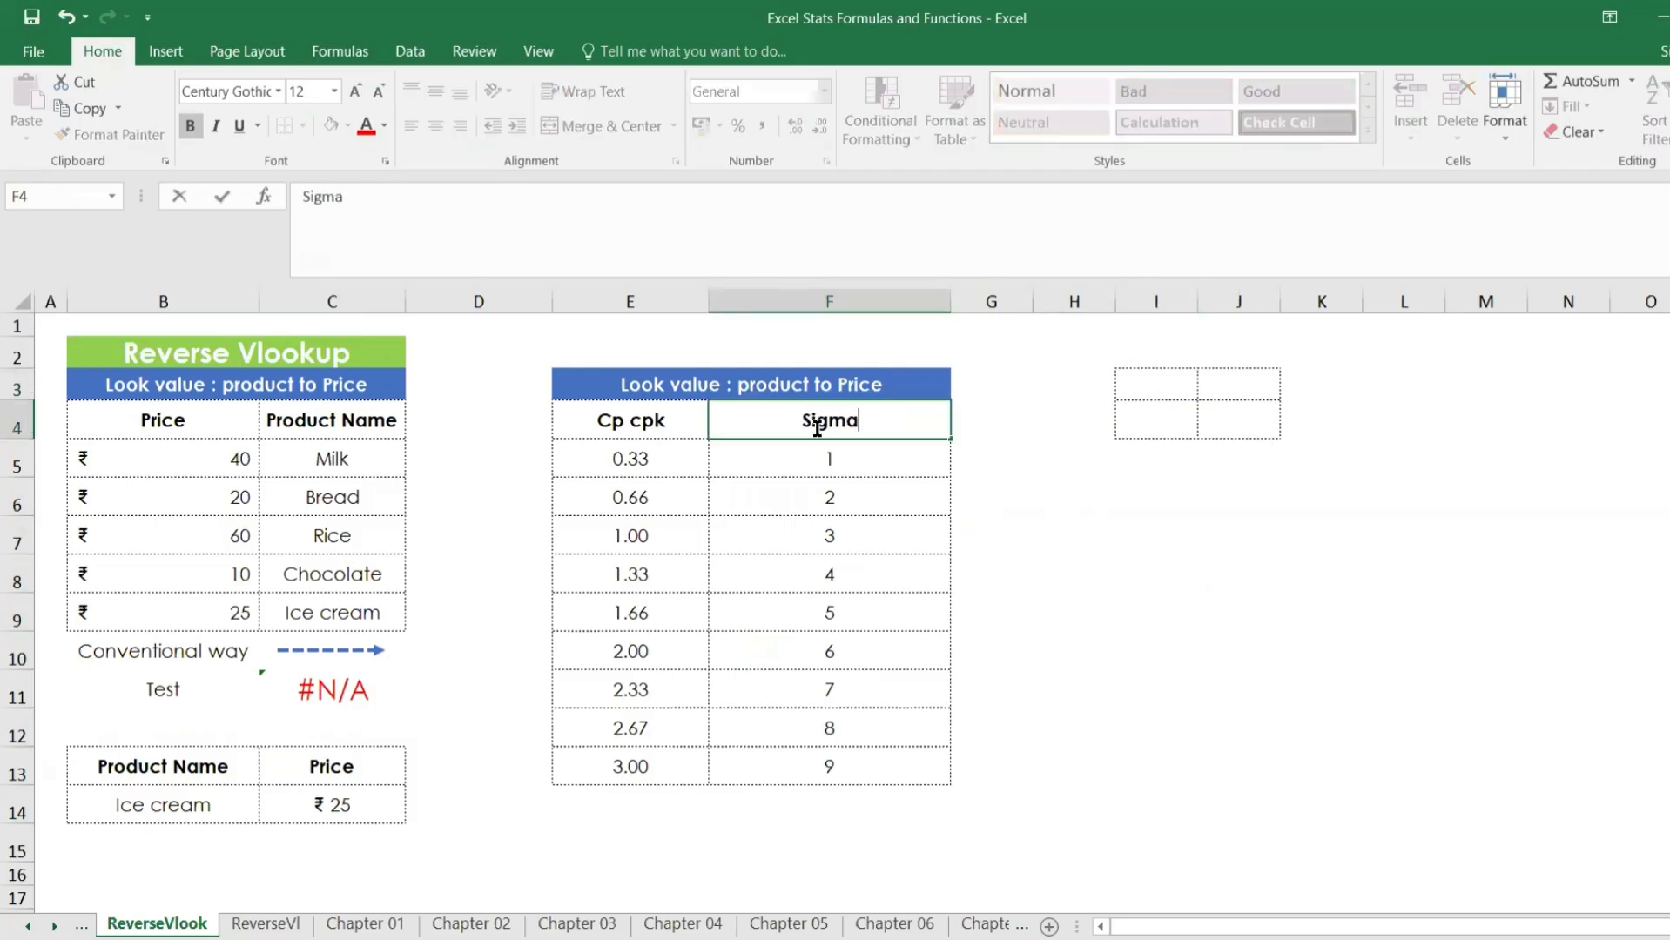
pyautogui.press('Return')
# Enter the header "Sigma" in I3 of the empty lookup block
pyautogui.click(1145, 386)
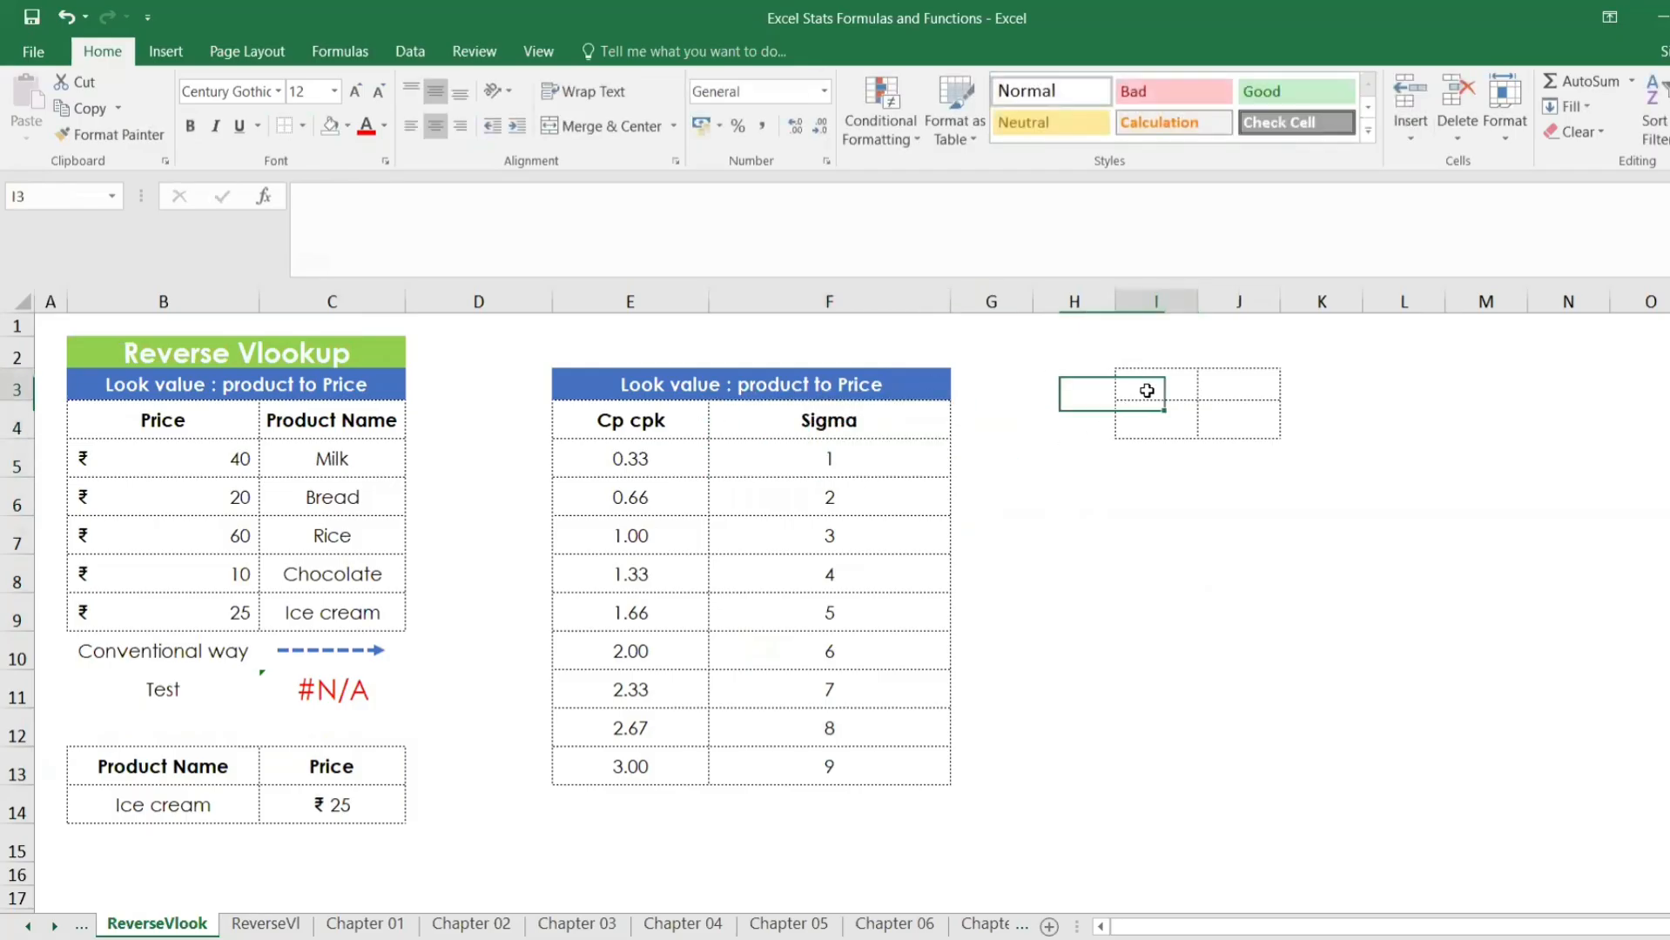
pyautogui.write('sigma')
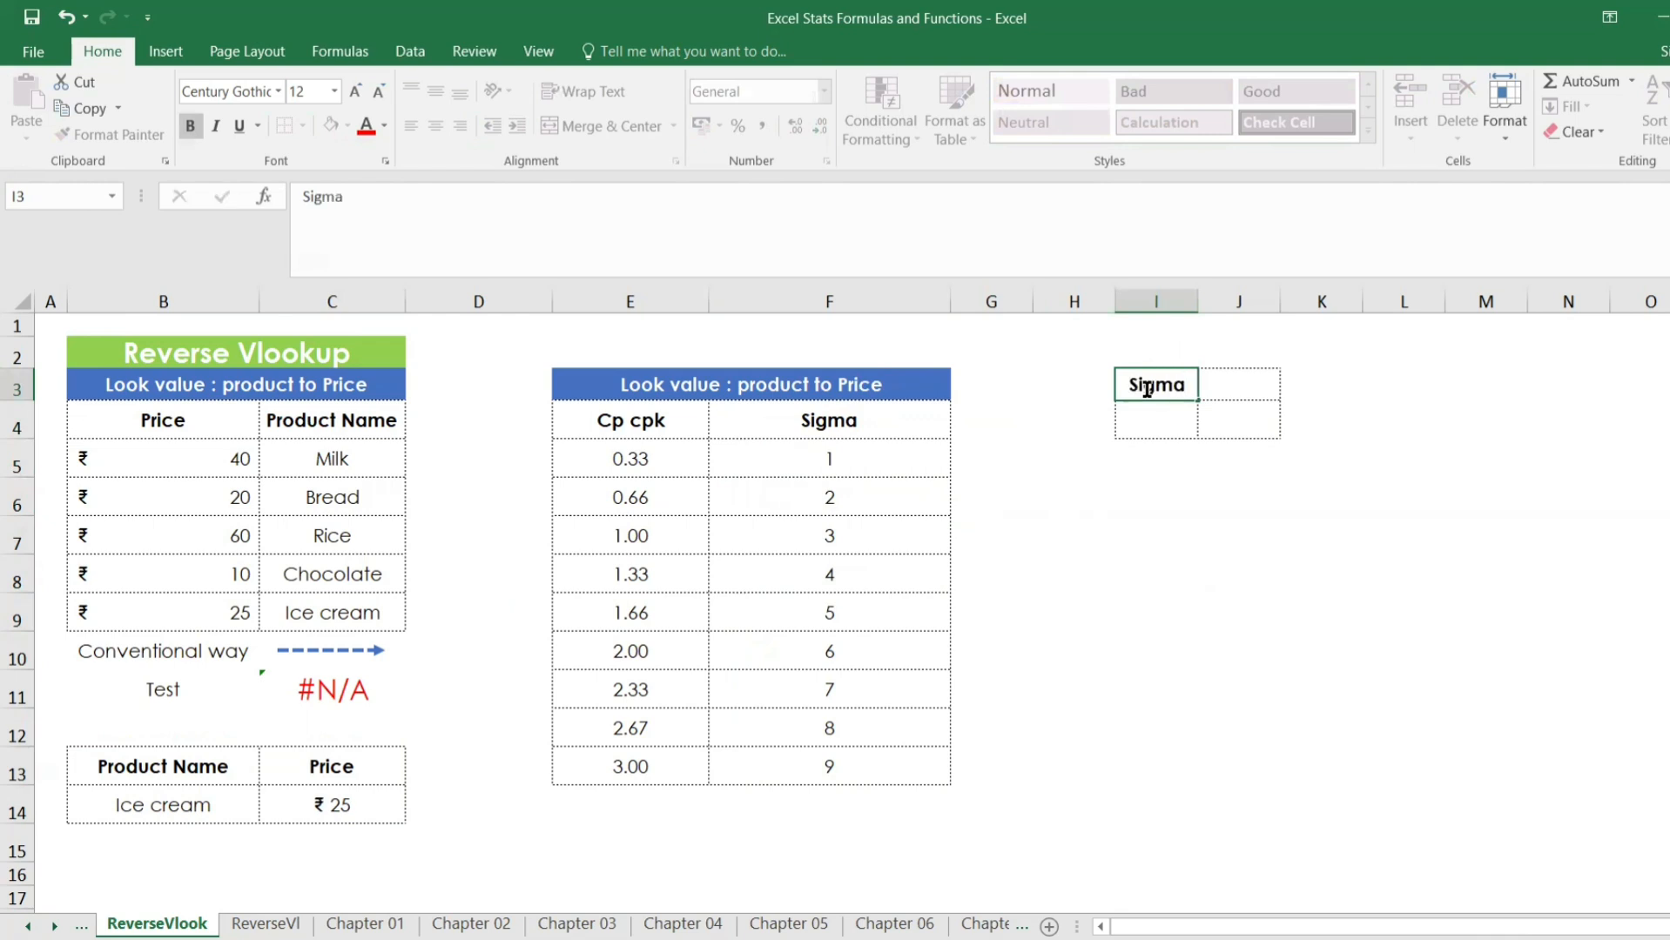
pyautogui.press('Return')
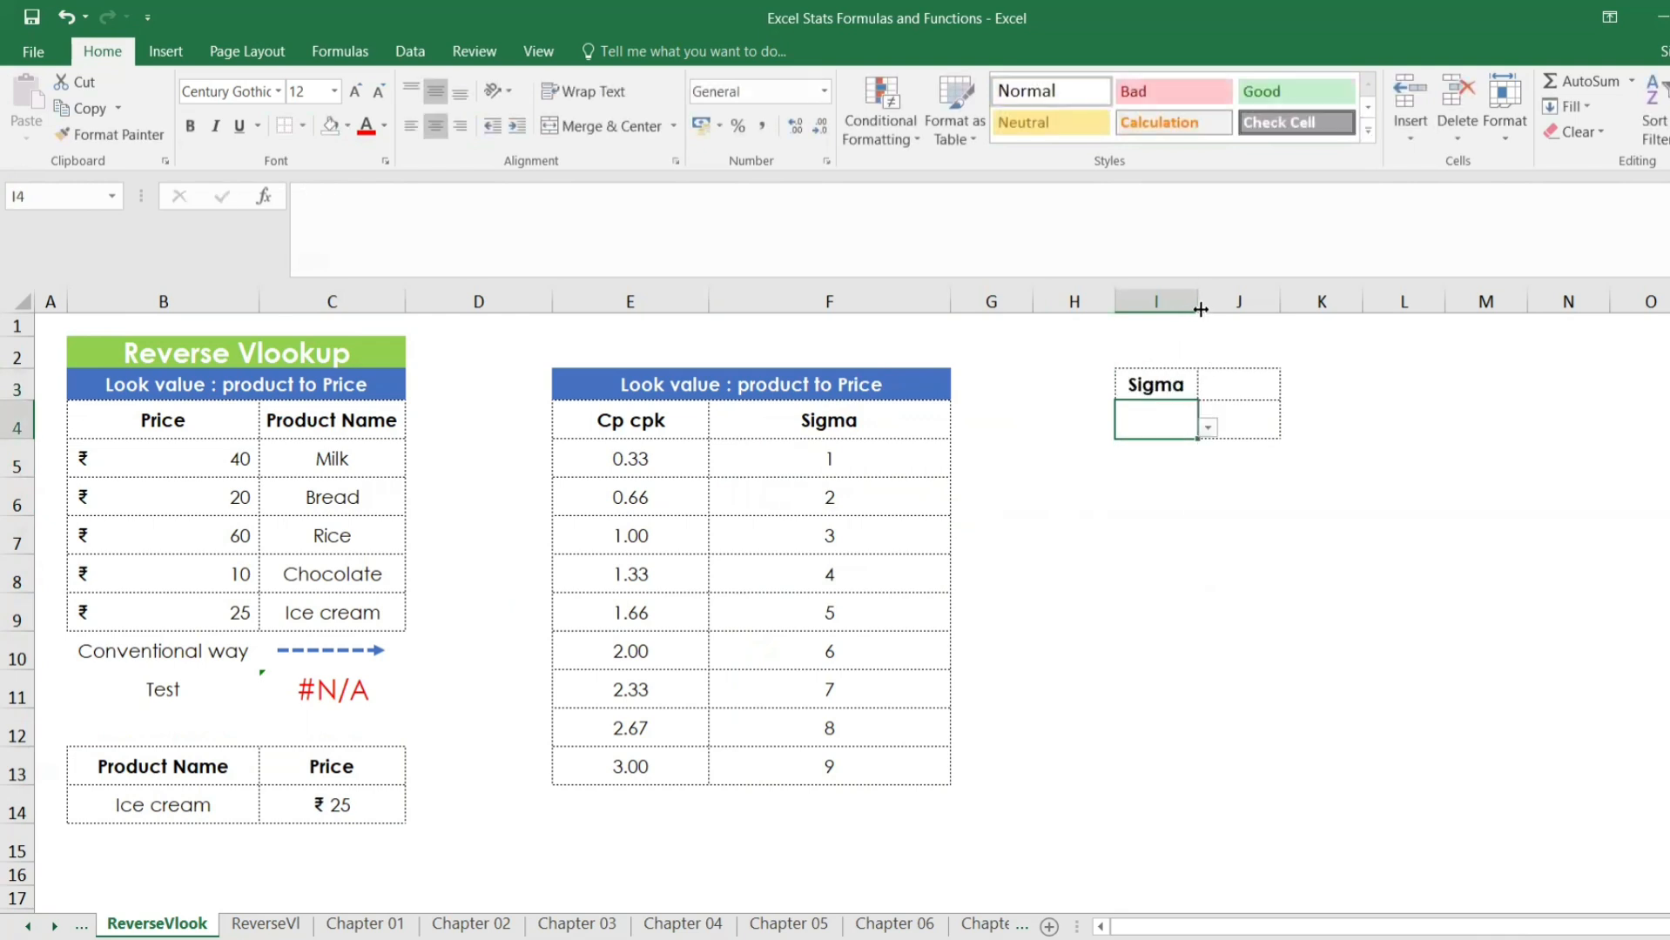
# Widen column I slightly and delete the empty column H so the lookup block moves one column closer to the table
pyautogui.moveTo(1187, 313); pyautogui.dragTo(1225, 314)
pyautogui.rightClick(1078, 304)
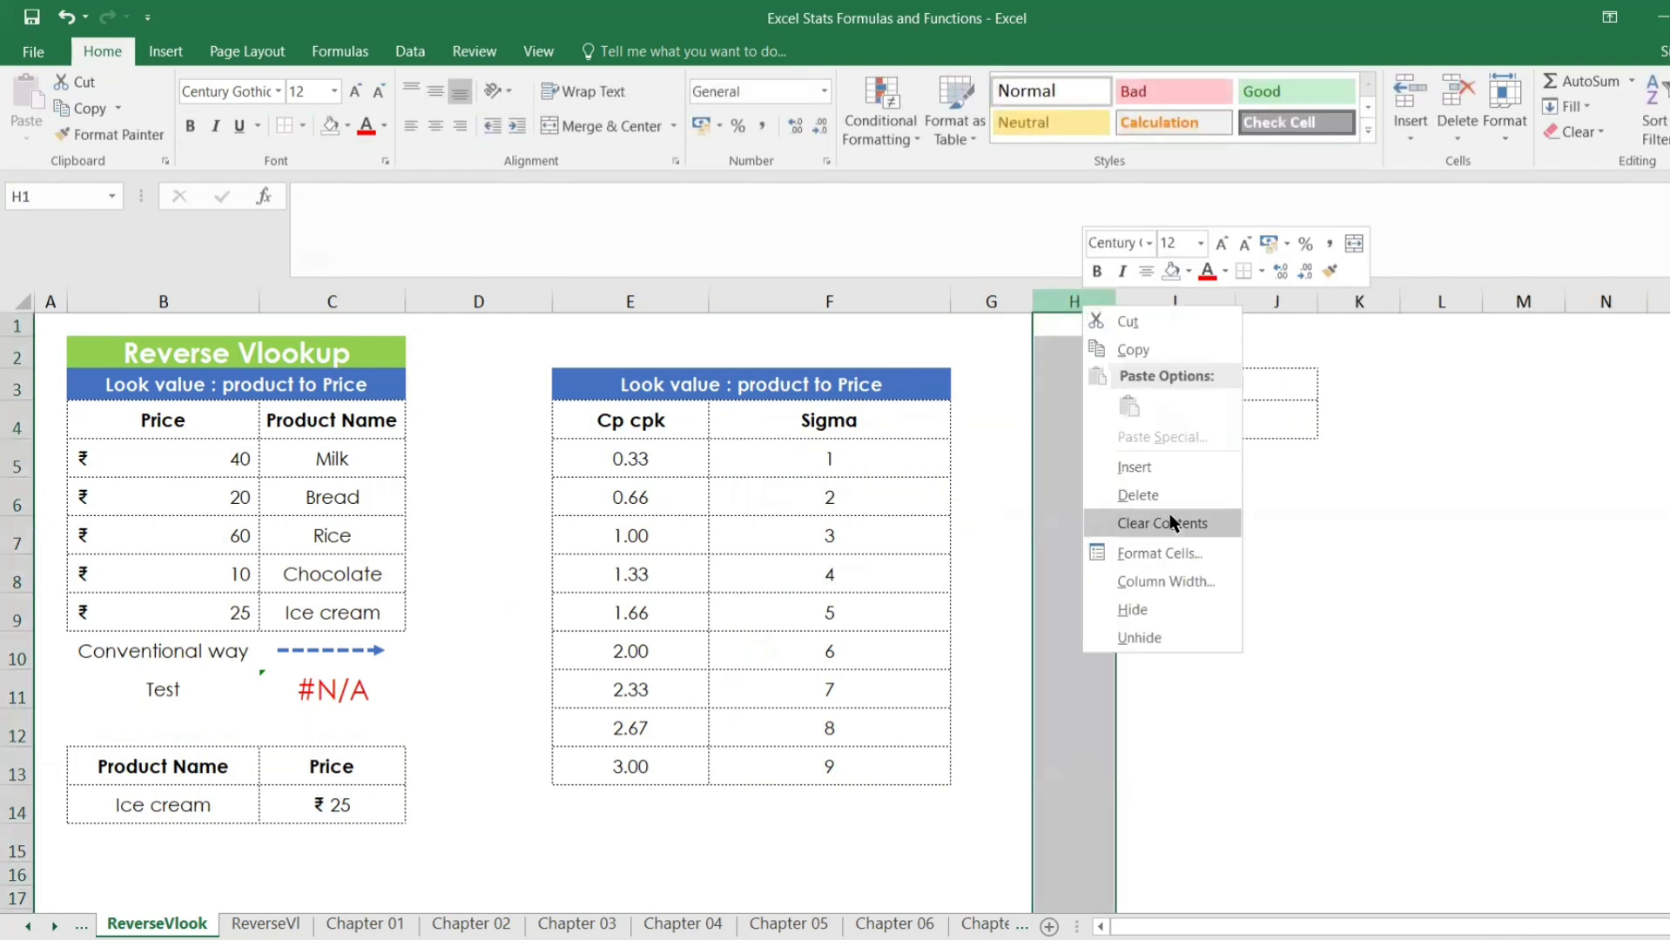
pyautogui.click(1138, 494)
# Enter the header "Cp cpk" in I3 beside Sigma and widen column I
pyautogui.click(1199, 392)
pyautogui.write('Cp cpk')
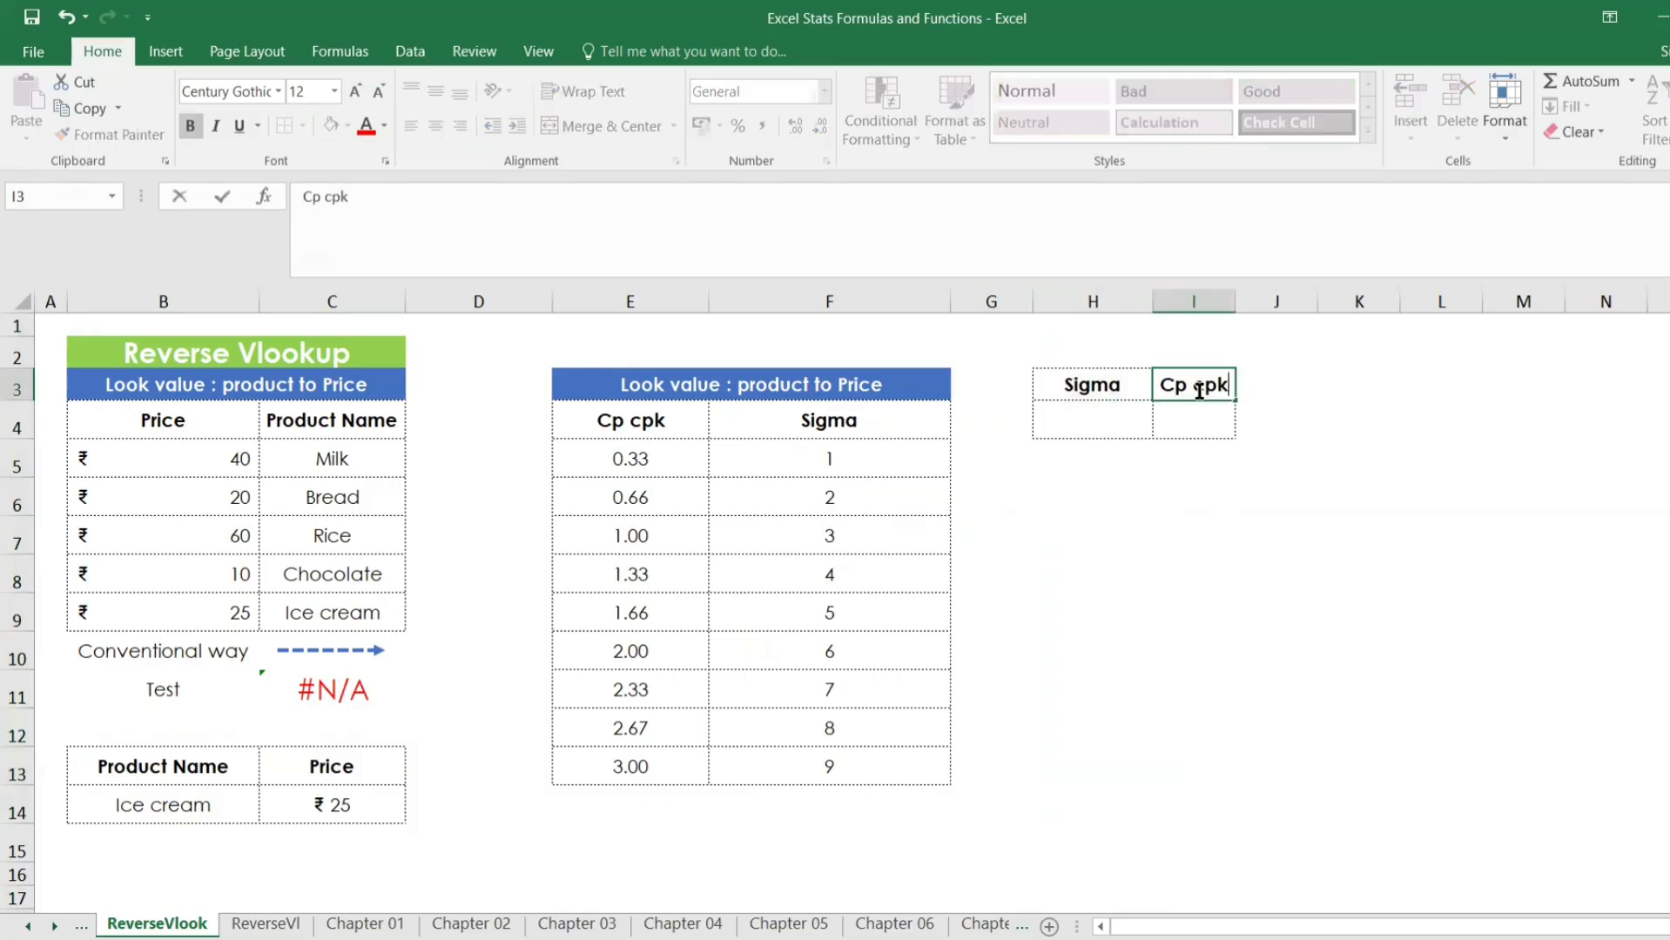
pyautogui.press('Return')
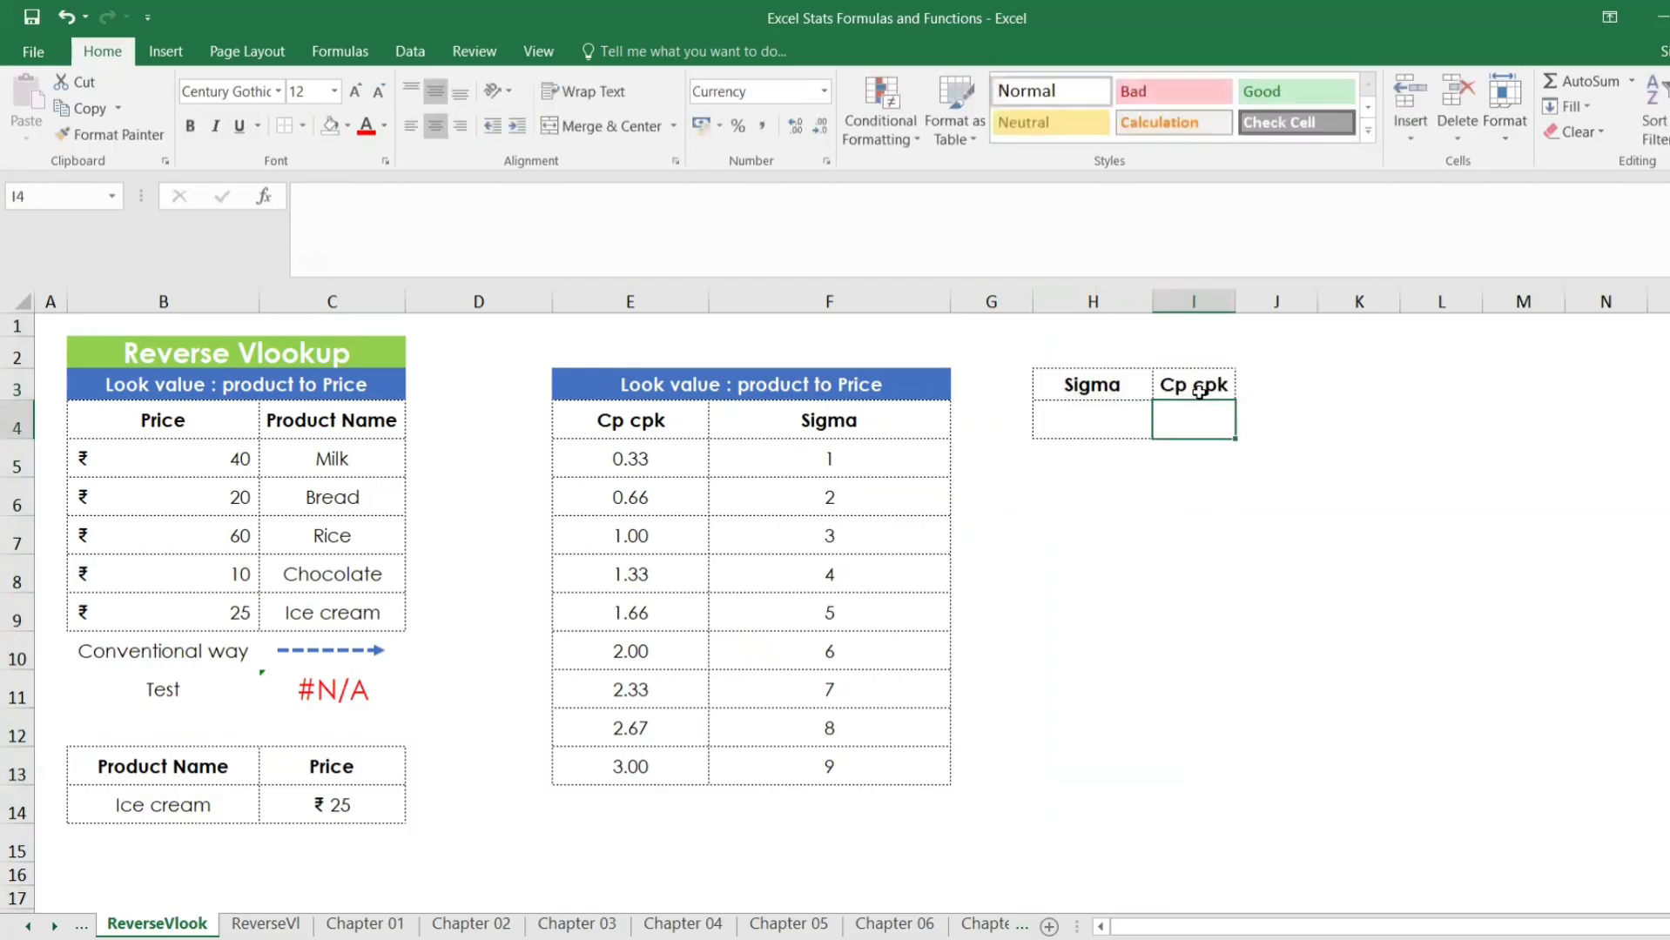
pyautogui.moveTo(1236, 312); pyautogui.dragTo(1291, 312)
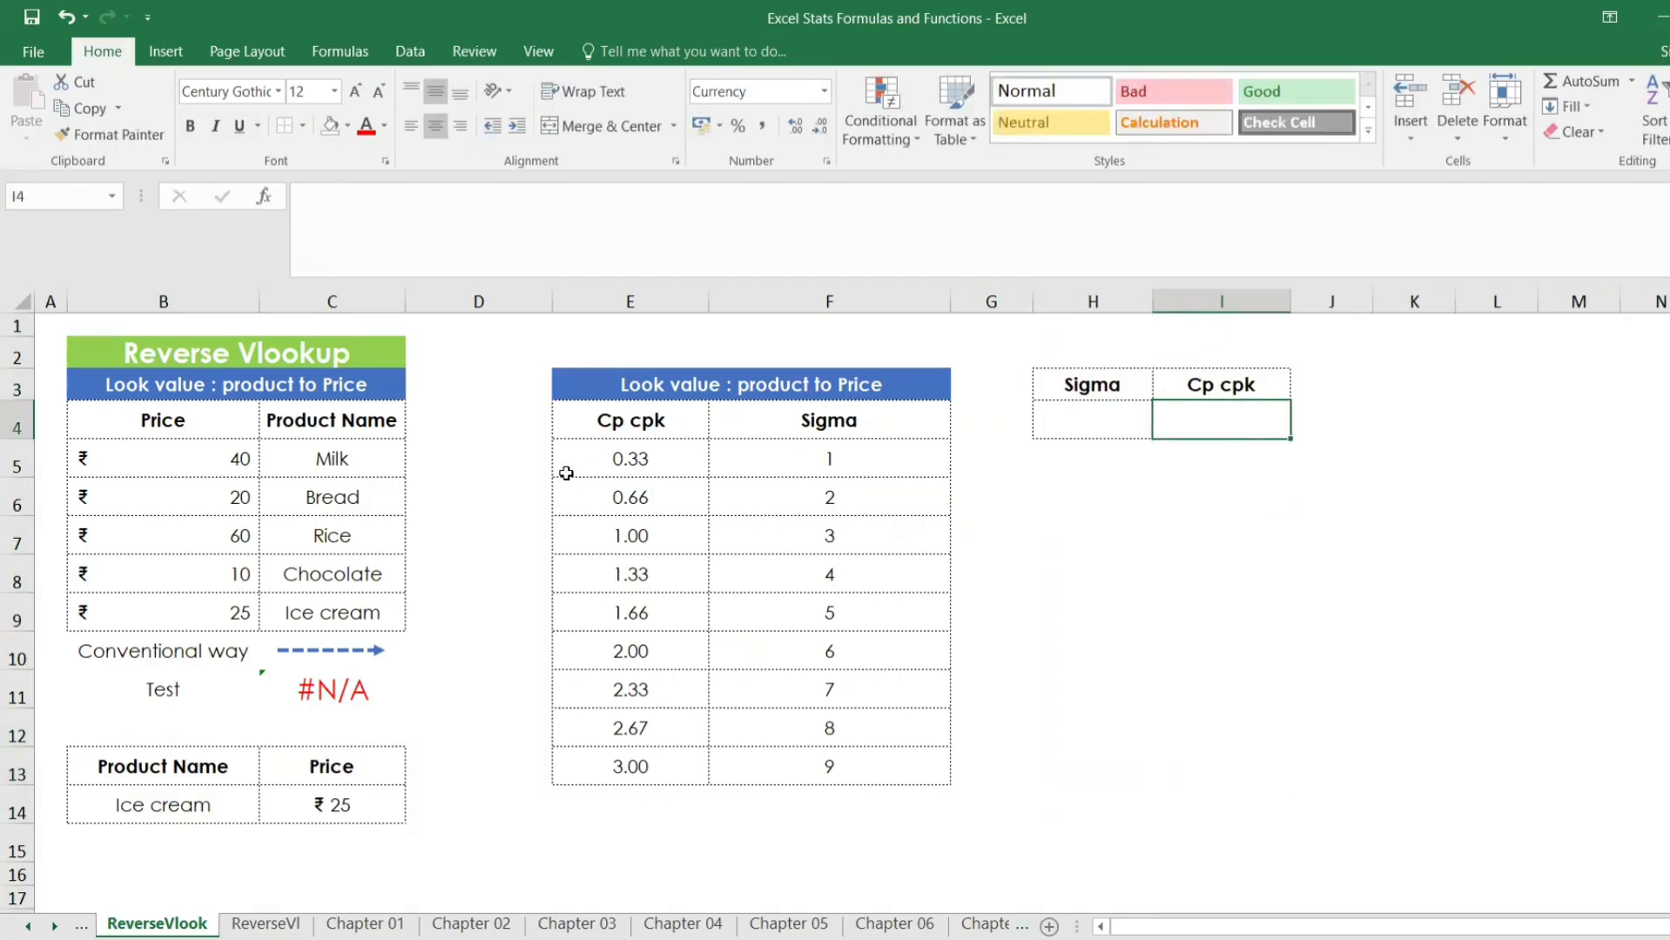
pyautogui.click(666, 457)
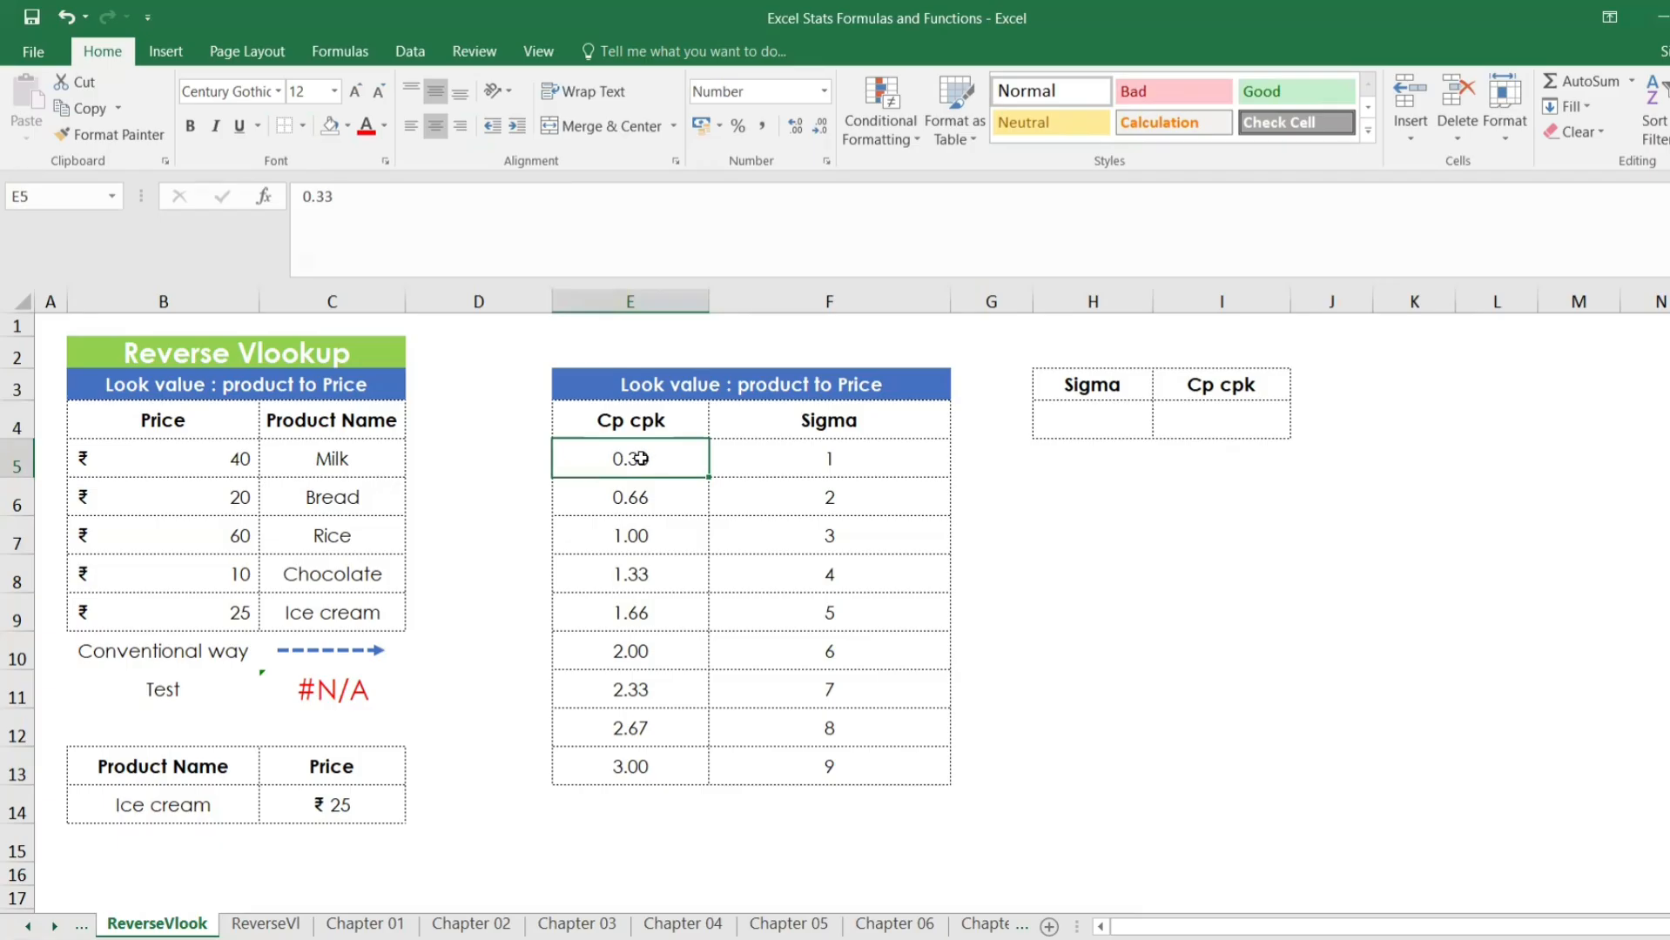
pyautogui.click(325, 650)
pyautogui.moveTo(325, 650)
pyautogui.mouseDown()
pyautogui.moveTo(554, 538)
pyautogui.moveTo(396, 636)
pyautogui.moveTo(327, 654)
pyautogui.mouseUp()
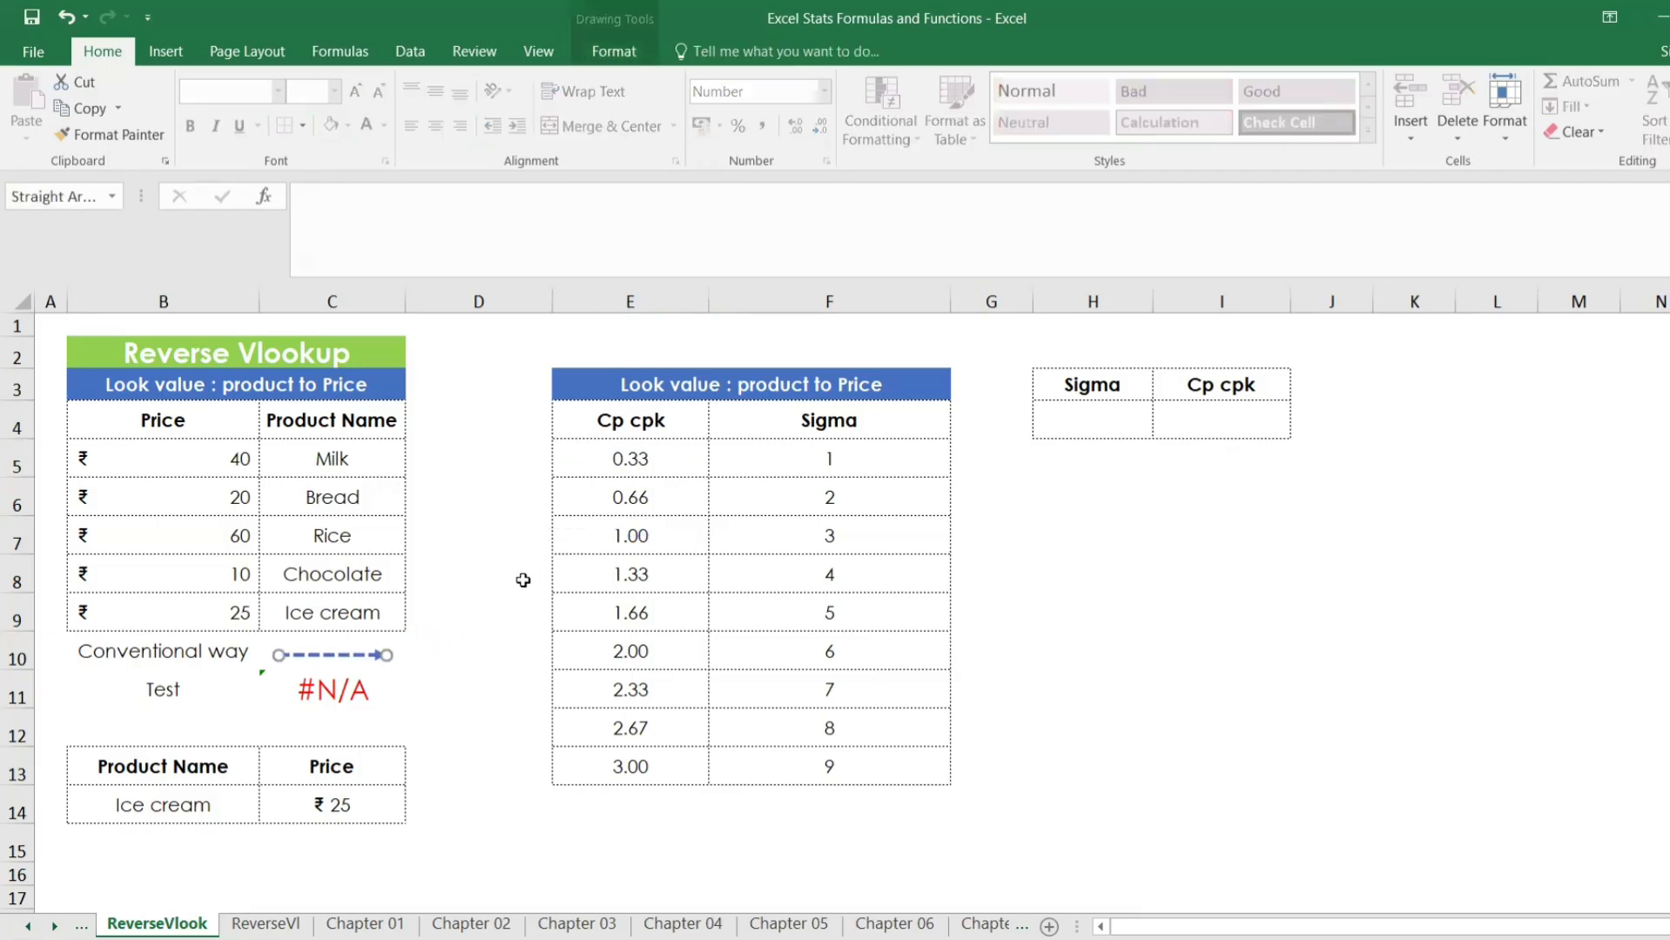
pyautogui.click(811, 458)
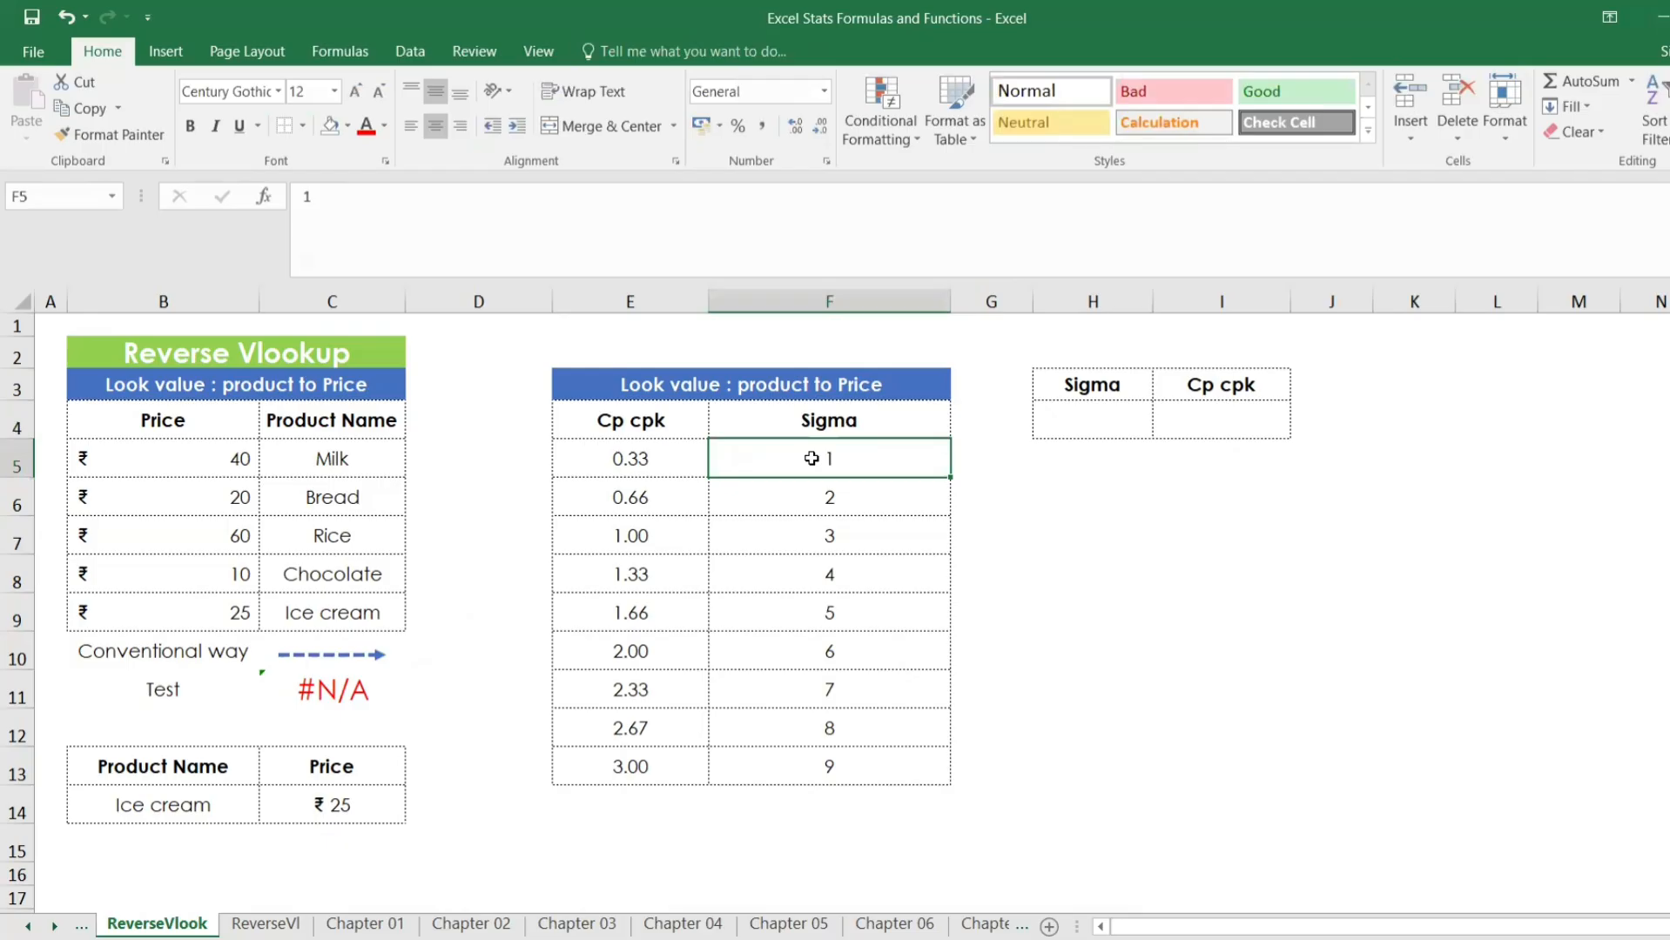
pyautogui.click(612, 458)
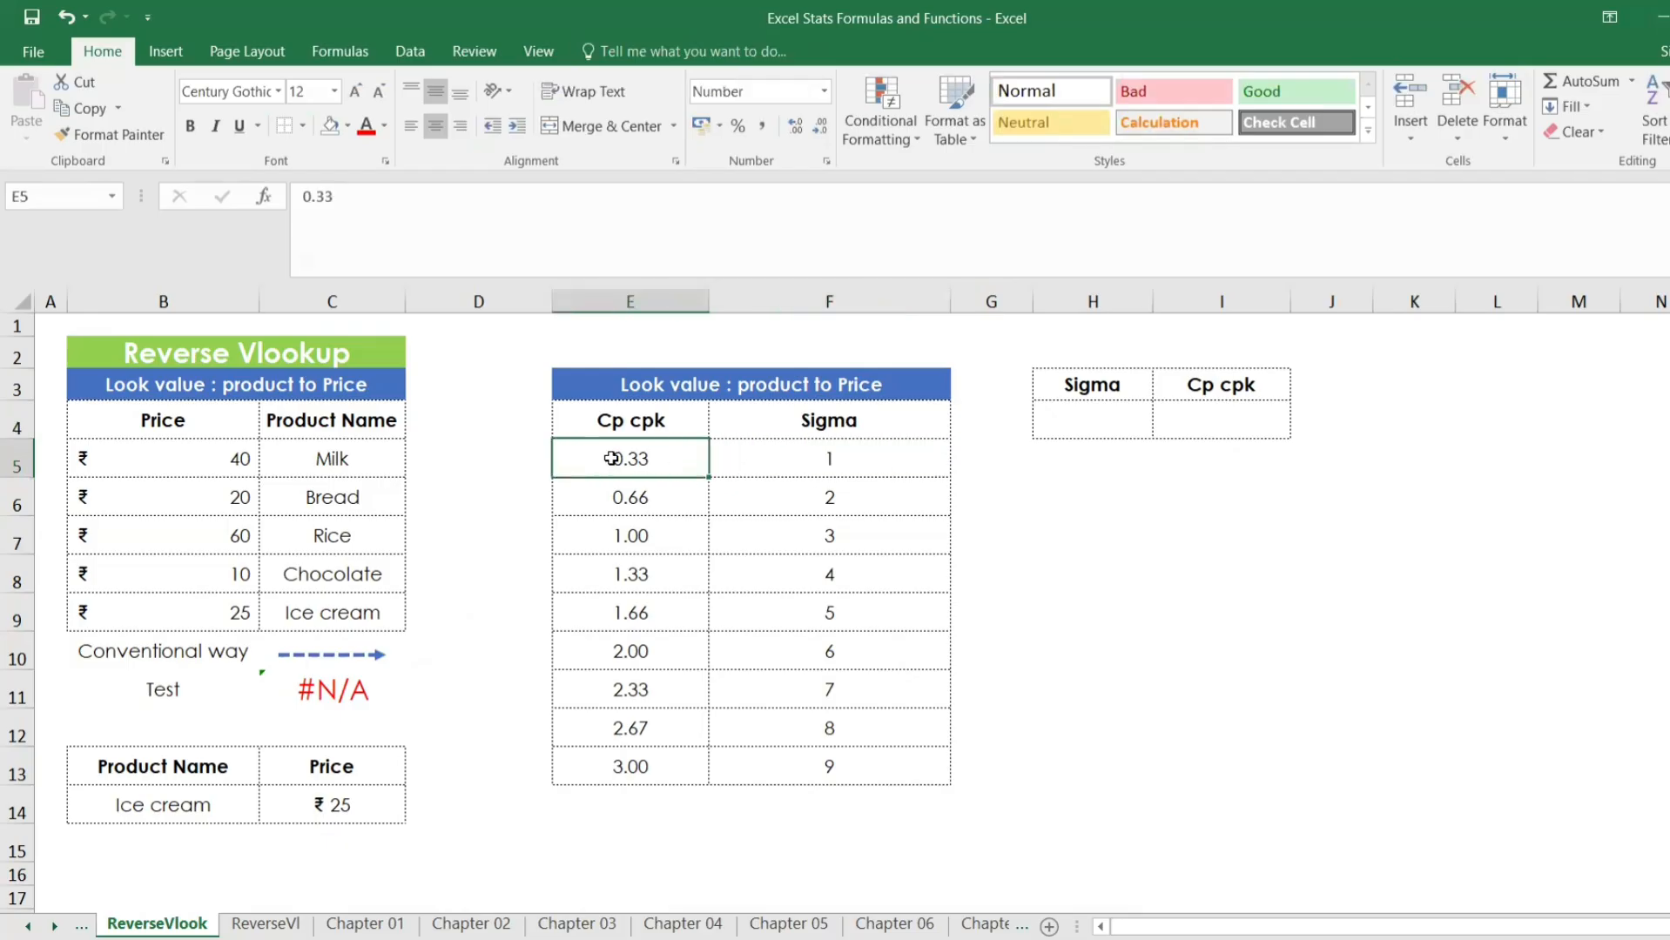
# Change the second table's title in E3 to "Look value : Cp cpk to sigma"
pyautogui.click(774, 391)
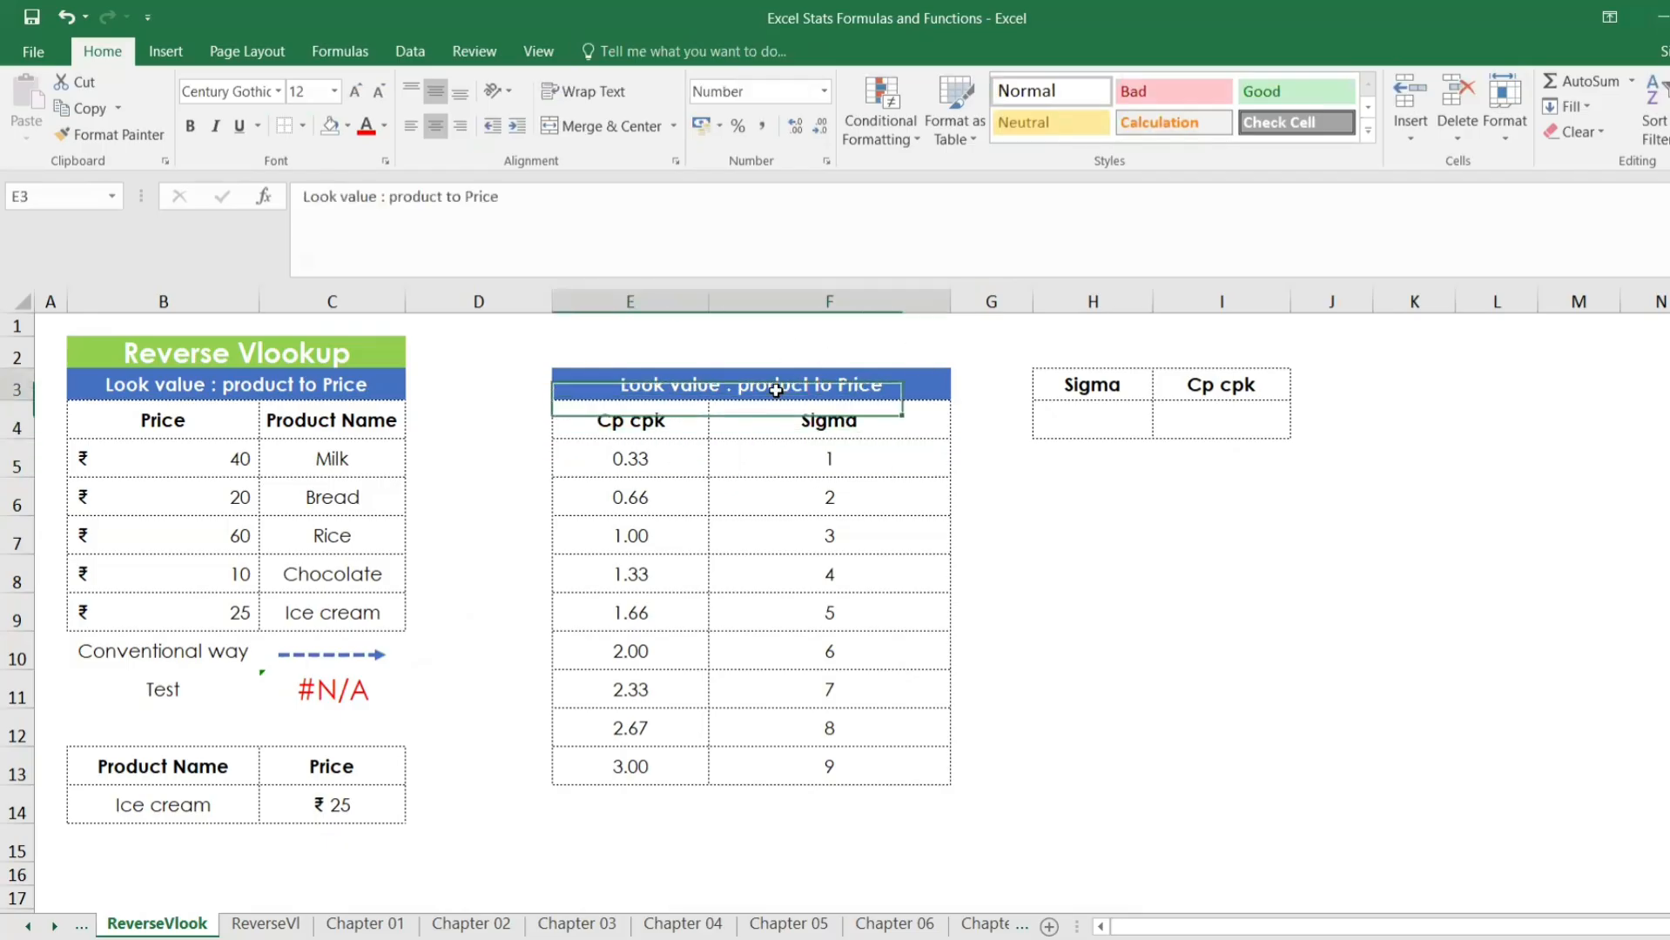
pyautogui.moveTo(494, 210); pyautogui.dragTo(384, 199)
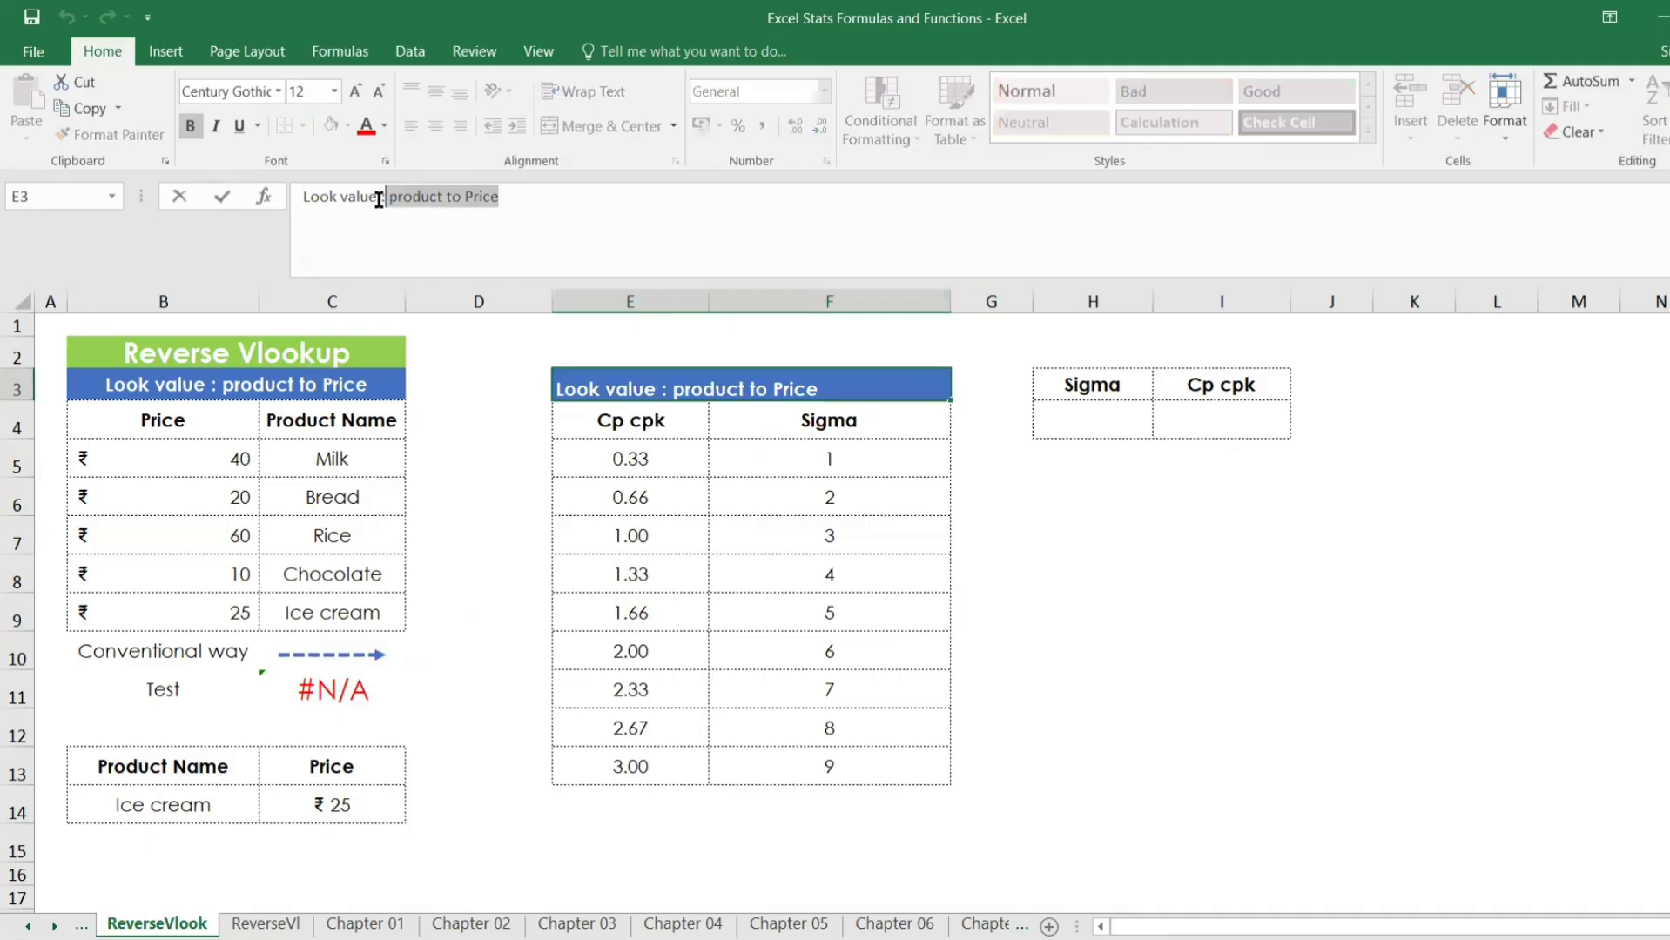
pyautogui.write('NC')
pyautogui.press('BackSpace')
pyautogui.press('BackSpace')
pyautogui.write('Cp')
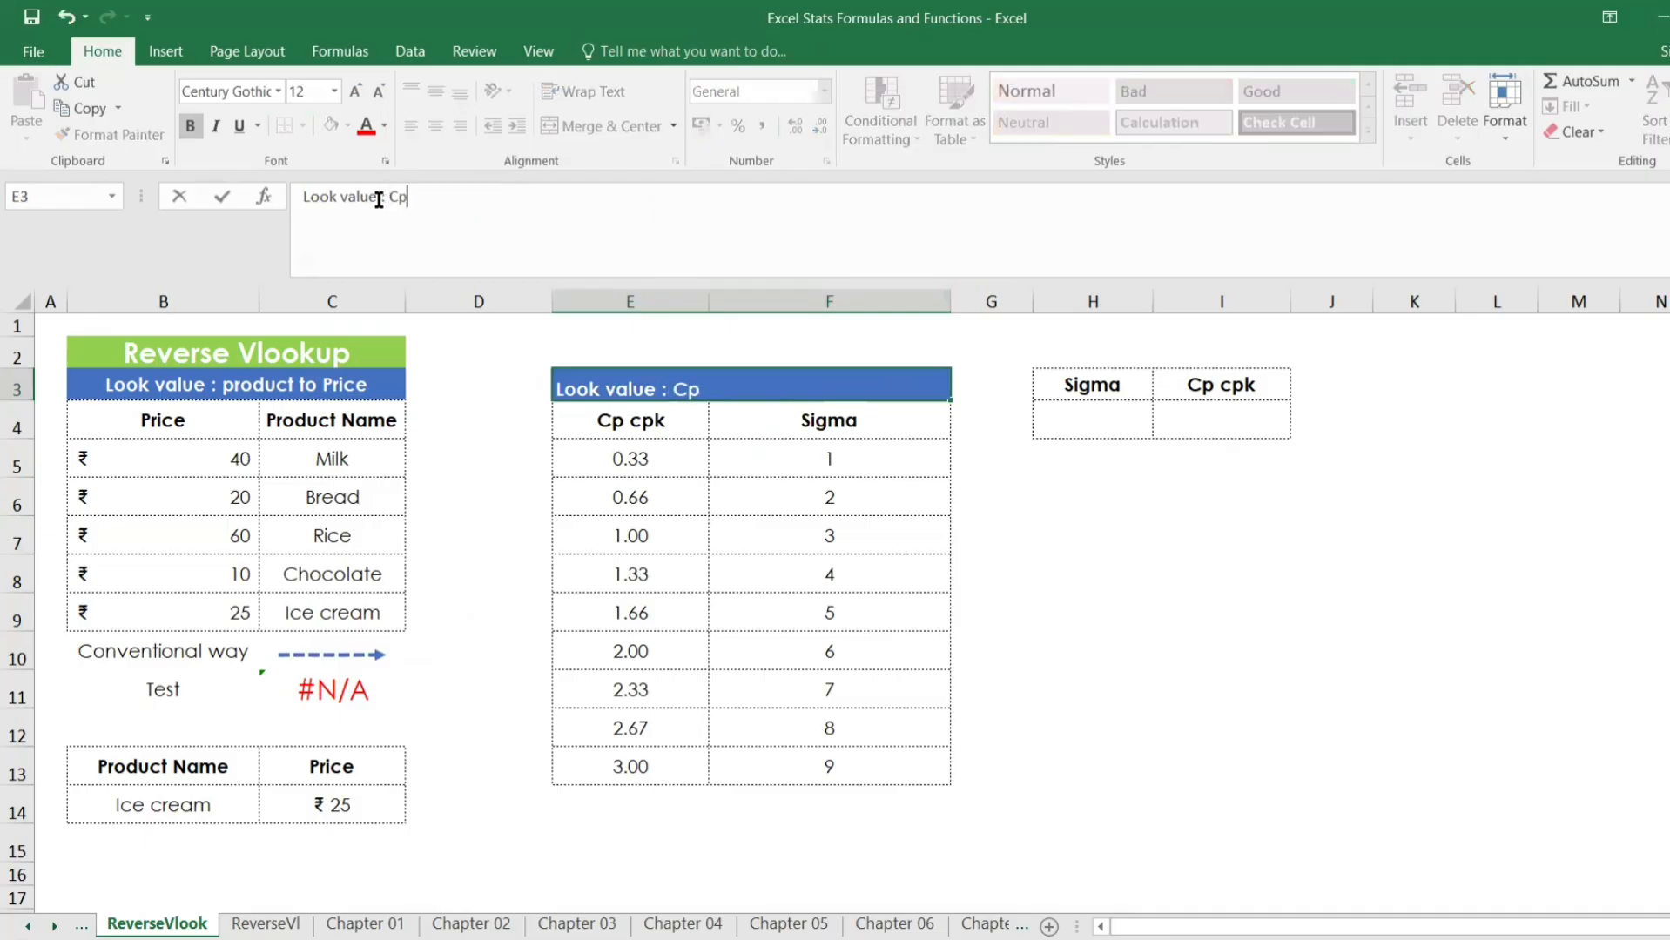
pyautogui.write(' cpk to si')
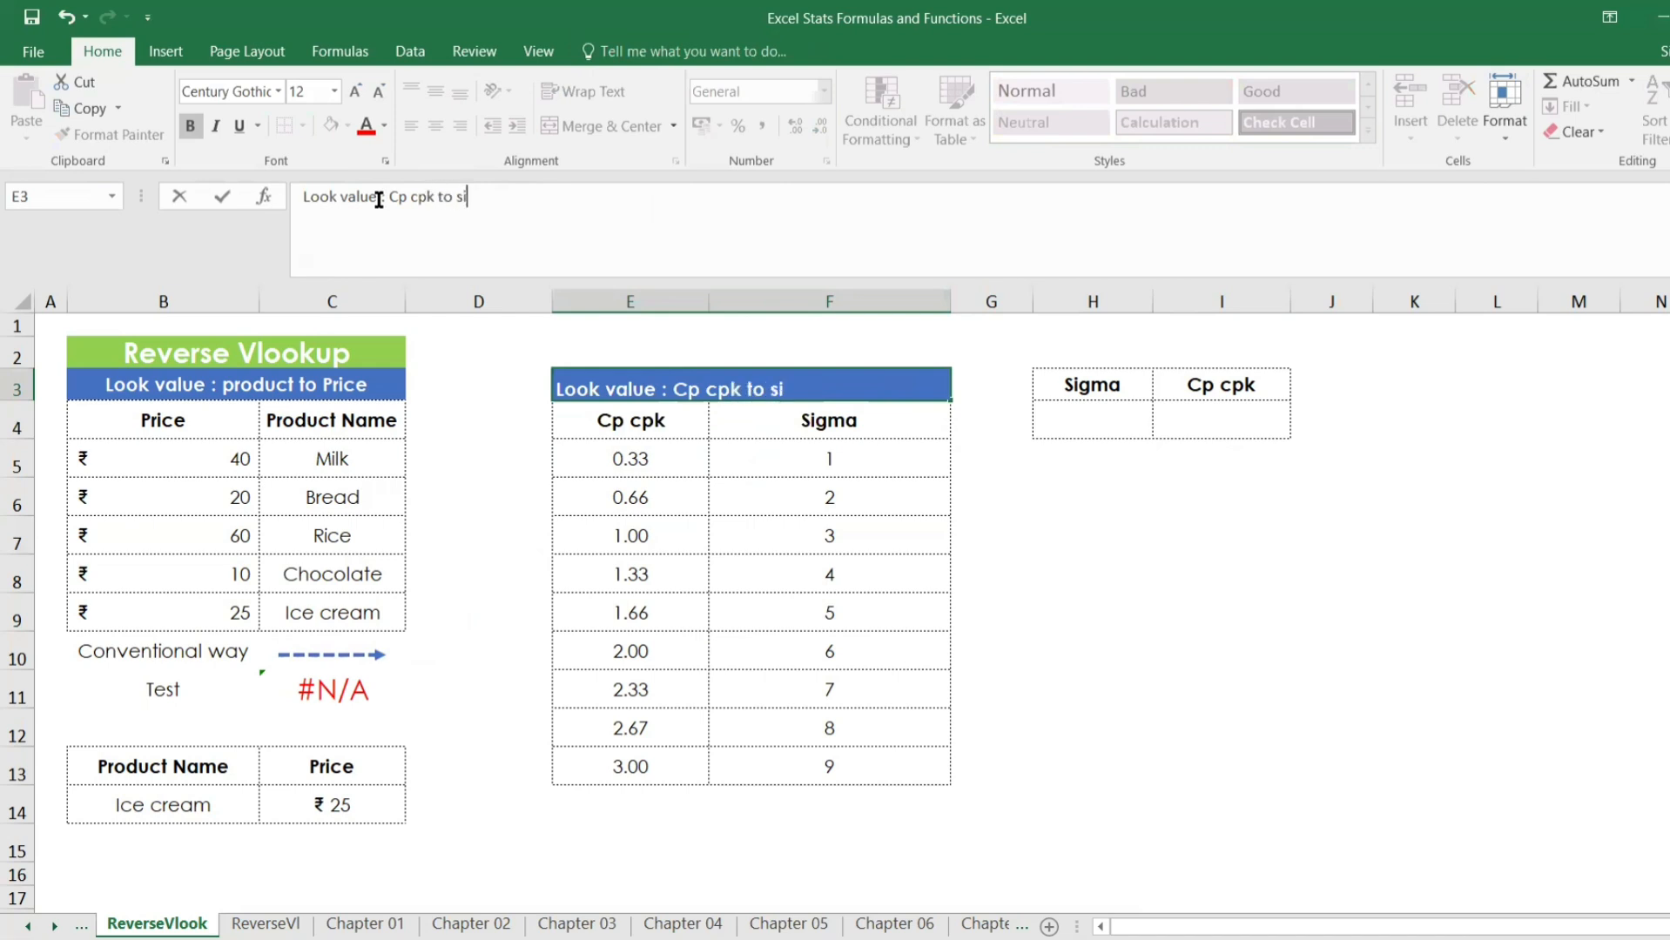
pyautogui.write('gma')
pyautogui.press('Return')
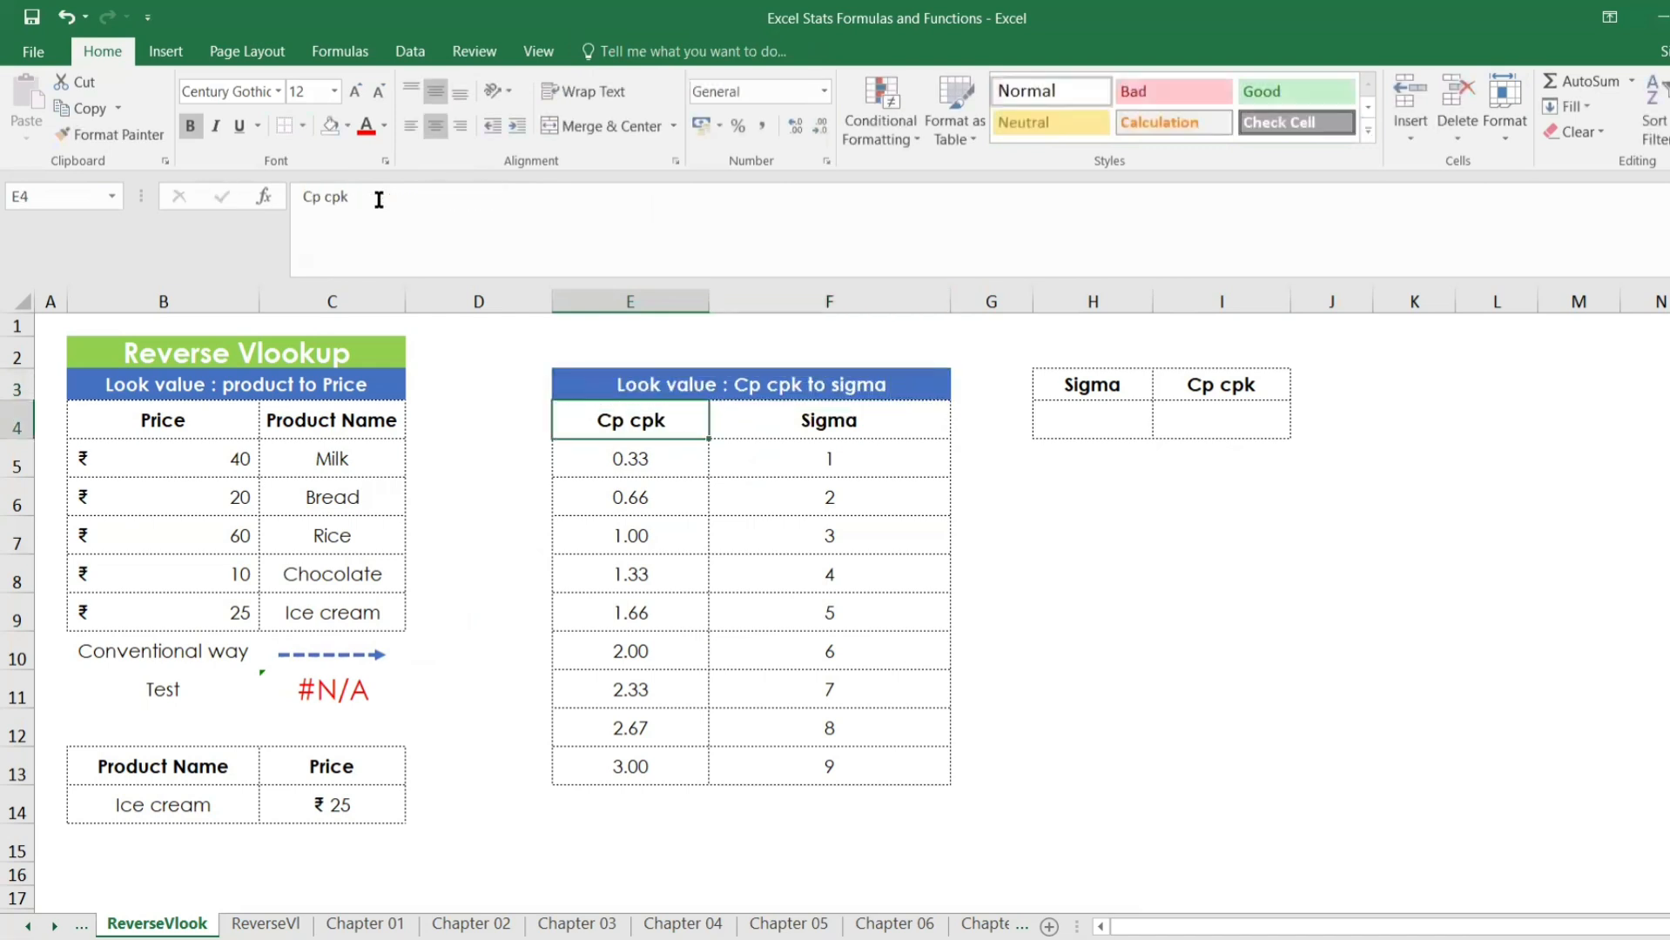
# Enter the conventional lookup formula =VLOOKUP(H5,E5:F13,2,0) in H6
pyautogui.click(1077, 466)
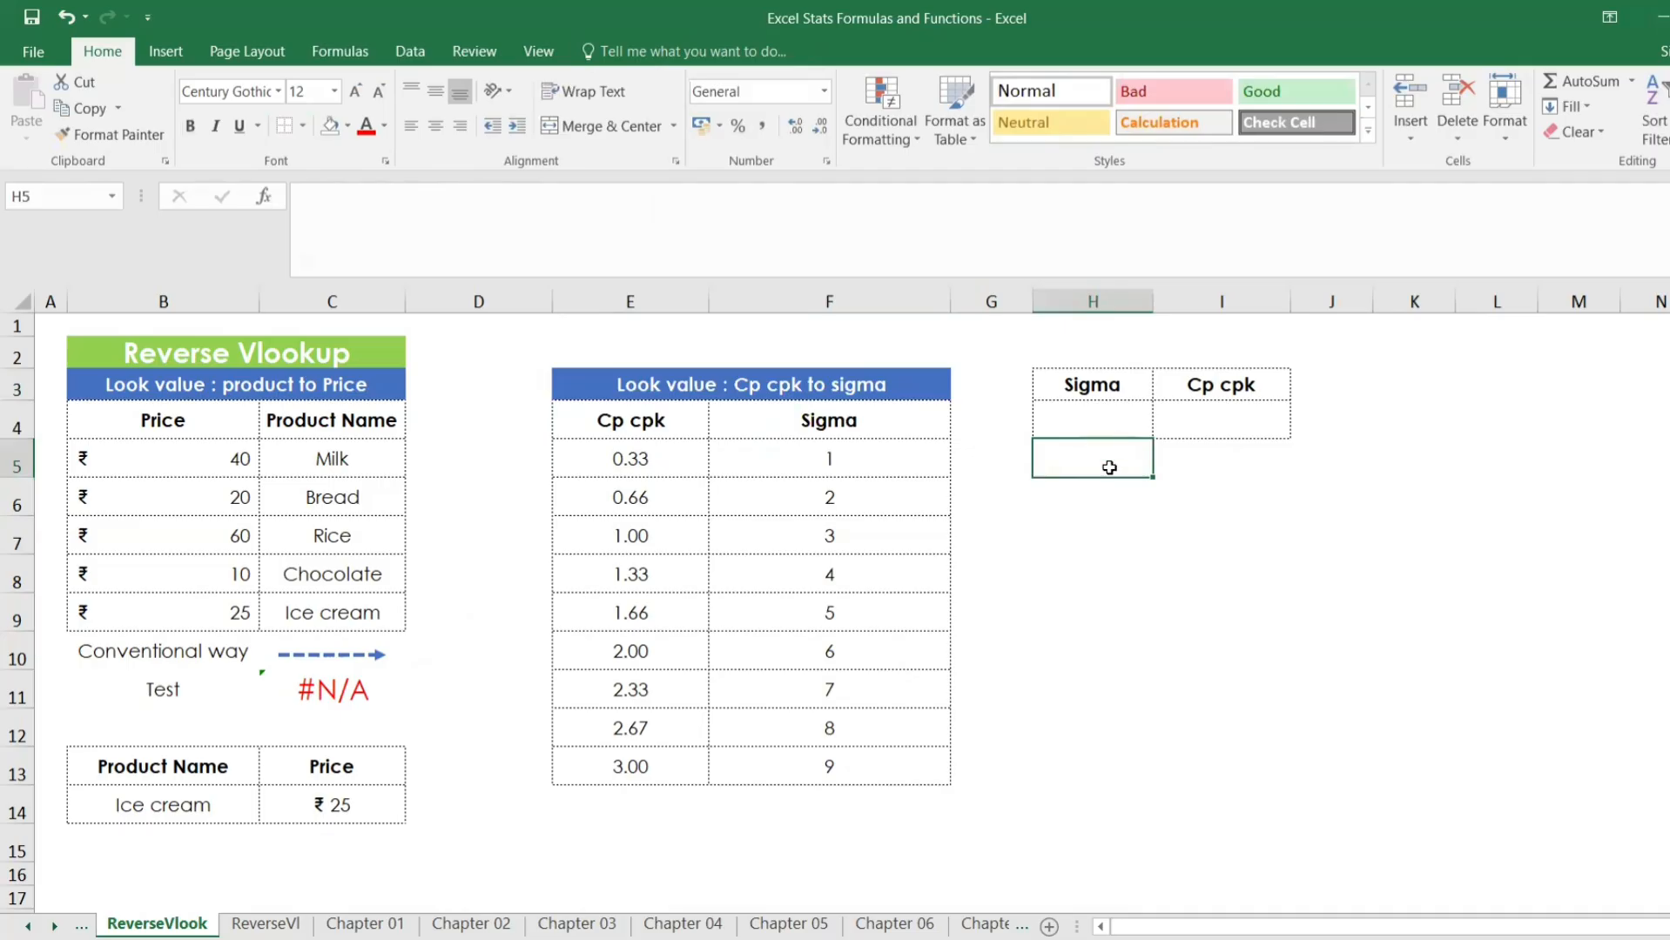
pyautogui.click(1094, 507)
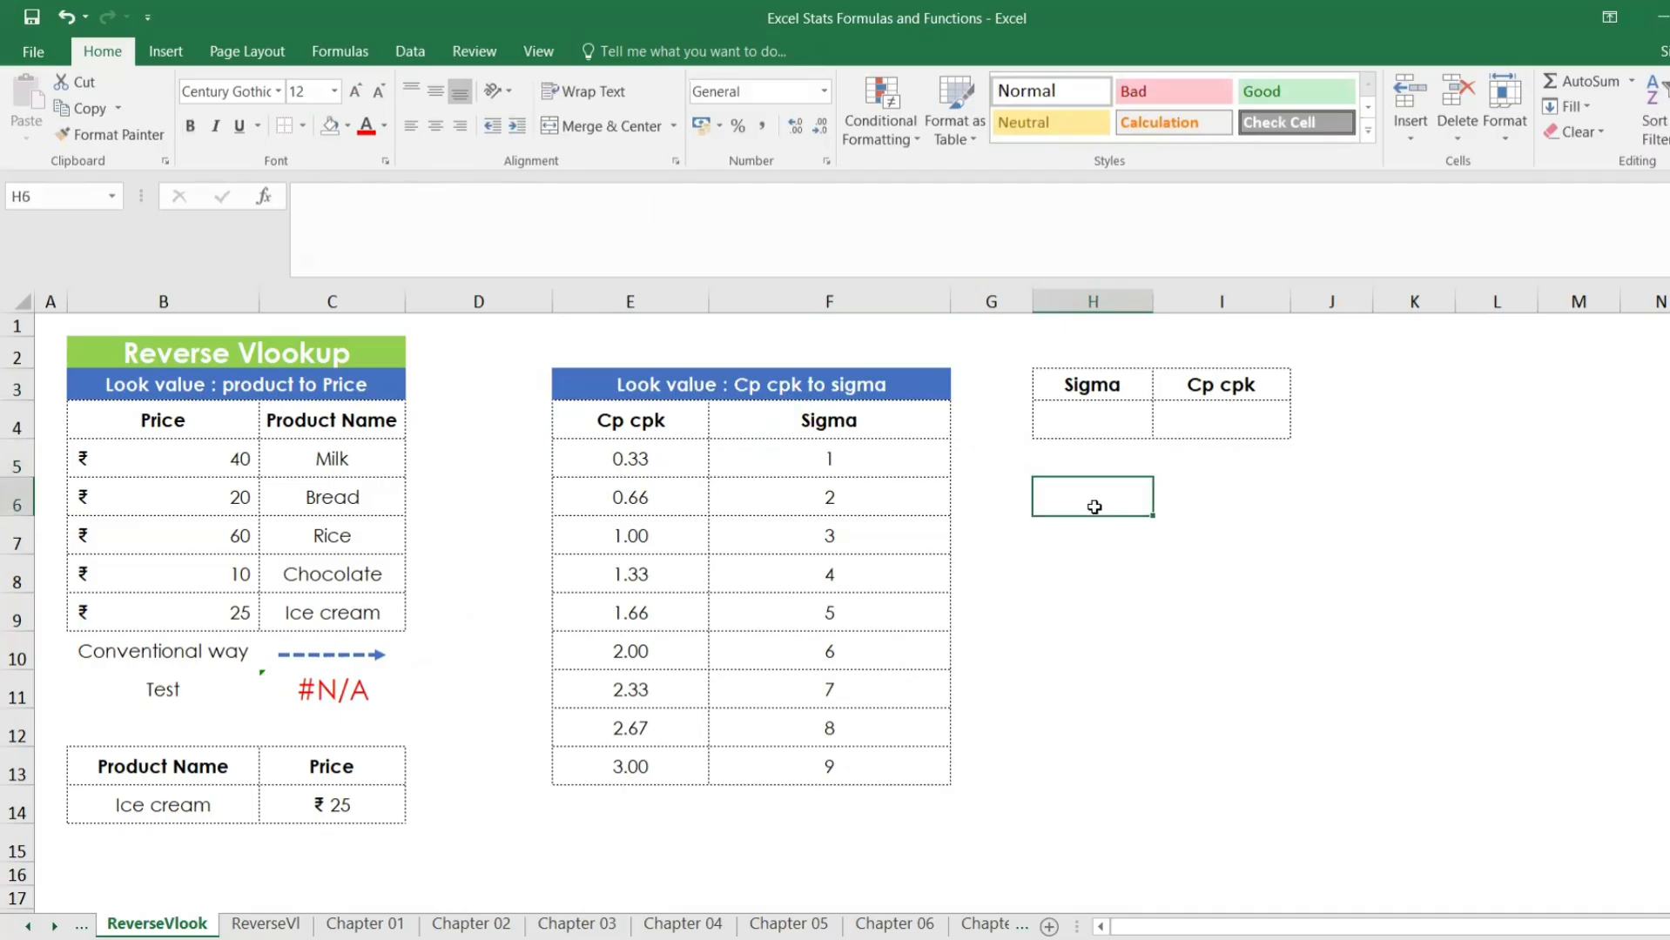
pyautogui.write('=conv')
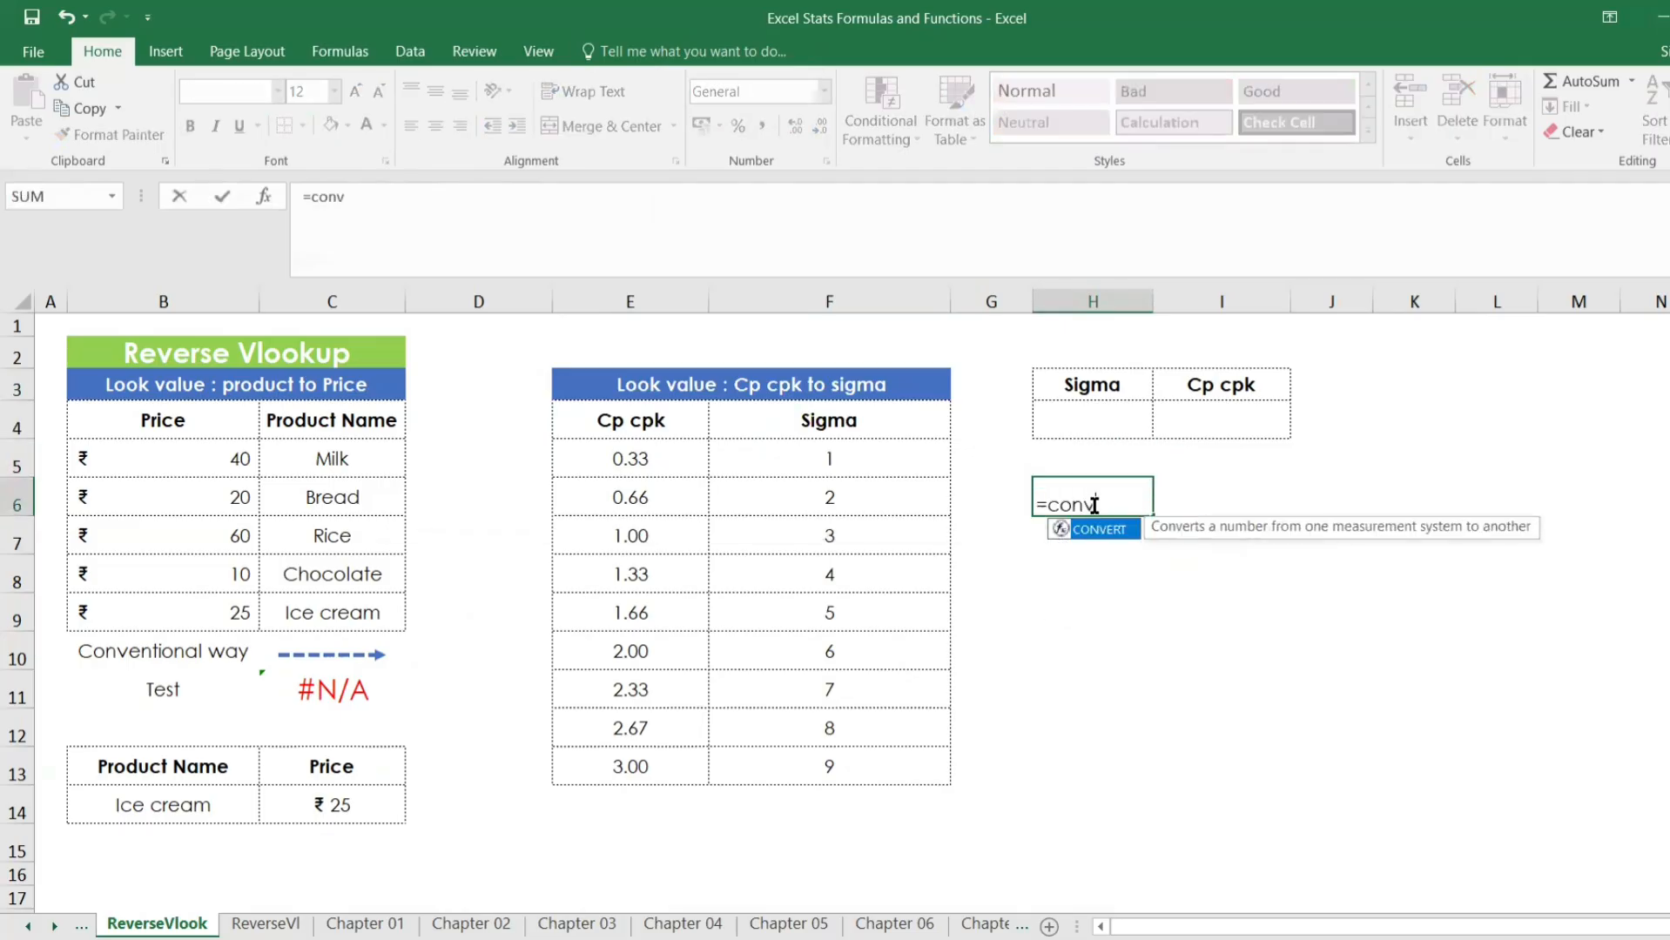
pyautogui.press('BackSpace')
pyautogui.press('BackSpace')
pyautogui.press('BackSpace')
pyautogui.press('BackSpace')
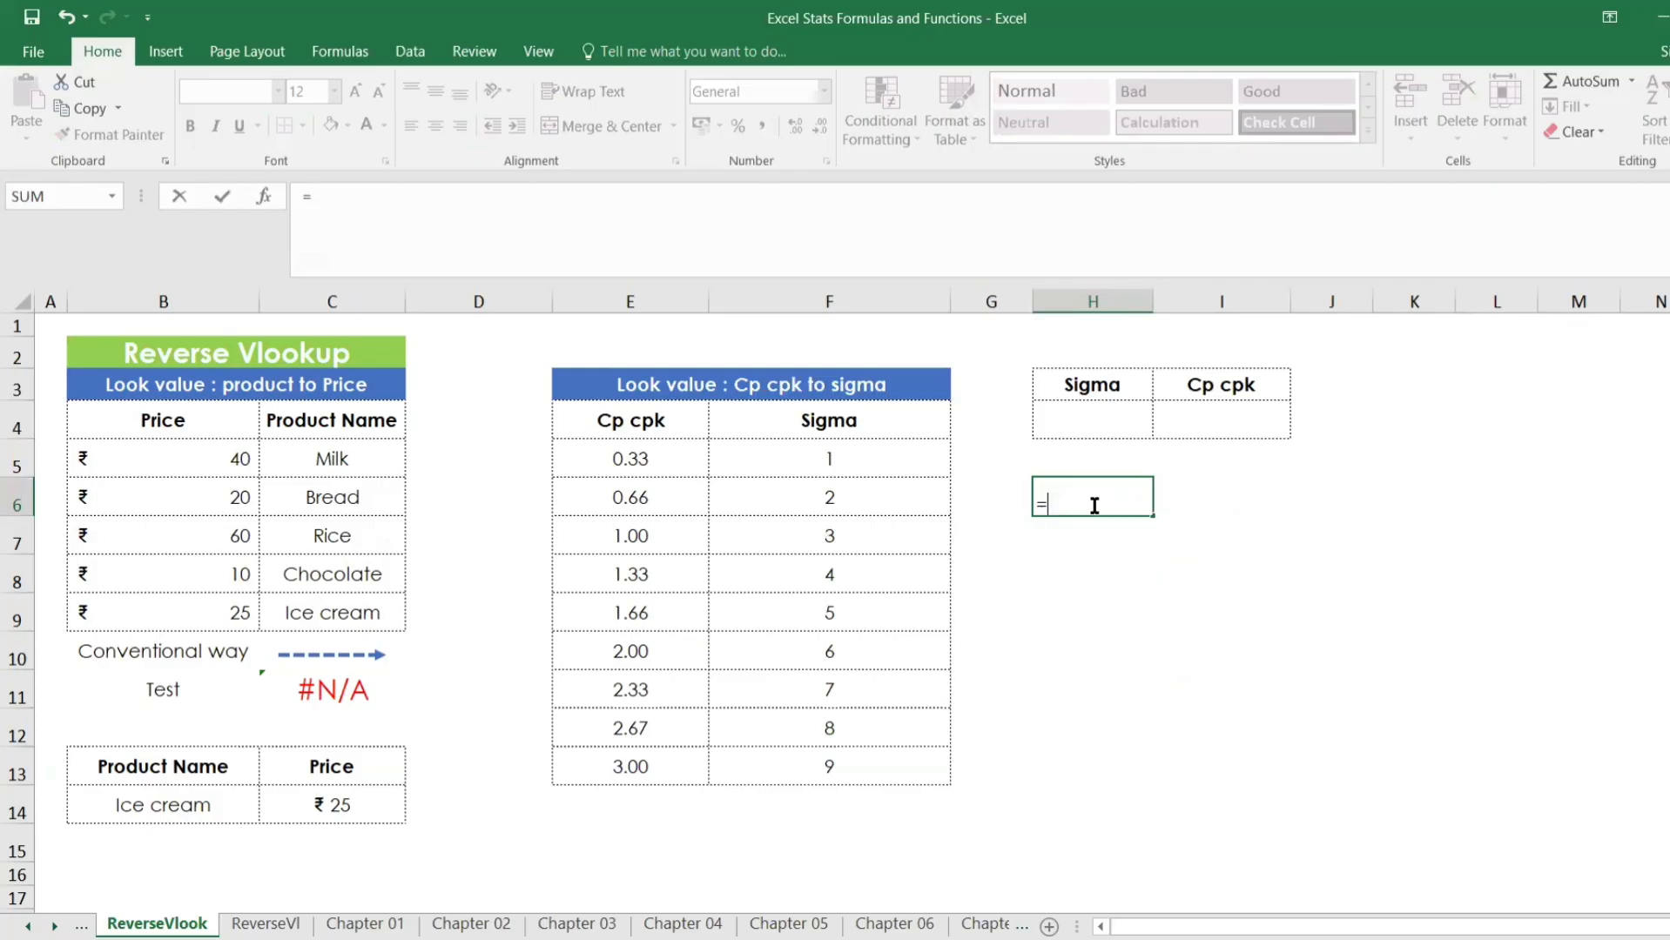
pyautogui.write('vl')
pyautogui.press('Tab')
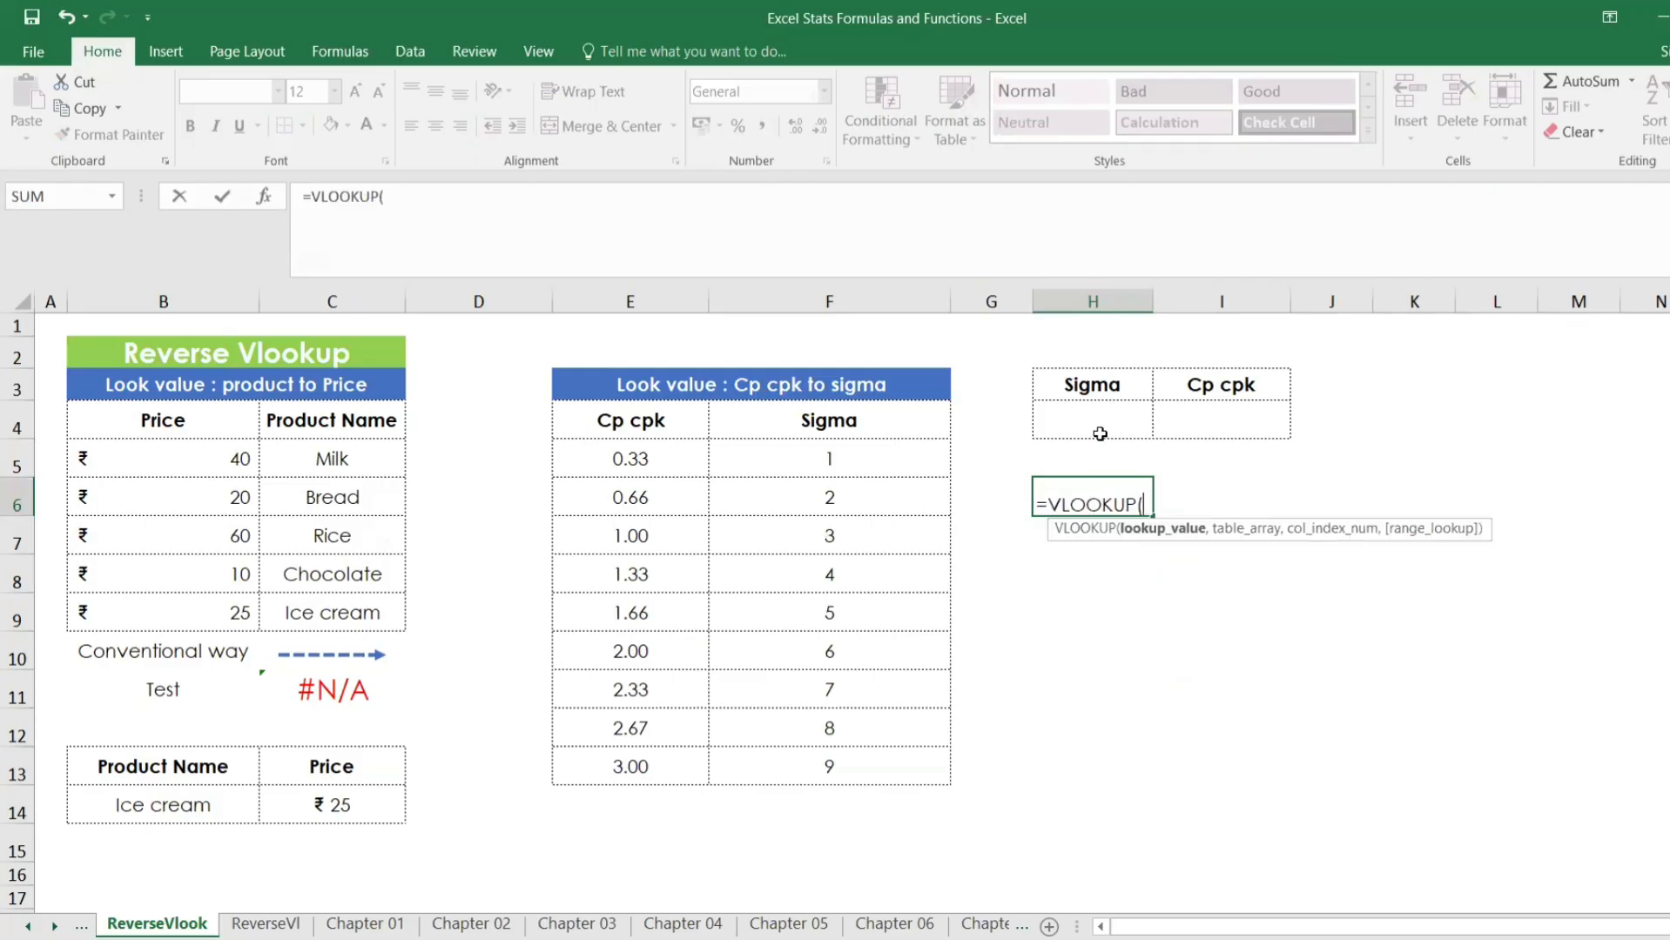
pyautogui.click(1089, 461)
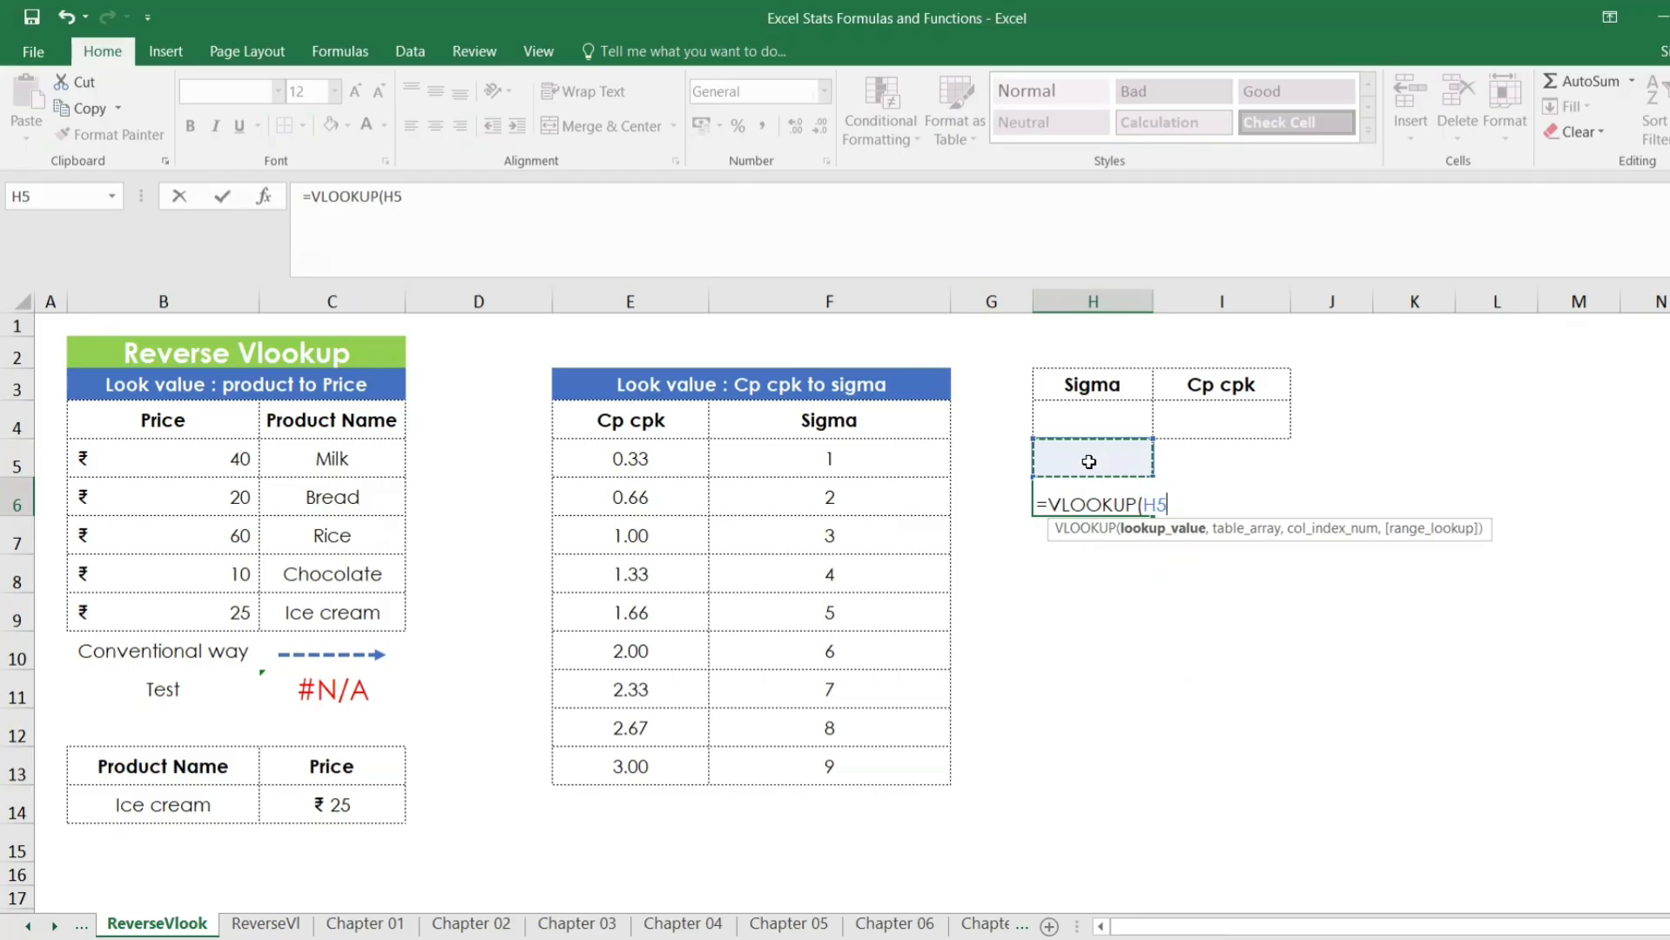
pyautogui.write(',')
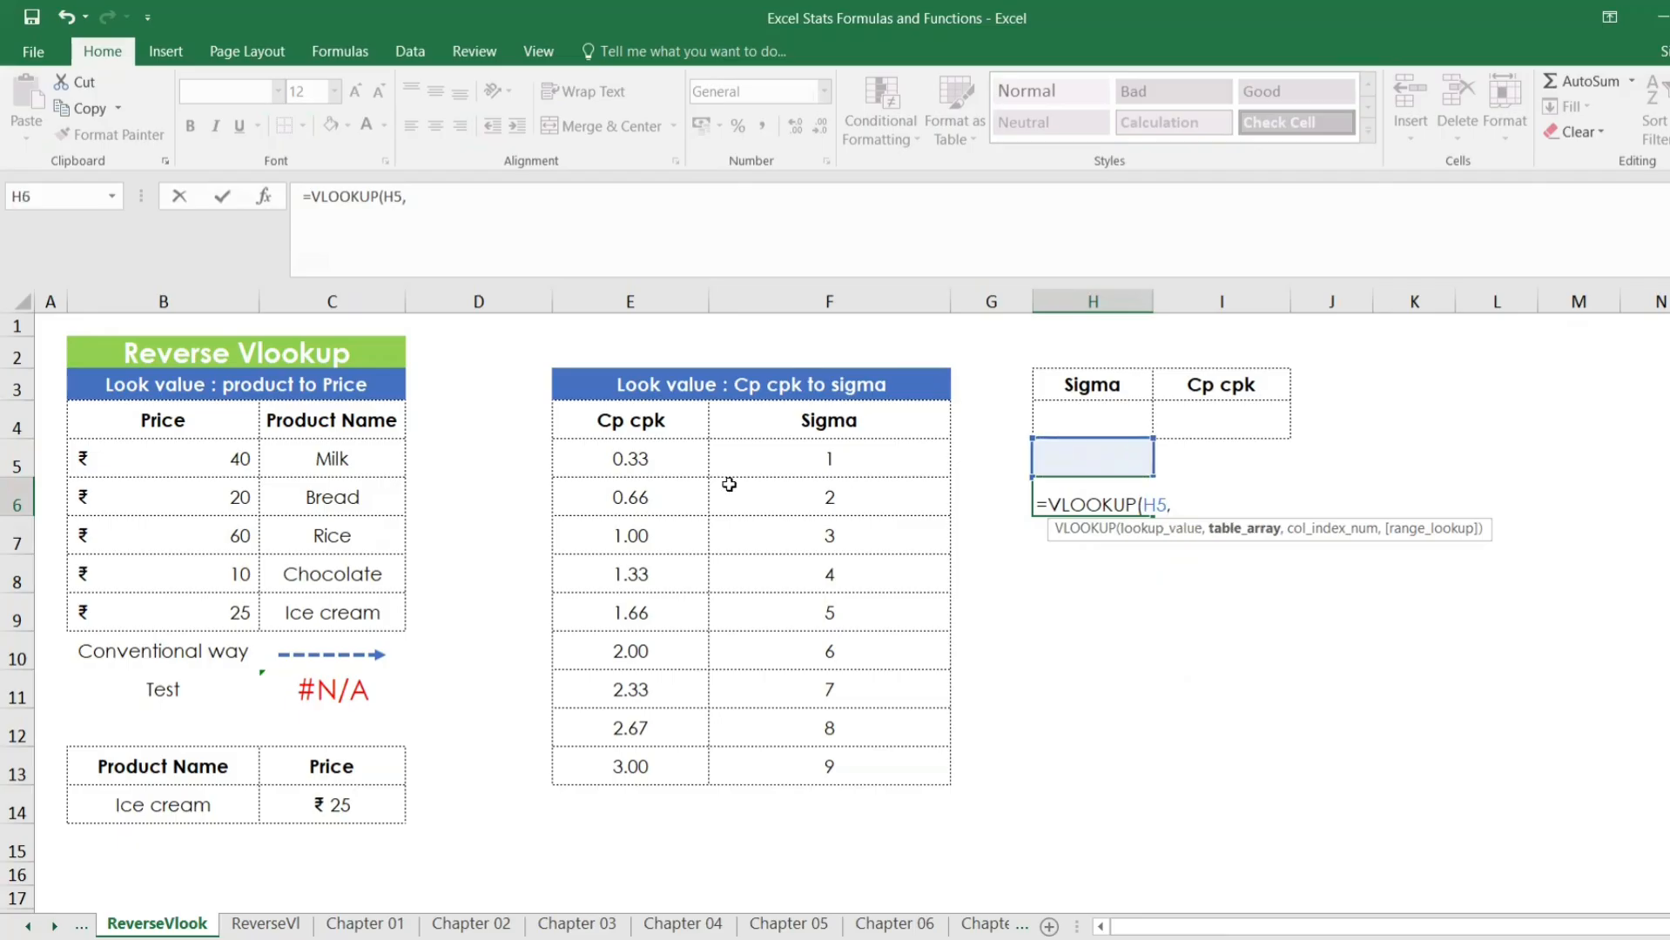
pyautogui.moveTo(596, 445); pyautogui.dragTo(826, 749)
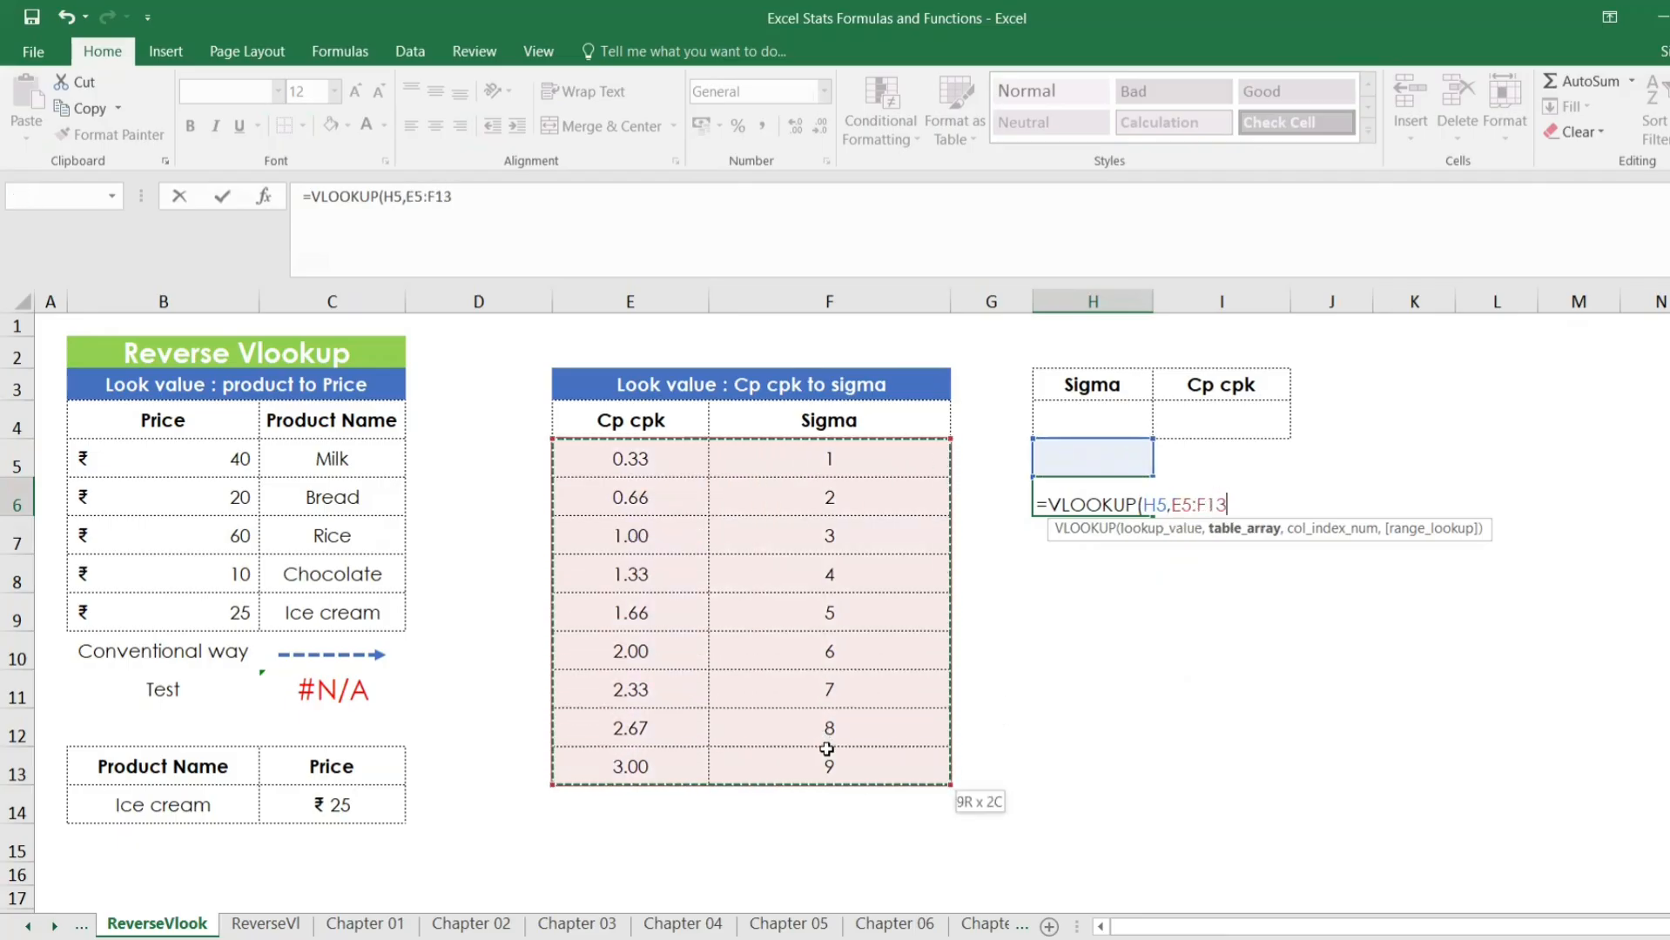
pyautogui.write(',2,')
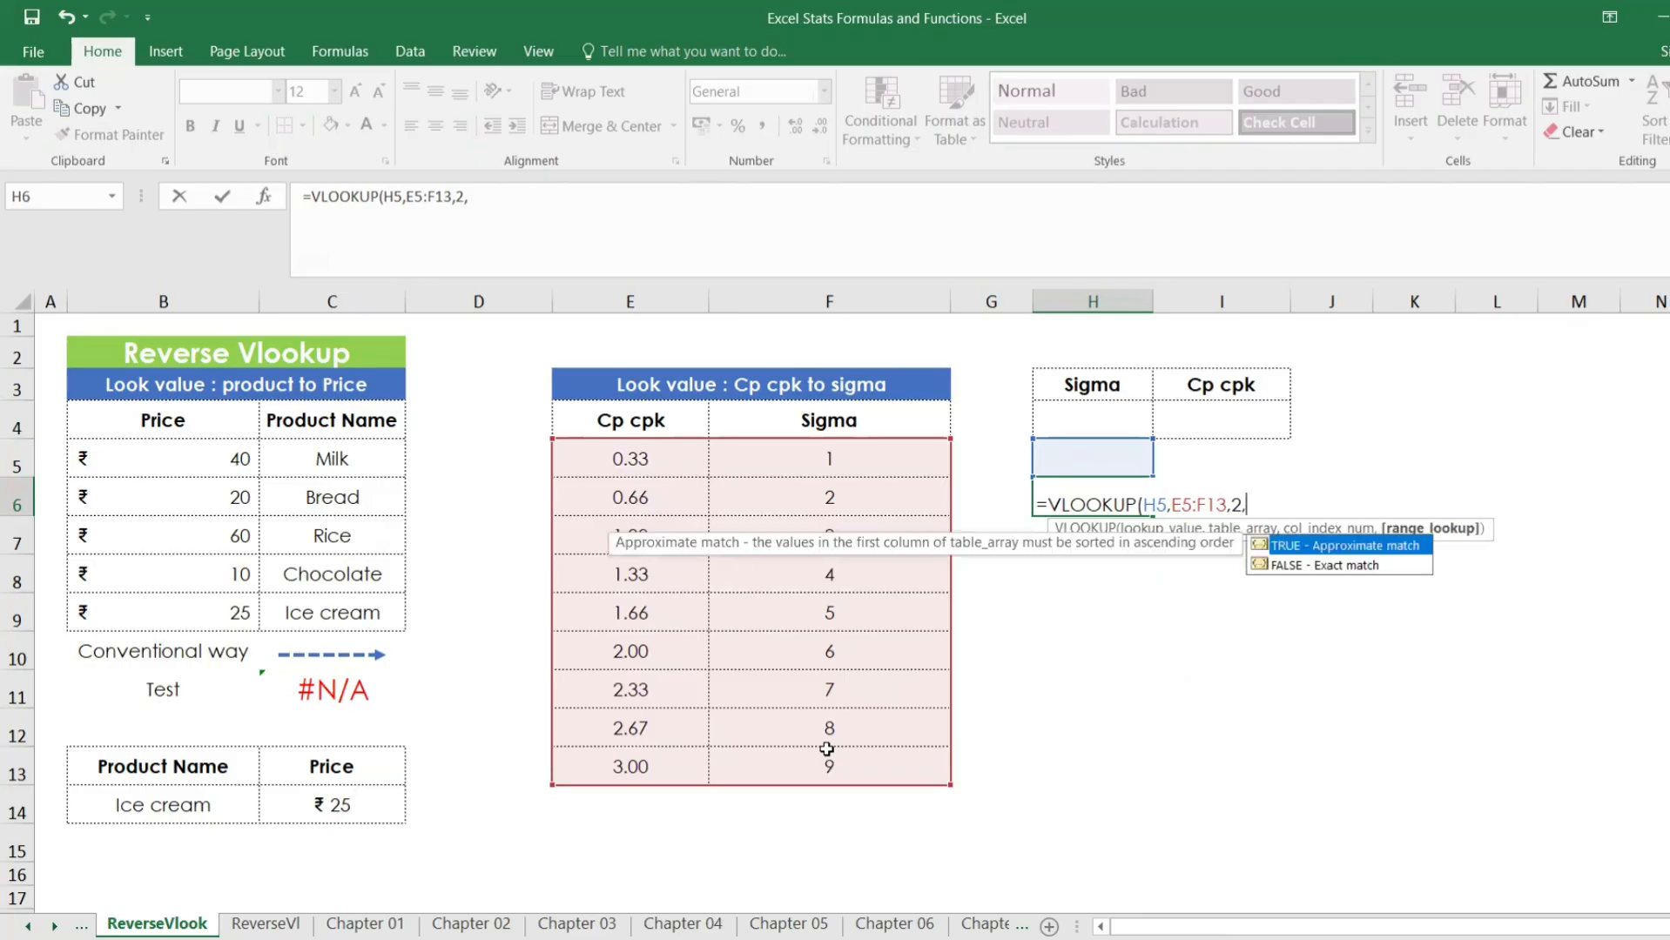
pyautogui.write('0)')
pyautogui.press('Return')
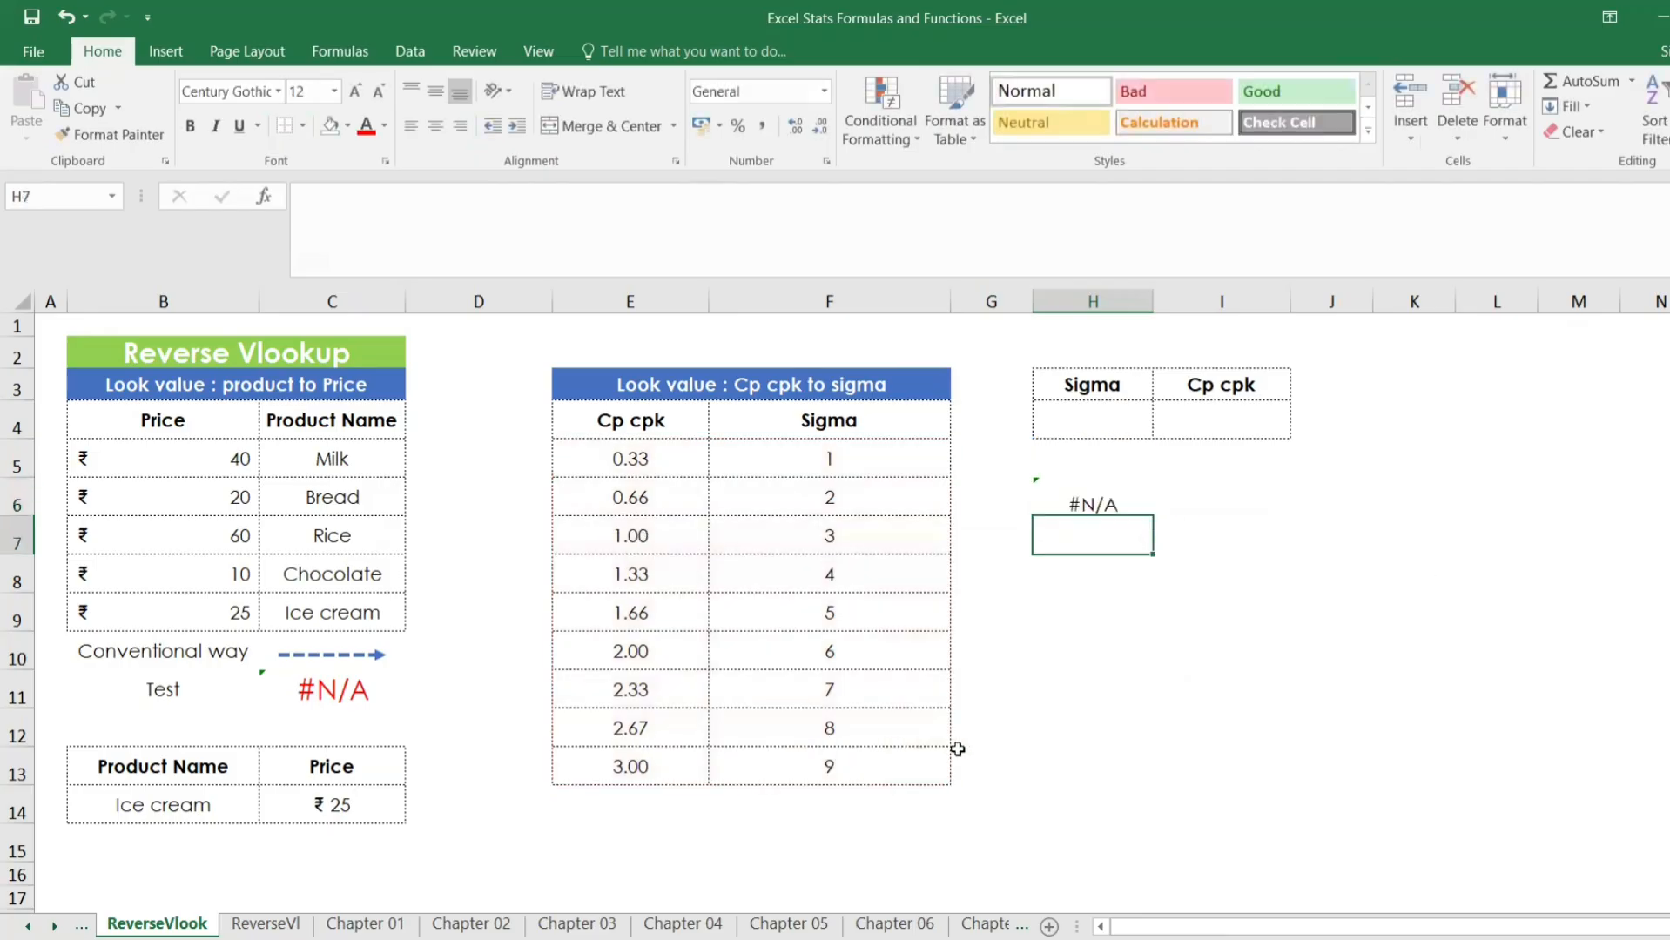
# Test the conventional lookup by entering 0.33, 0.66 and 1 in turn in H5
pyautogui.click(1101, 467)
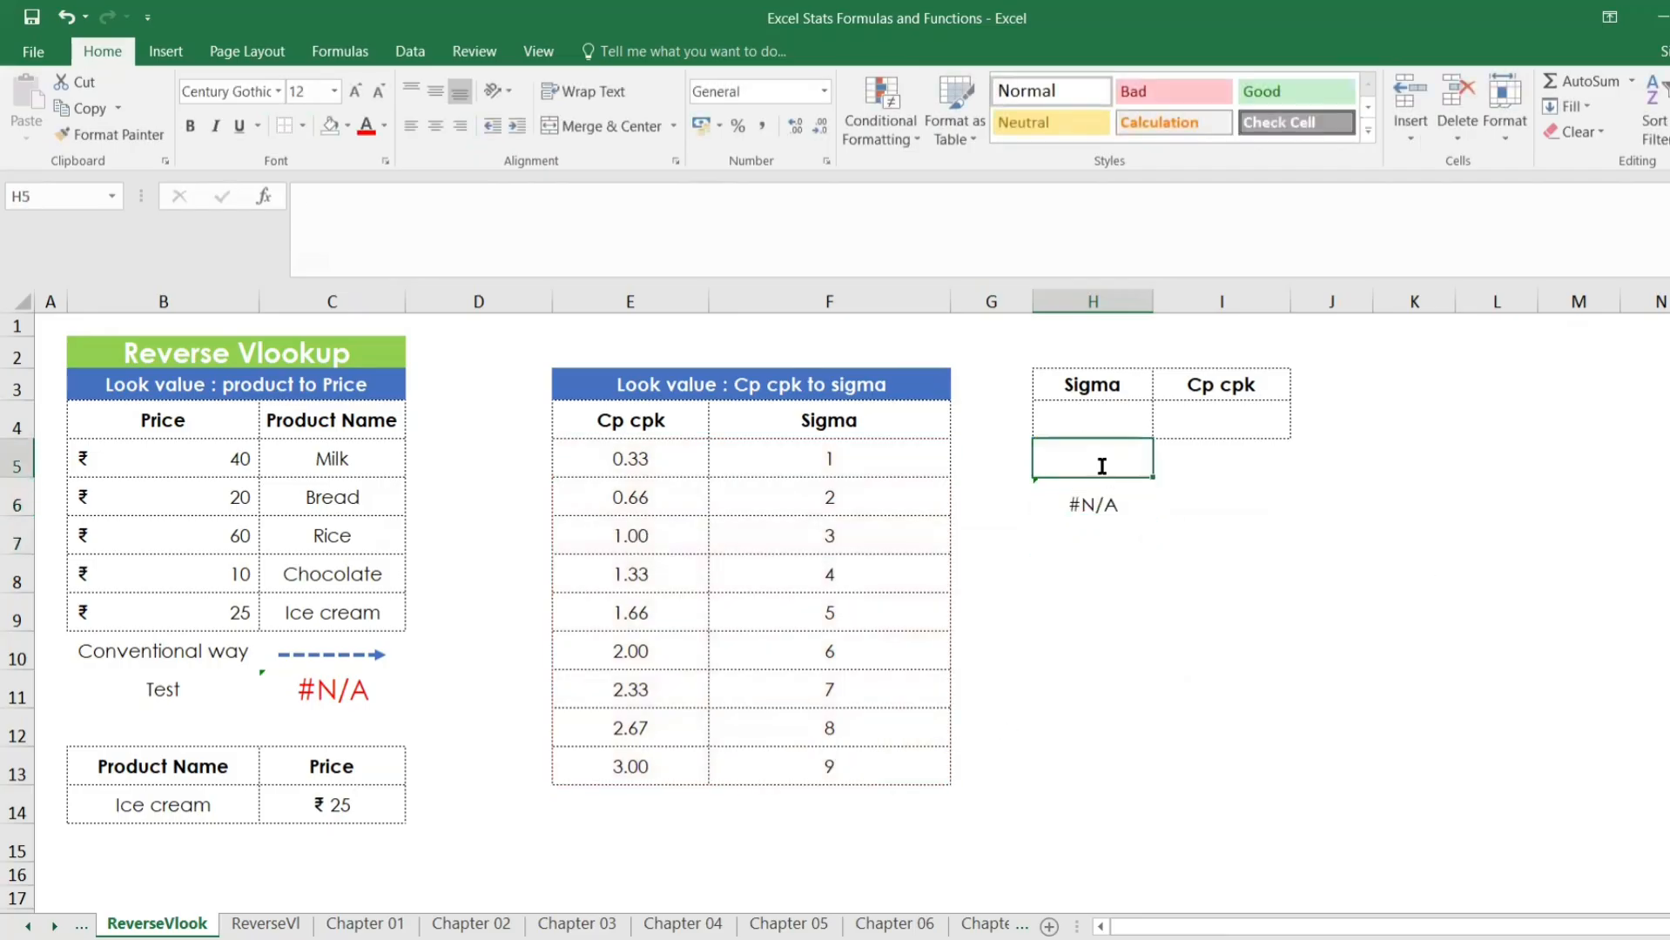
pyautogui.write('0.33')
pyautogui.press('Return')
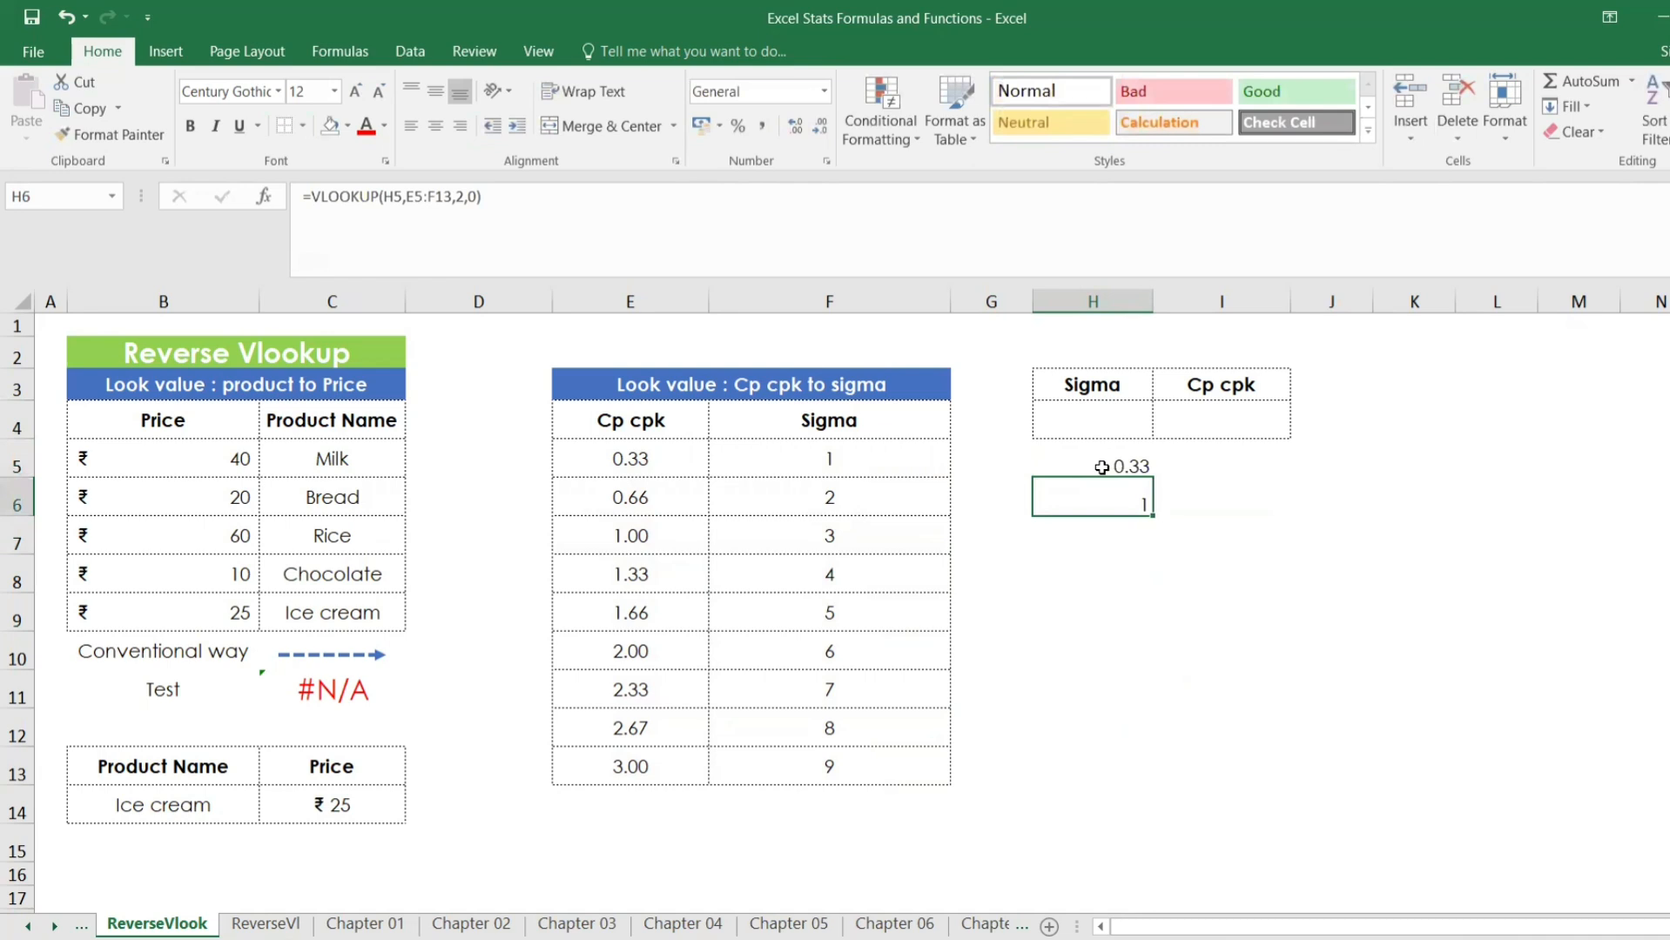
pyautogui.click(1100, 466)
pyautogui.write('0.66')
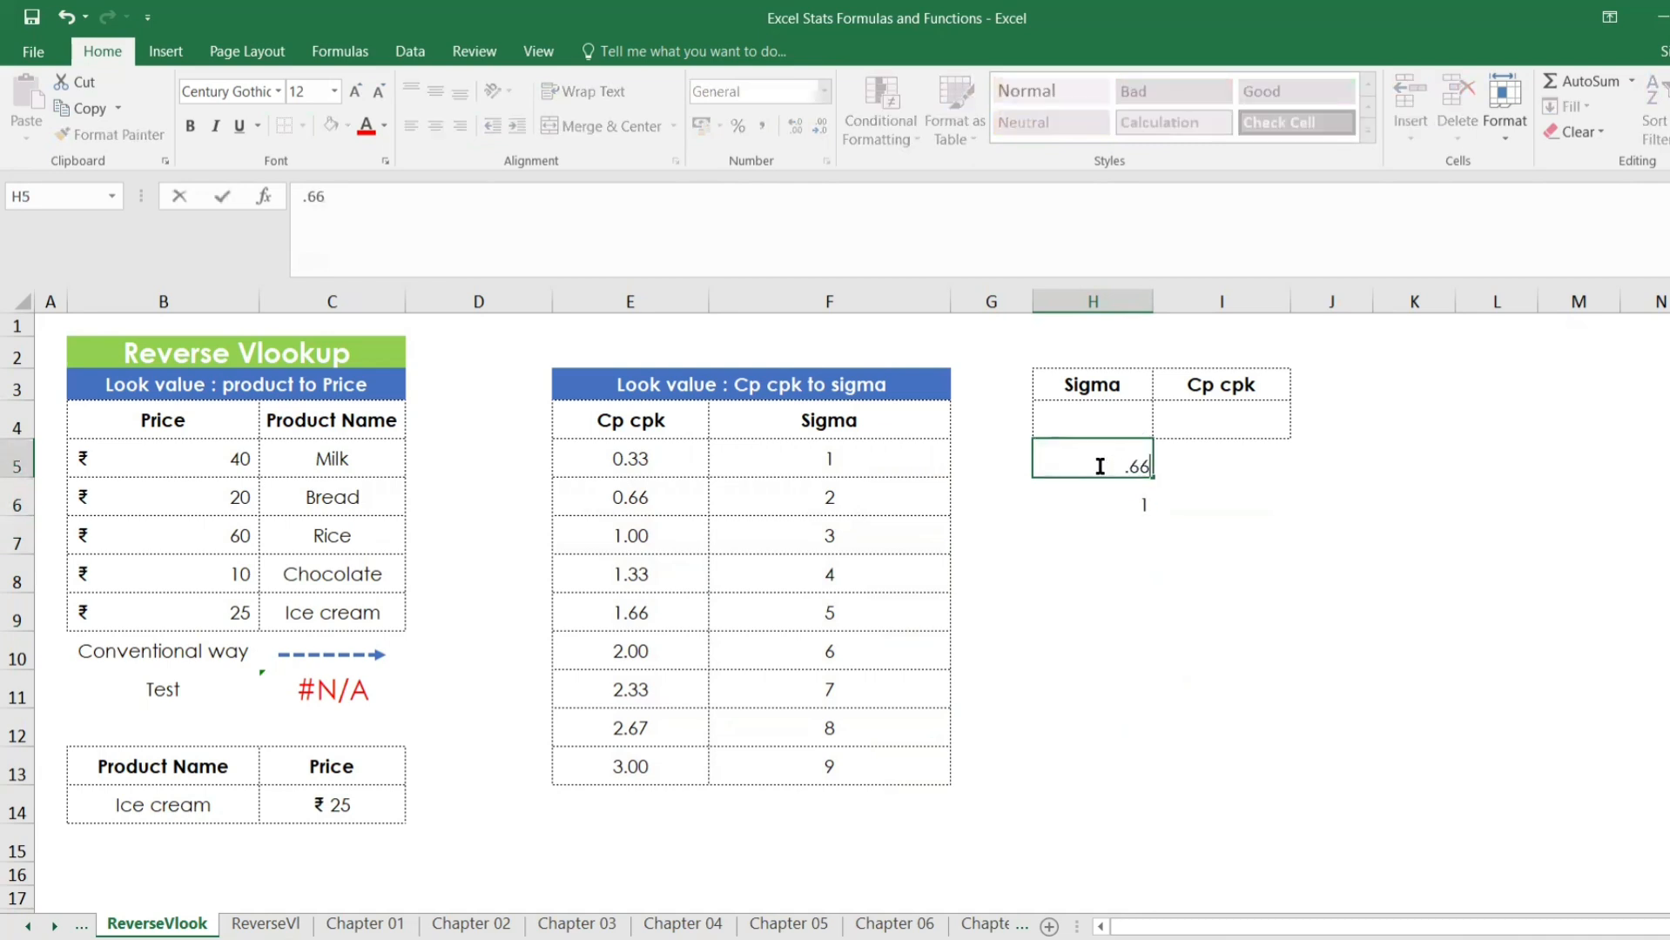
pyautogui.press('Return')
pyautogui.click(1099, 466)
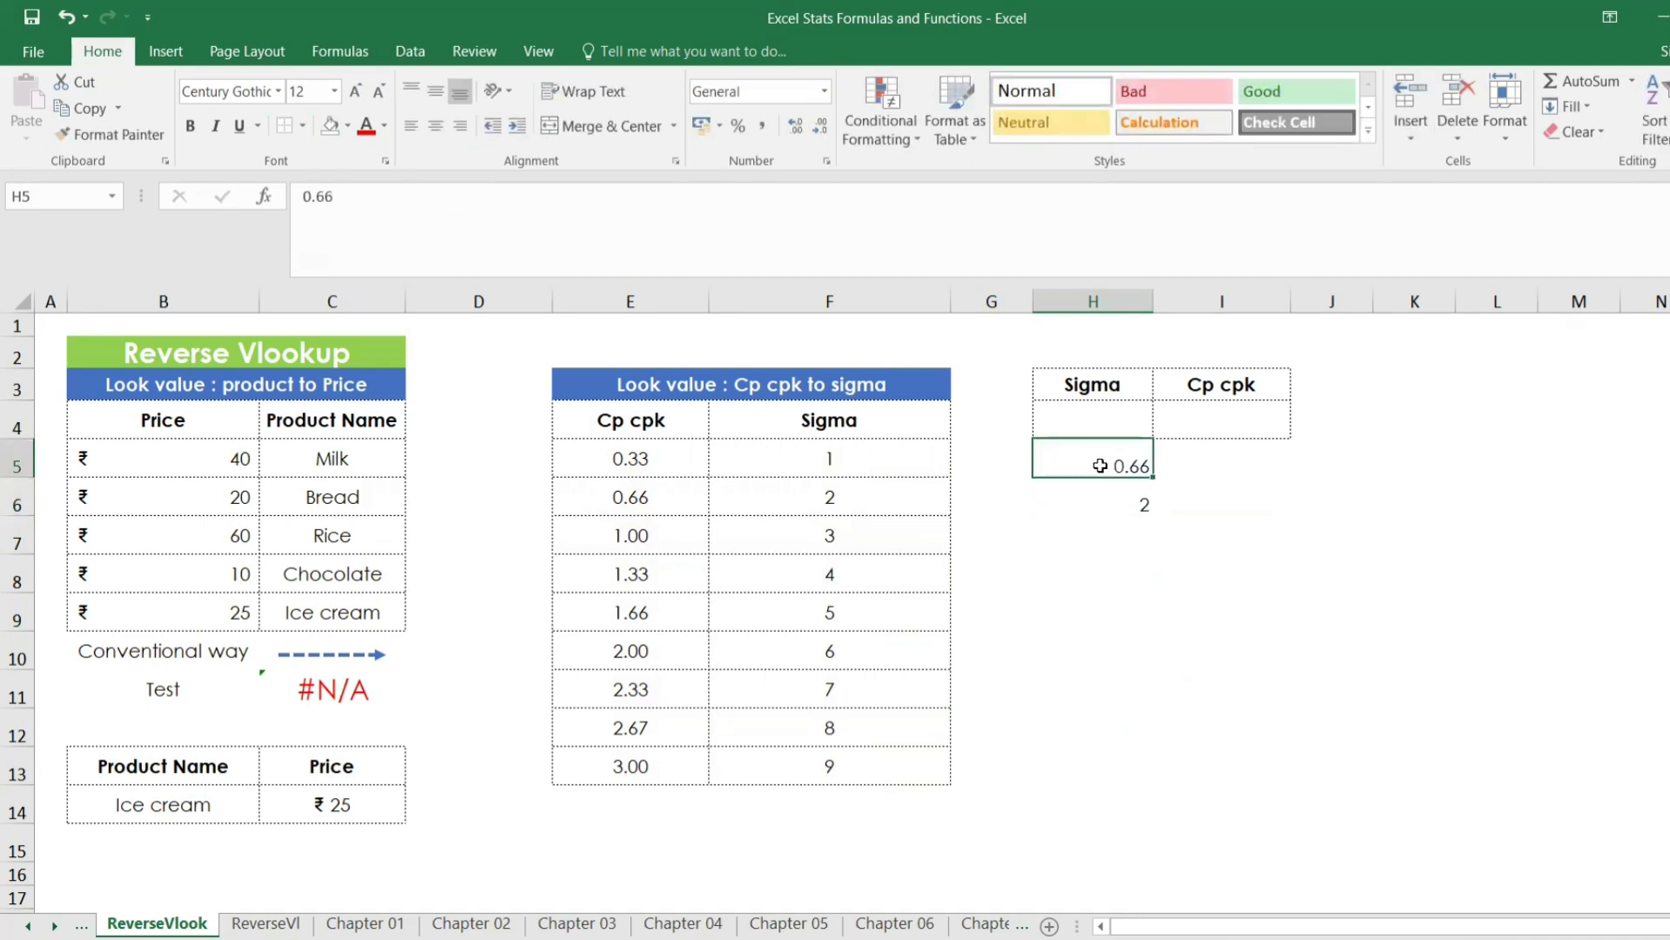
pyautogui.write('1')
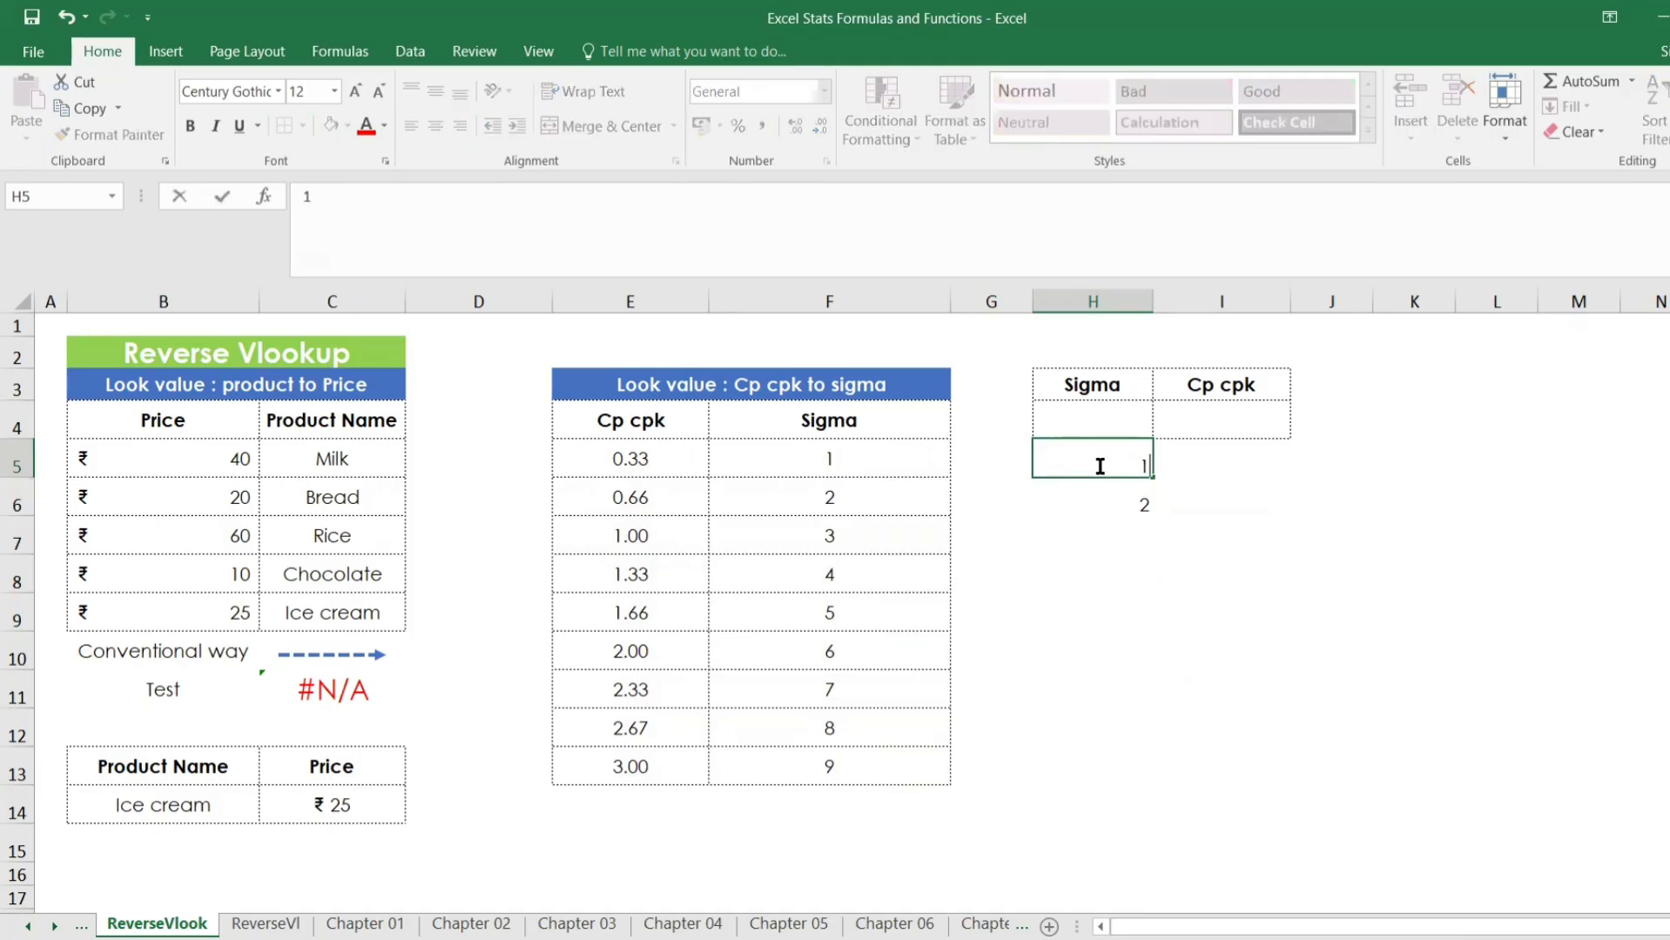
pyautogui.press('Return')
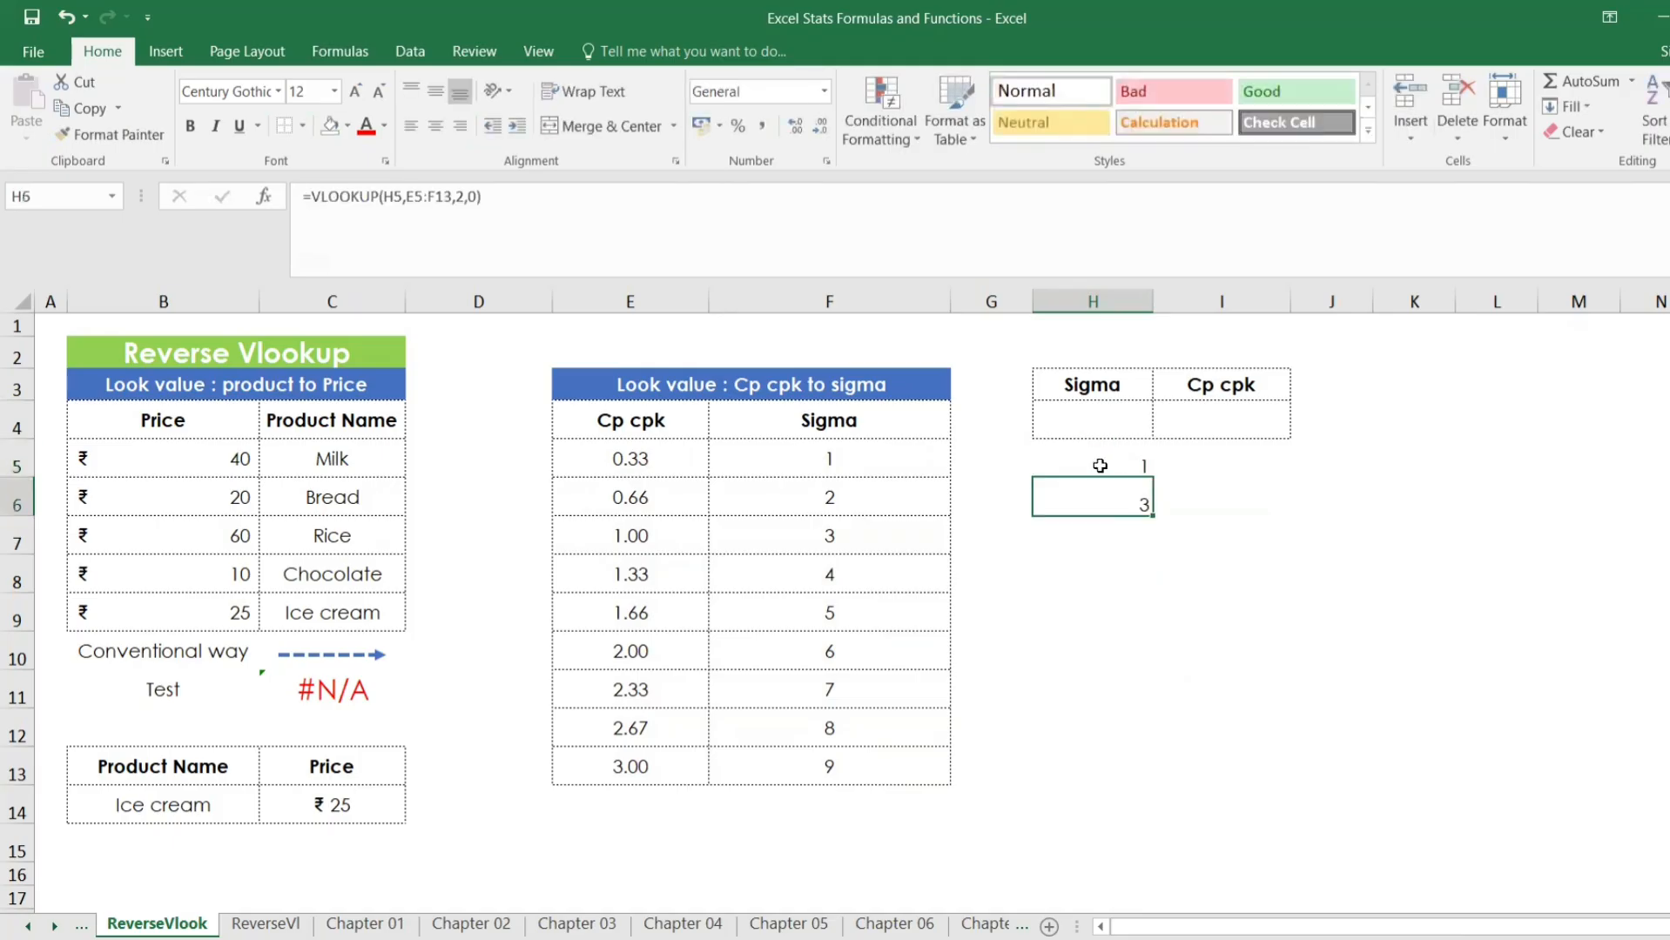
pyautogui.click(1100, 466)
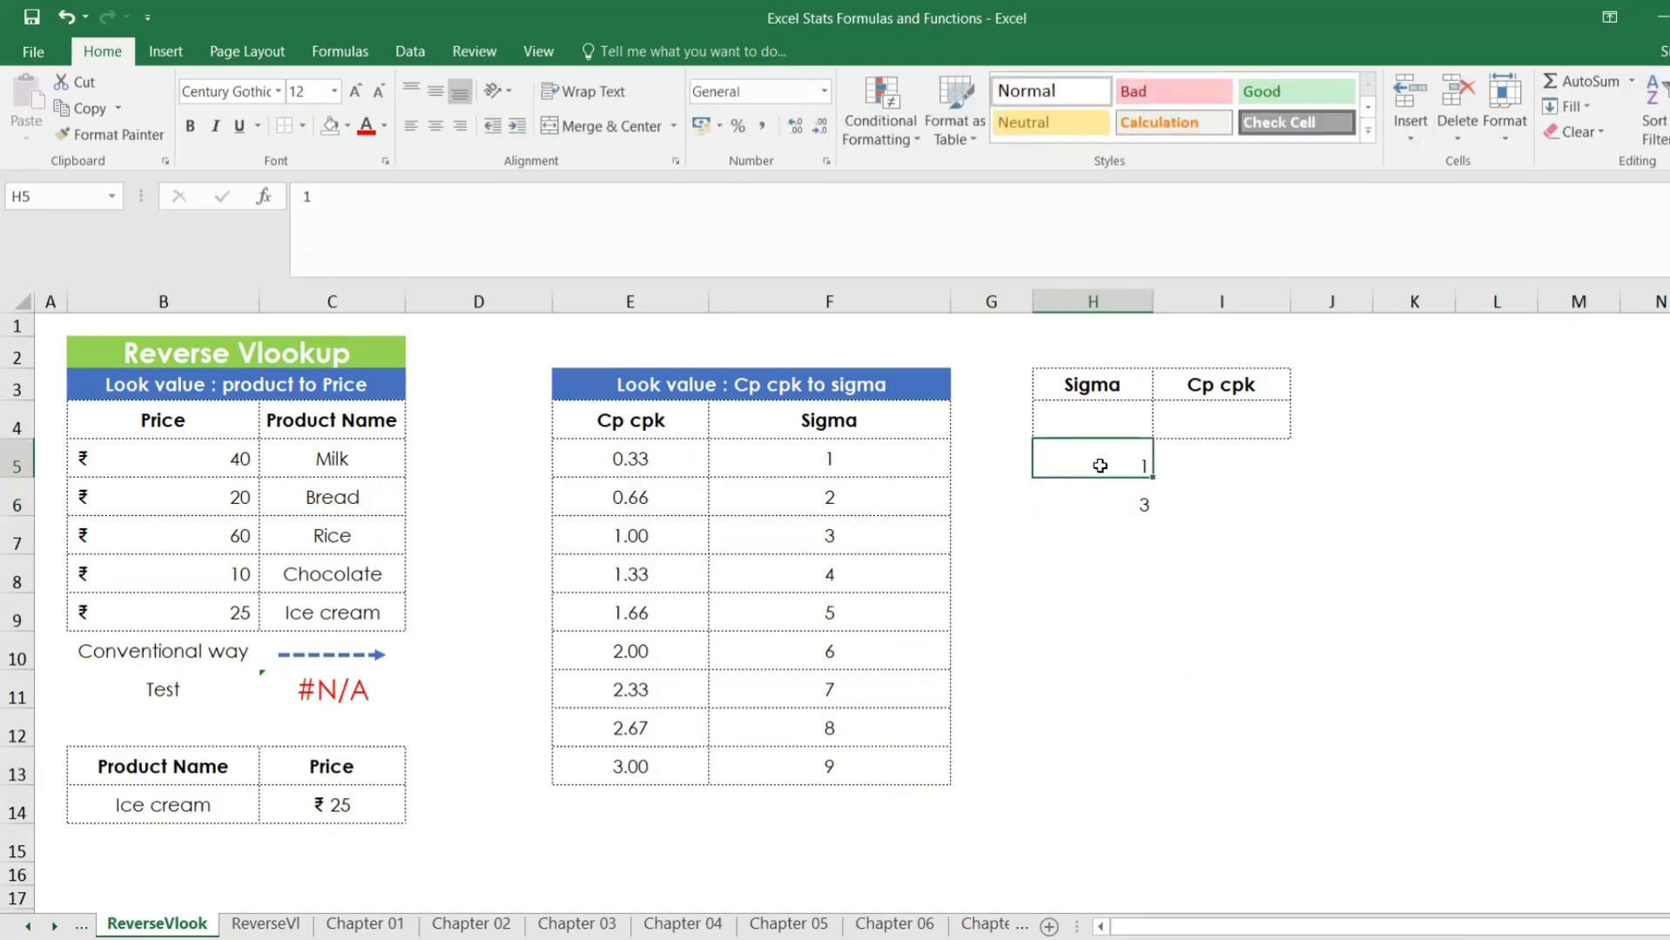
pyautogui.click(1106, 499)
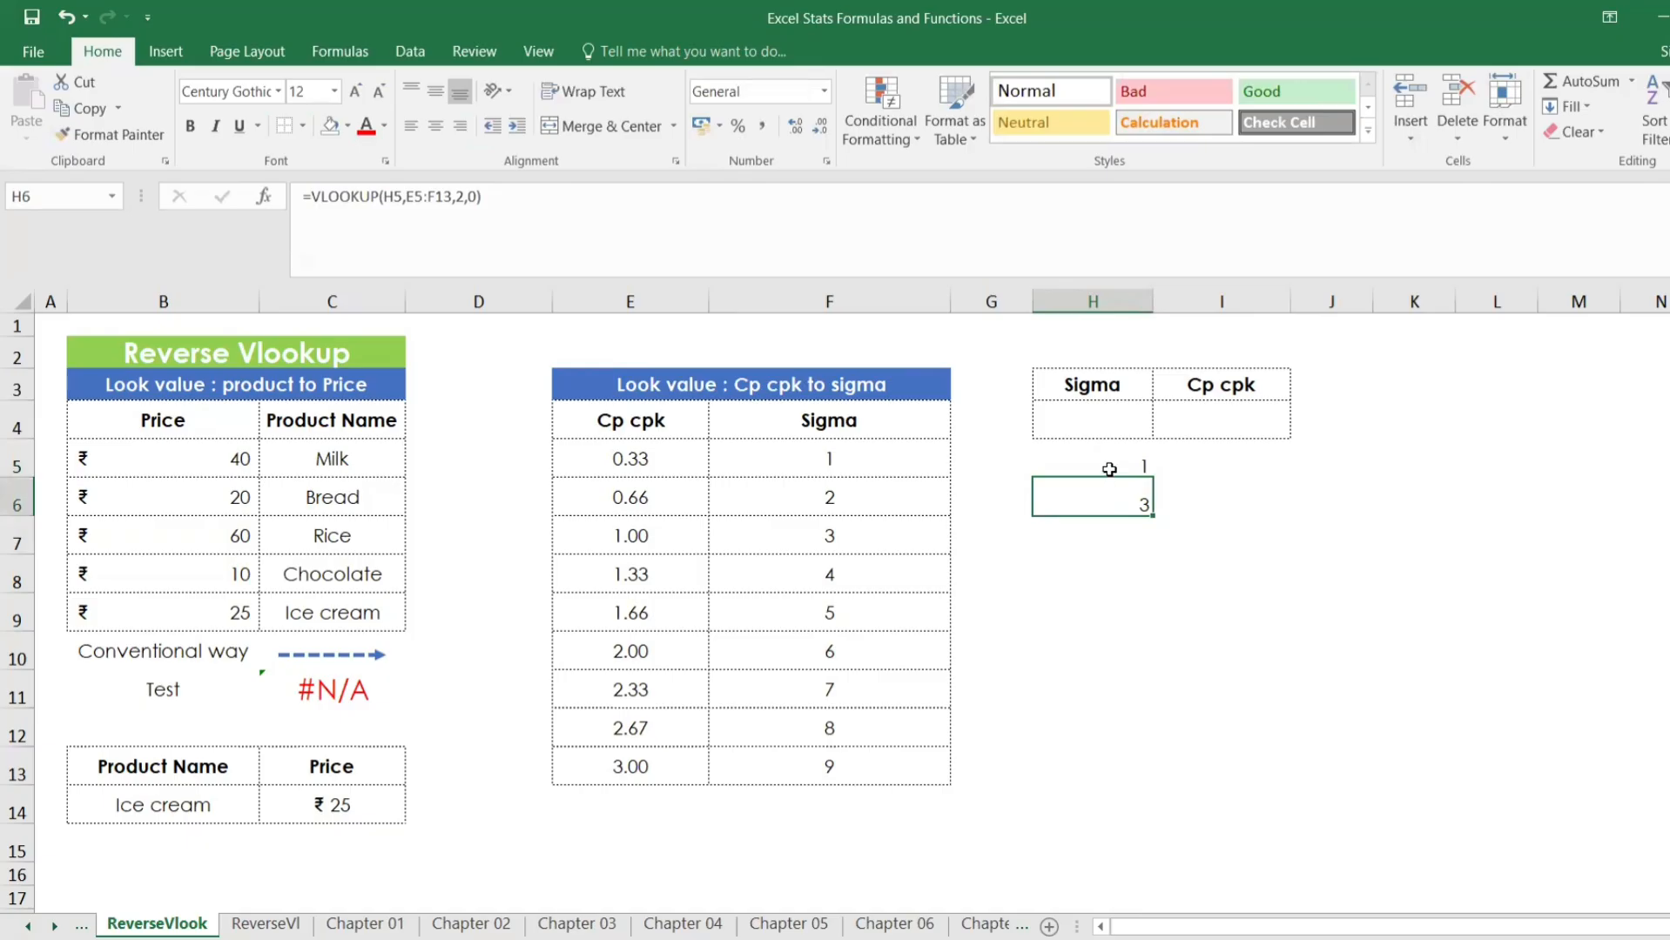
pyautogui.click(1109, 469)
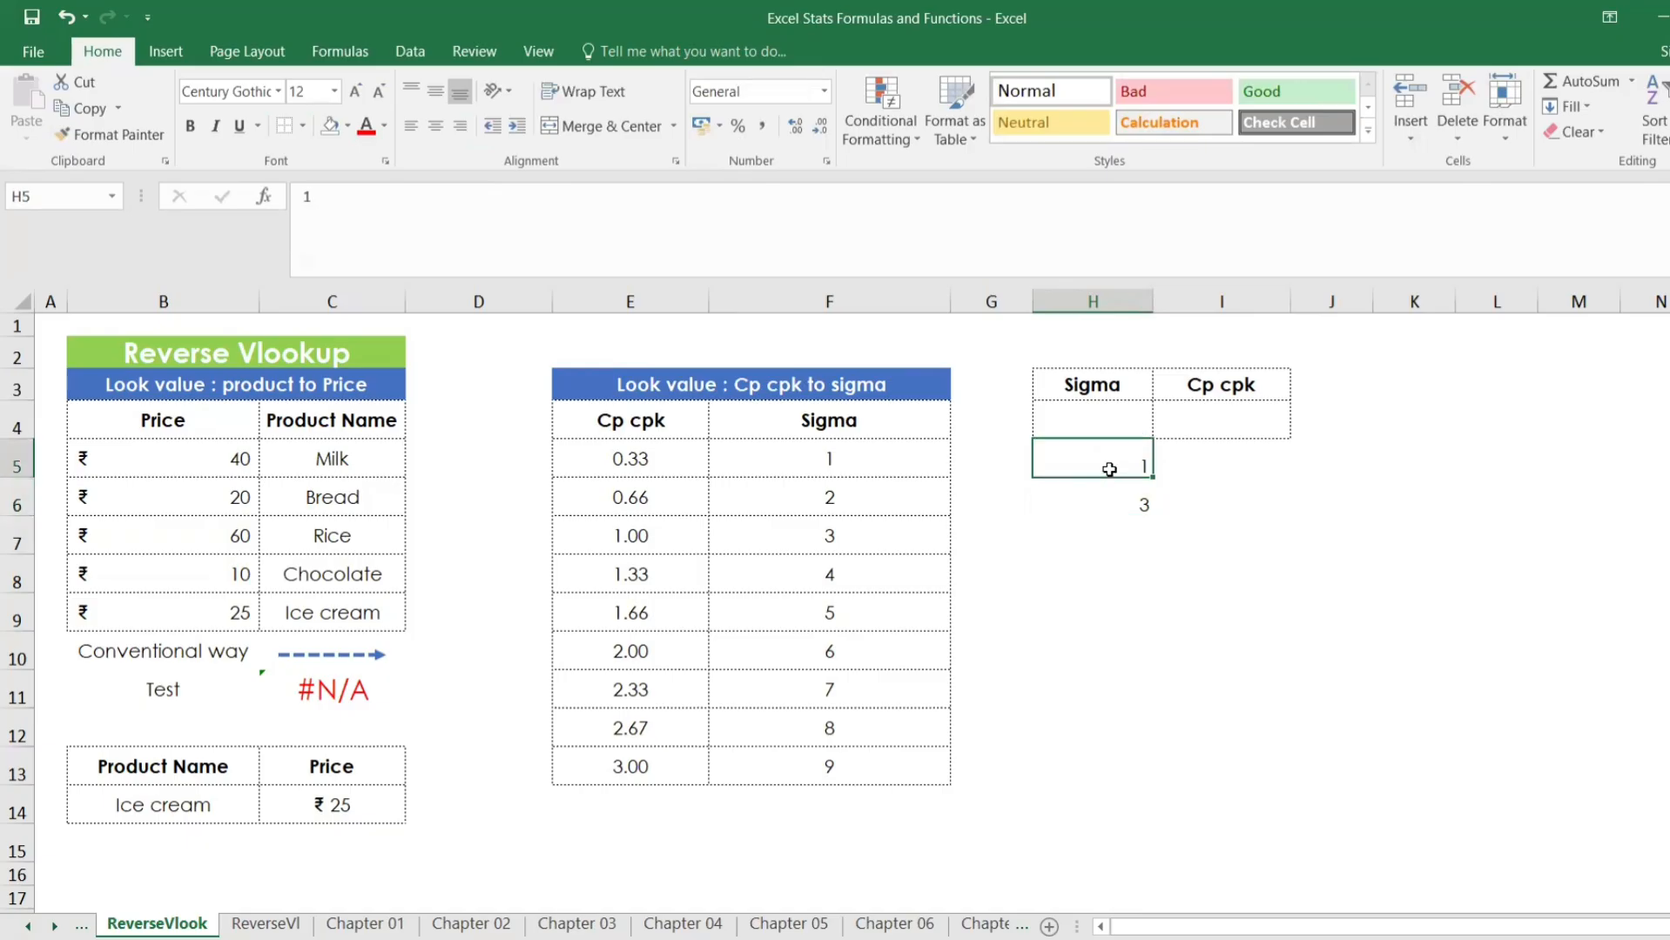
# Test the conventional lookup with 9 in H5 and clear the trial cells H5:H6
pyautogui.write('9')
pyautogui.press('Return')
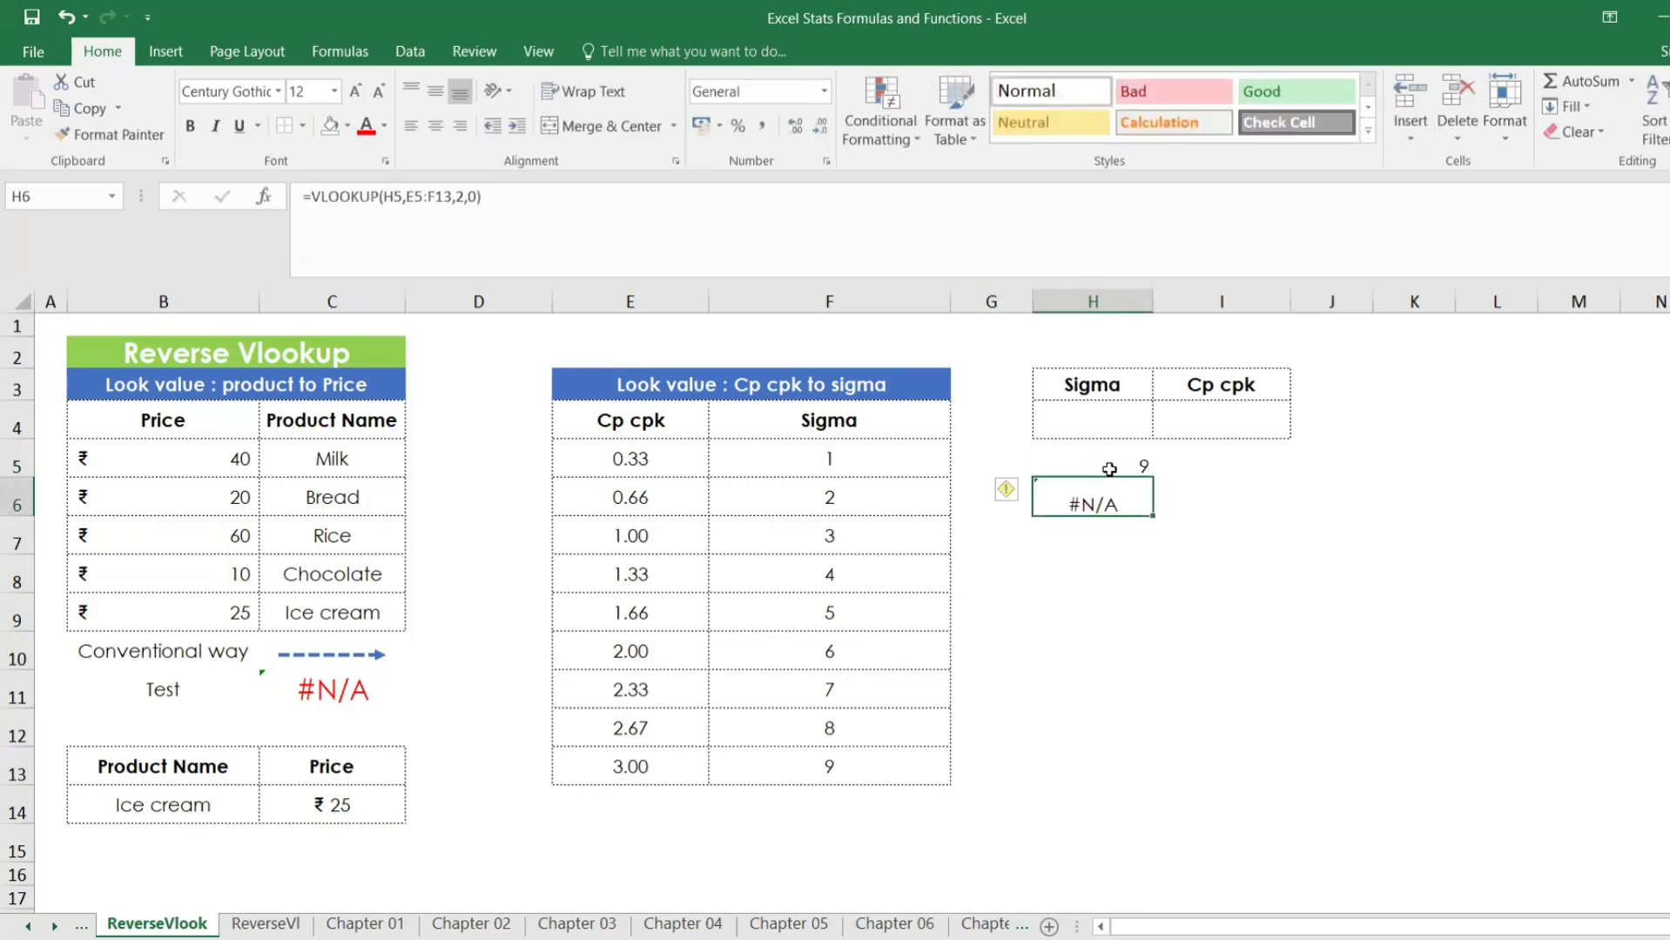
pyautogui.moveTo(1109, 469); pyautogui.dragTo(1107, 482)
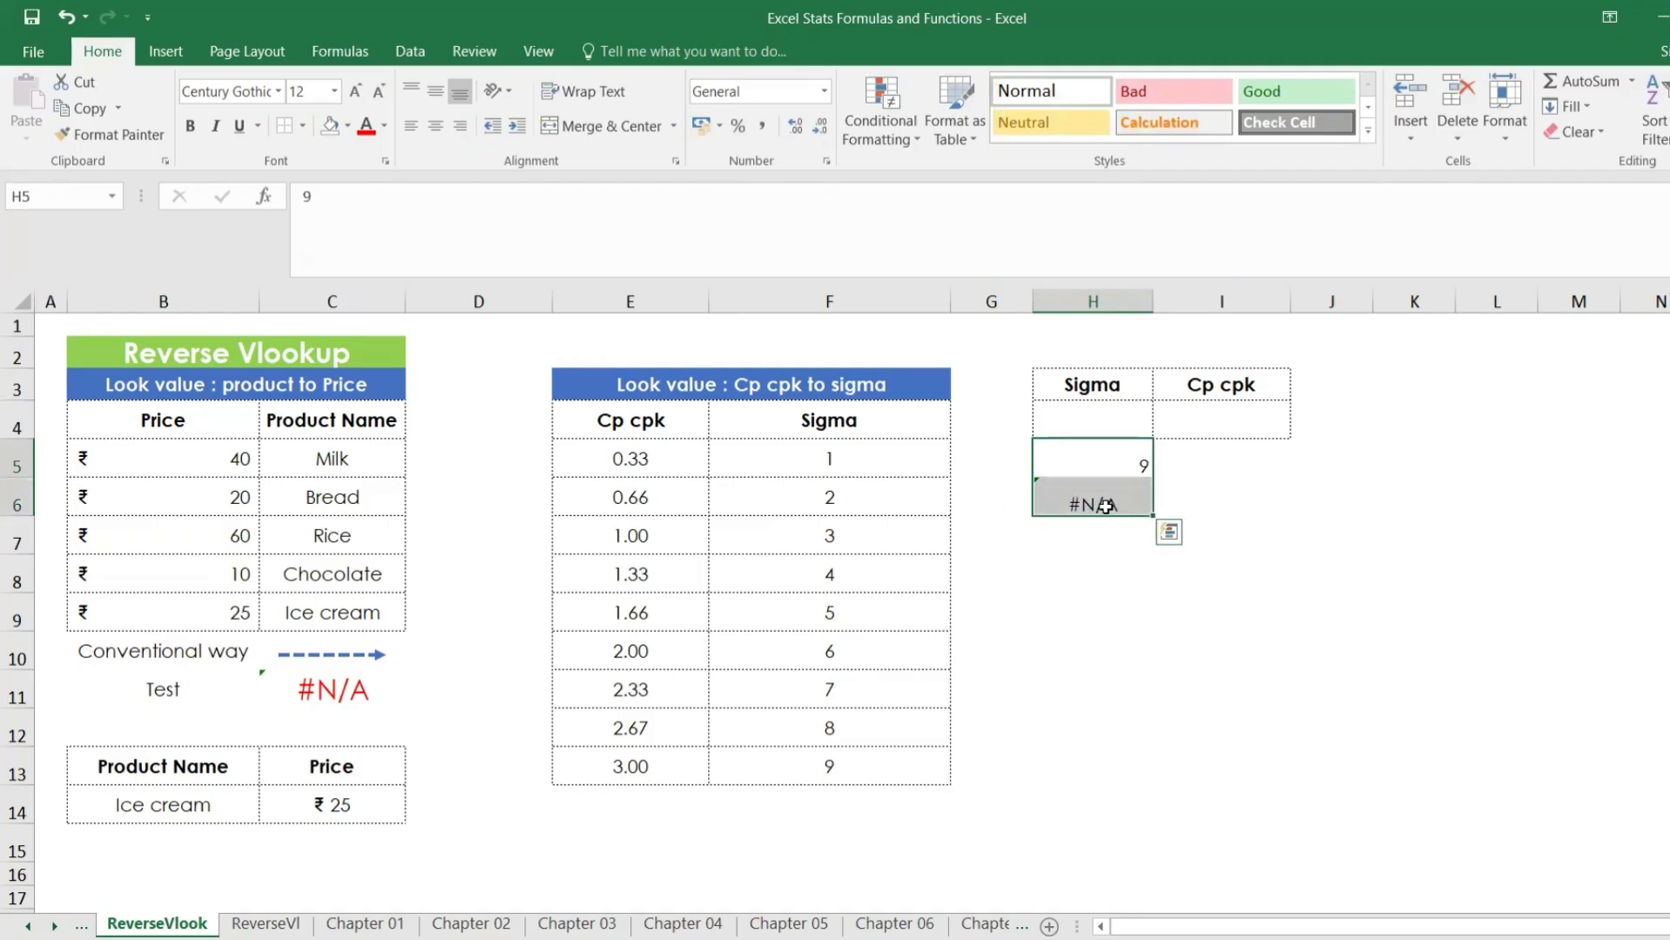
pyautogui.press('Delete')
# Set the source of the data validation list in H4 to the Sigma values =$F$5:$F$13
pyautogui.click(1132, 415)
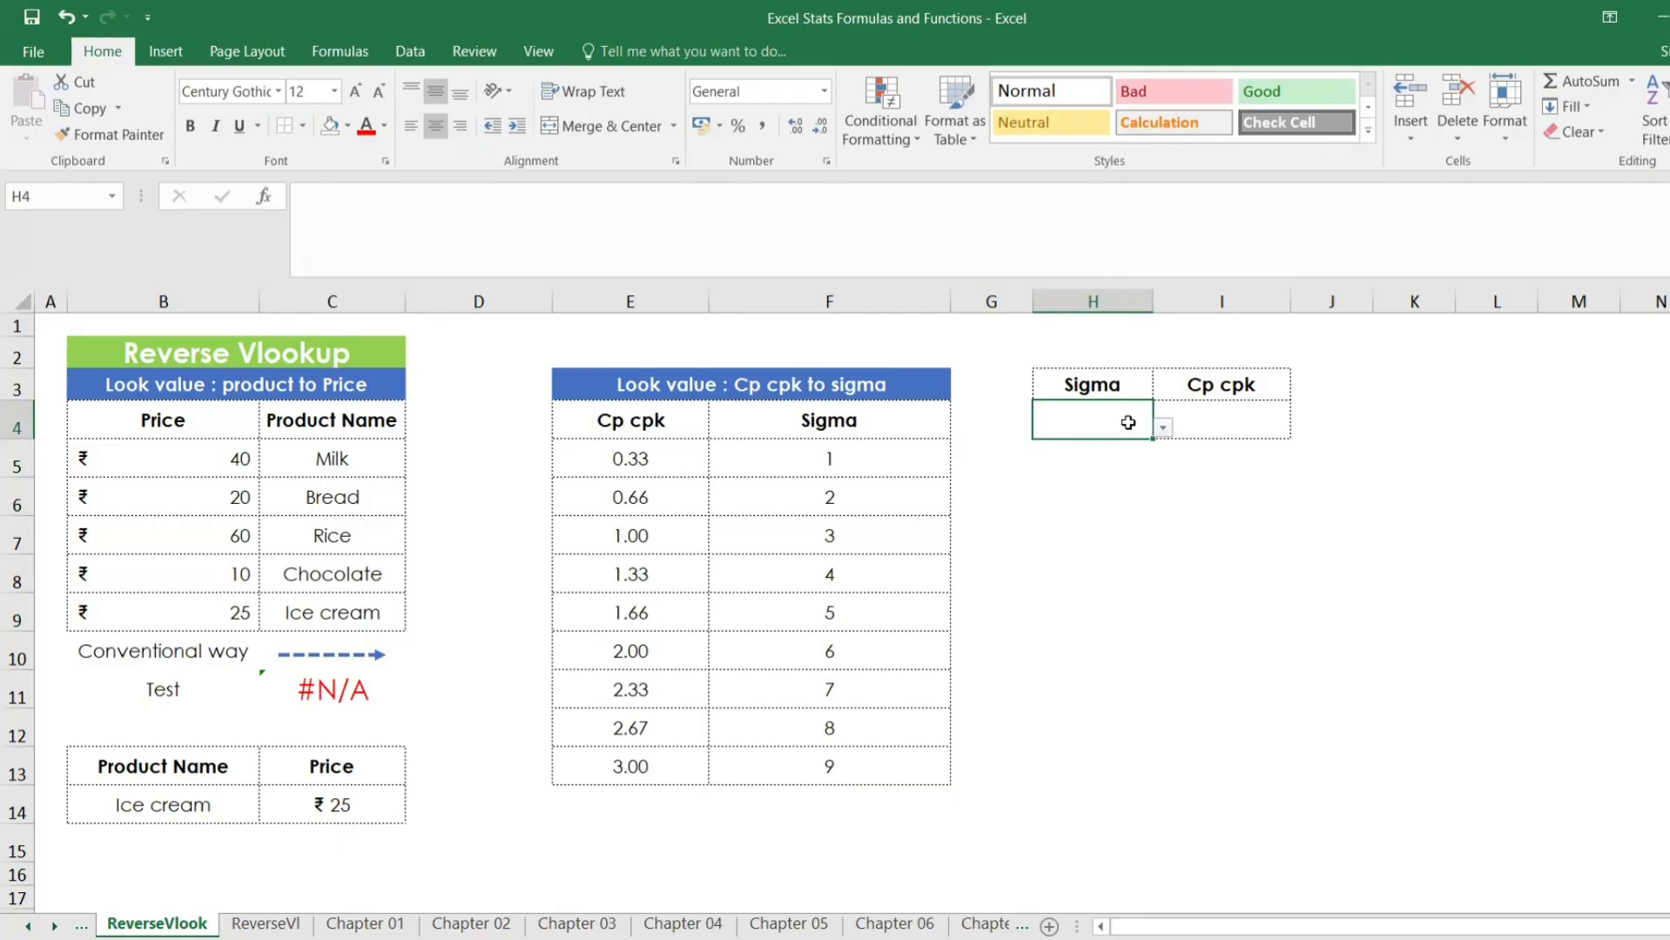
pyautogui.click(410, 51)
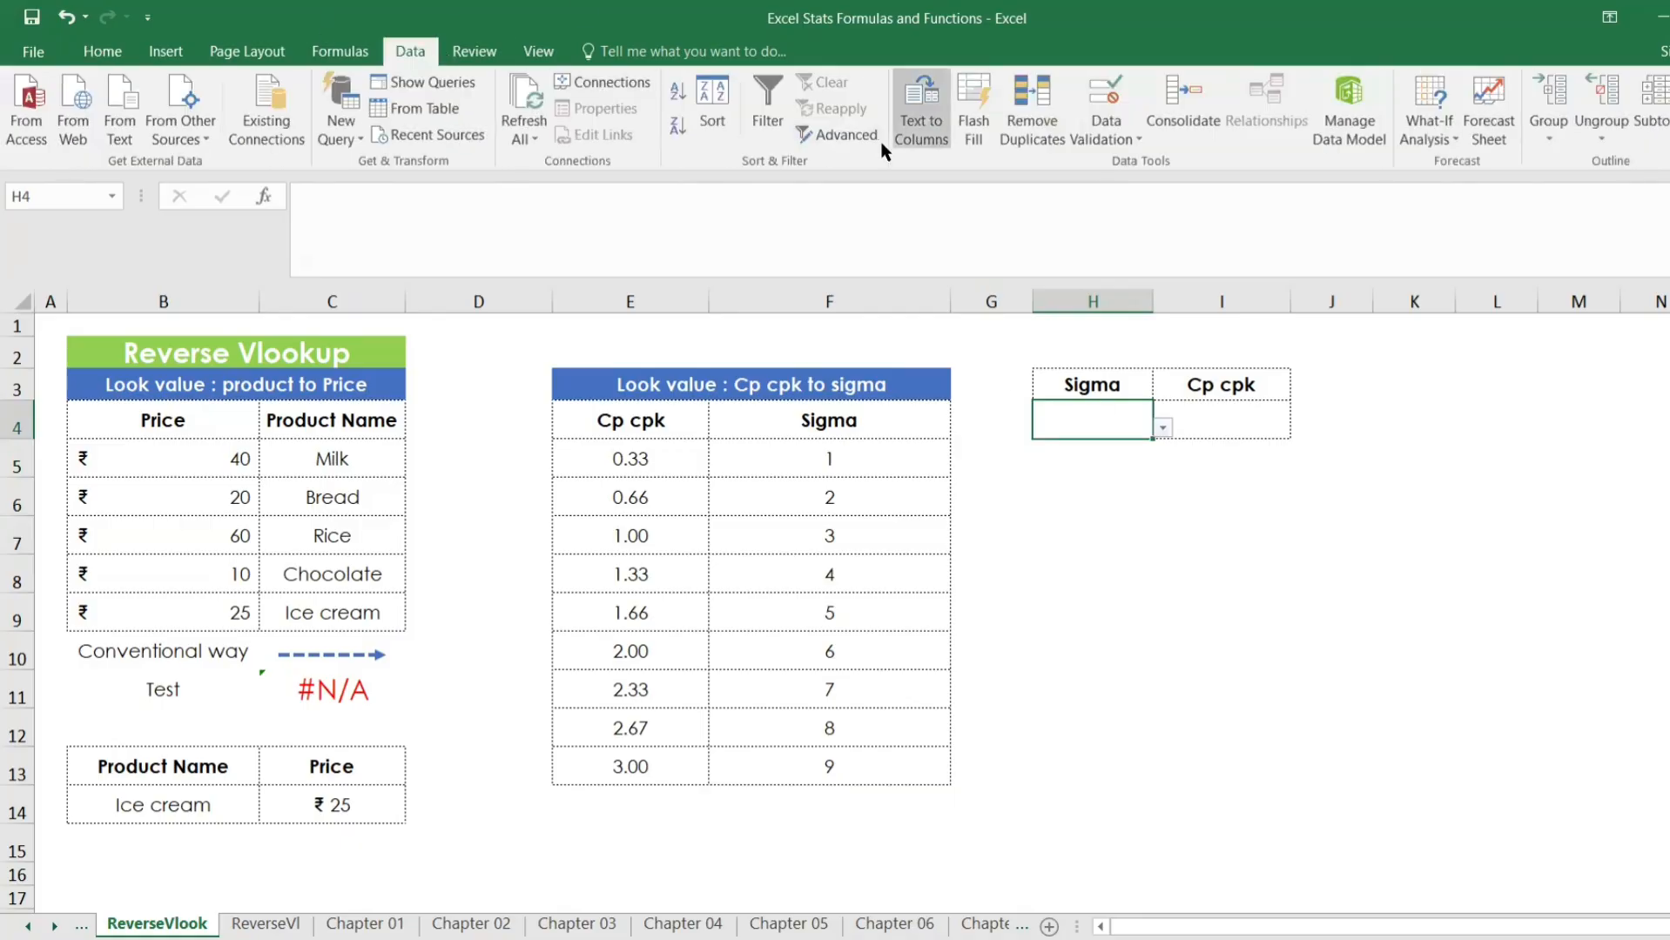
pyautogui.click(1104, 131)
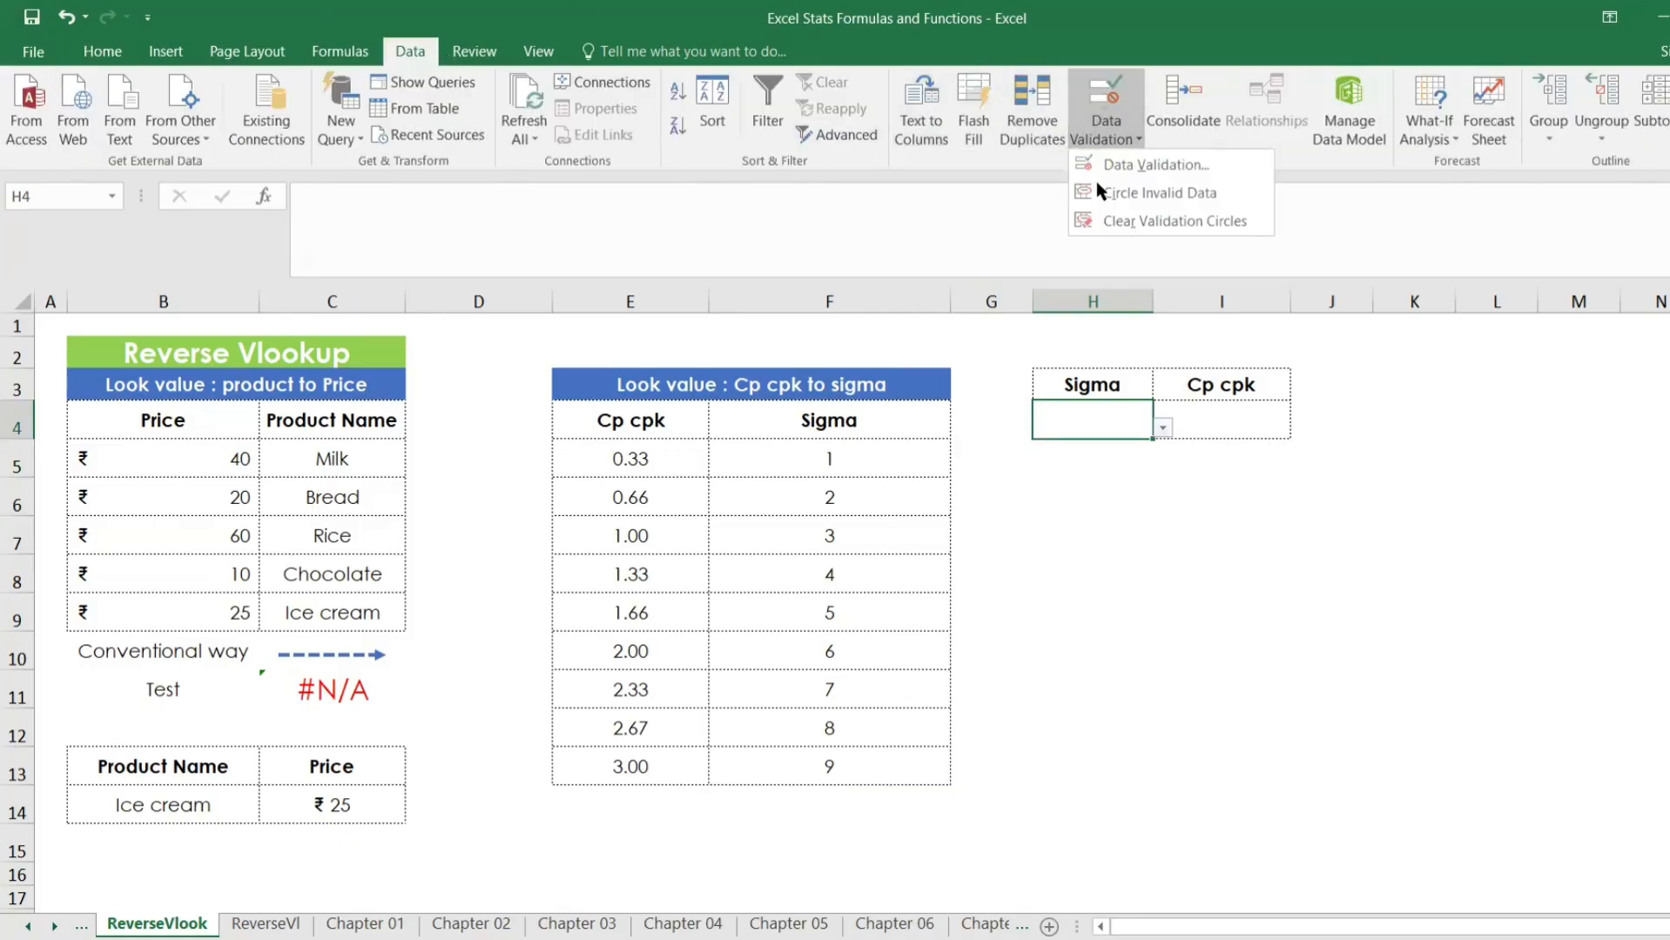
pyautogui.click(1131, 164)
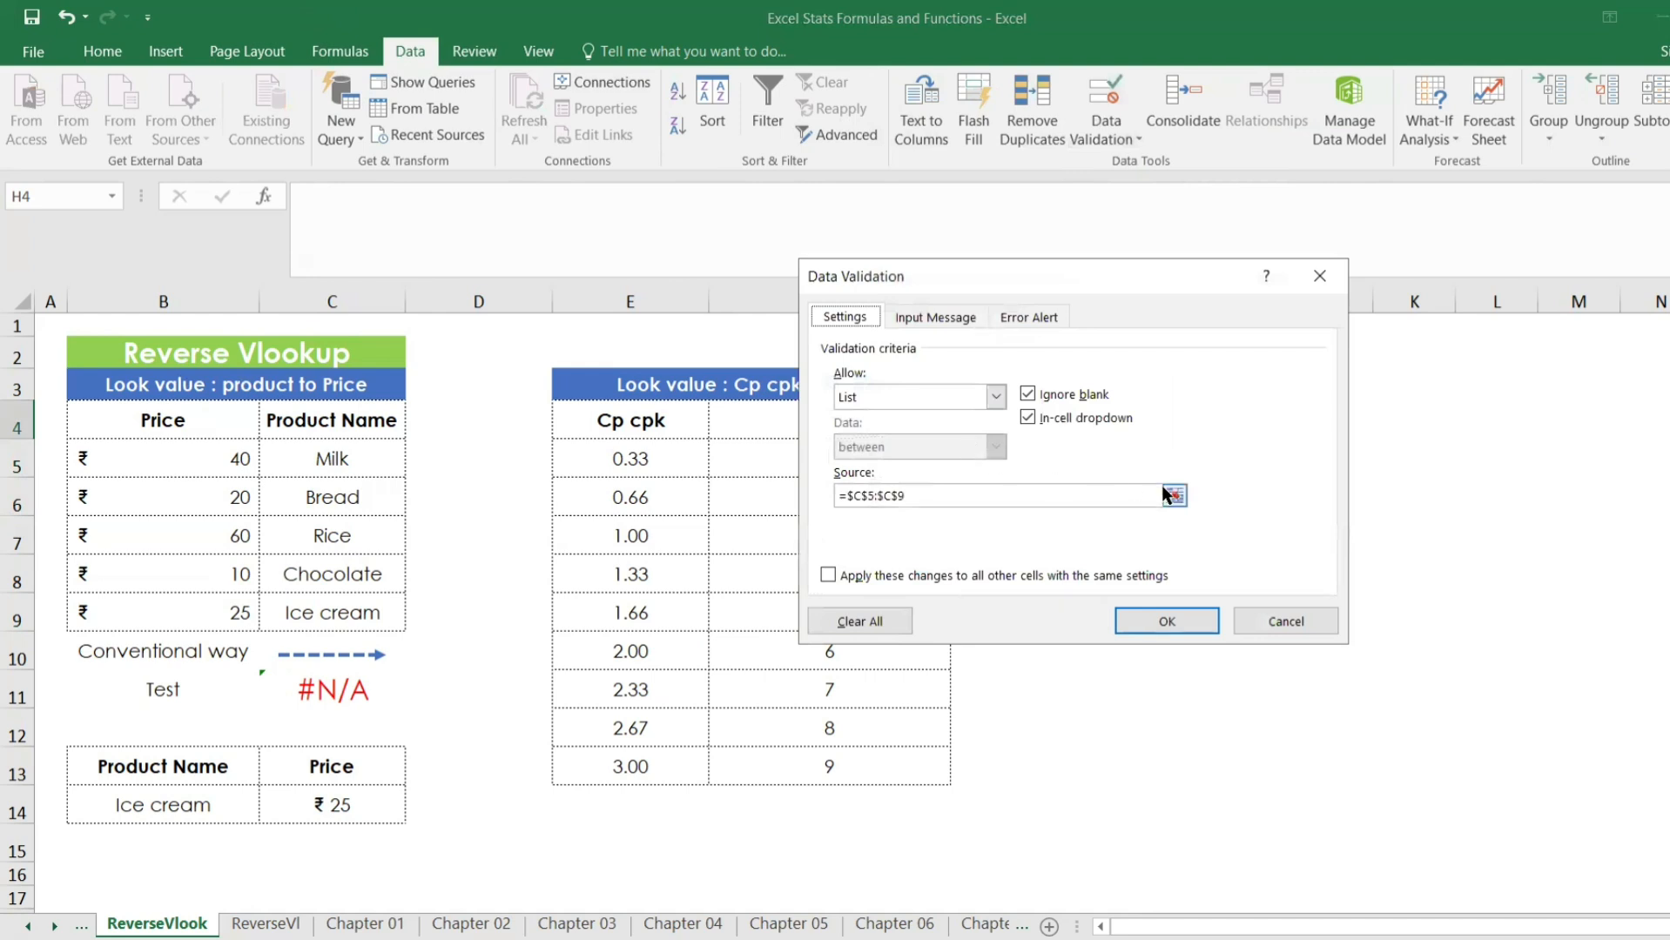
pyautogui.click(1172, 494)
pyautogui.moveTo(775, 458); pyautogui.dragTo(800, 762)
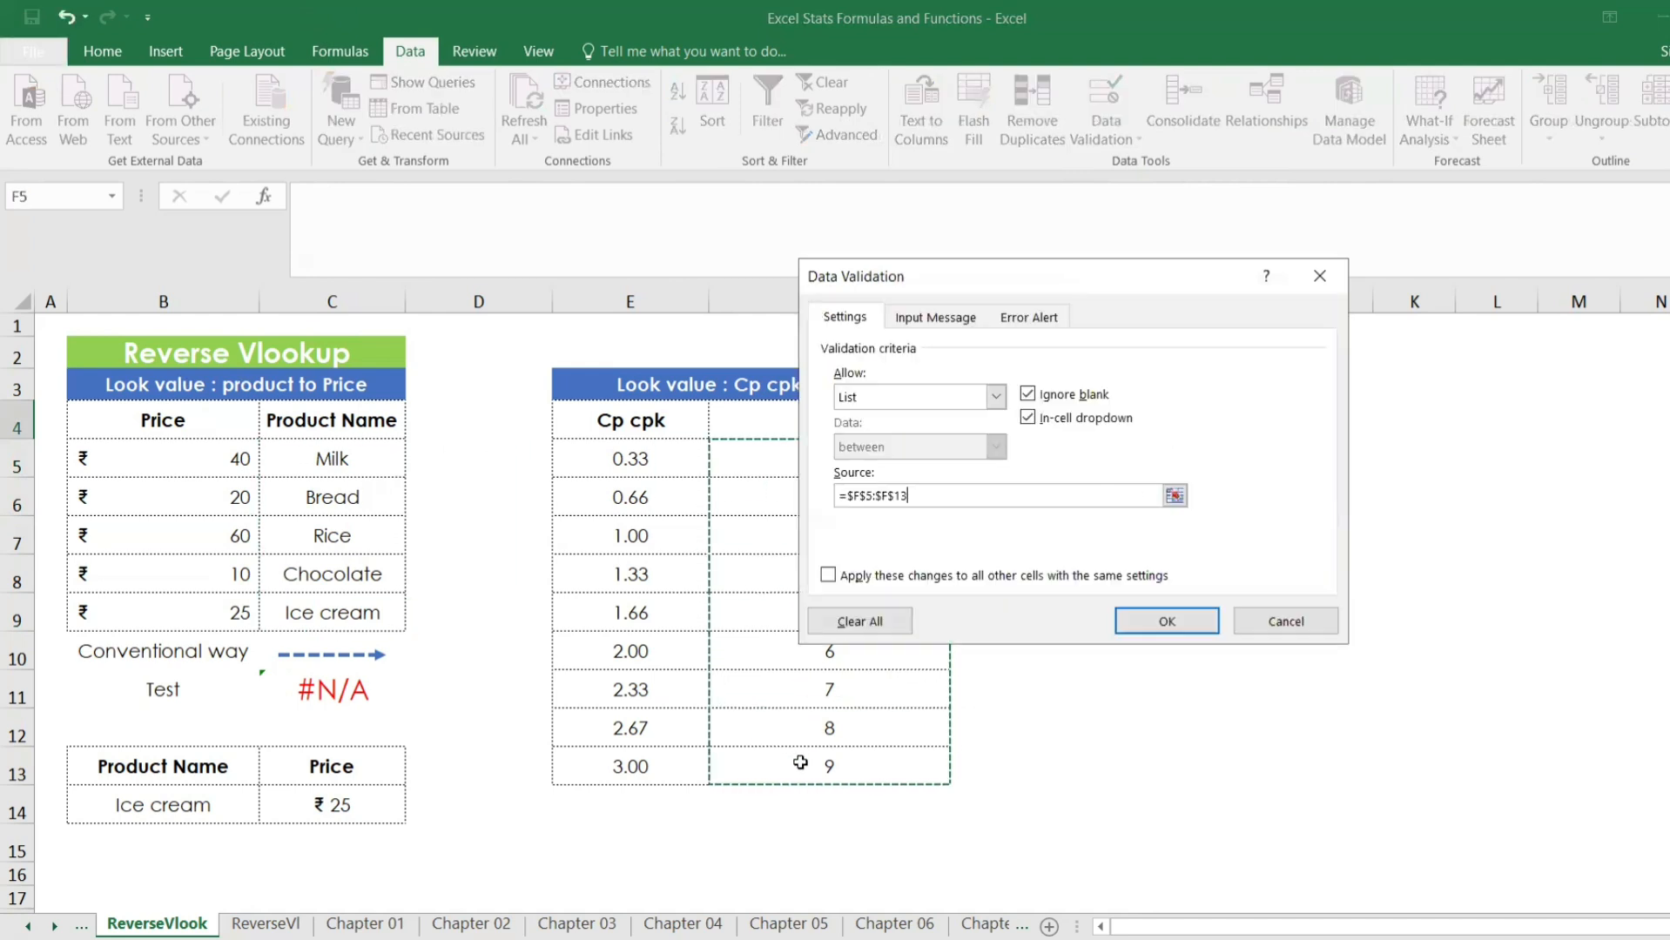
pyautogui.click(1177, 622)
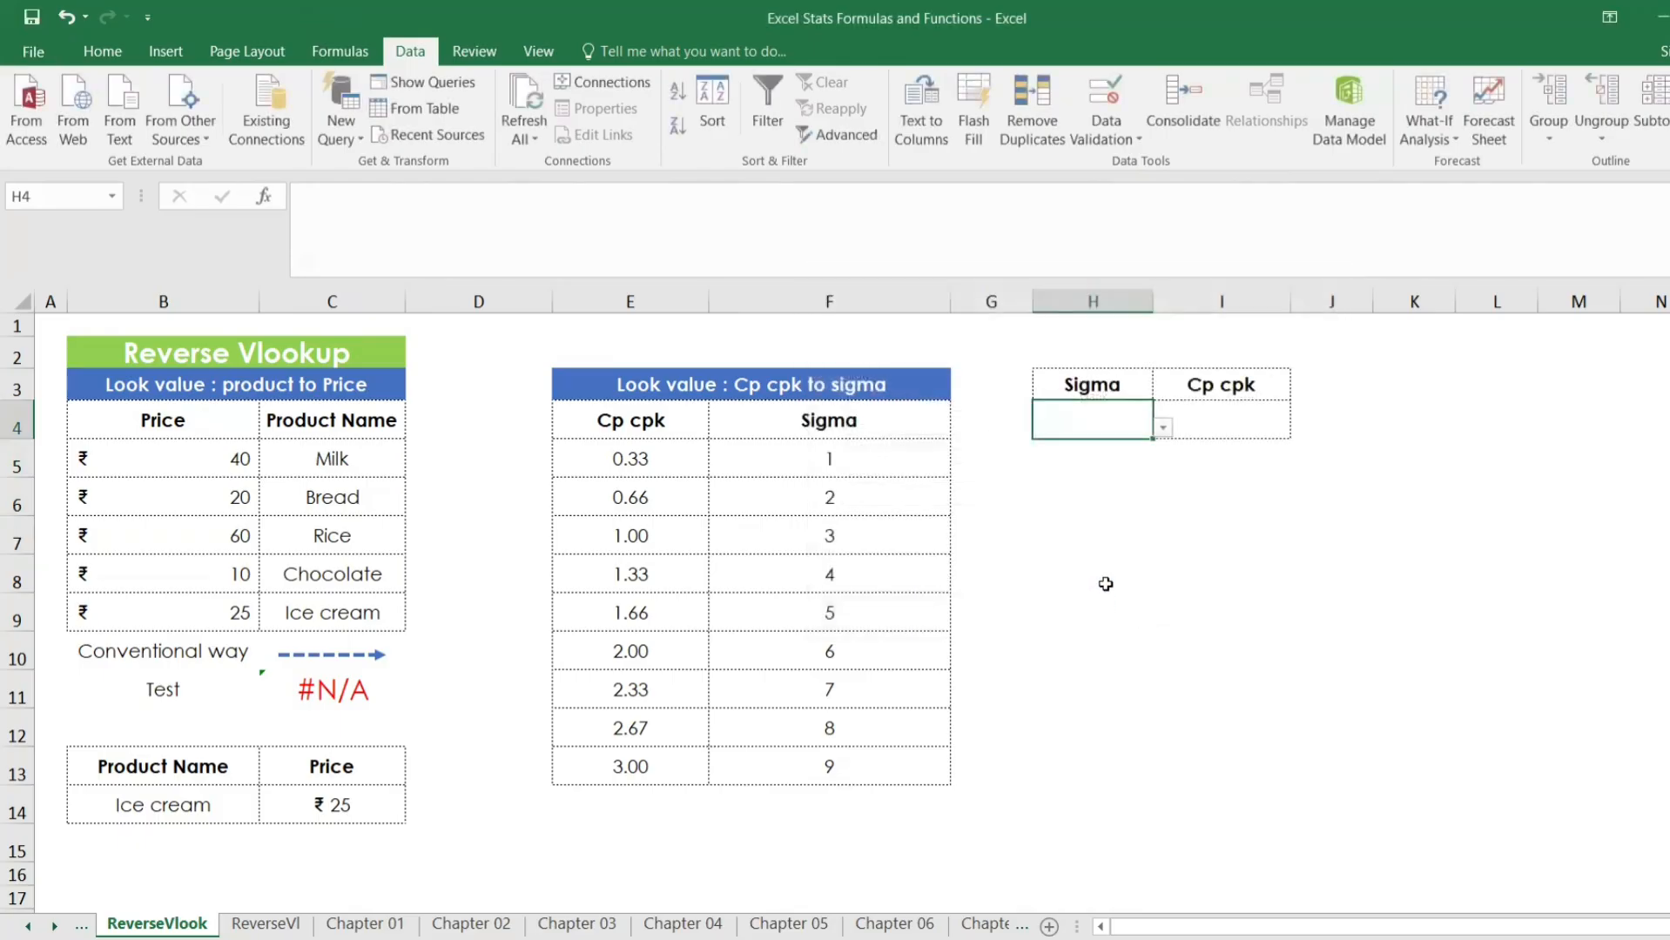
# Choose 6 as the Sigma value from the validation list in H4
pyautogui.click(1123, 487)
pyautogui.click(1141, 425)
pyautogui.click(1162, 427)
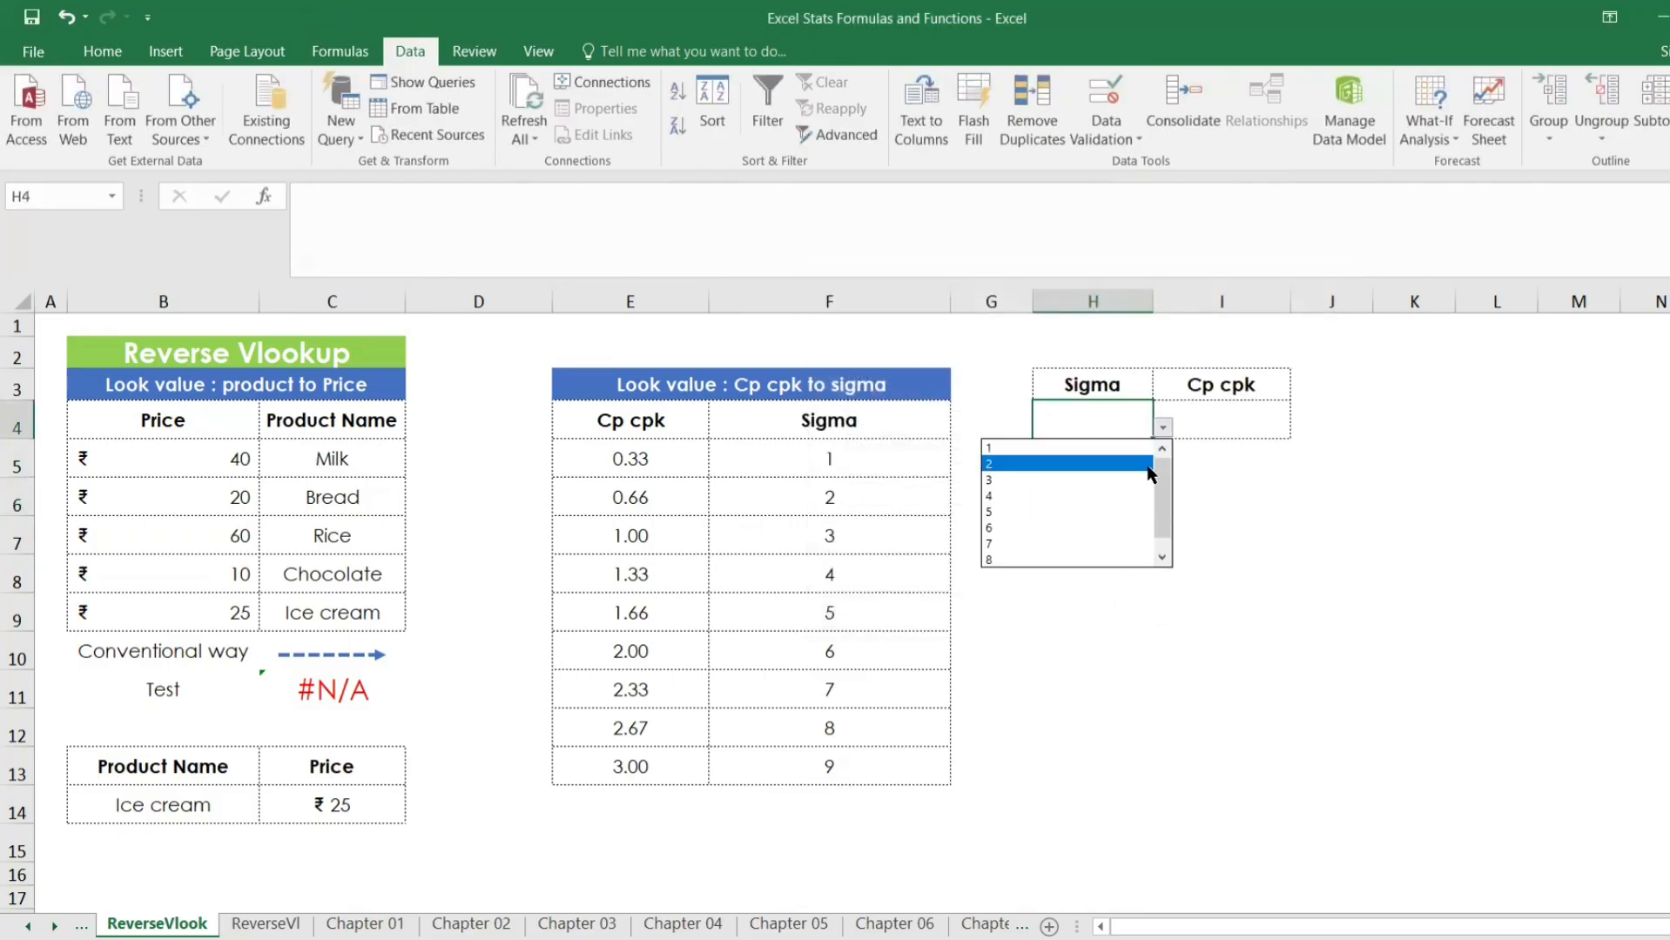
pyautogui.click(1080, 529)
# Start a VLOOKUP formula in I4 with H4 as the lookup value
pyautogui.click(1201, 421)
pyautogui.write('=')
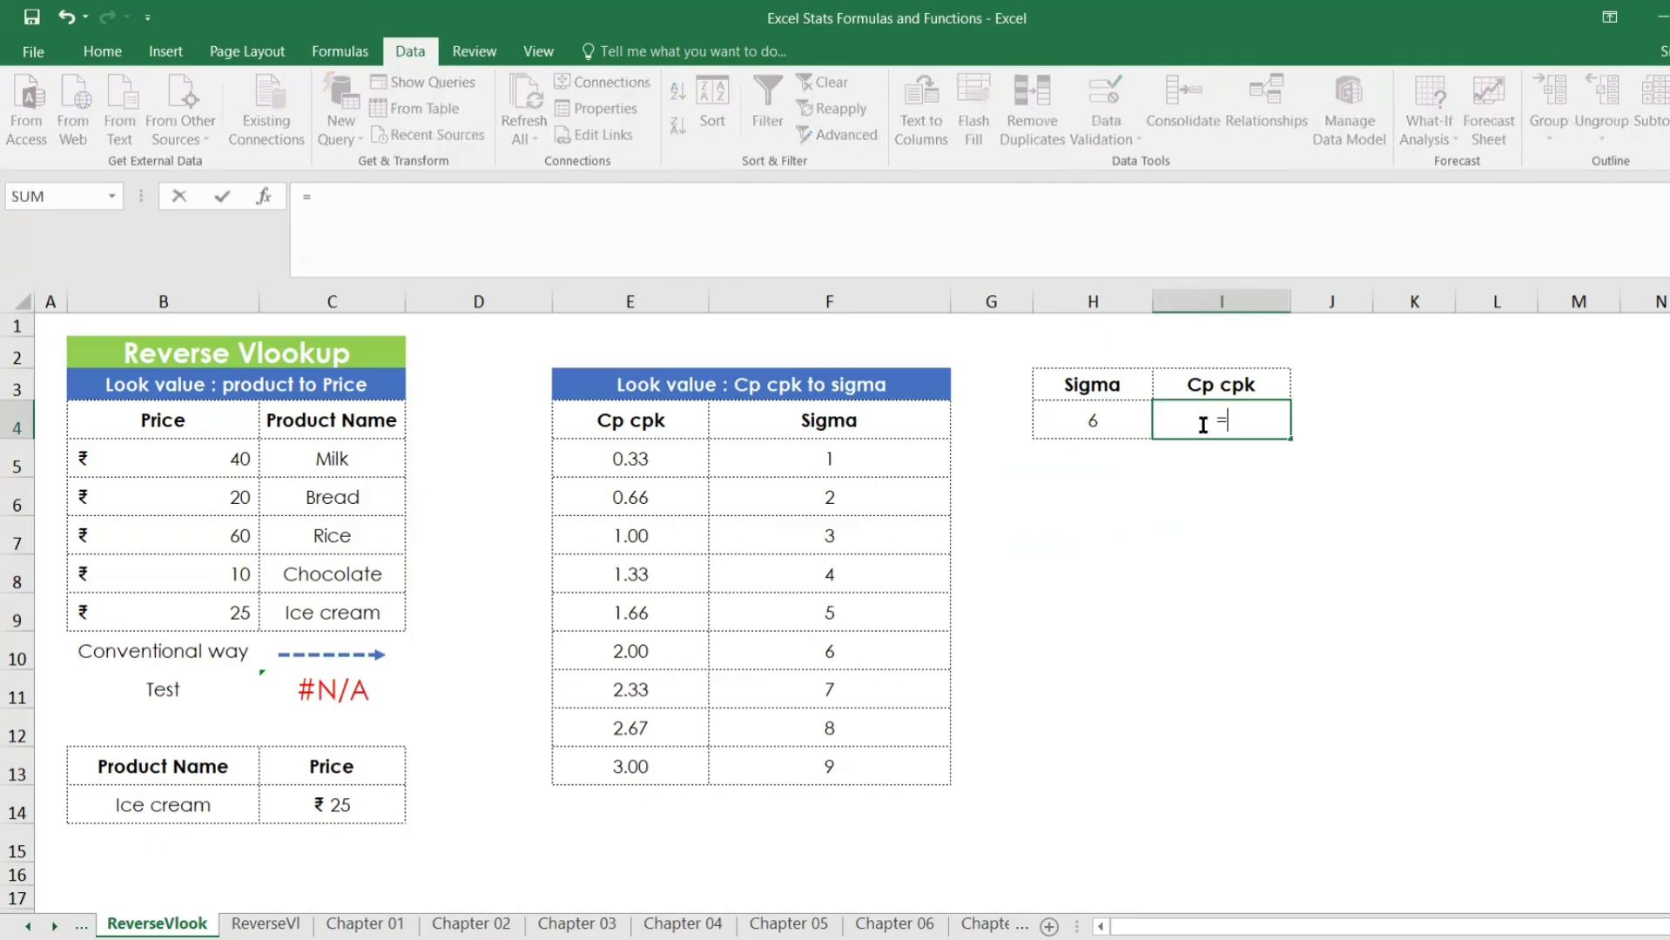
pyautogui.write('b')
pyautogui.press('BackSpace')
pyautogui.write('v')
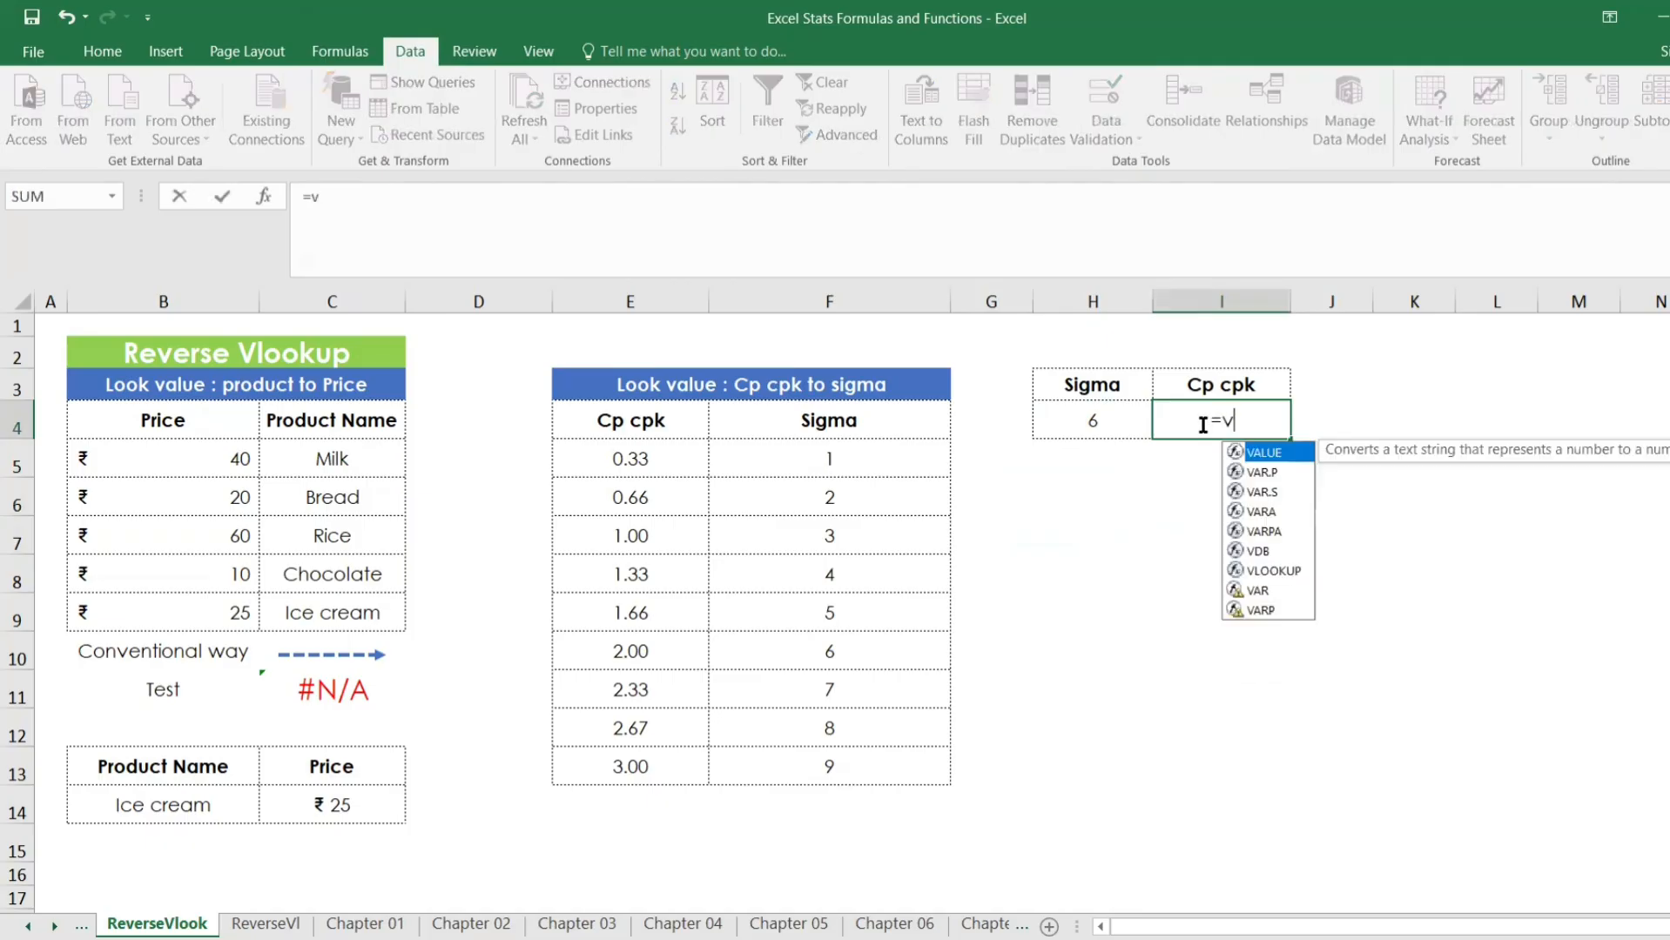
pyautogui.press('Tab')
pyautogui.press('BackSpace')
pyautogui.press('BackSpace')
pyautogui.press('BackSpace')
pyautogui.press('BackSpace')
pyautogui.press('BackSpace')
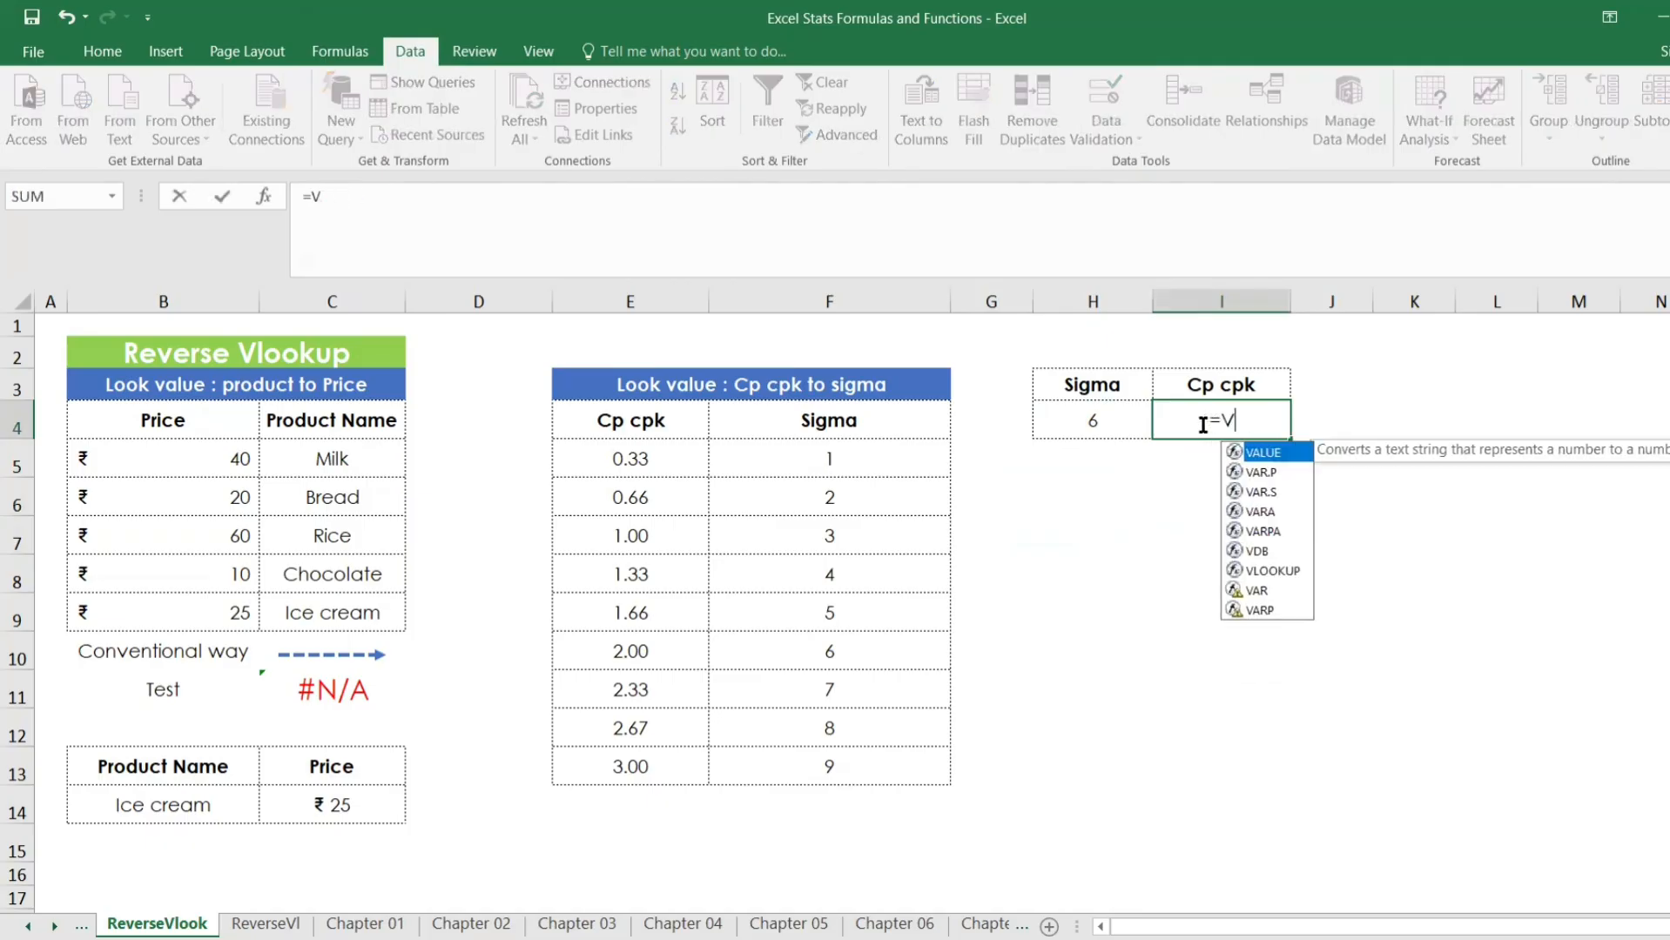
pyautogui.write('l')
pyautogui.press('Tab')
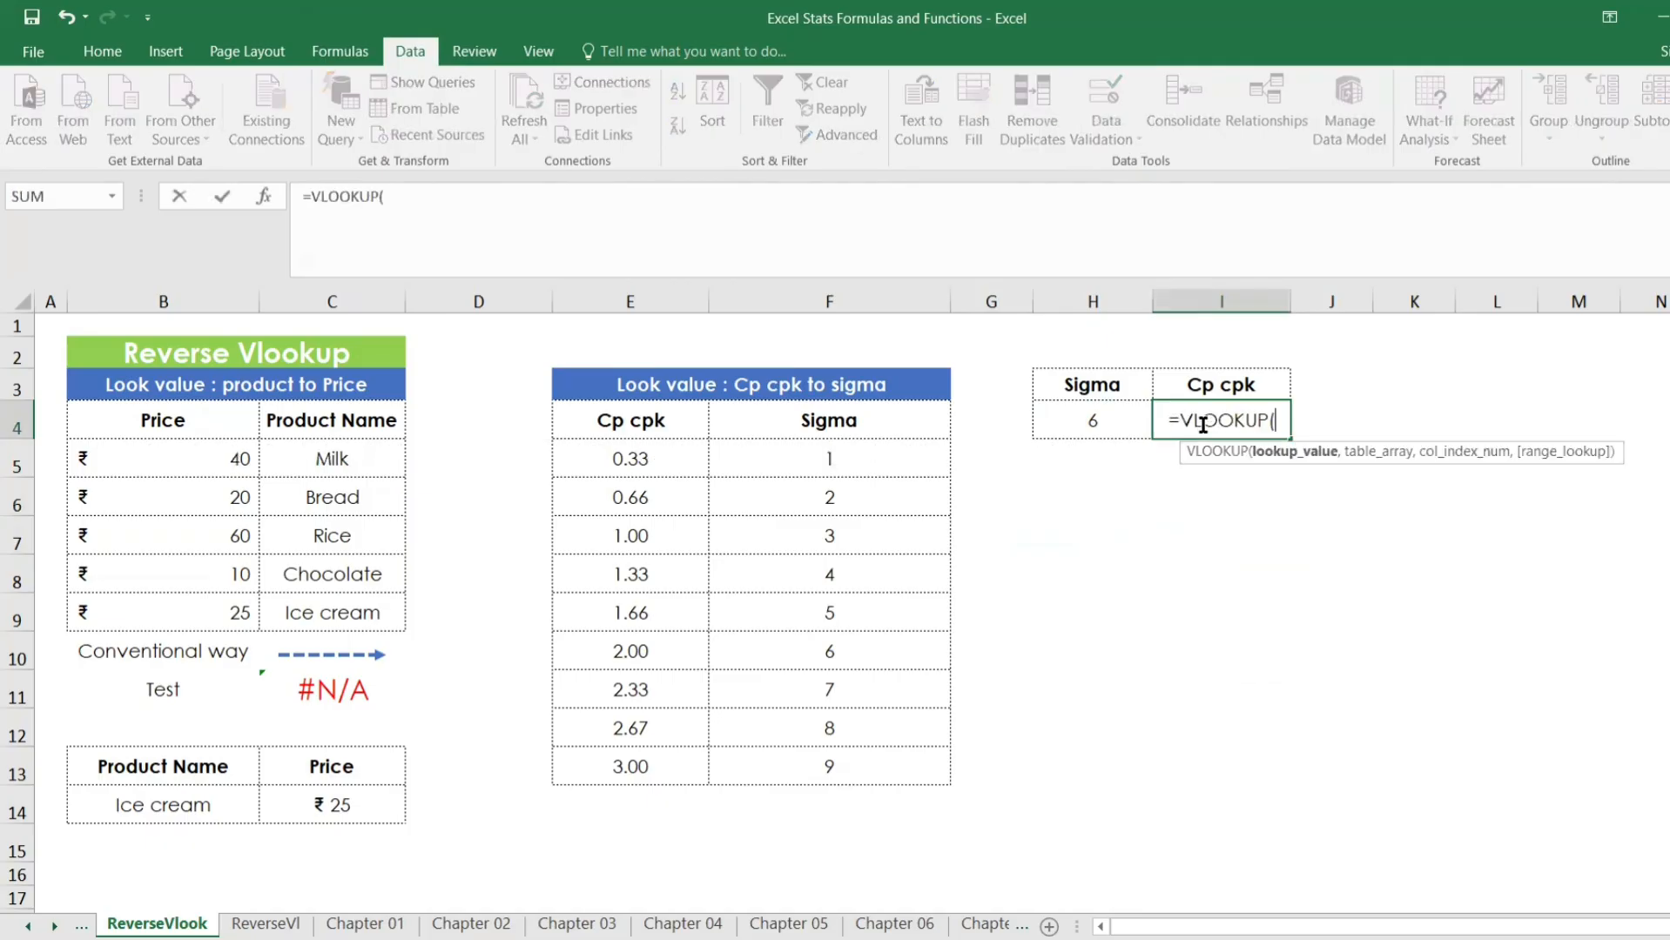
pyautogui.click(1111, 417)
pyautogui.write(',')
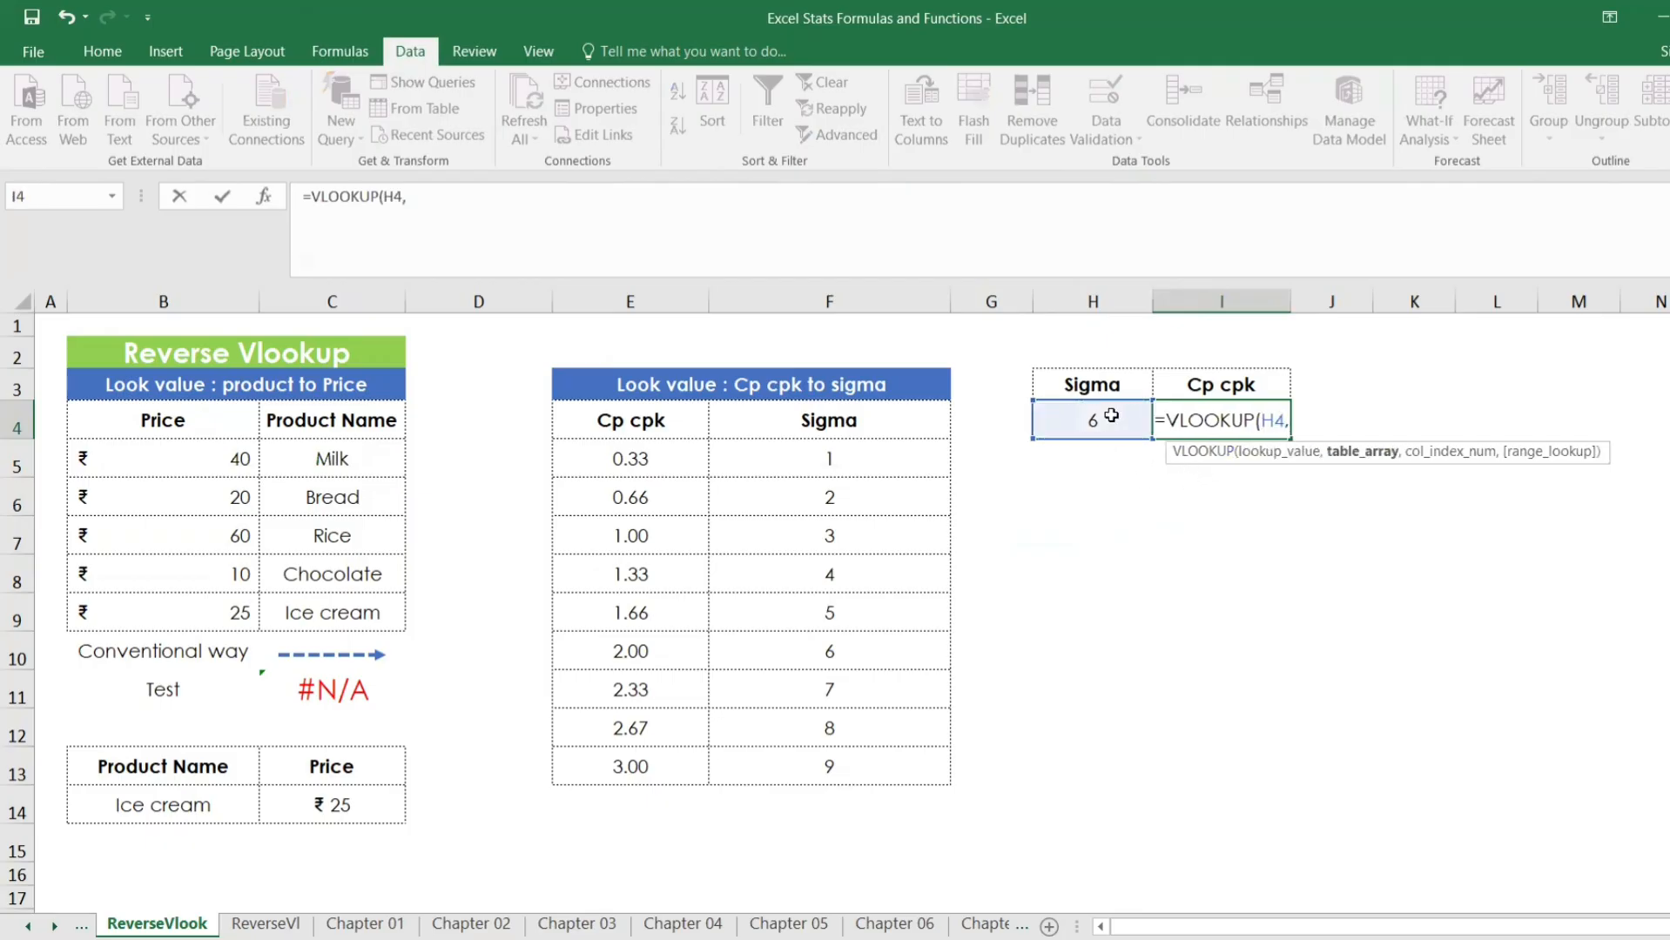
# Use CHOOSE as the table array, with index {1,2} and the absolute Sigma range $F$5:$F$13 as its first value
pyautogui.write('choo')
pyautogui.press('Tab')
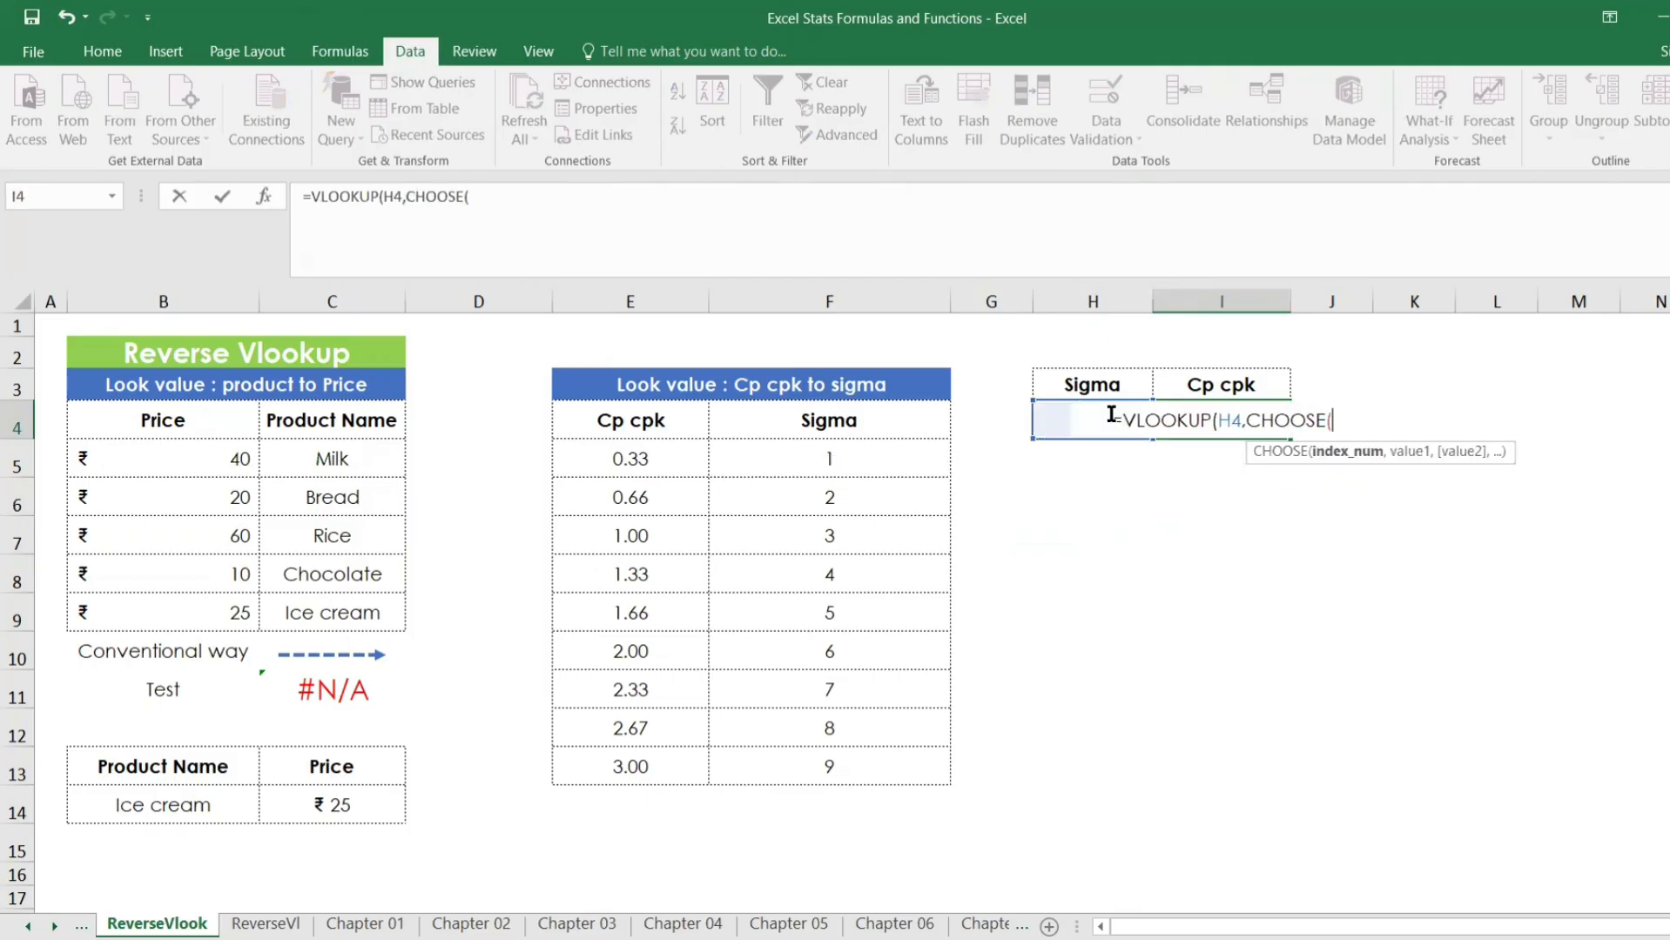
pyautogui.write('{1')
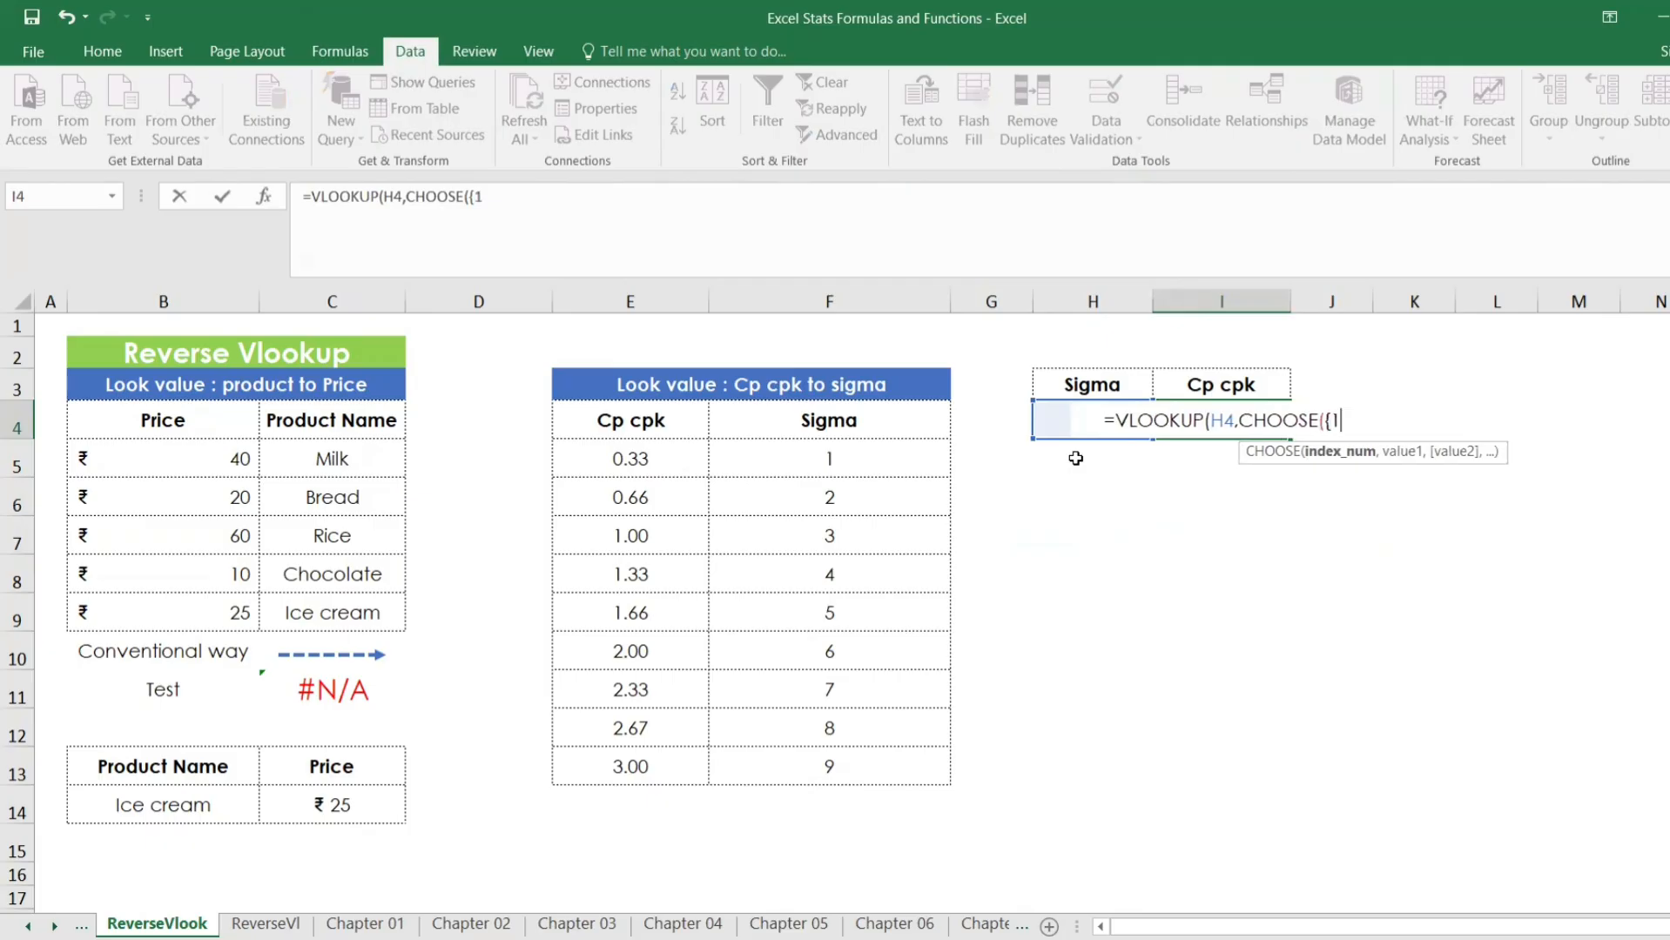
pyautogui.write(',2')
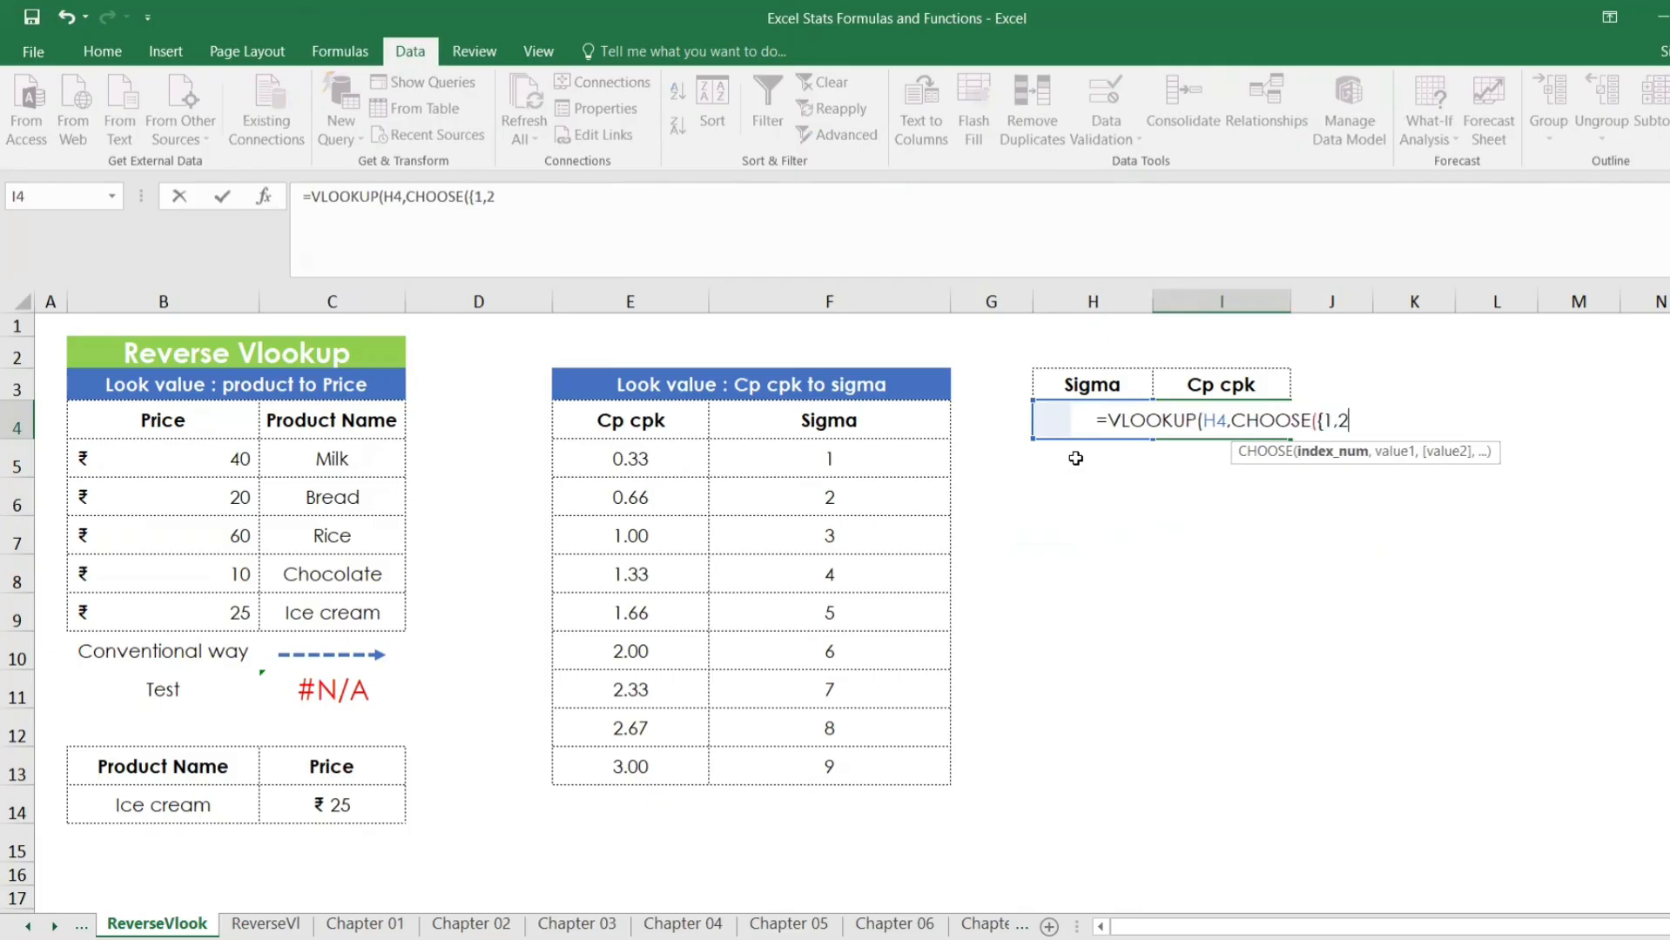
pyautogui.write('},')
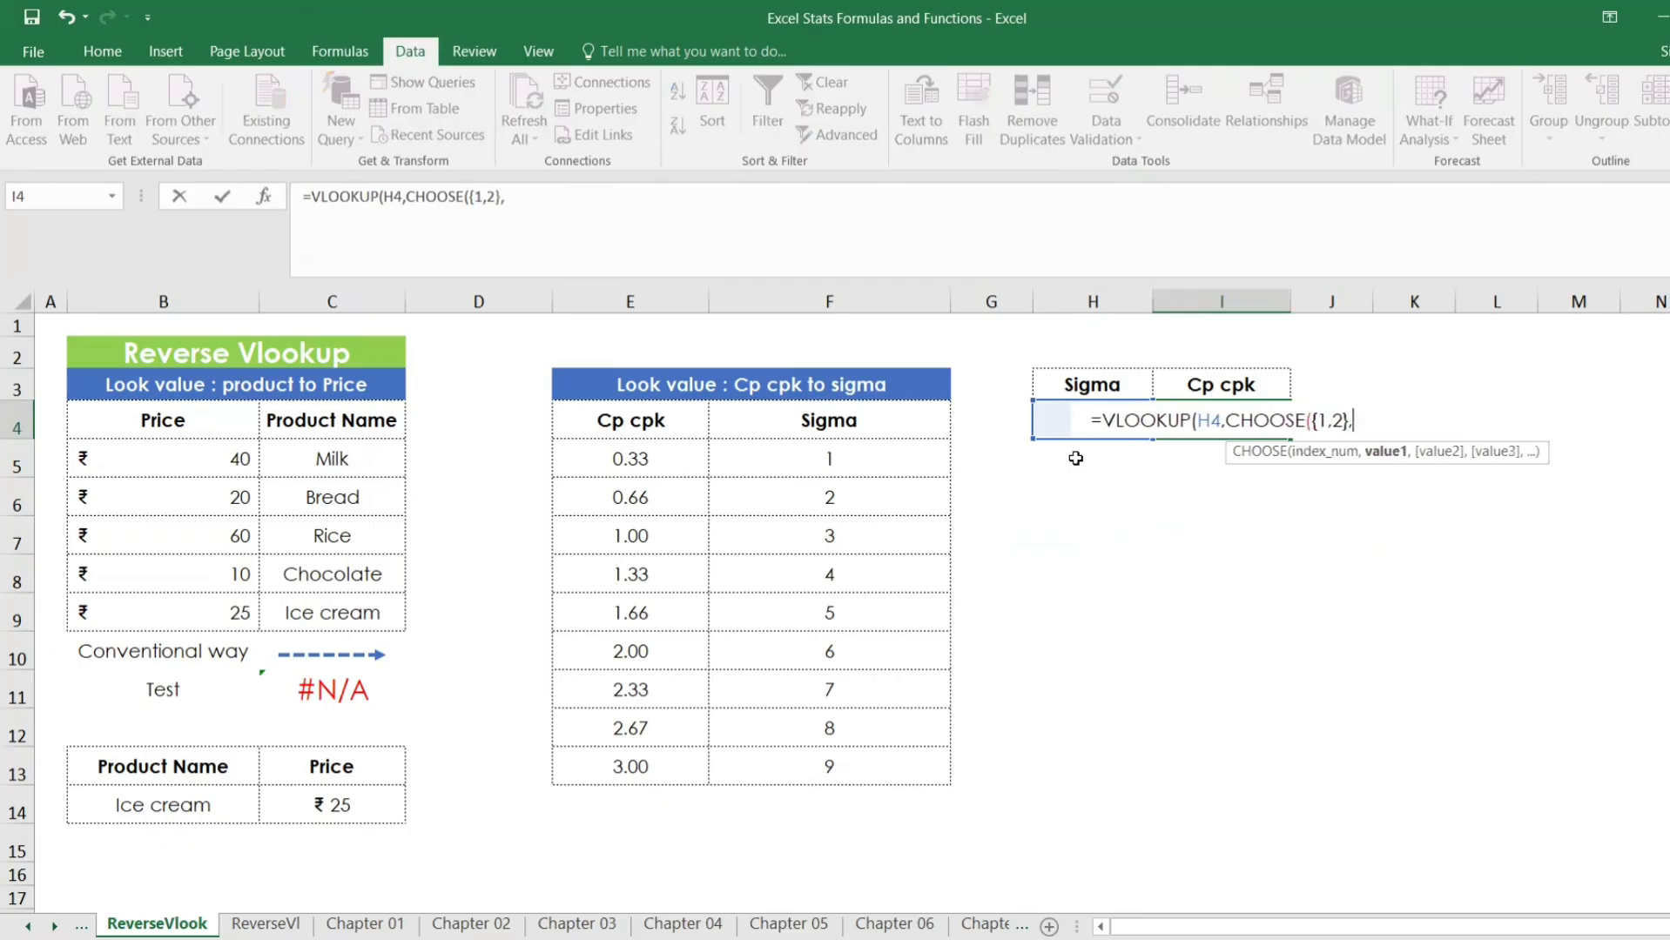
pyautogui.moveTo(827, 457); pyautogui.dragTo(810, 753)
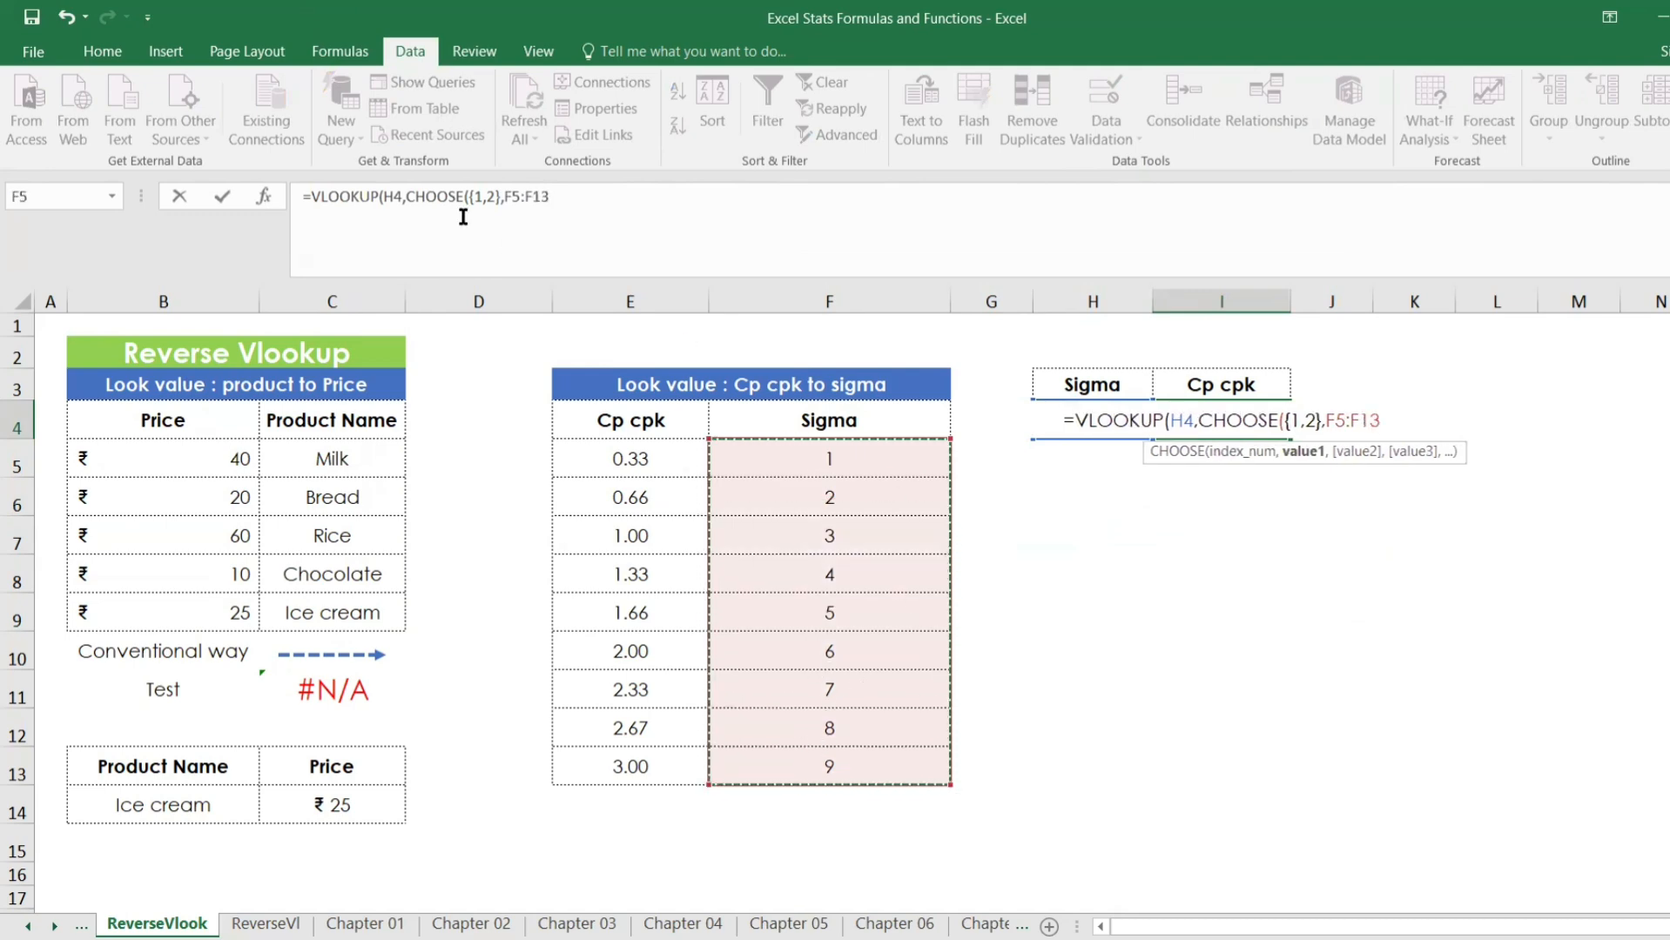
pyautogui.moveTo(574, 203); pyautogui.dragTo(507, 199)
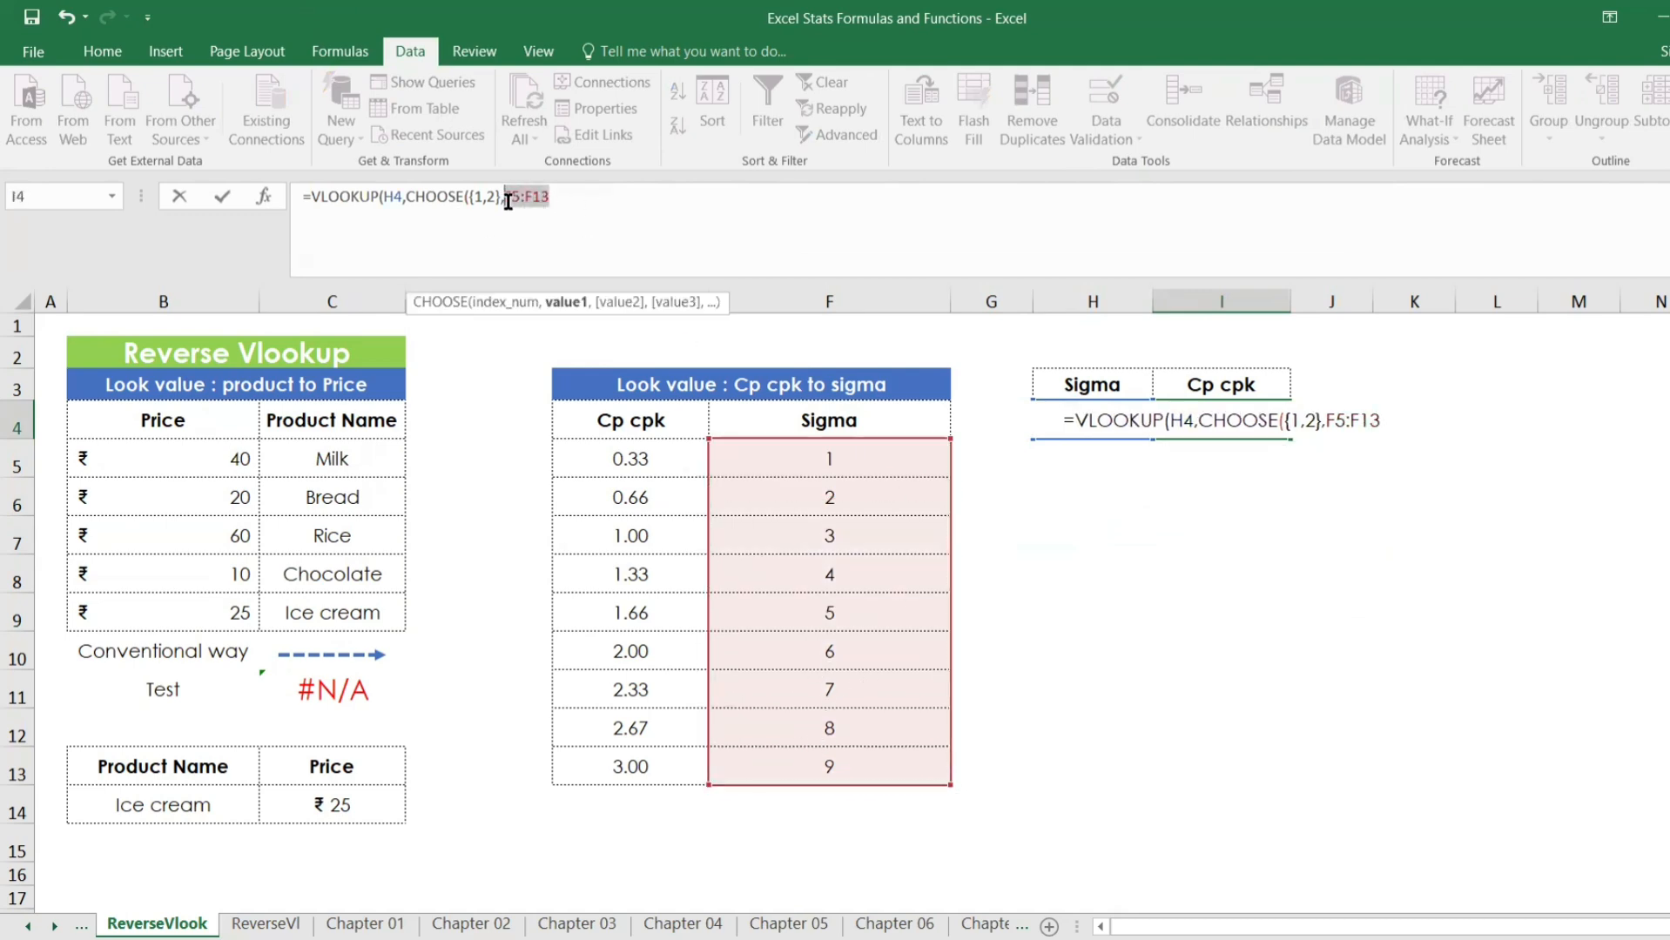
pyautogui.press('F4')
pyautogui.click(678, 192)
pyautogui.write(',')
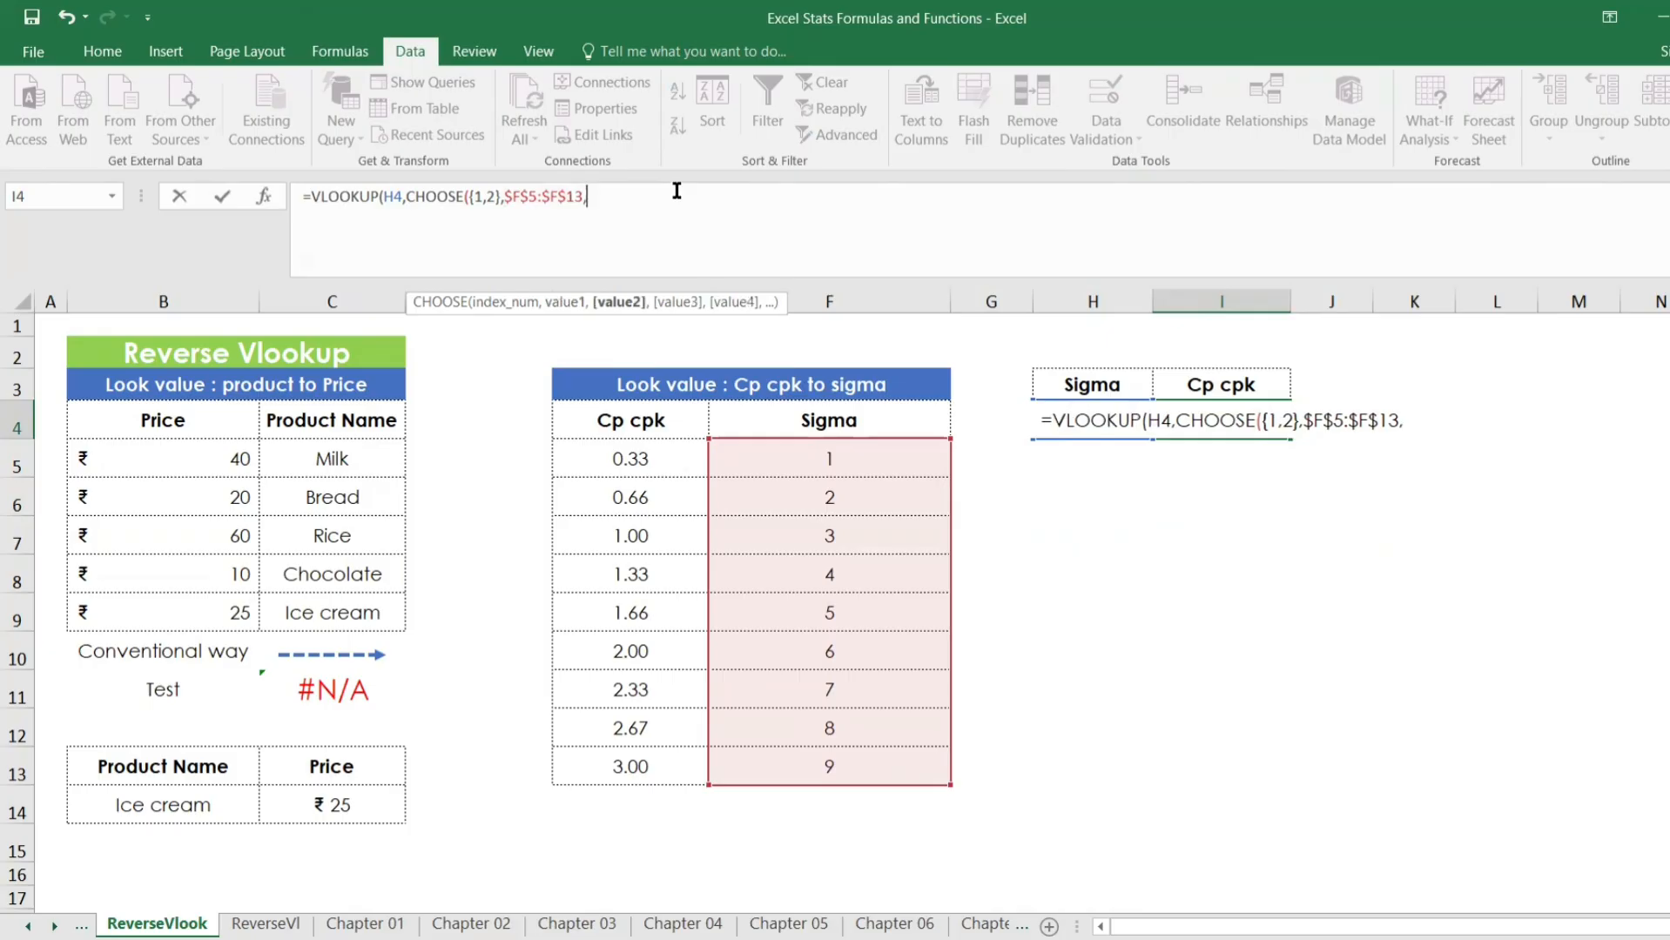
# Complete the I4 formula with $E$5:$E$13 as the second CHOOSE value, column index 2 and FALSE for exact match
pyautogui.moveTo(634, 452); pyautogui.dragTo(627, 766)
pyautogui.moveTo(652, 199); pyautogui.dragTo(594, 202)
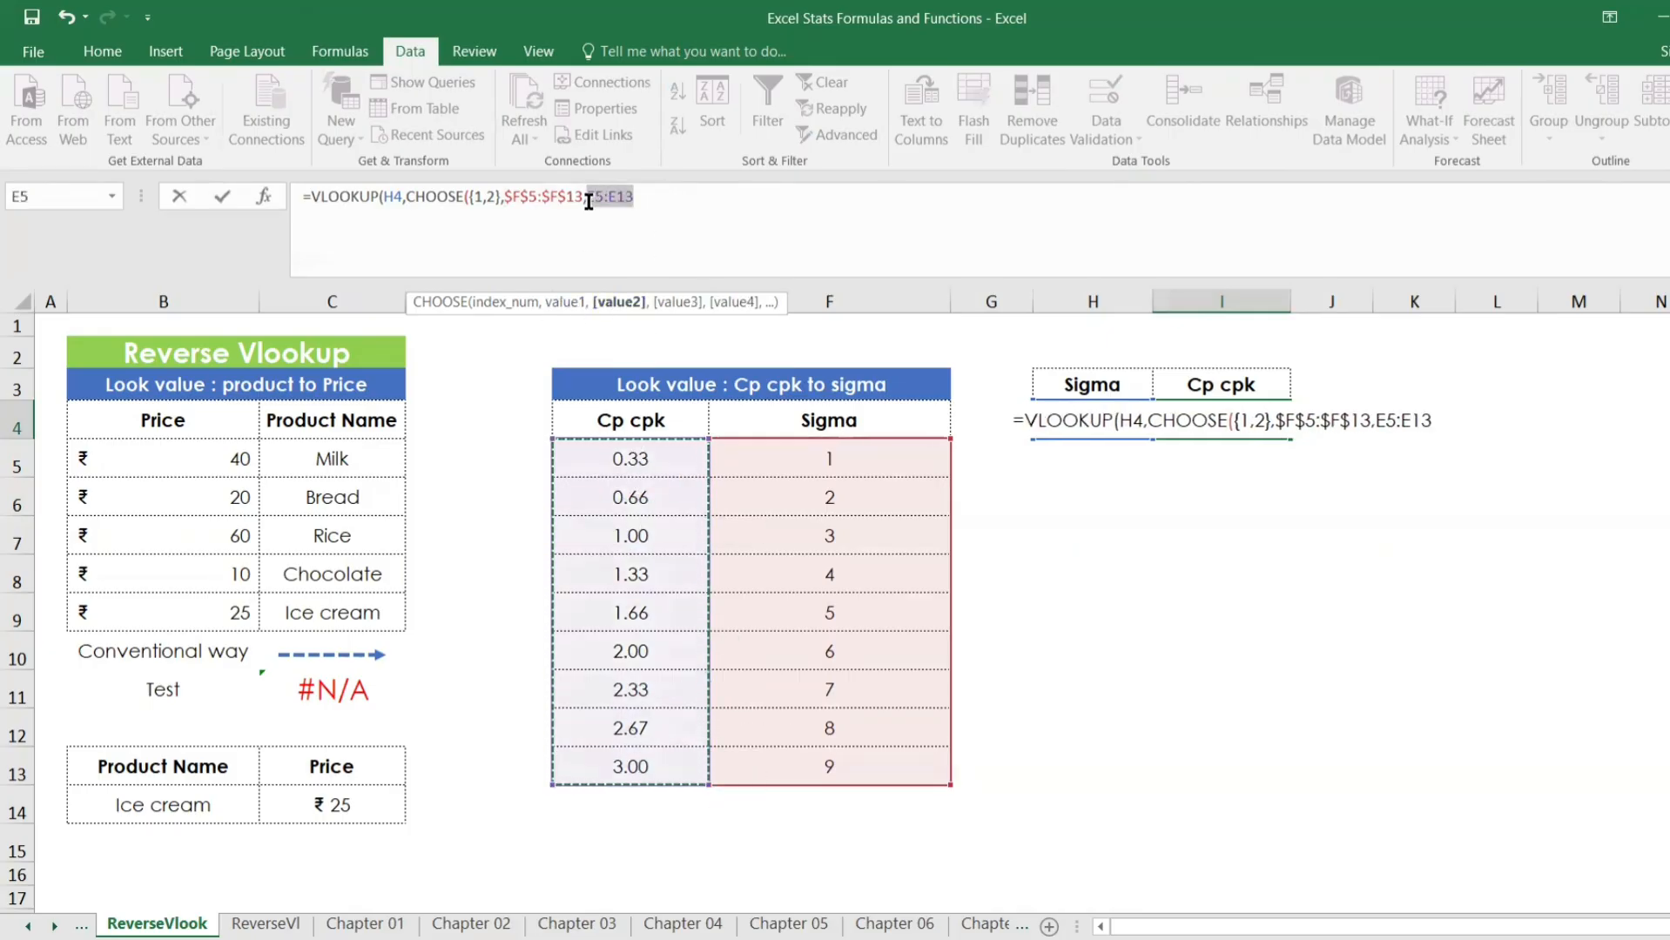
pyautogui.press('F4')
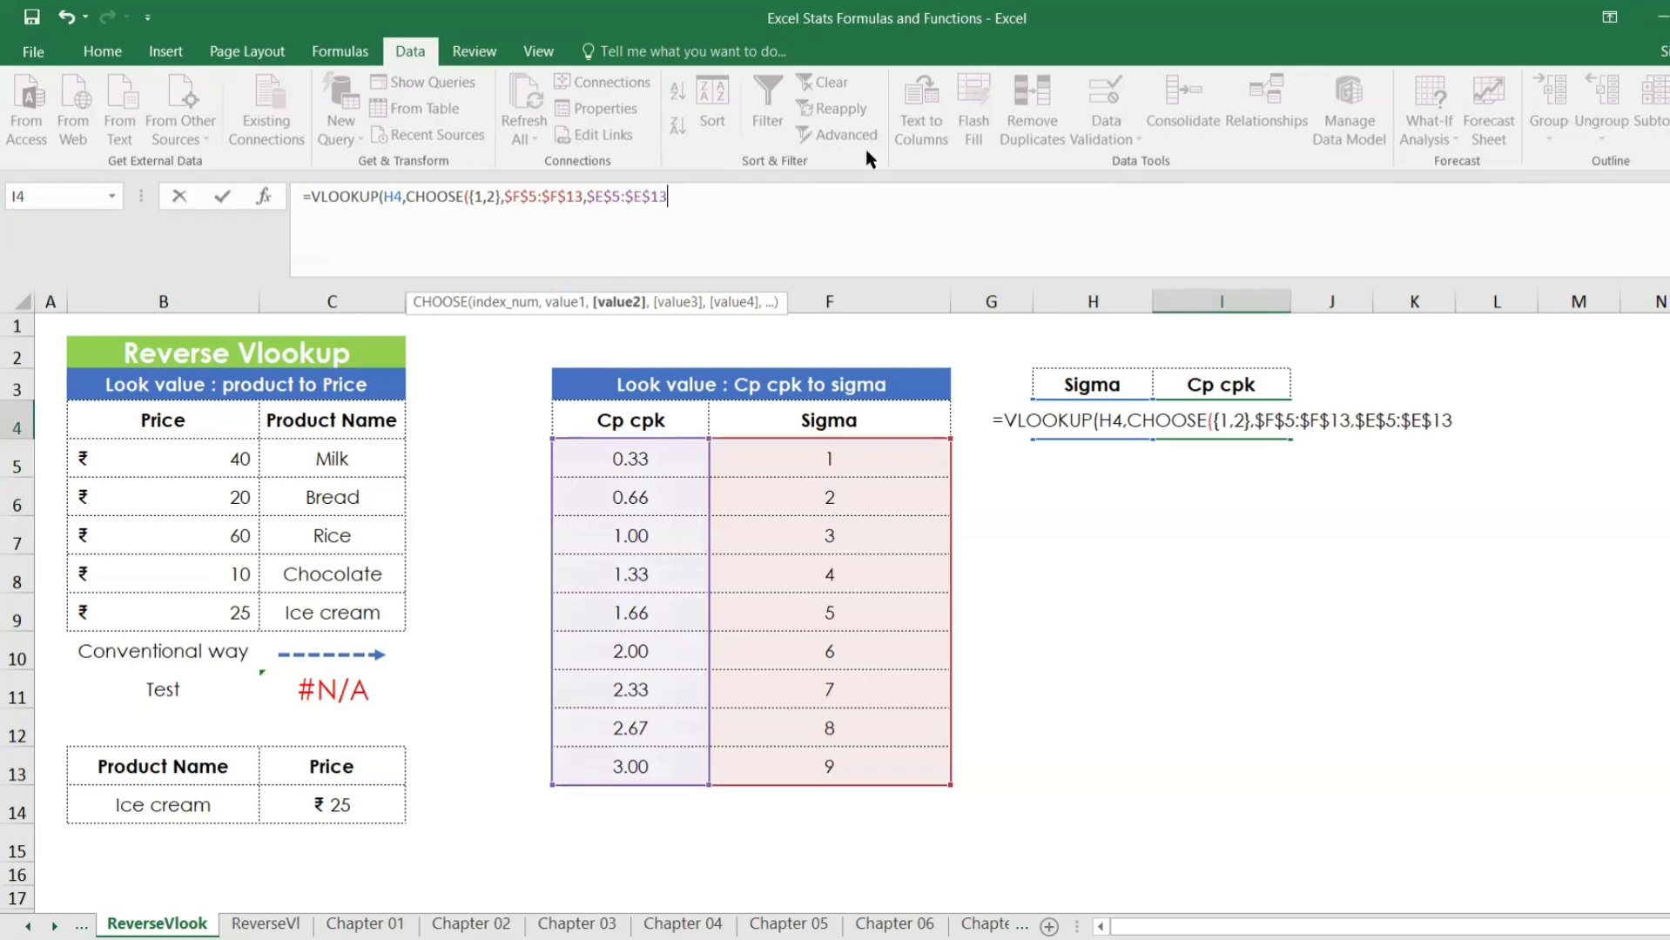
pyautogui.write('),2,')
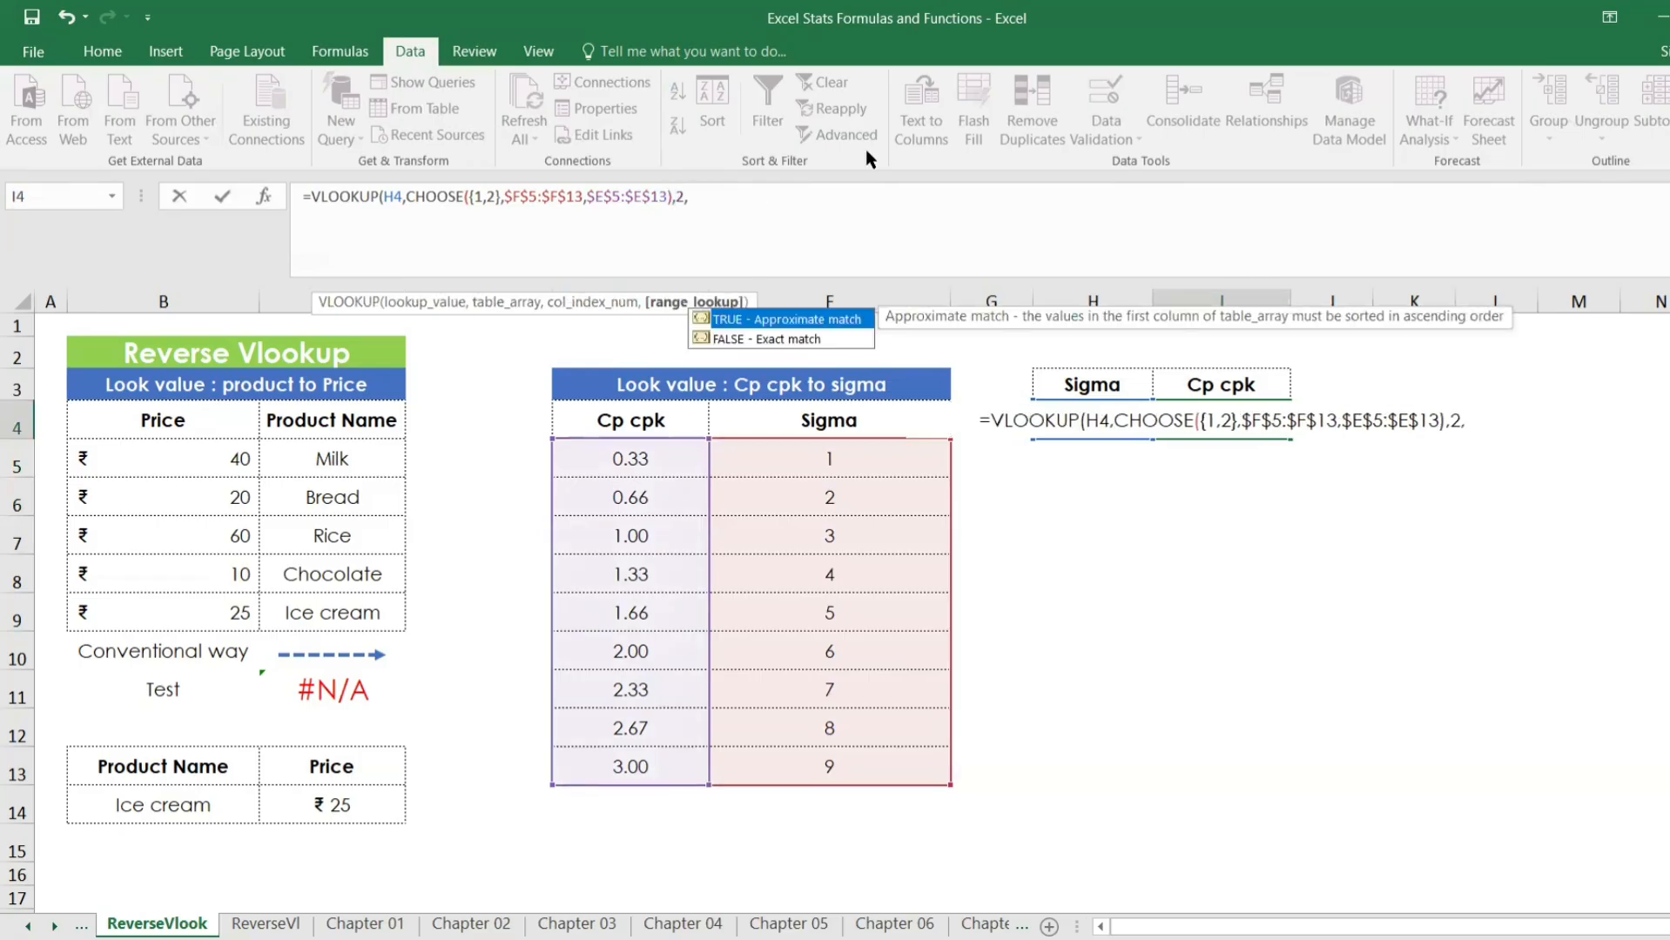
pyautogui.press('Down')
pyautogui.press('Tab')
pyautogui.write(')')
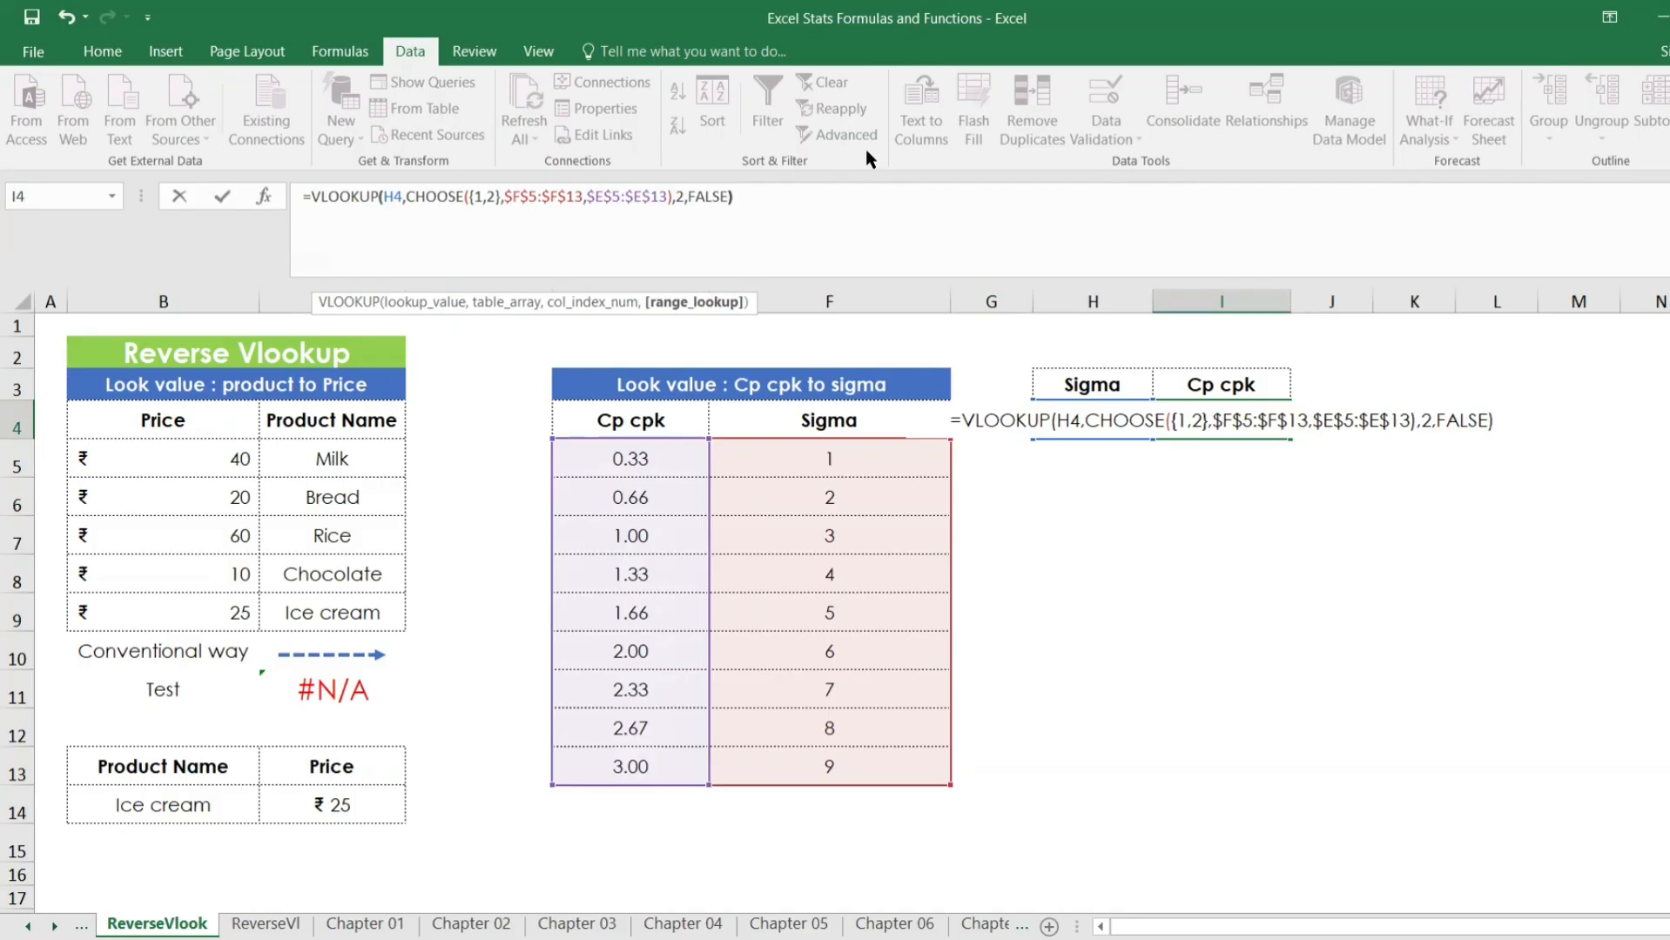
pyautogui.press('Return')
# Format the Cp cpk result in I4 as a plain number with two decimal places
pyautogui.click(1227, 418)
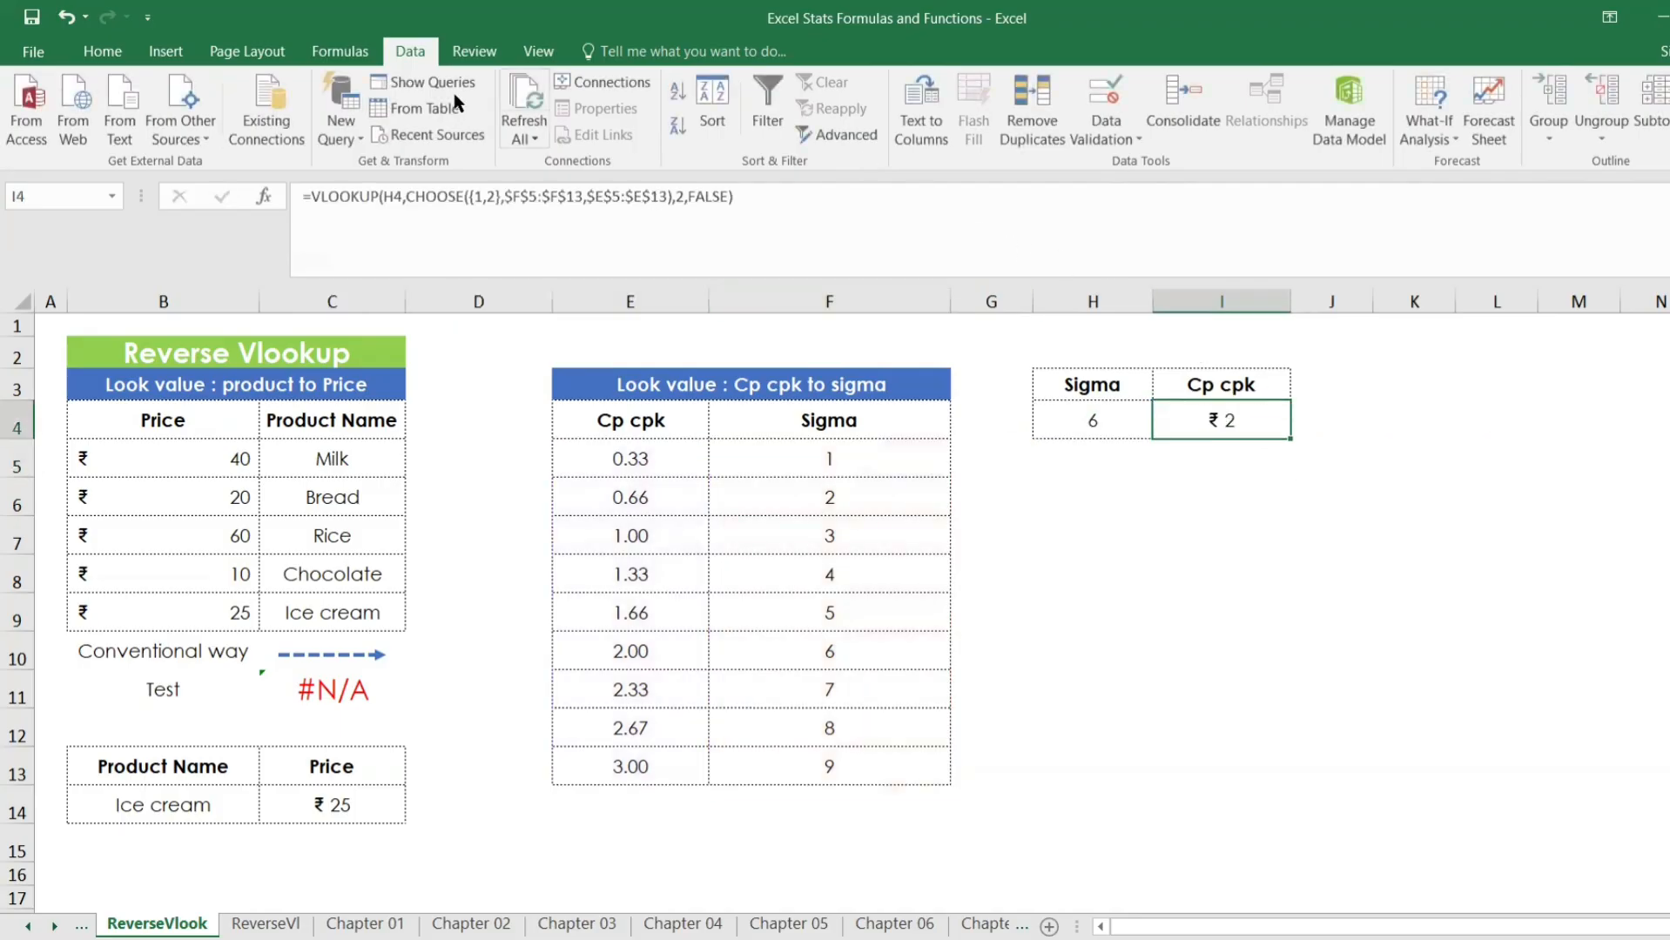
pyautogui.click(83, 53)
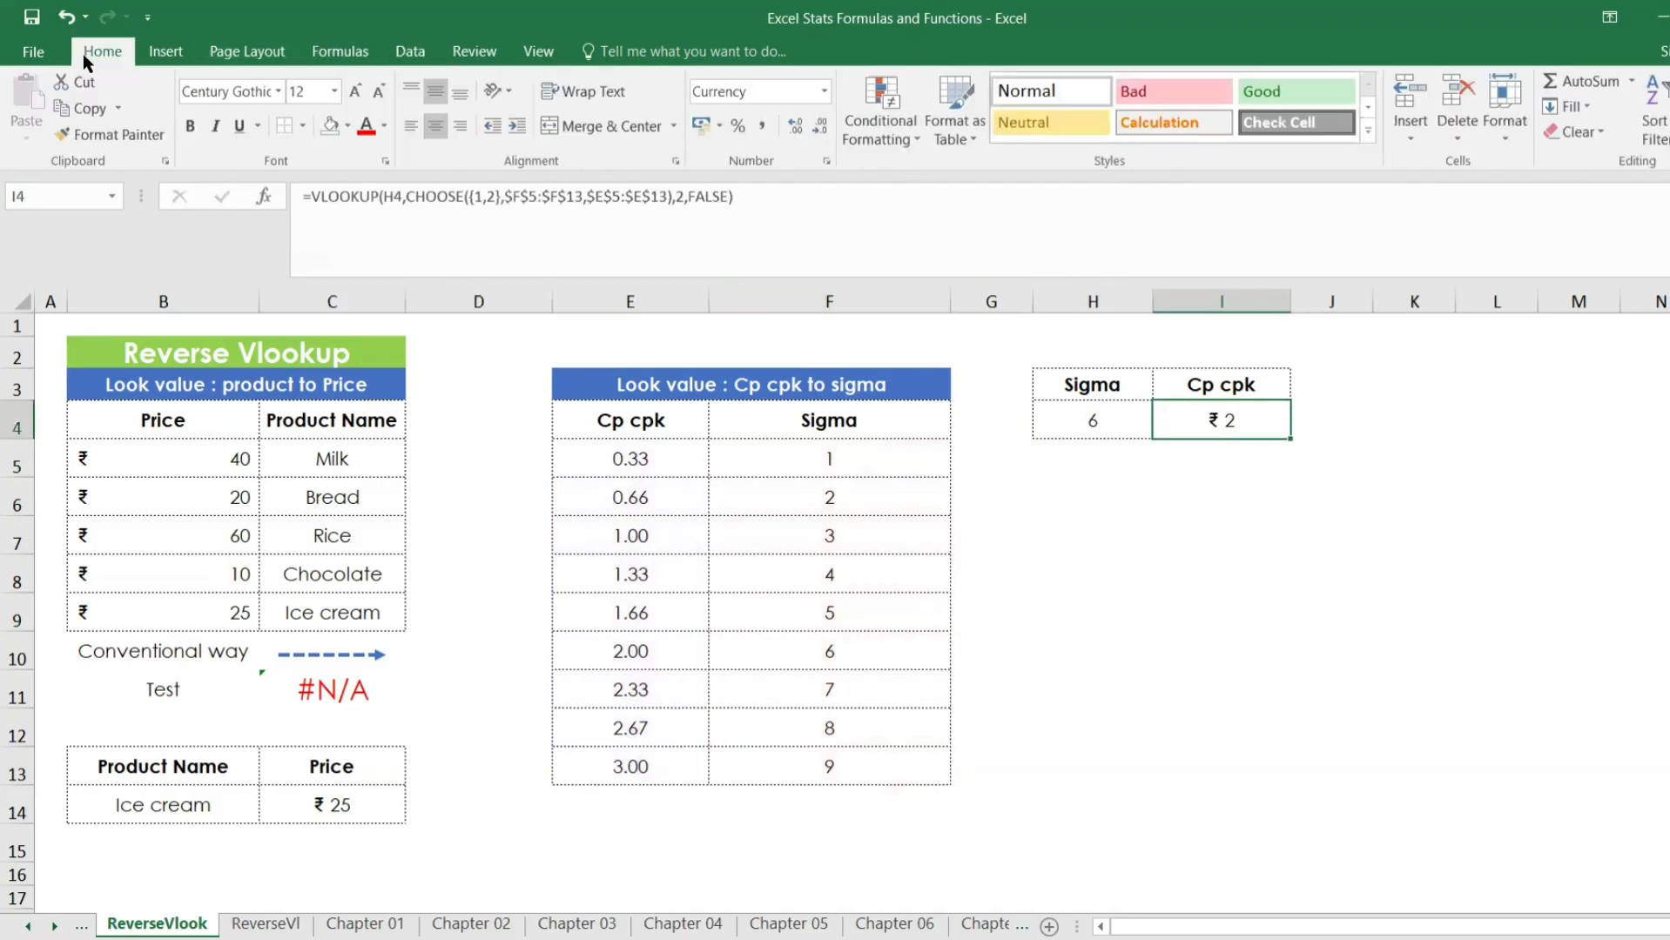
pyautogui.click(823, 91)
pyautogui.click(806, 196)
pyautogui.click(820, 125)
pyautogui.click(819, 125)
pyautogui.click(794, 125)
pyautogui.click(795, 126)
pyautogui.click(1264, 520)
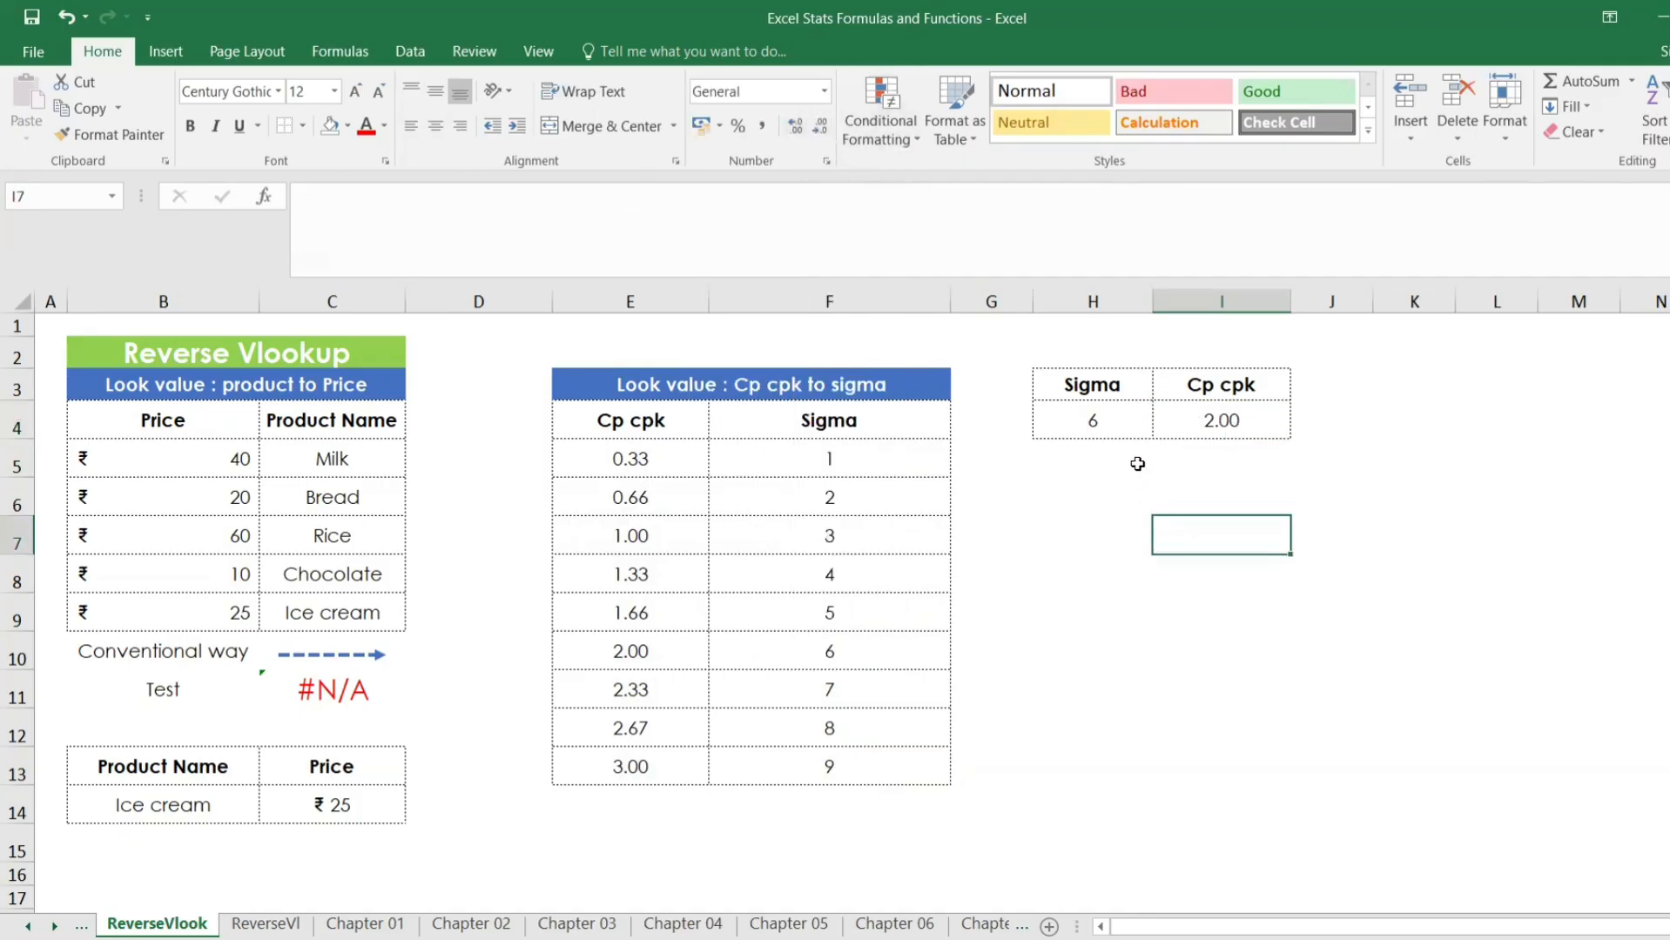
# Test the reverse lookup by choosing Sigma values 4, 2, 9, 1 and 5 in turn in H4
pyautogui.click(1110, 420)
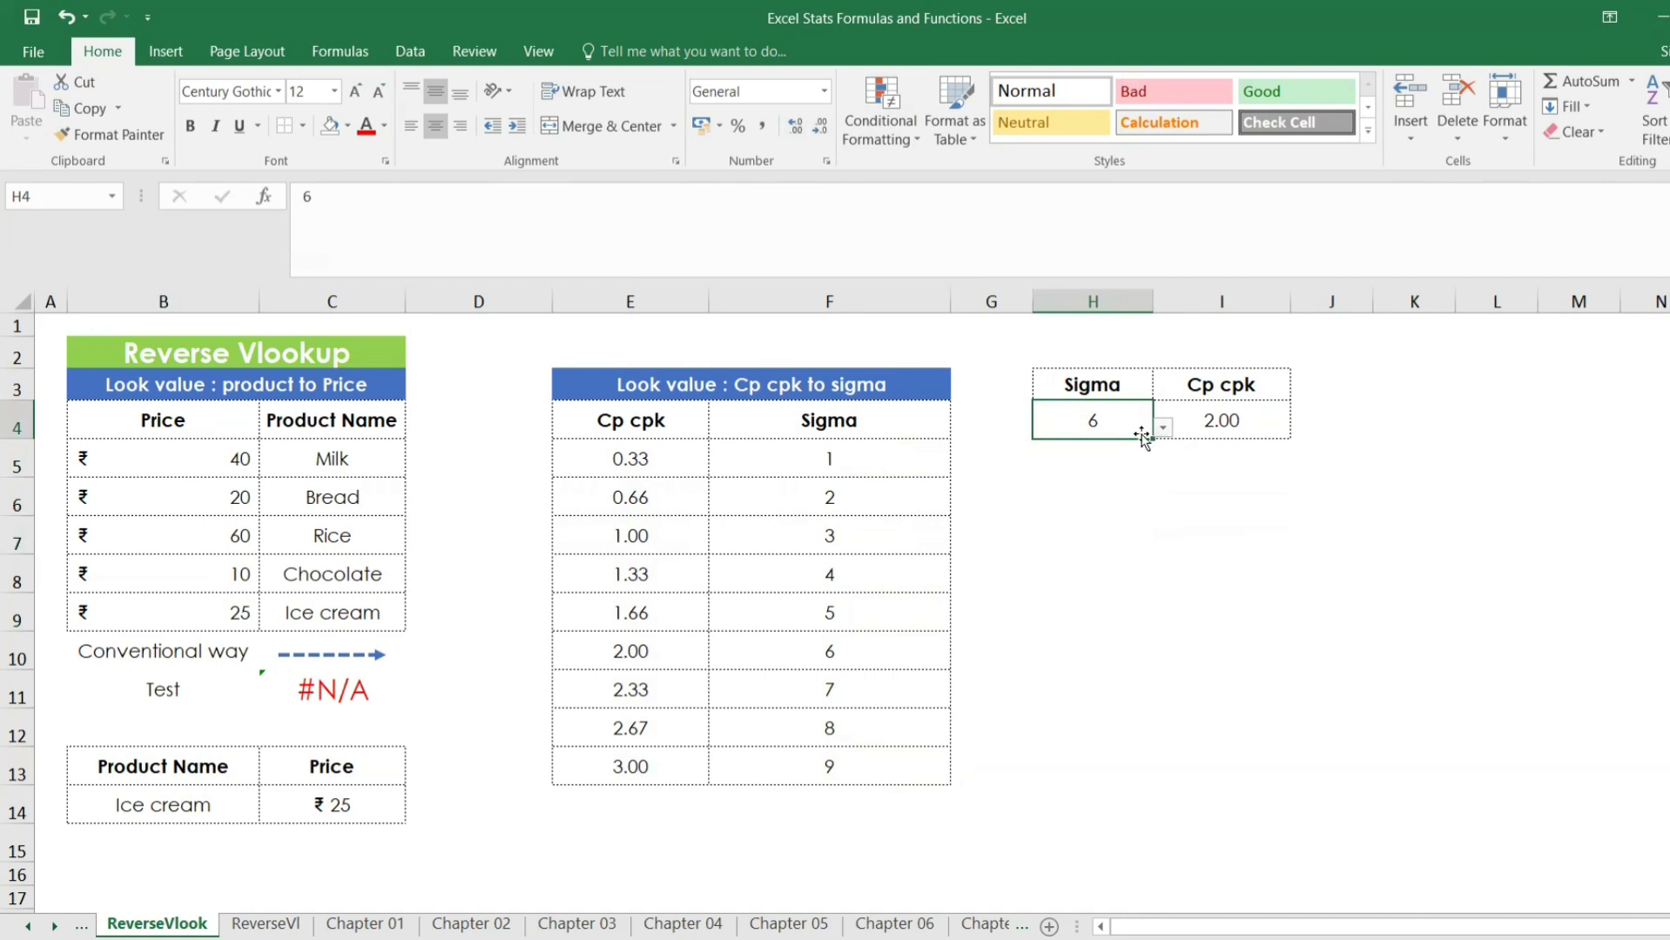
pyautogui.click(1161, 428)
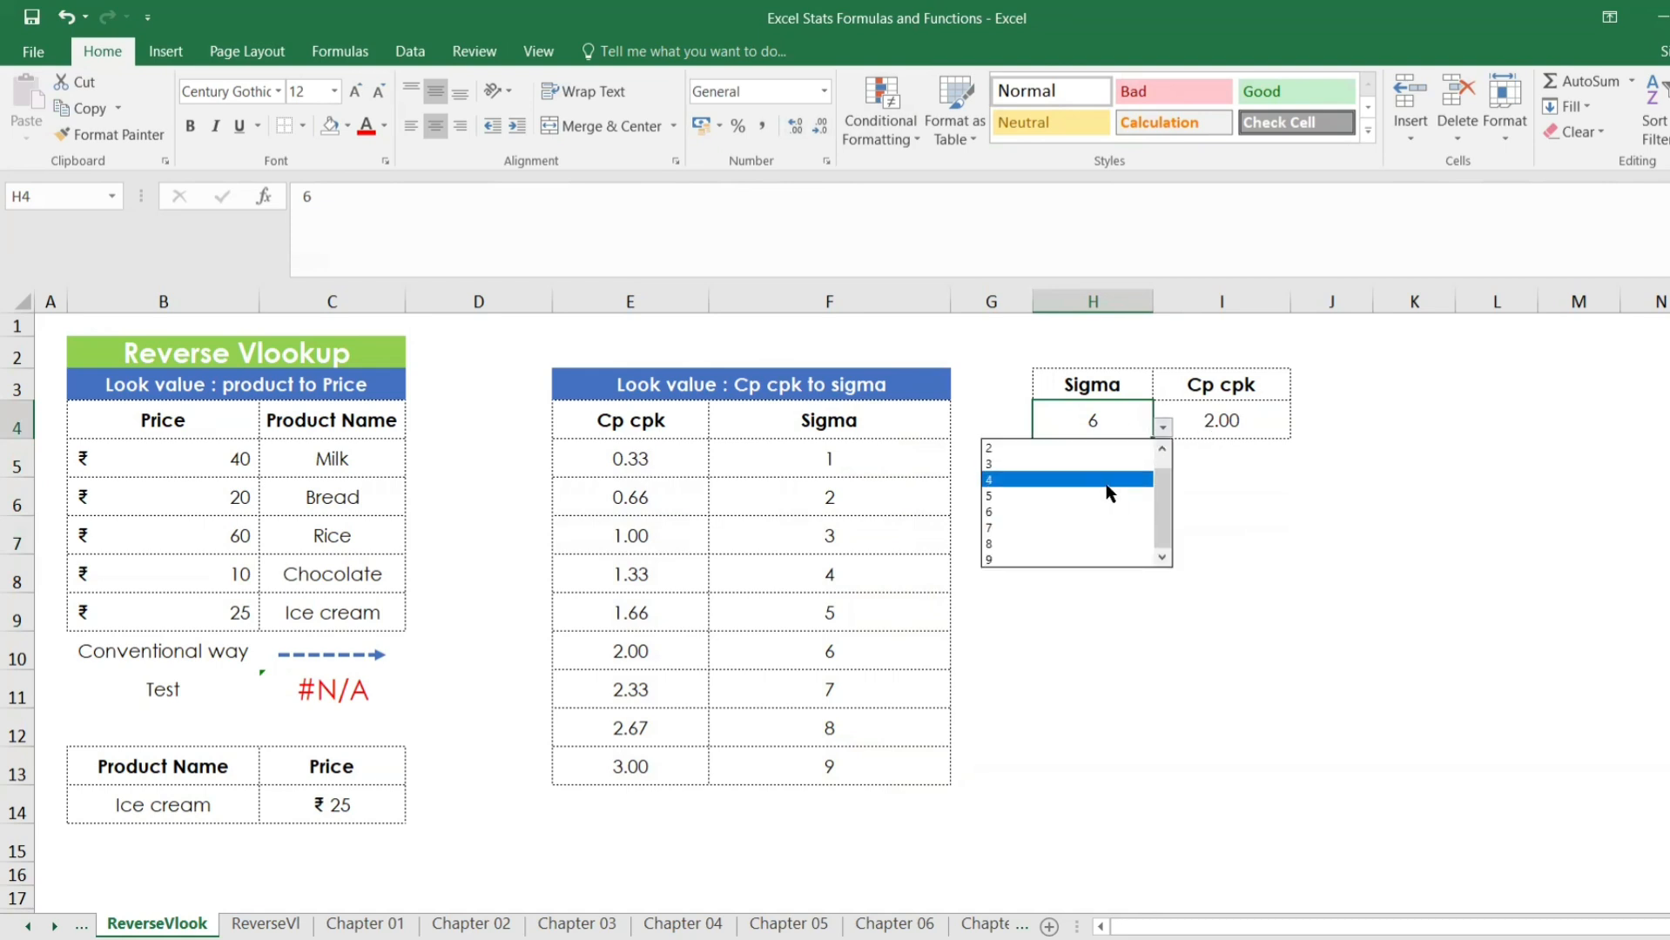
pyautogui.click(1106, 479)
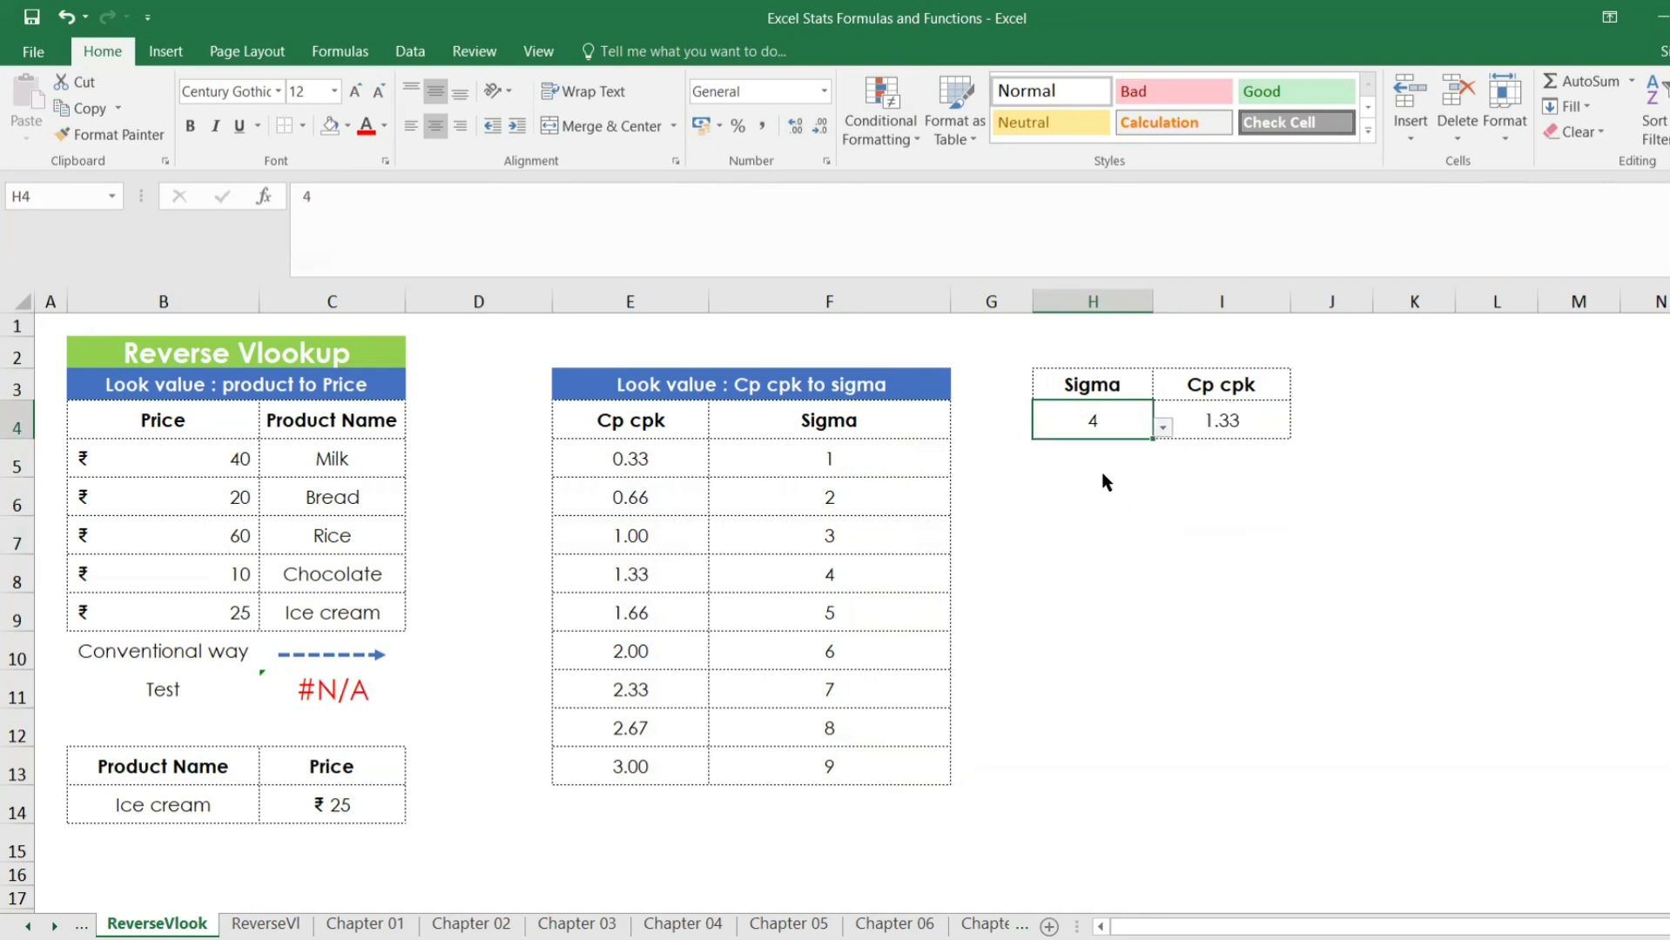
pyautogui.click(1162, 428)
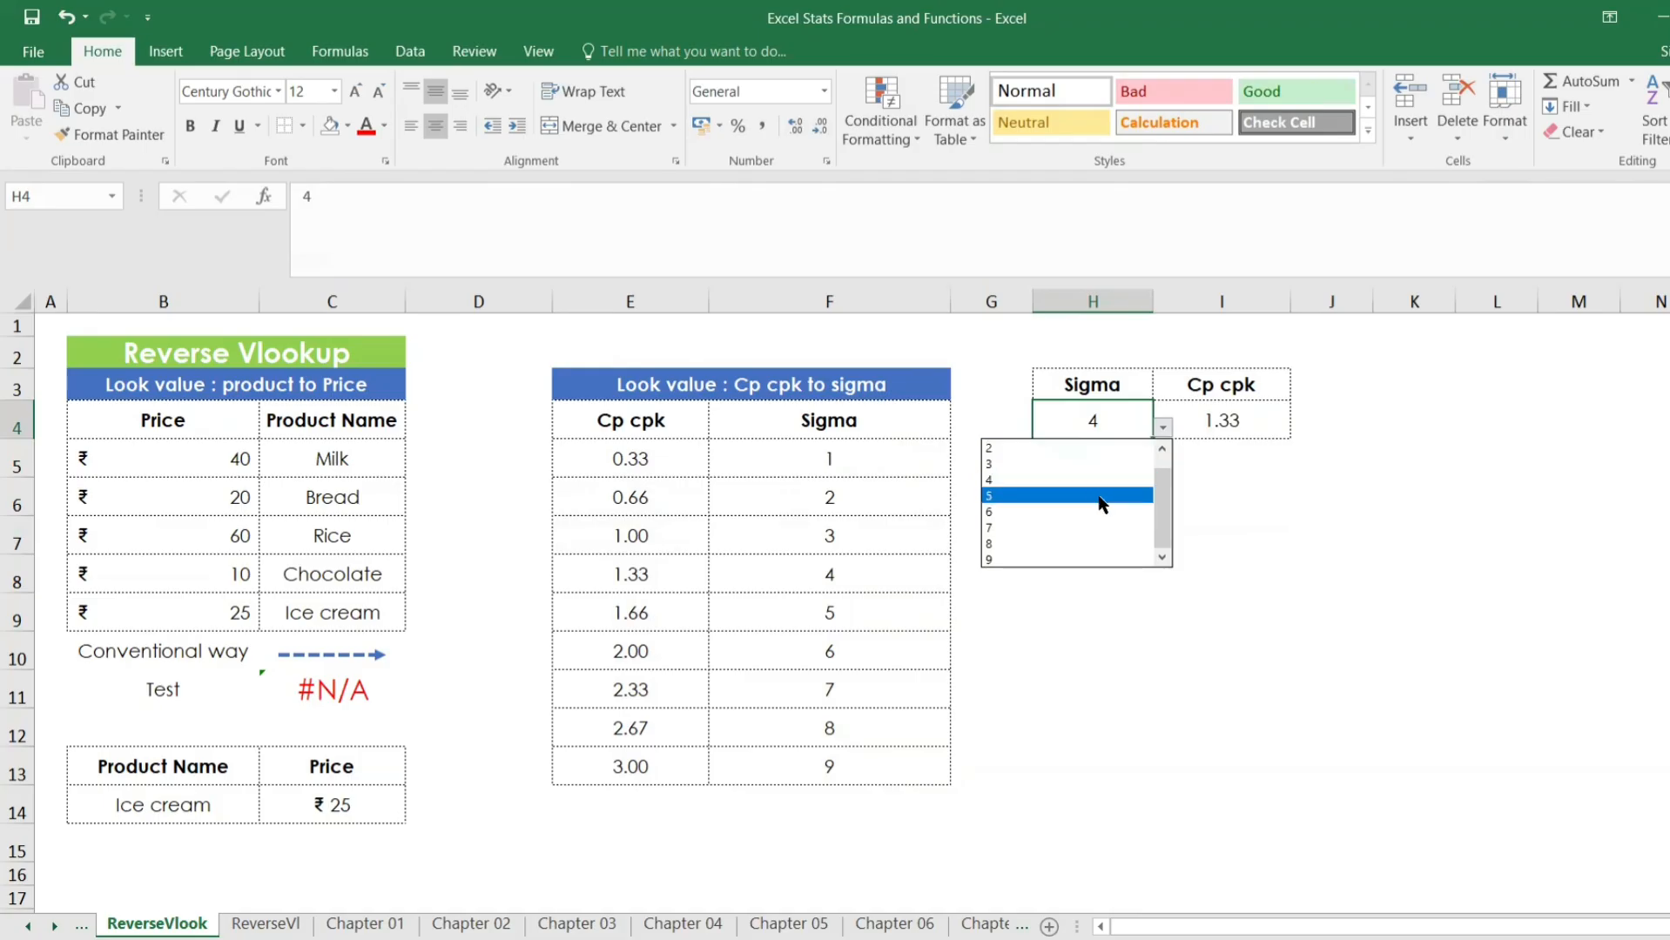
pyautogui.click(1040, 449)
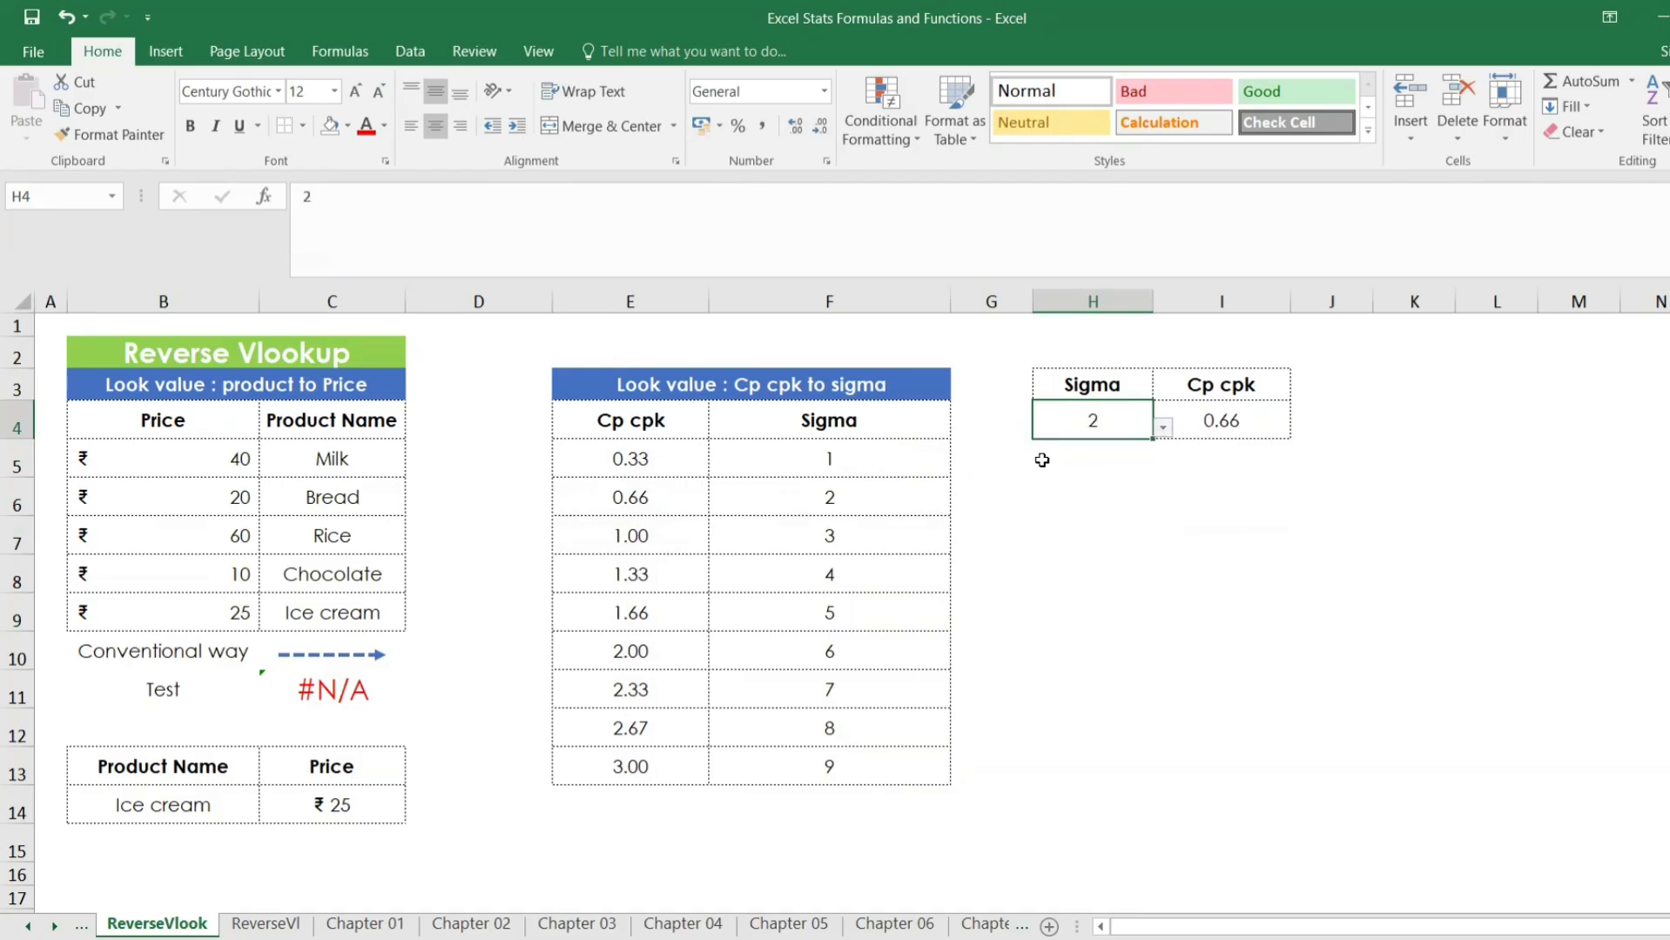
pyautogui.click(1163, 427)
pyautogui.click(1081, 558)
pyautogui.click(1164, 427)
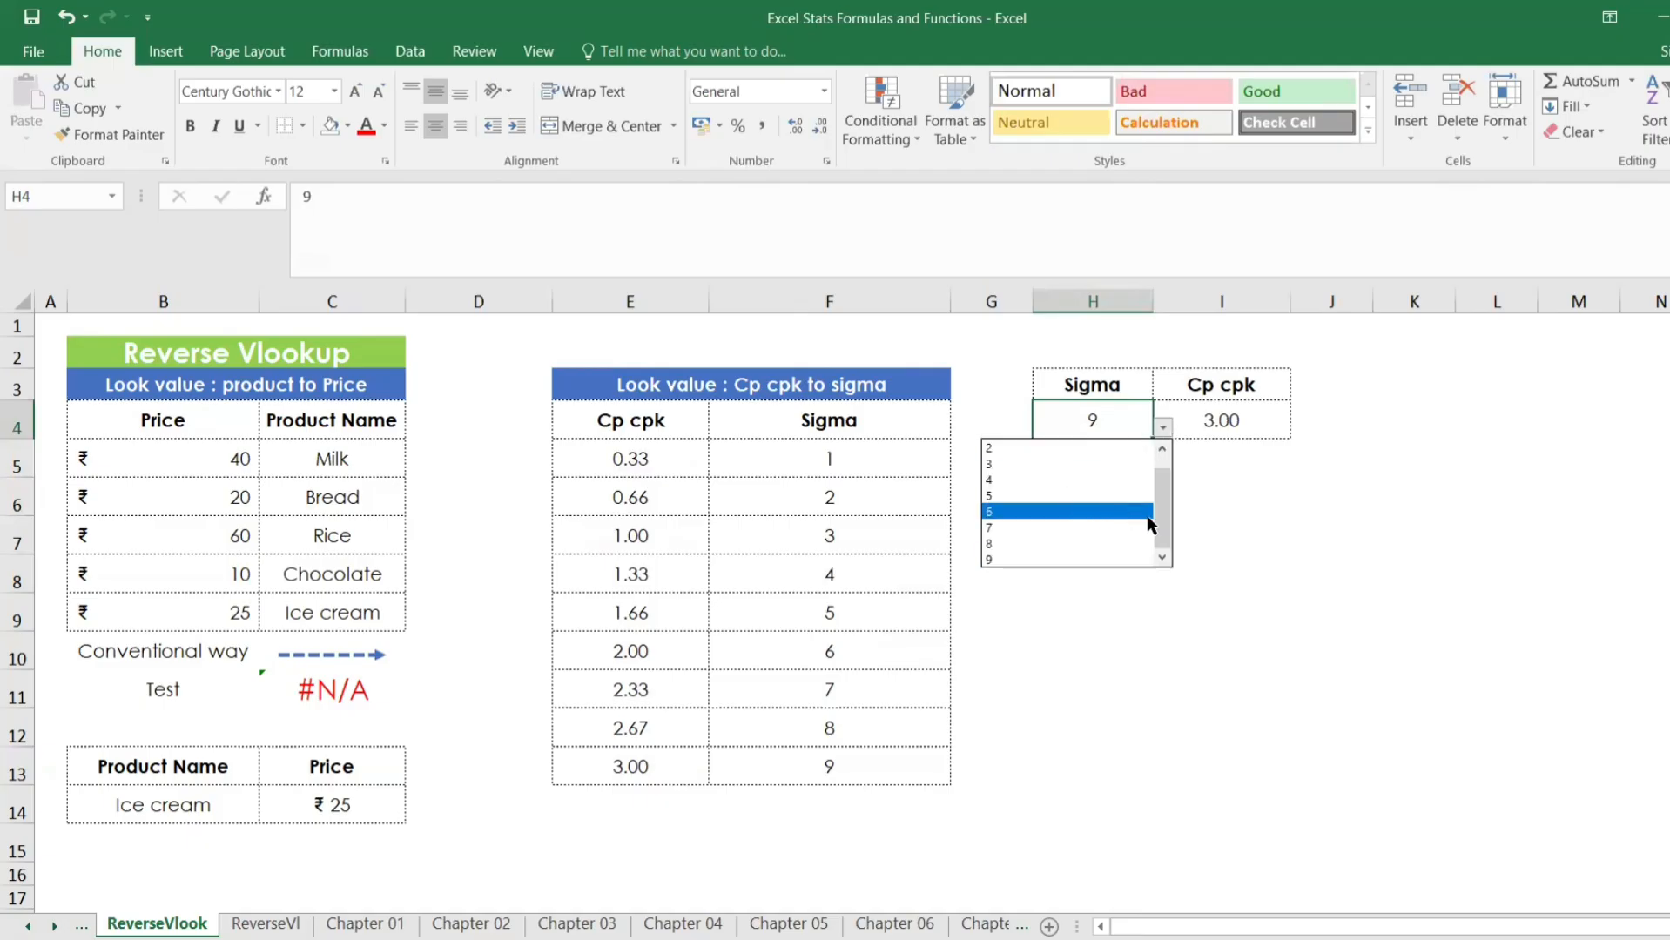
pyautogui.scroll(1, 1157, 519)
pyautogui.click(1007, 449)
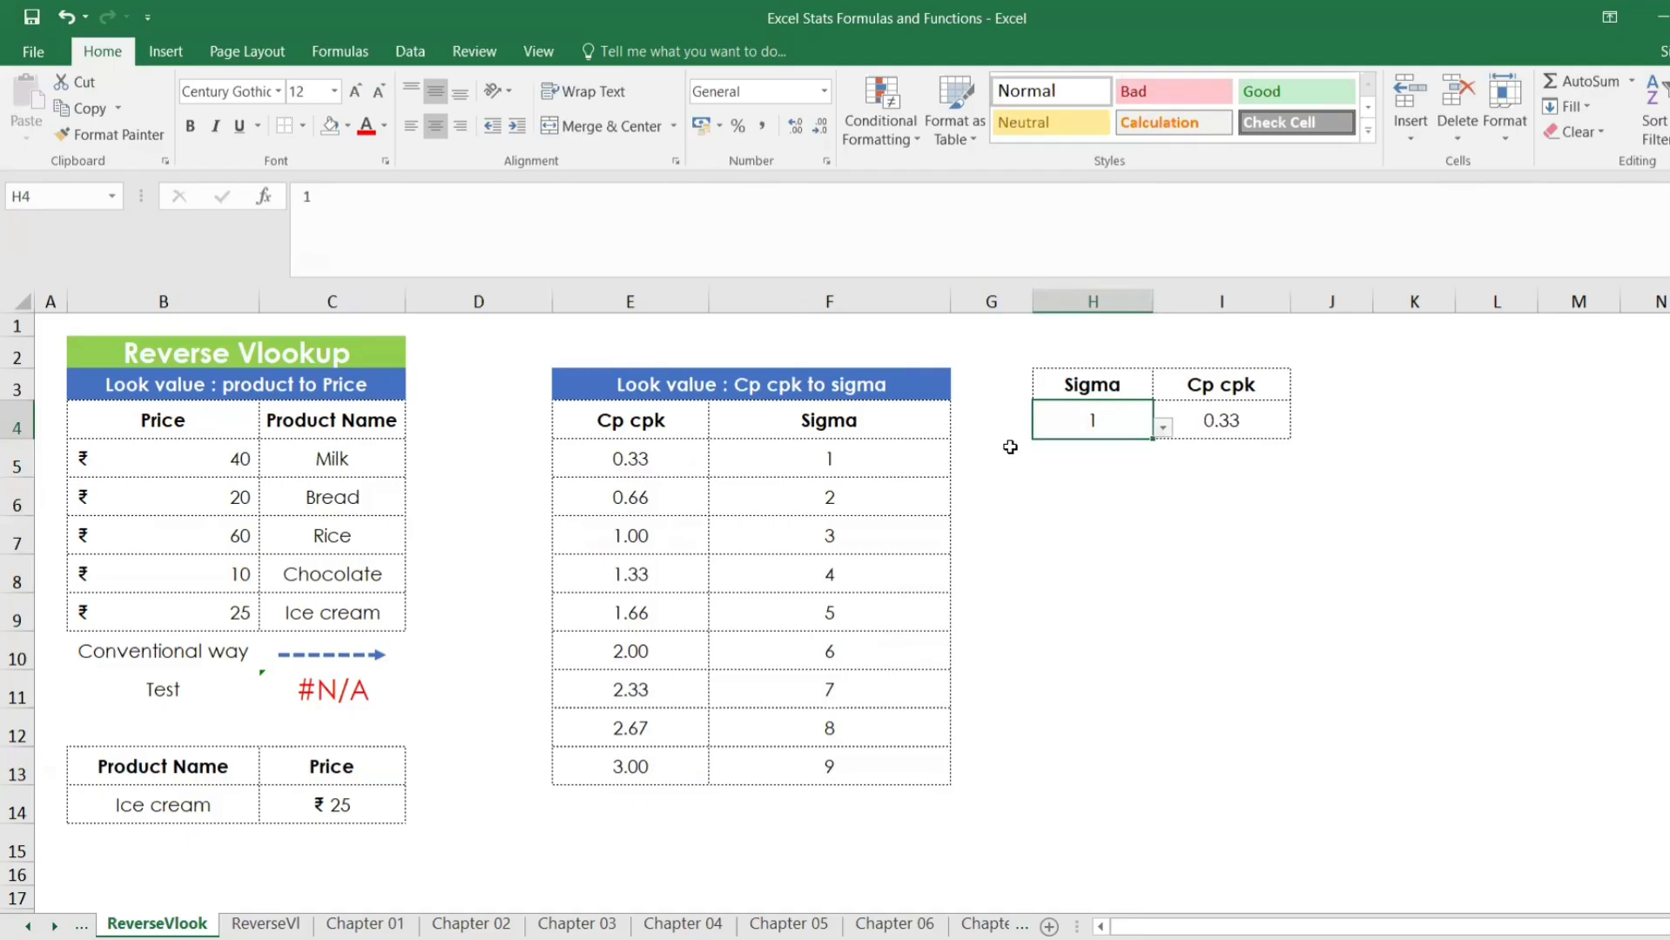
pyautogui.click(1162, 426)
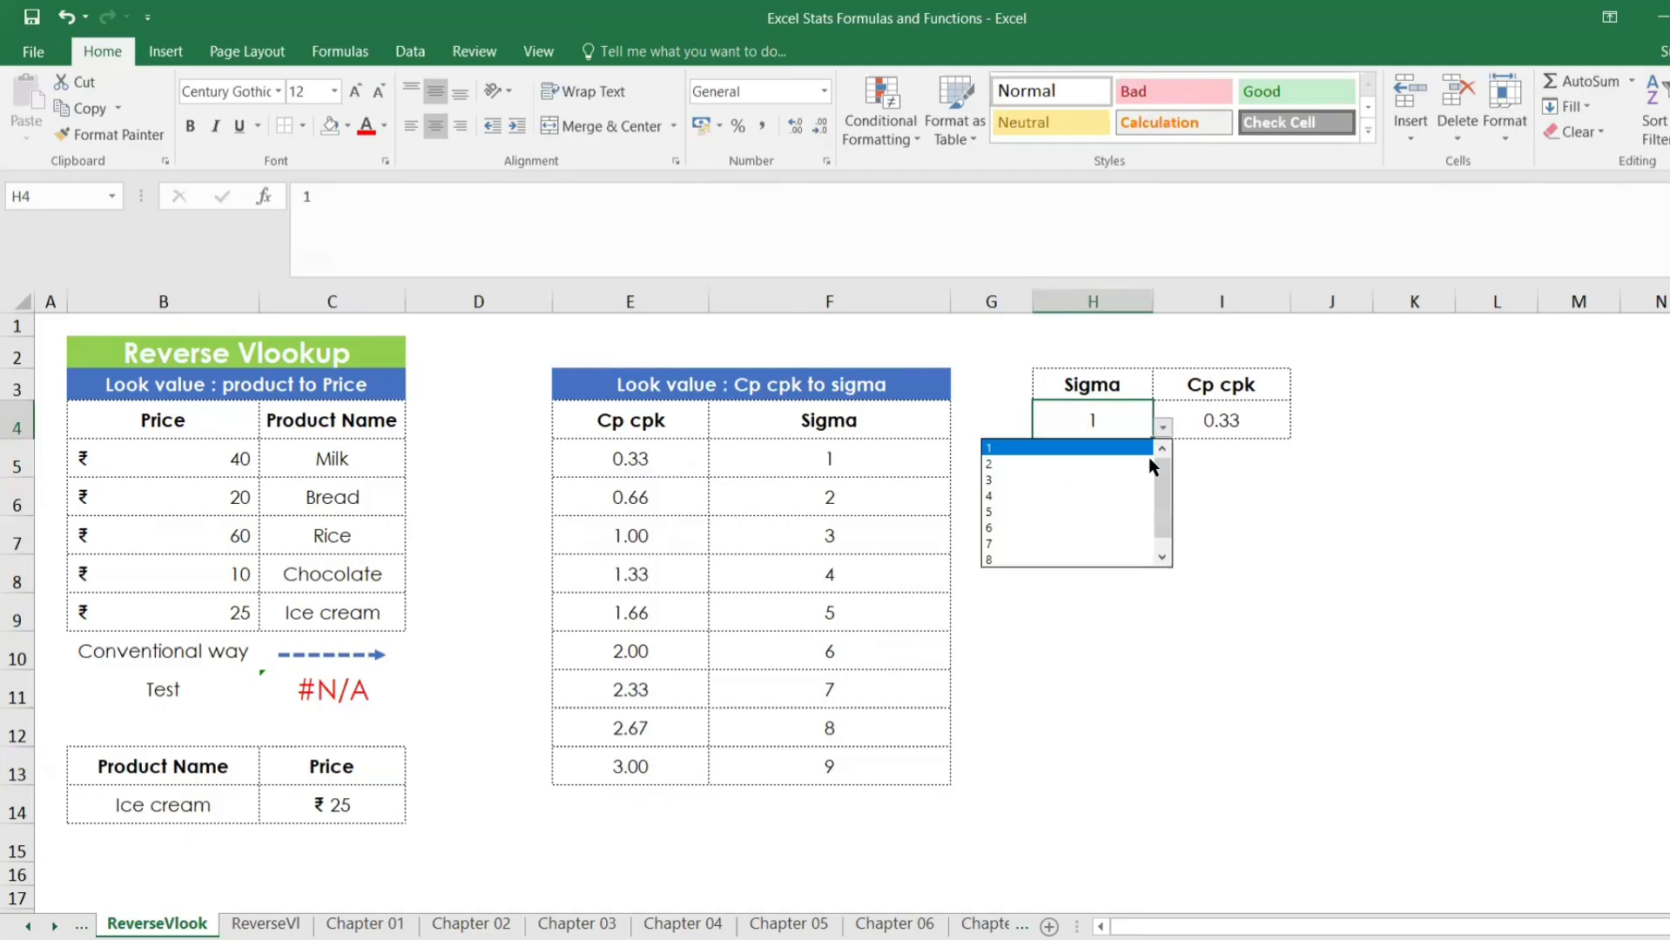
pyautogui.click(1081, 513)
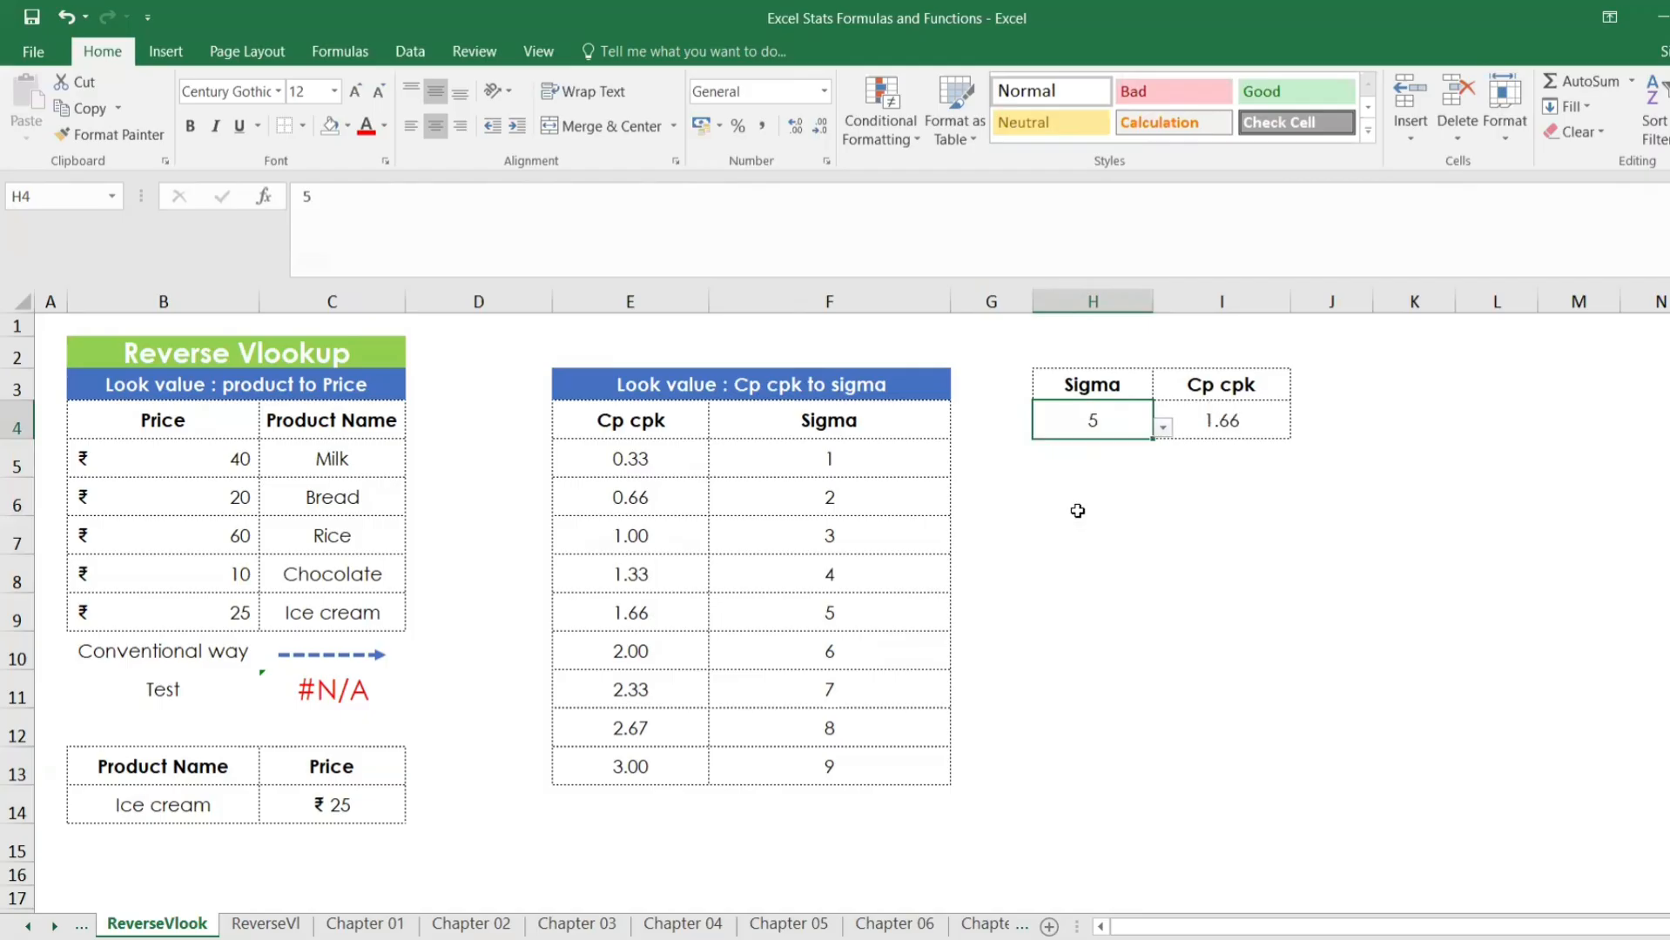